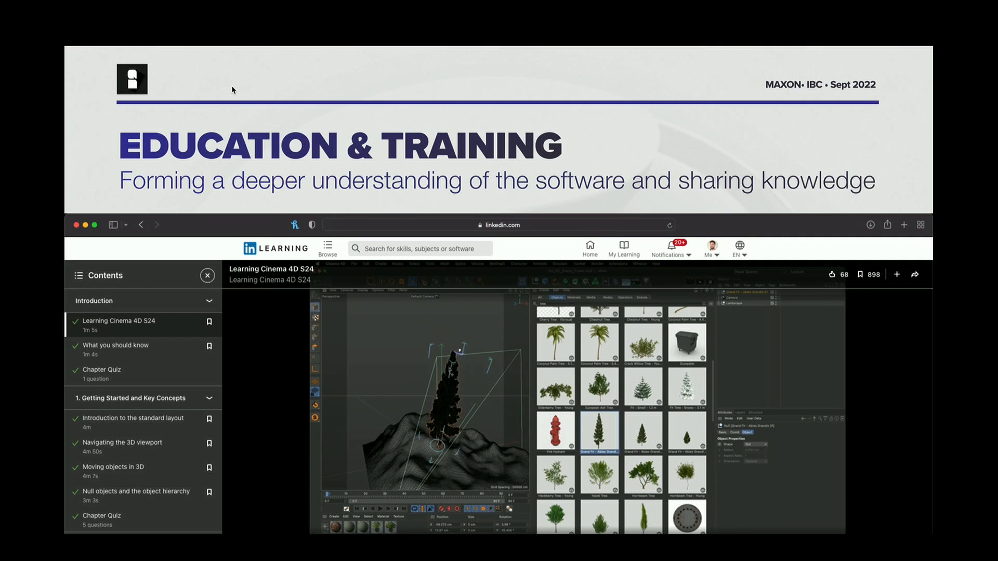
pyautogui.press('Right')
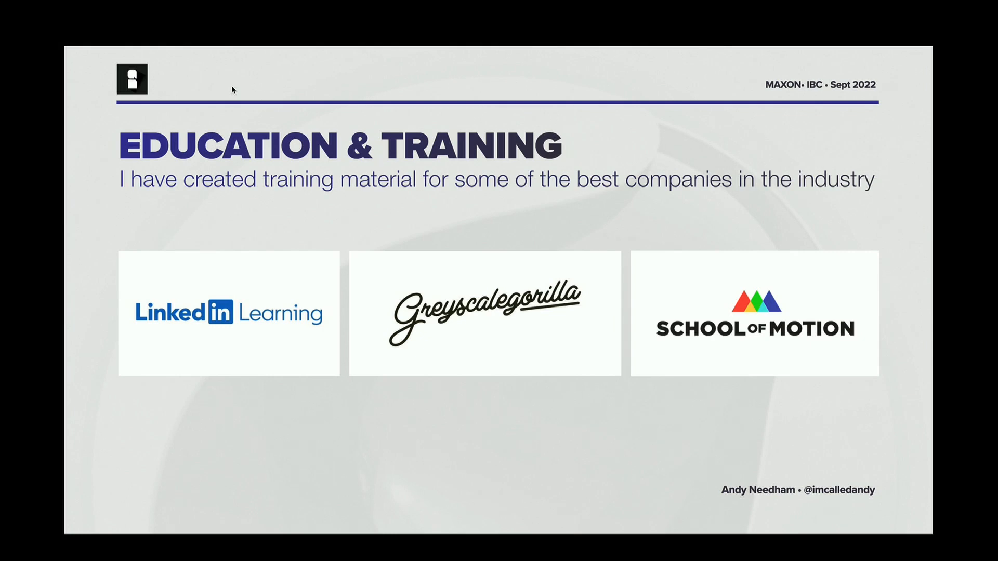
pyautogui.press('Right')
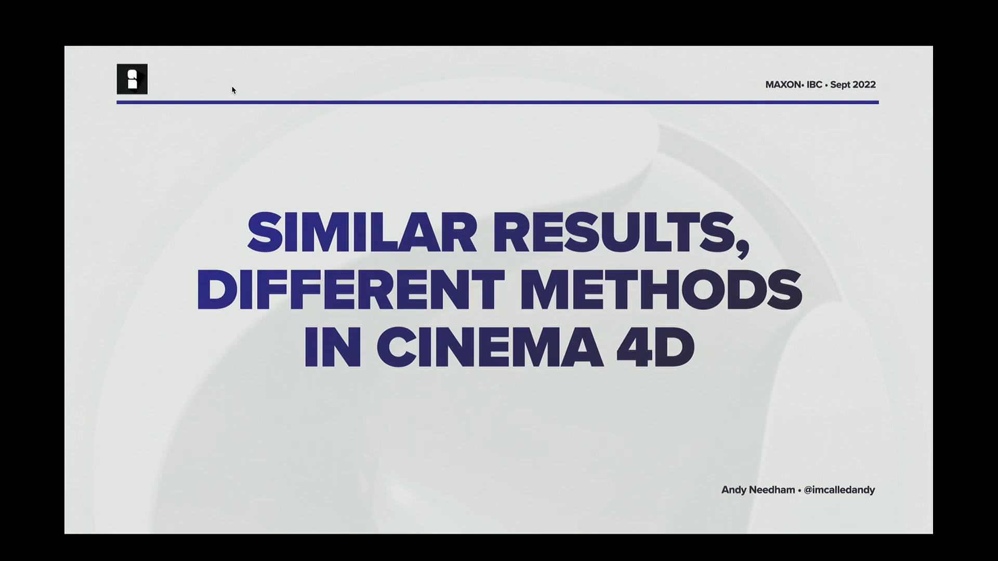
pyautogui.press('Right')
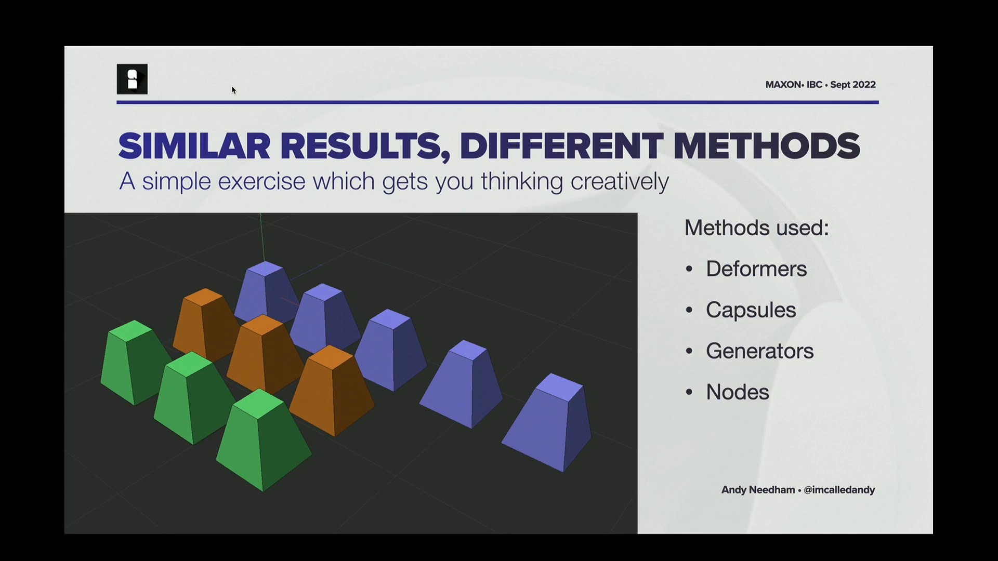
pyautogui.press('super+Tab')
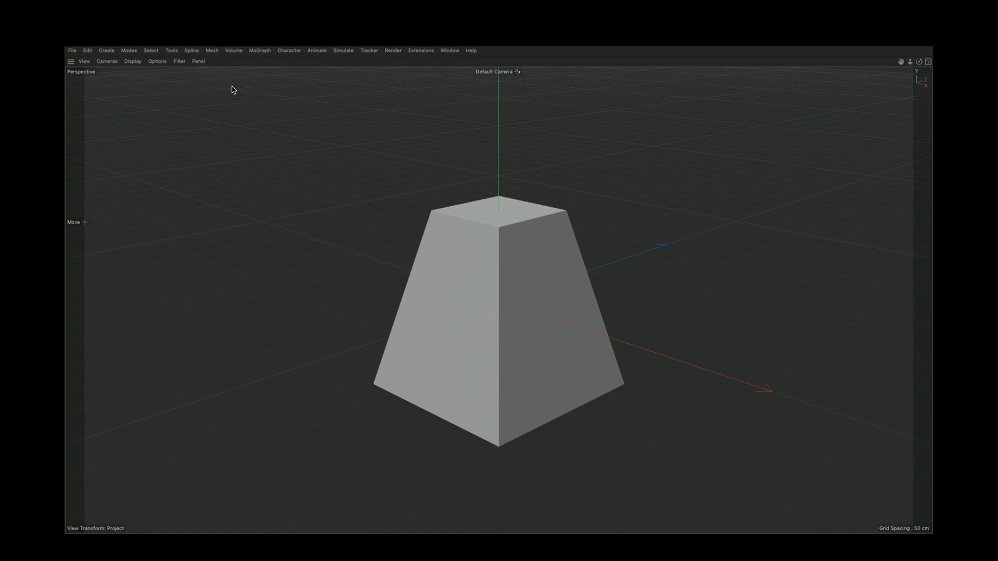
pyautogui.press('super+Tab')
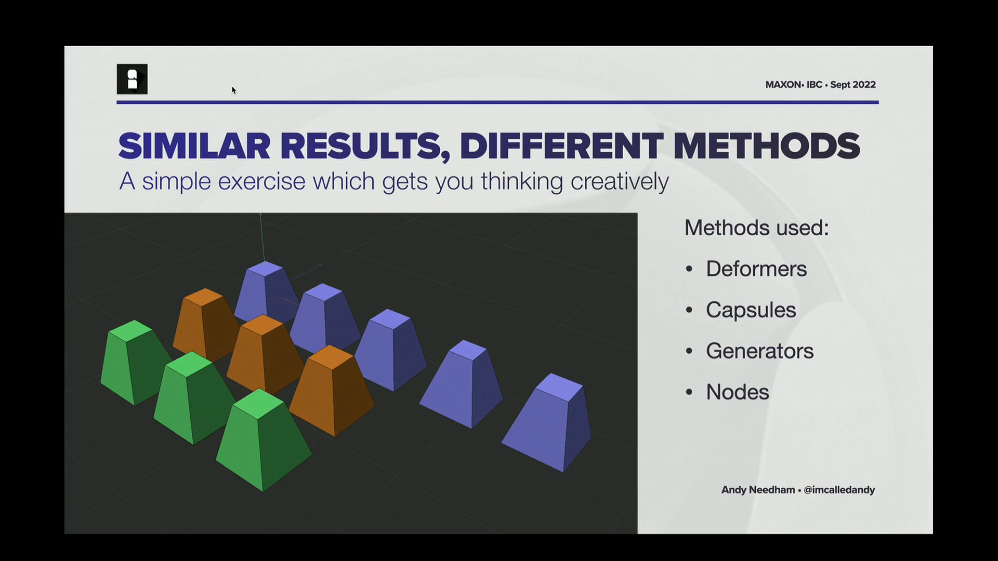
pyautogui.press('Right')
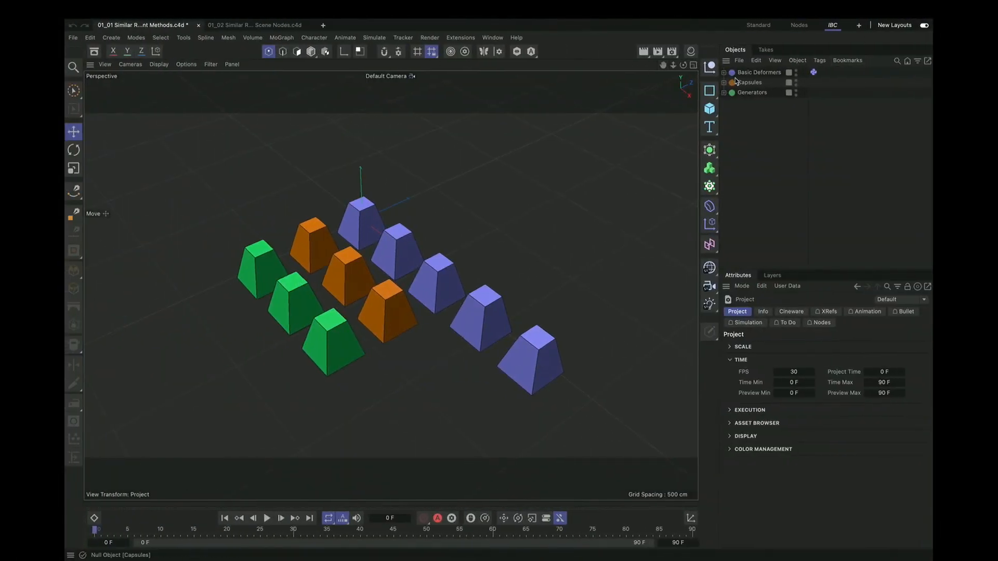
# Step: Expand the Basic Deformers group, and create a new project containing a cube primitive
pyautogui.click(724, 72)
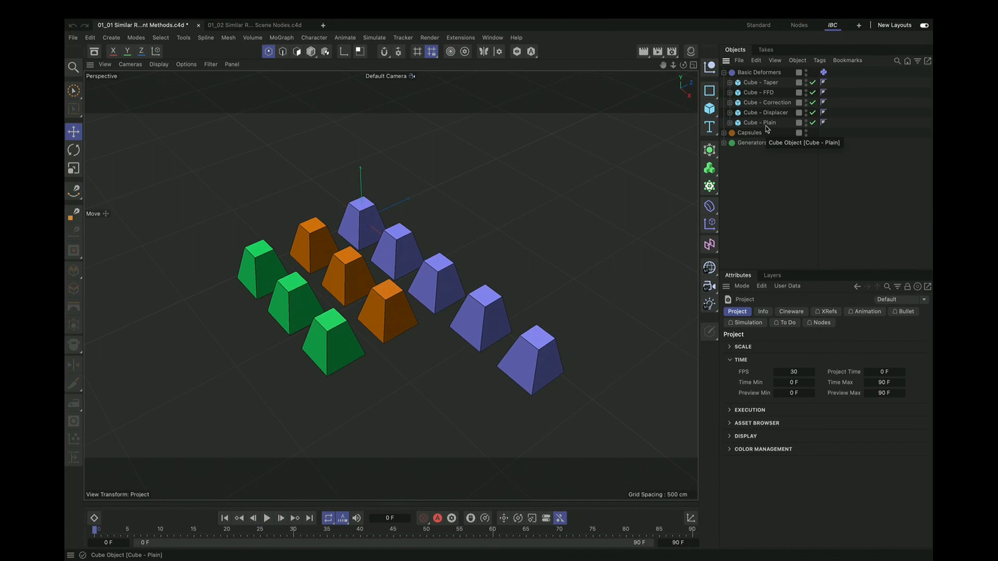
pyautogui.hotkey('ctrl', 'n')
pyautogui.click(709, 109)
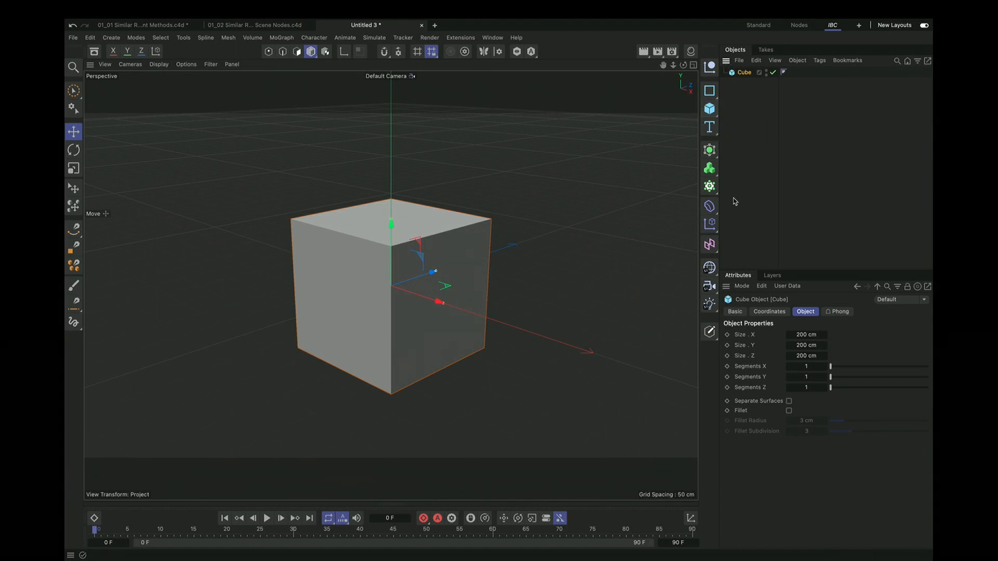
# Step: Add a Taper deformer as a child of the cube, with 50% strength and 0% curvature
pyautogui.click(711, 207)
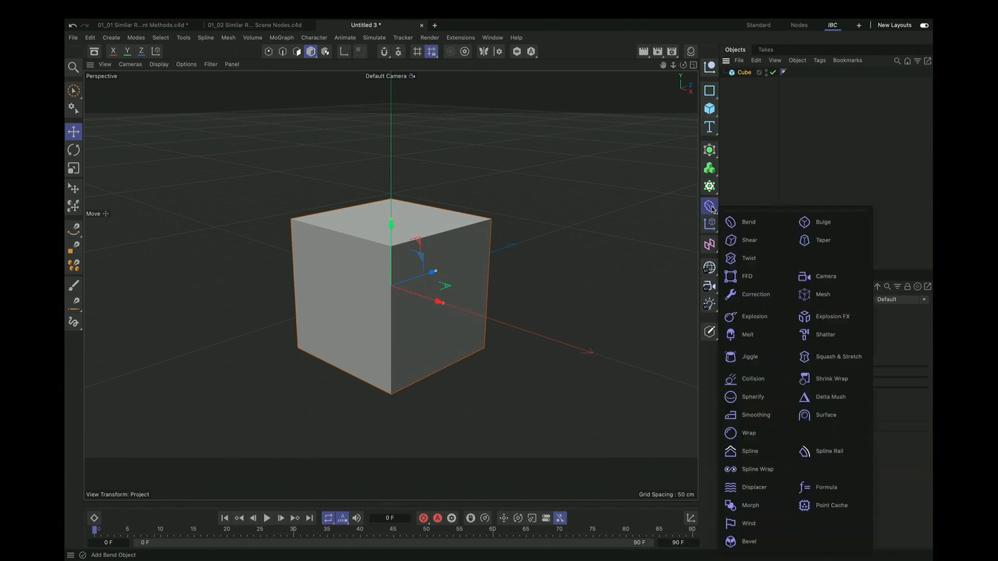
pyautogui.click(832, 242)
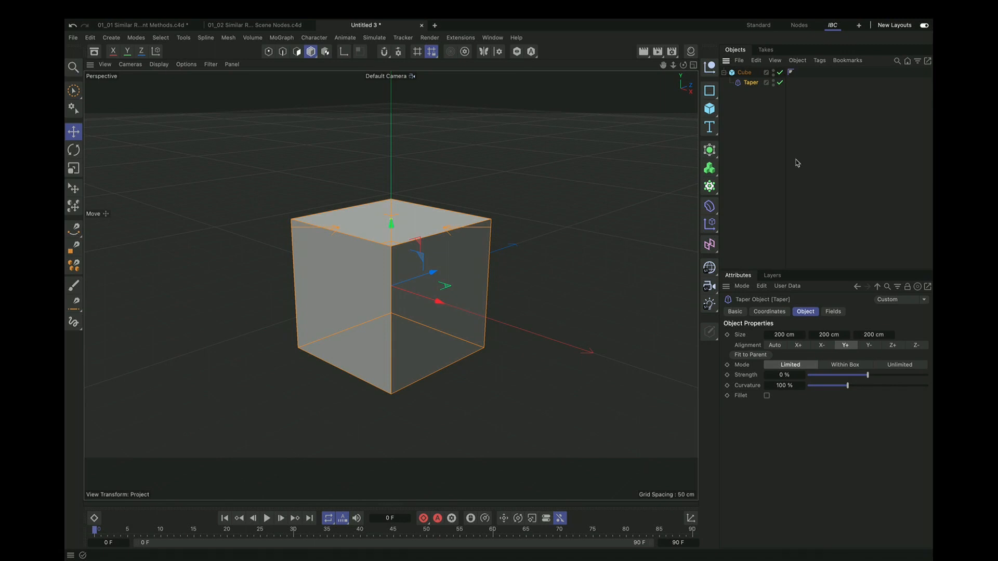
pyautogui.doubleClick(791, 373)
pyautogui.write('50')
pyautogui.press('Return')
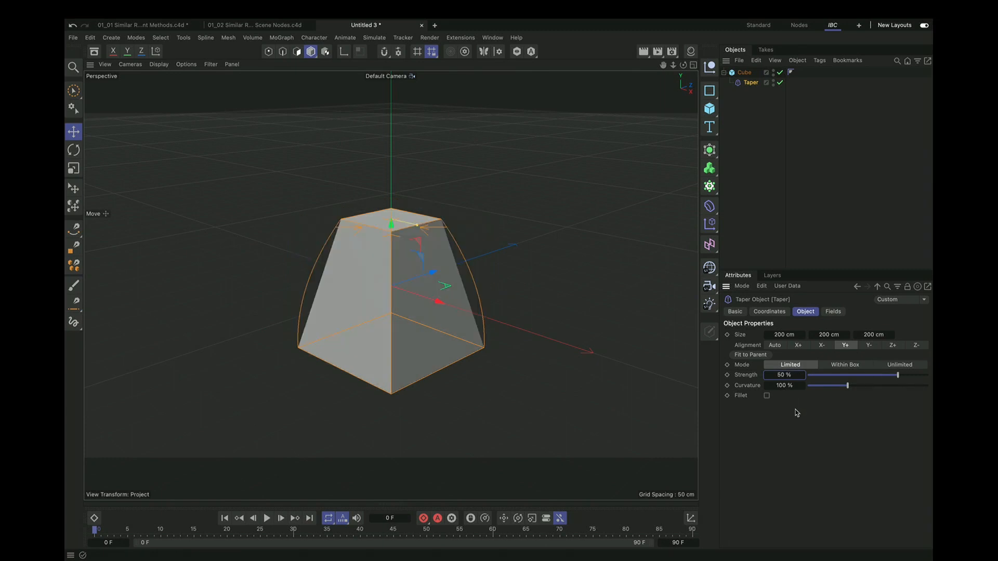
pyautogui.doubleClick(792, 385)
pyautogui.write('0')
pyautogui.press('Return')
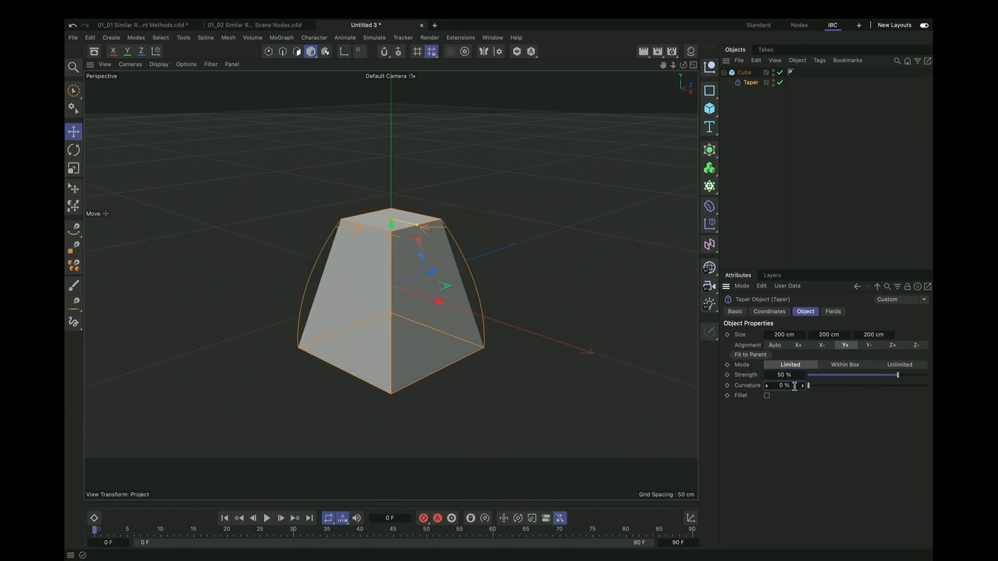
pyautogui.click(761, 194)
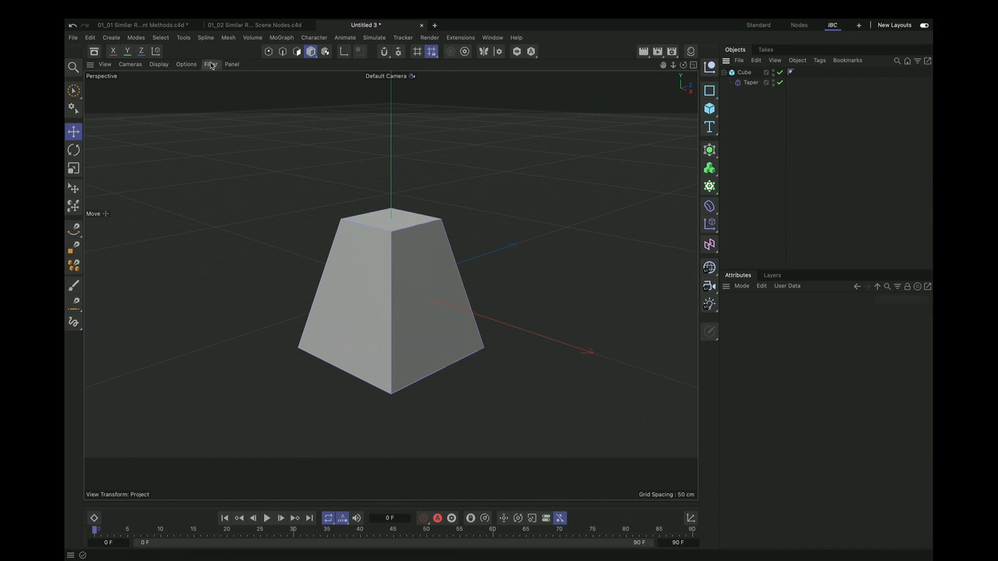
# Step: Return to the 01_01 Similar Results project and inspect the Correction cube's deformer hierarchy and object properties
pyautogui.click(156, 26)
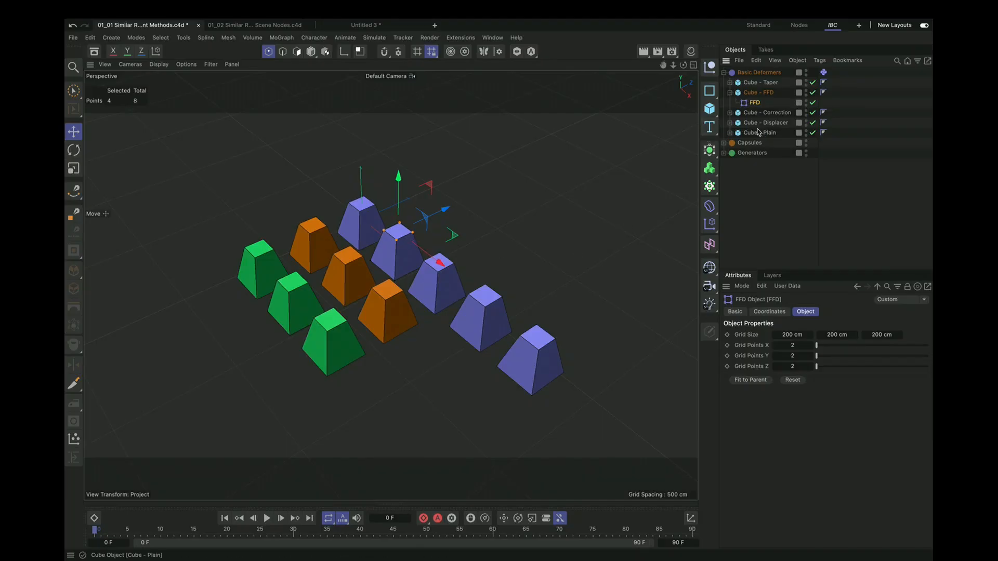
pyautogui.click(729, 112)
pyautogui.click(759, 112)
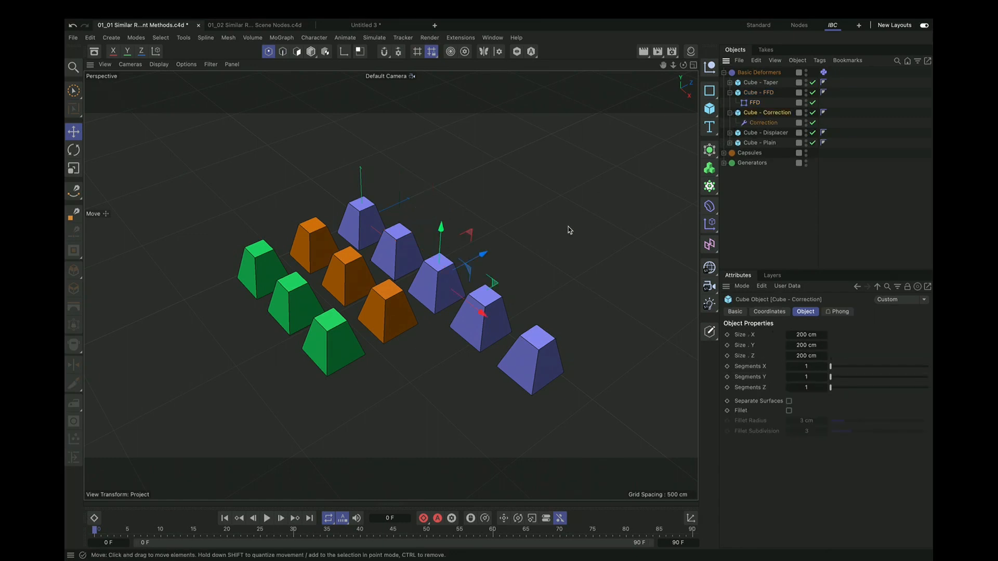
# Step: Examine the Displacer deformer's object settings and gradient shader, and the size of its parent cube
pyautogui.click(730, 132)
pyautogui.click(762, 143)
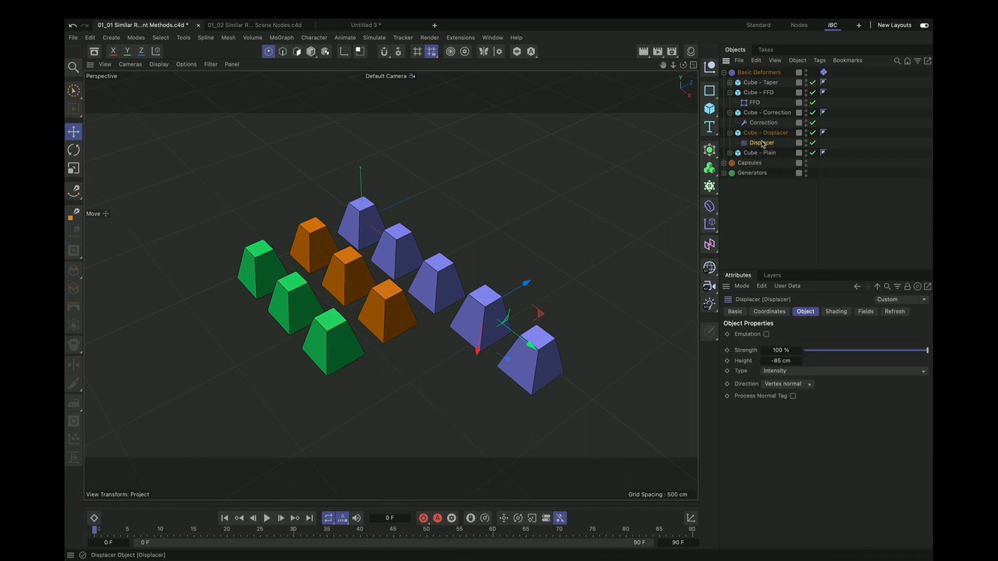
pyautogui.click(836, 312)
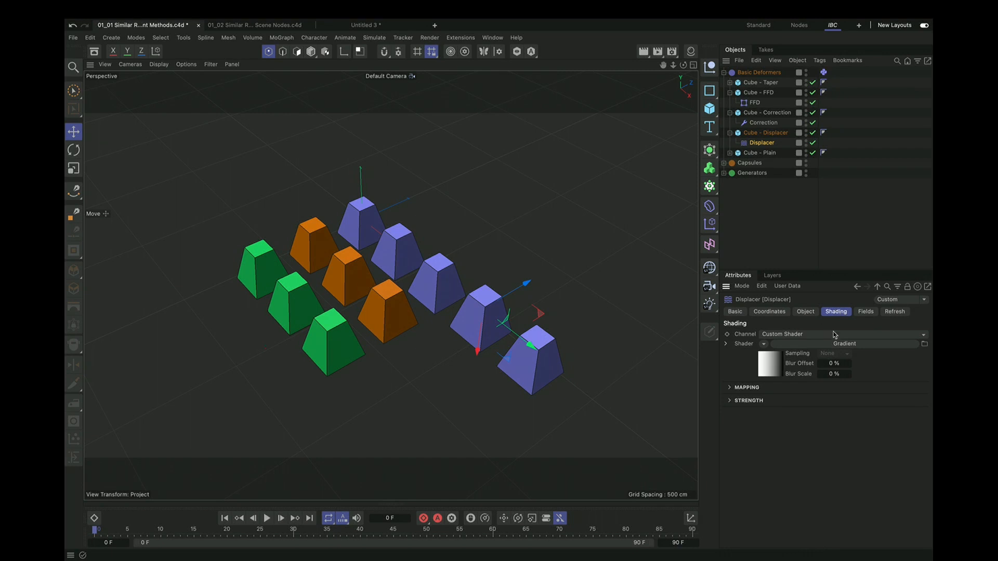
pyautogui.click(846, 344)
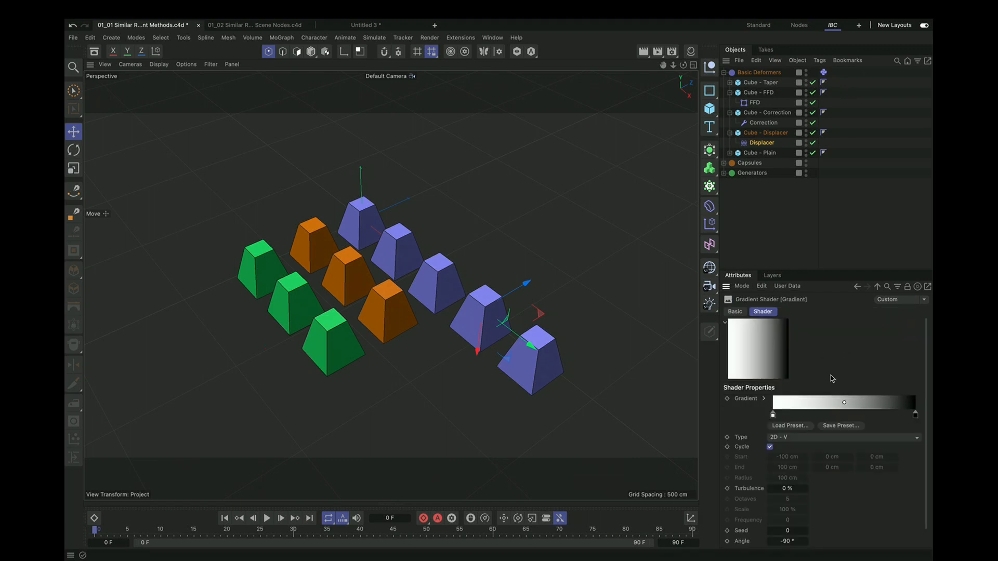
pyautogui.click(762, 143)
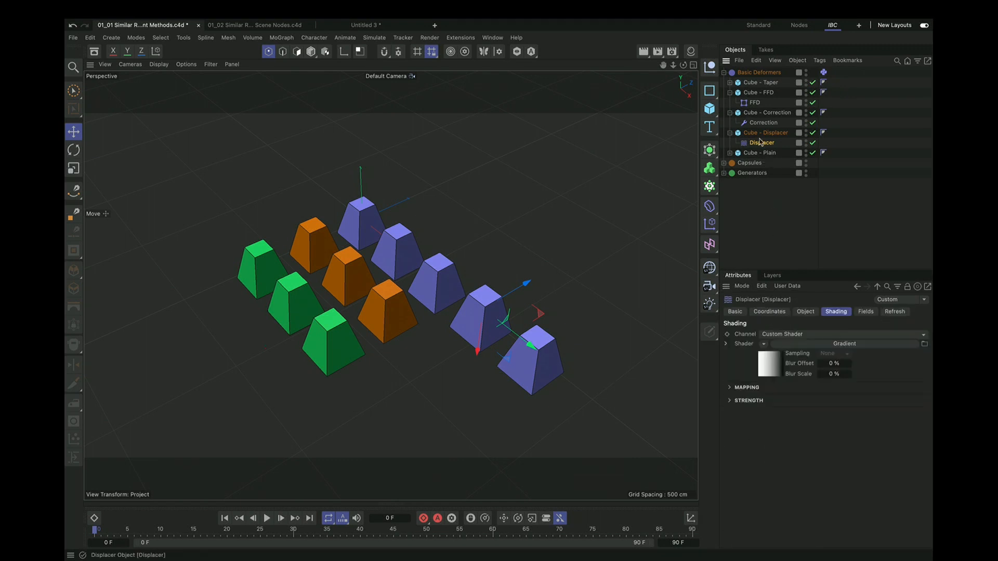
pyautogui.click(761, 133)
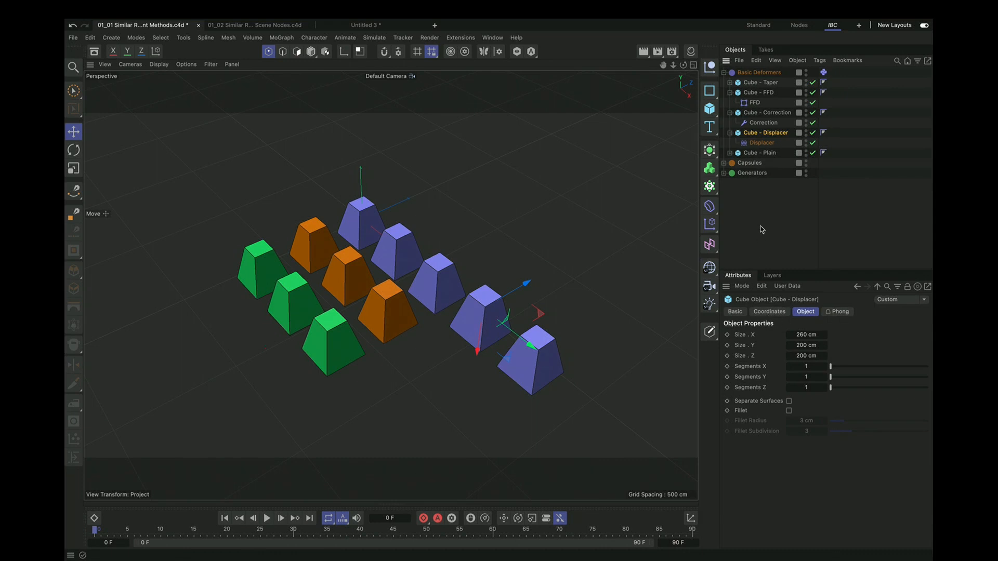
# Step: Collapse the Displacer and Correction cubes and expand Cube - Plain to examine its effector hierarchy
pyautogui.click(730, 132)
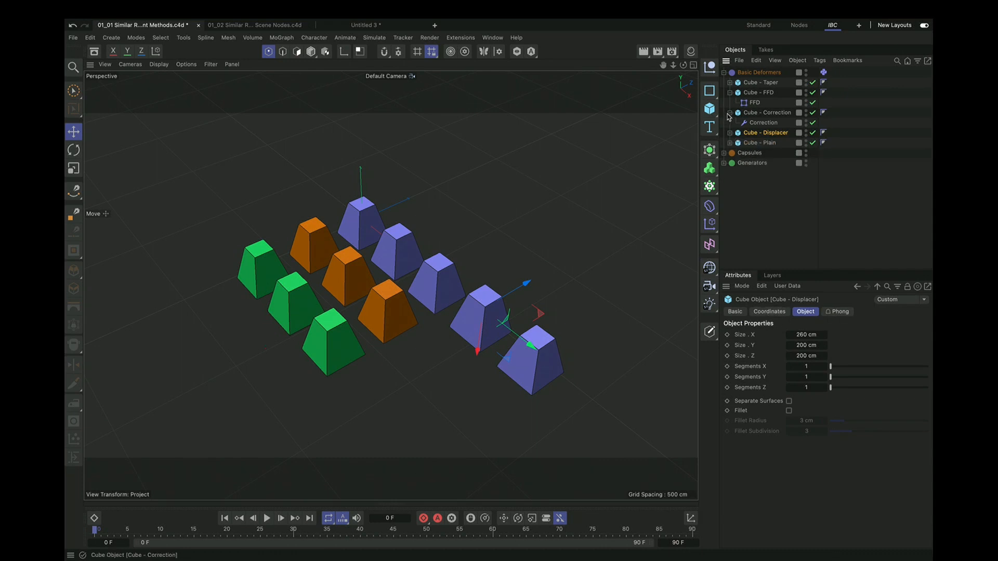
pyautogui.click(730, 112)
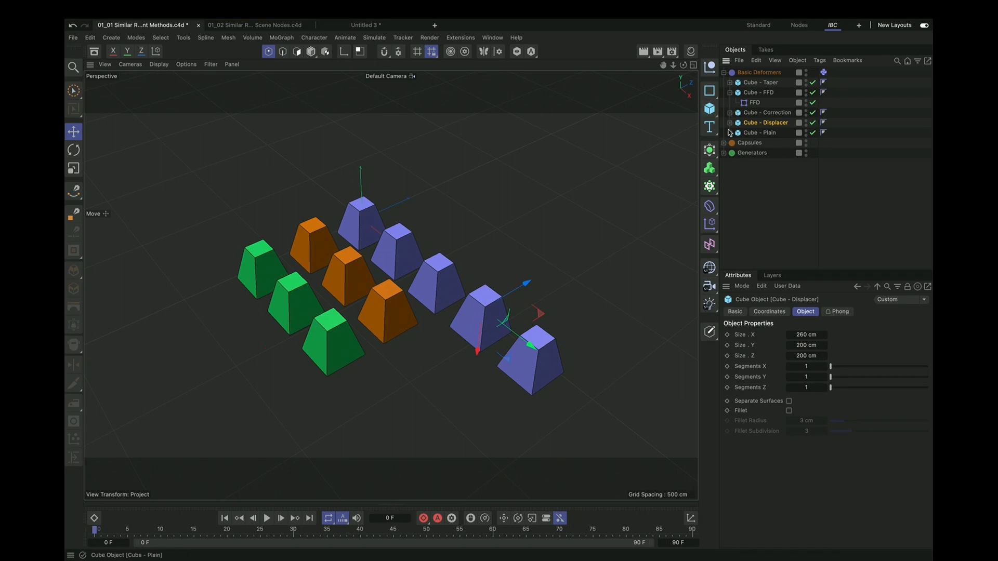
pyautogui.click(730, 133)
pyautogui.click(759, 133)
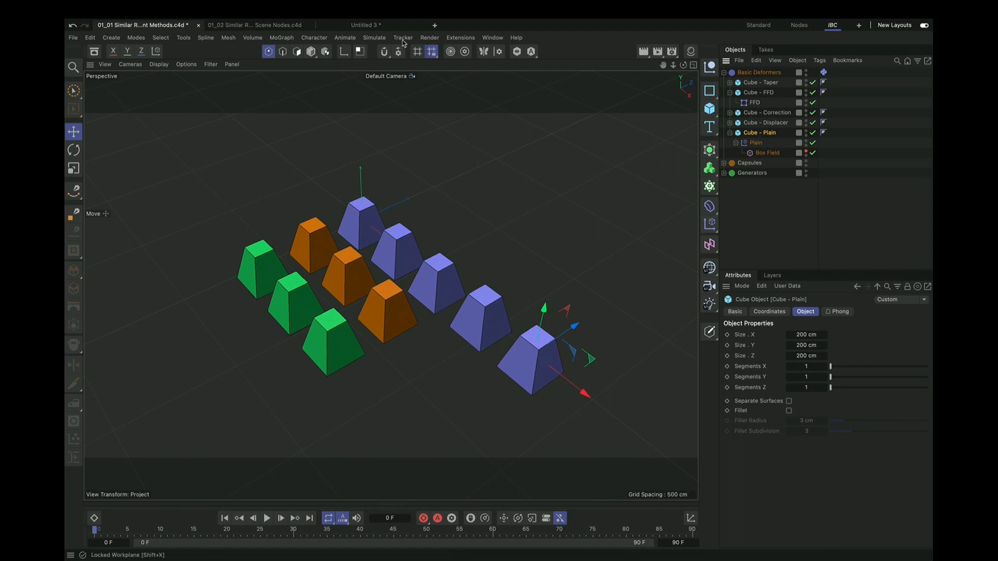
# Step: Return to the Untitled 3 project and delete the Taper deformer from the cube
pyautogui.click(395, 26)
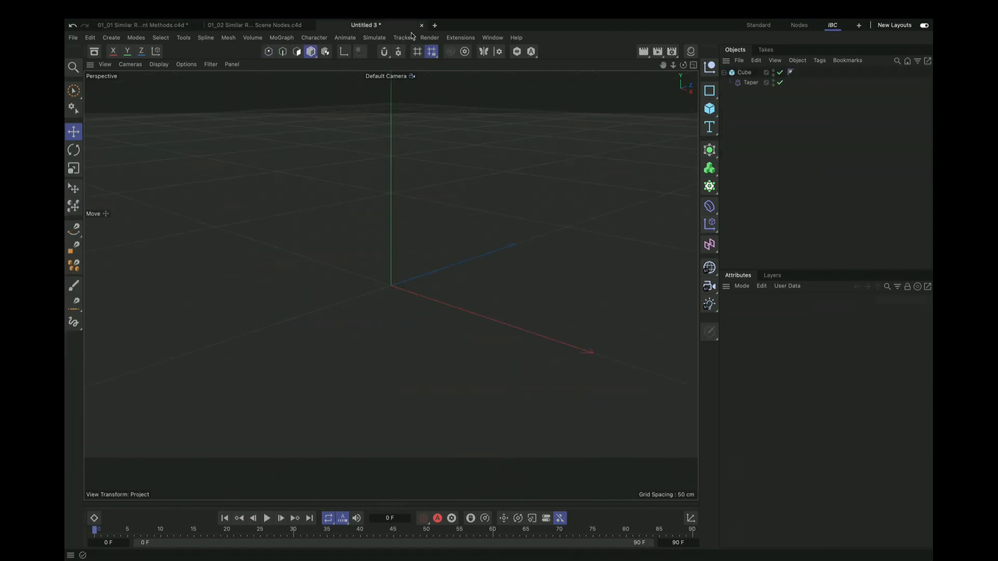
pyautogui.click(746, 74)
pyautogui.click(749, 82)
pyautogui.press('Delete')
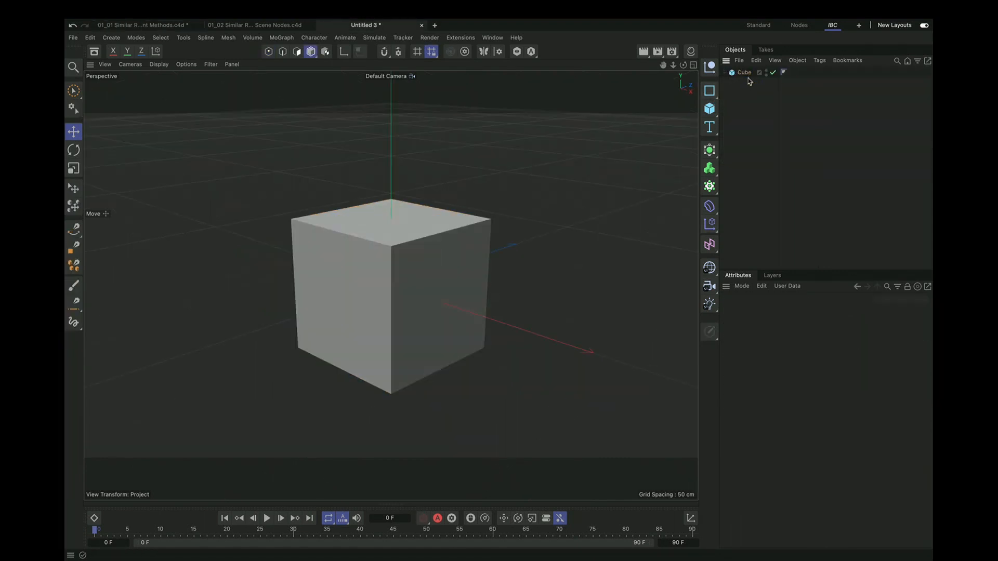
# Step: Add a Plain effector as a child of the cube
pyautogui.click(745, 73)
pyautogui.click(710, 212)
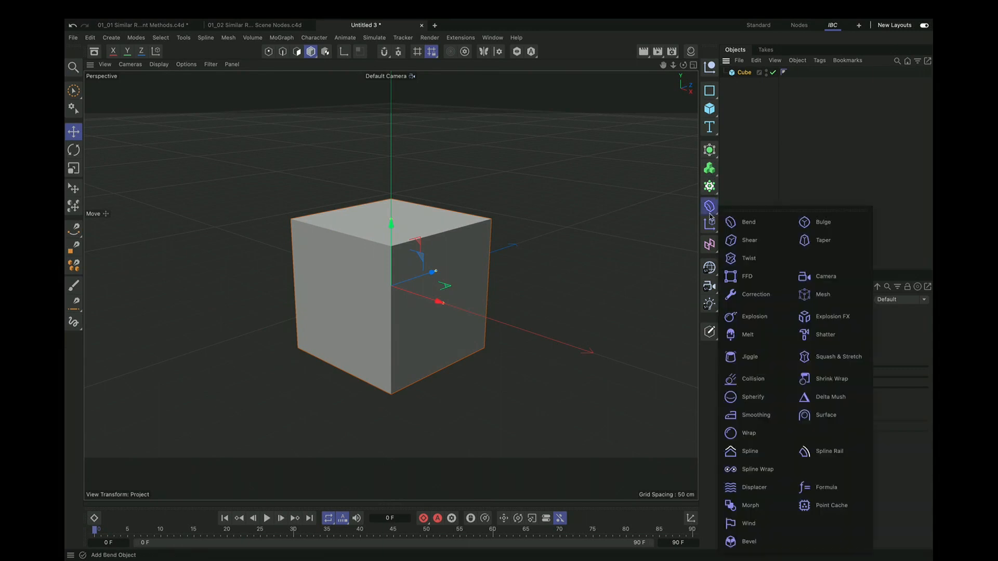
pyautogui.click(711, 224)
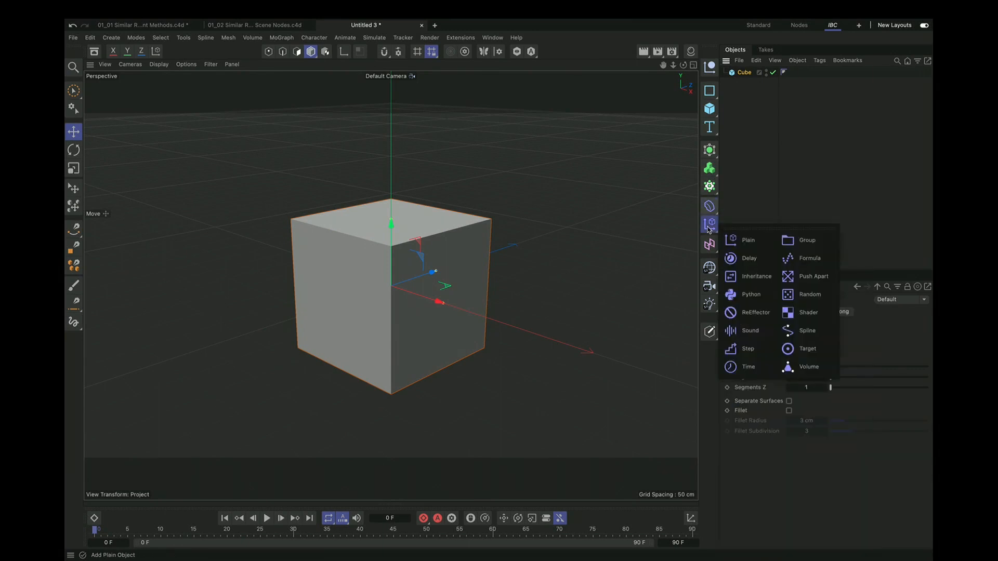
pyautogui.click(762, 239)
pyautogui.click(767, 139)
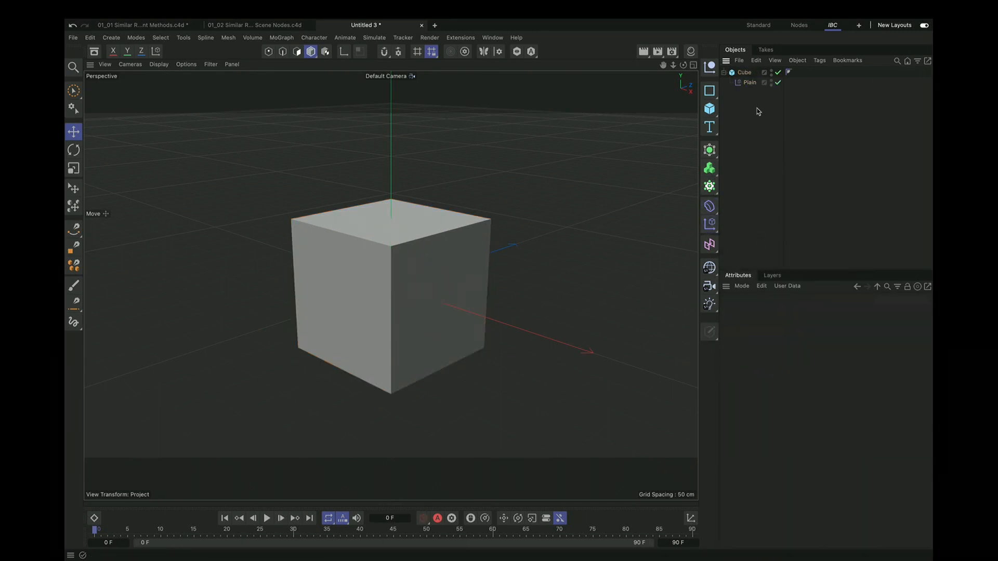
# Step: Set the Plain effector's deformation mode to Polygon
pyautogui.click(750, 82)
pyautogui.click(880, 312)
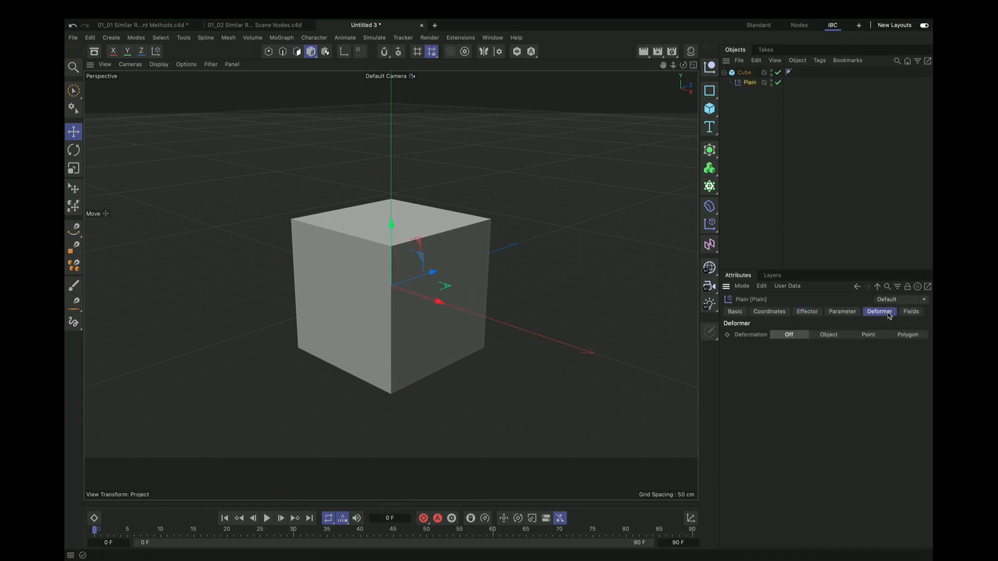
pyautogui.click(914, 336)
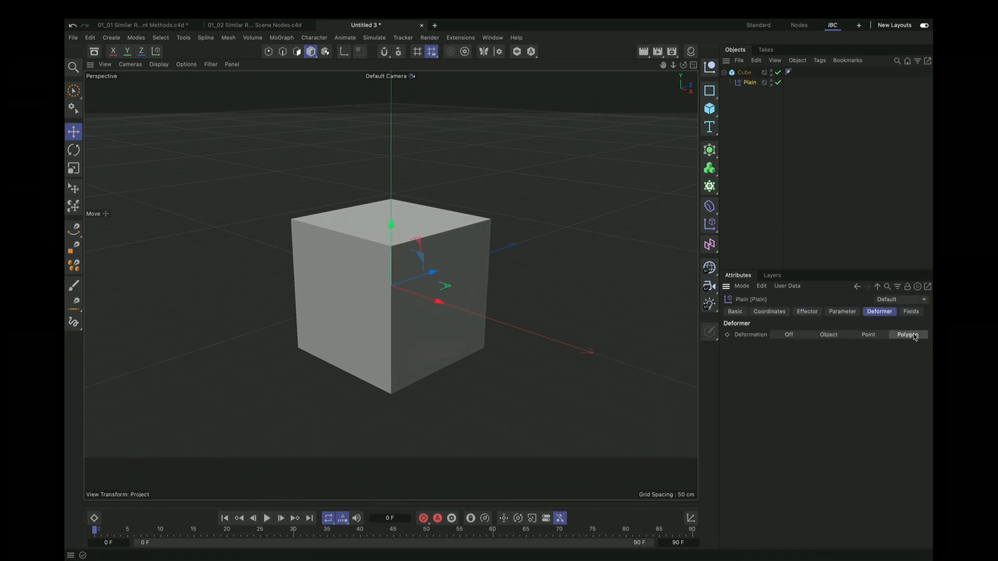
# Step: Disable the Plain effector's position transform and enable uniform scale instead
pyautogui.click(807, 313)
pyautogui.click(843, 312)
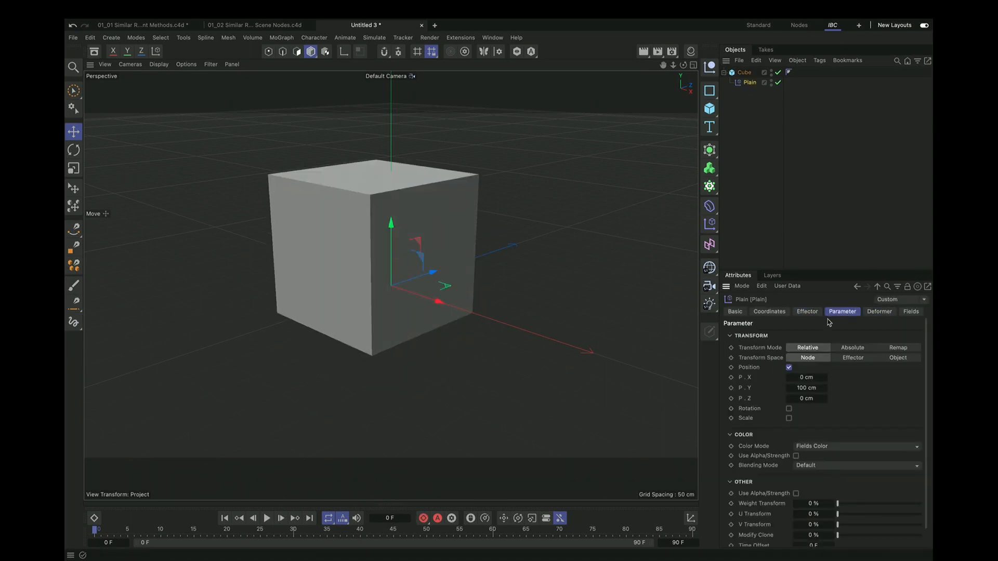
pyautogui.click(789, 367)
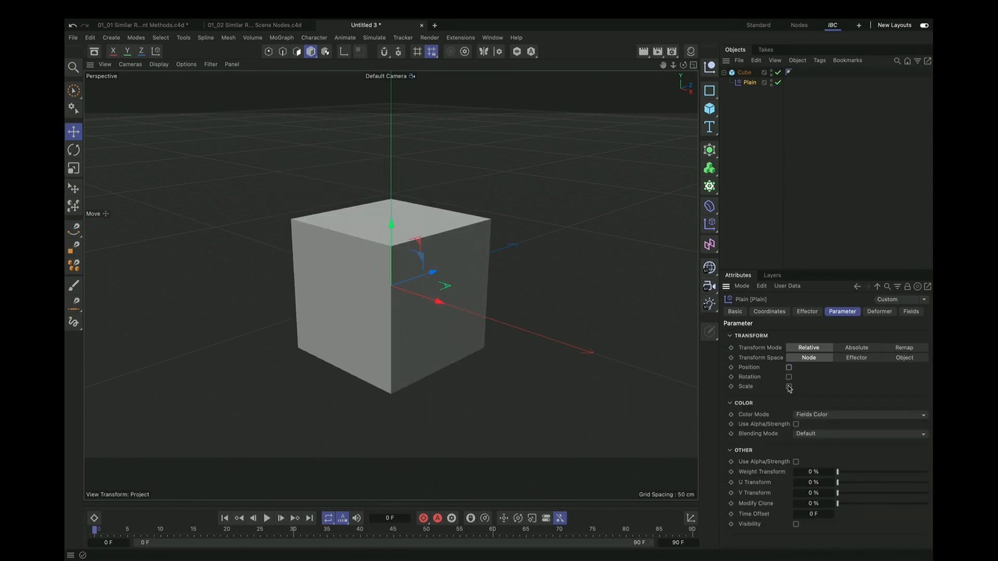
pyautogui.click(790, 386)
pyautogui.click(789, 396)
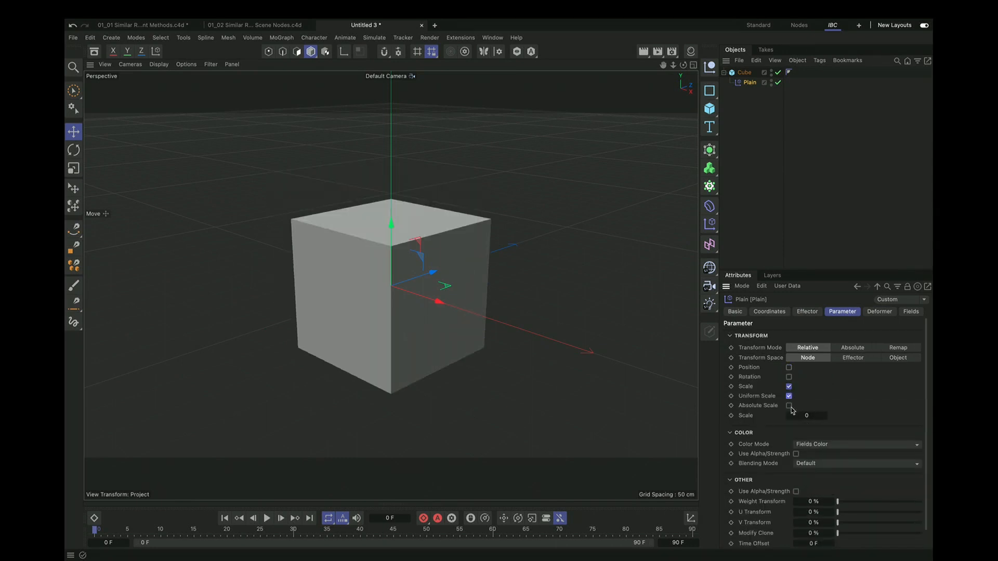
# Step: Set the Plain effector's scale to 0.5 and its transform mode to Absolute
pyautogui.click(805, 415)
pyautogui.press('Return')
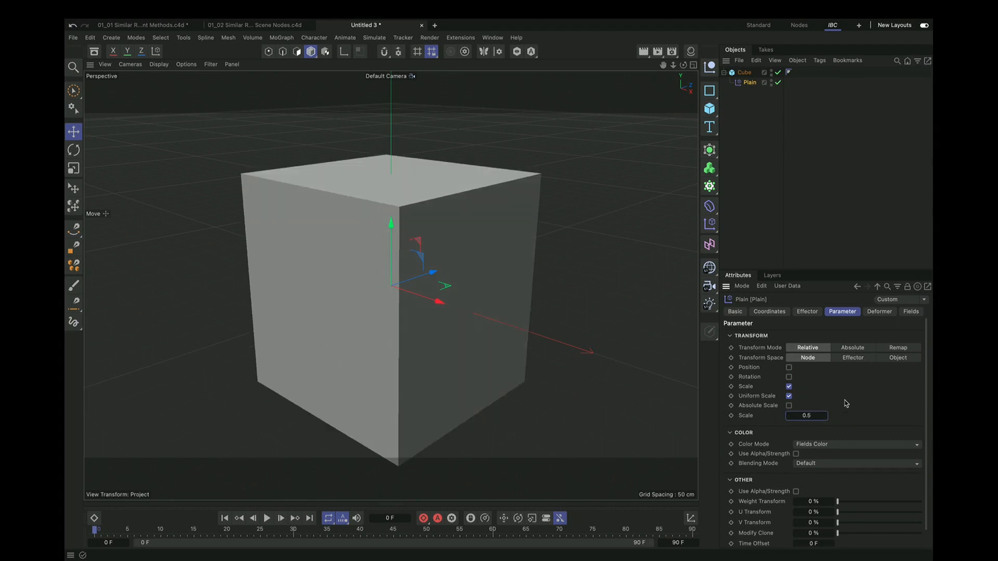
pyautogui.click(851, 348)
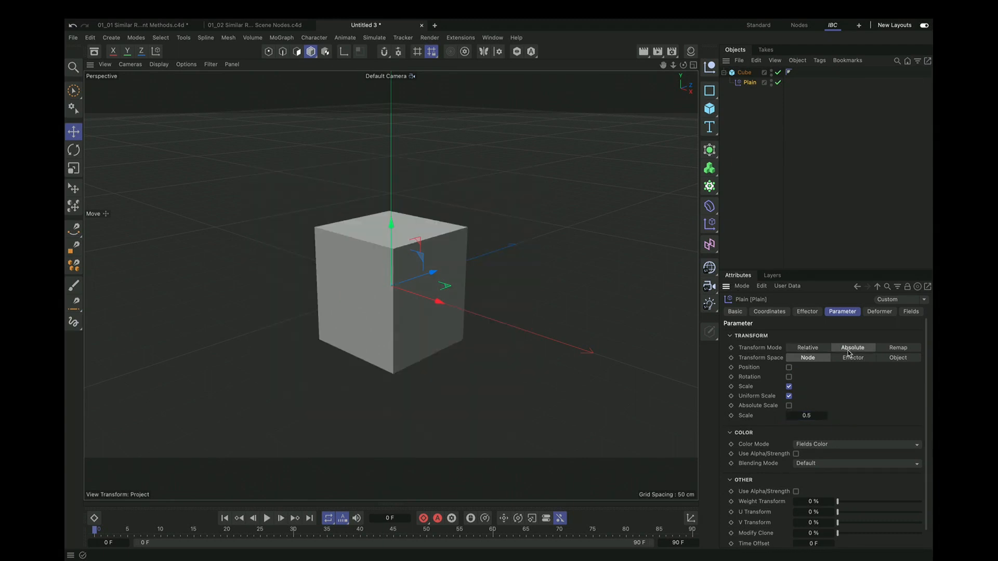
# Step: Add a Box Field to the Plain effector's falloff fields
pyautogui.click(914, 313)
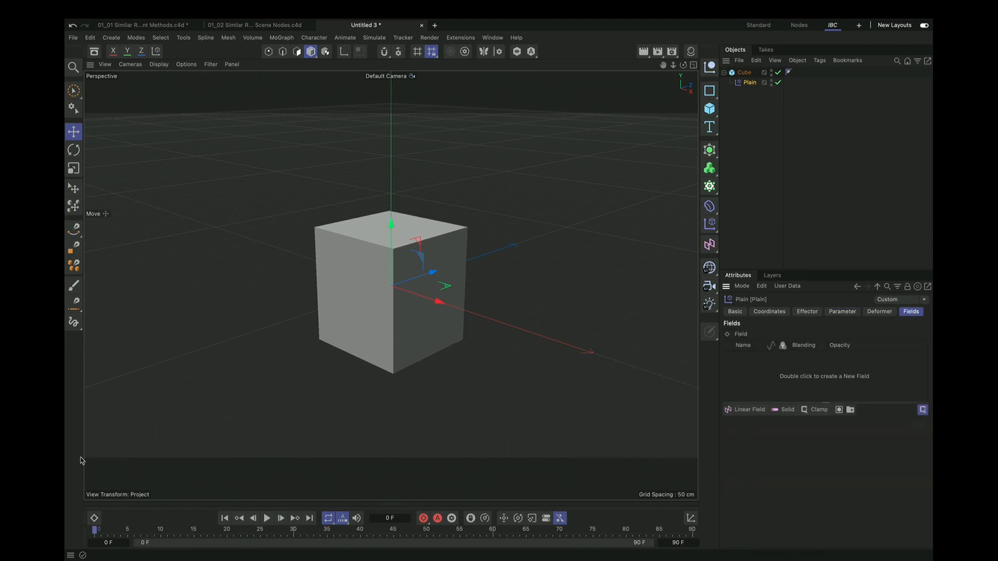
pyautogui.click(744, 411)
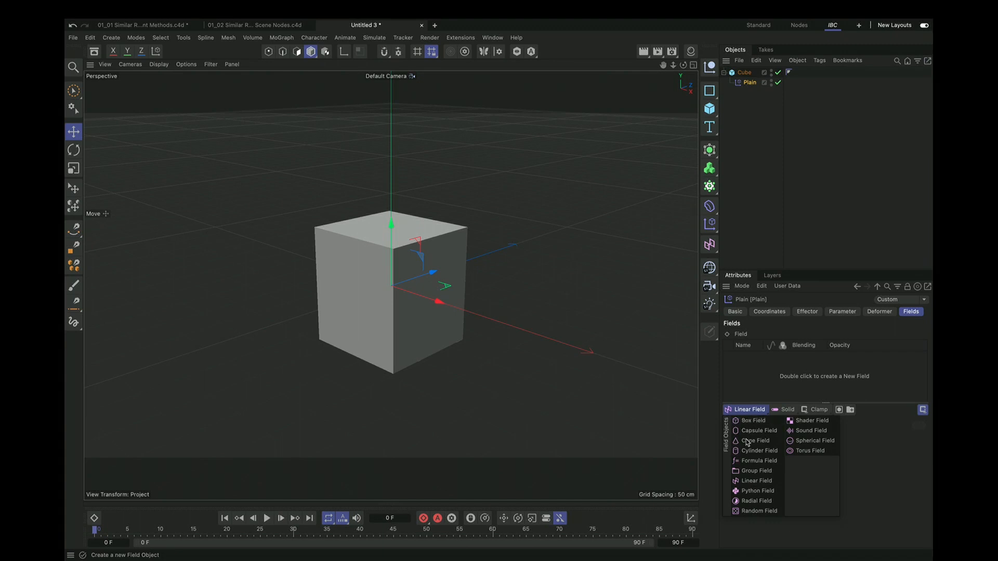
pyautogui.click(754, 421)
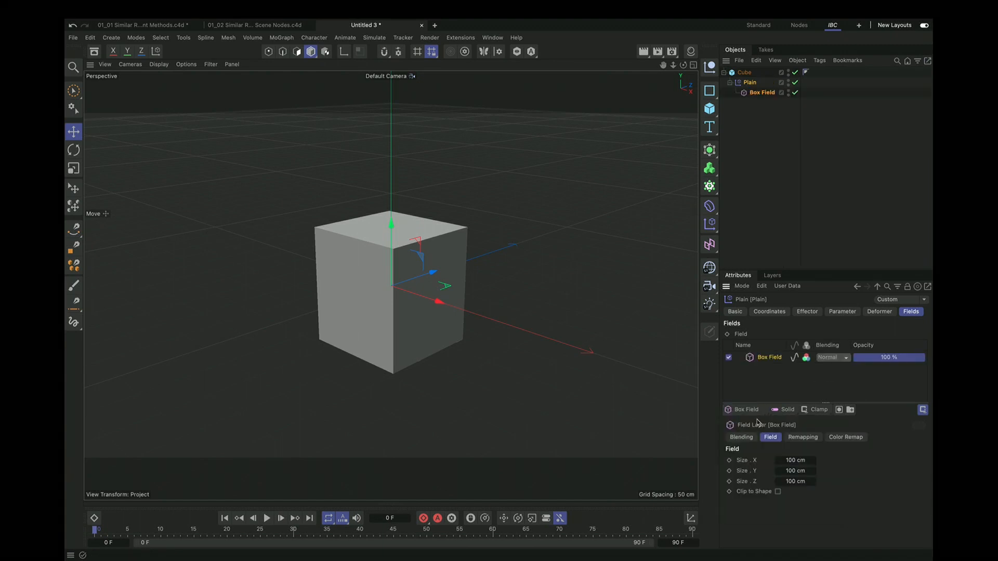
# Step: Set the Box Field's Y size to 20 cm and move the field up to the cube's top face
pyautogui.click(800, 470)
pyautogui.click(813, 471)
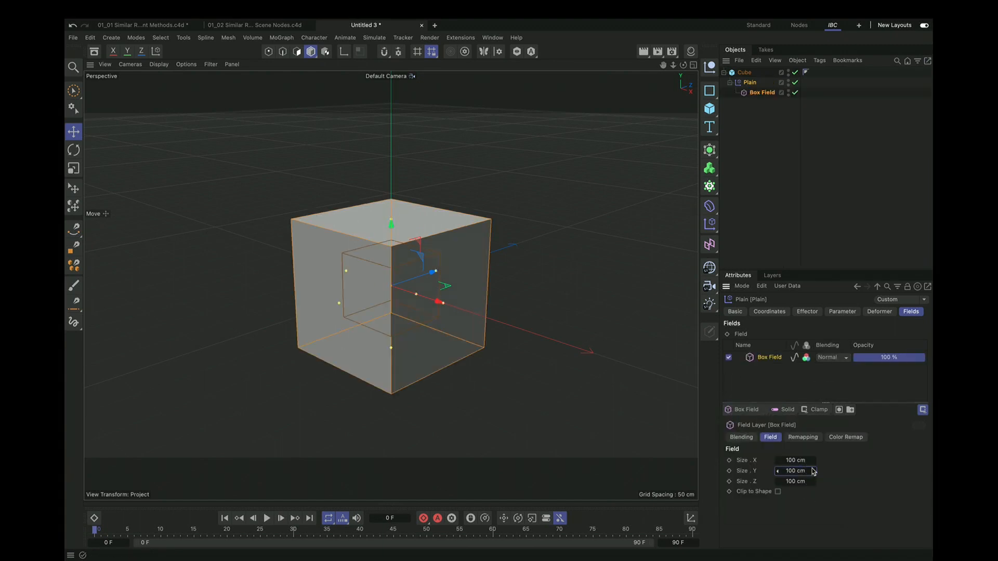
pyautogui.doubleClick(805, 471)
pyautogui.write('20')
pyautogui.press('Return')
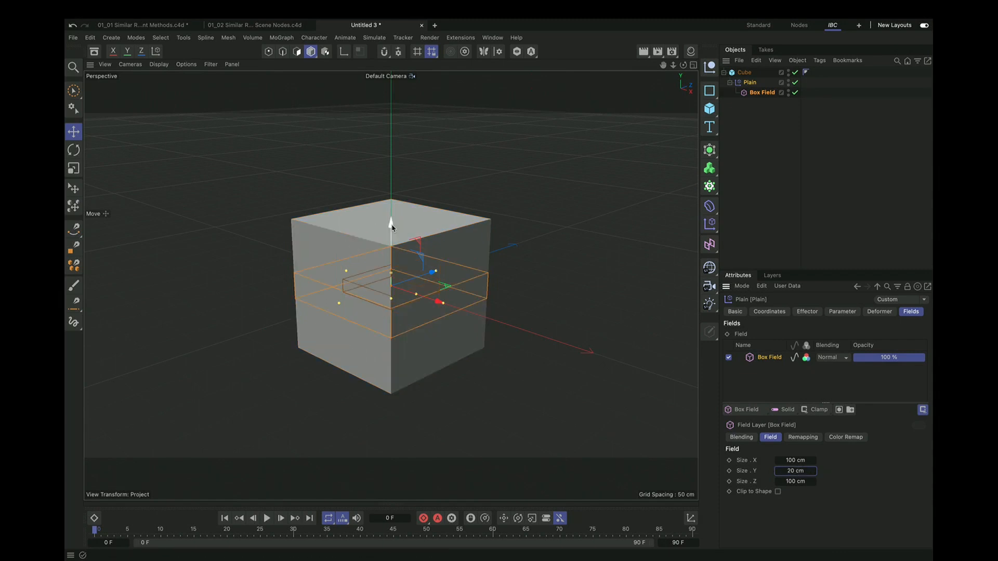
pyautogui.moveTo(391, 224); pyautogui.dragTo(391, 158)
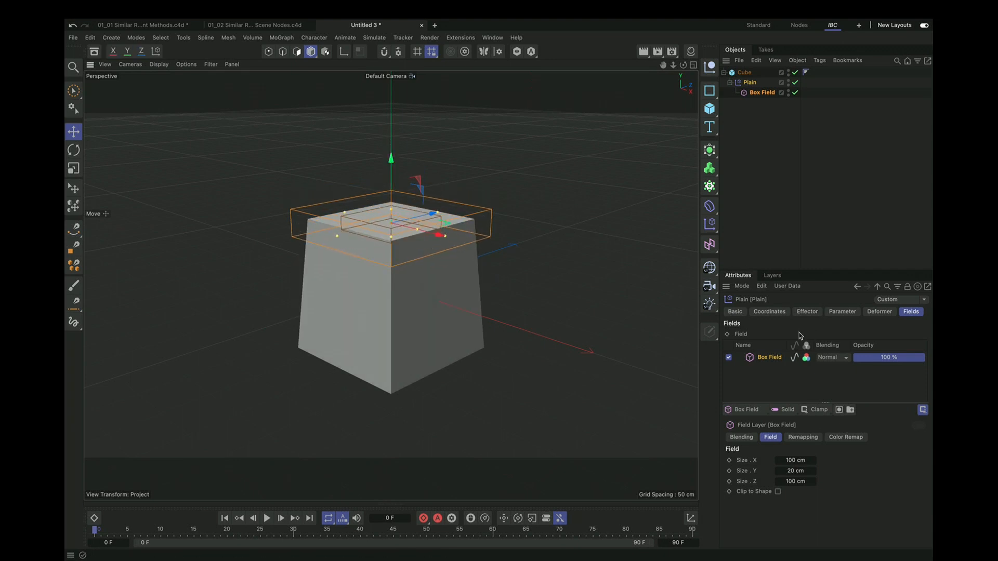
# Step: Set the Plain effector's transform mode to Relative and adjust its scale to shrink the cube's top to about half width
pyautogui.click(833, 358)
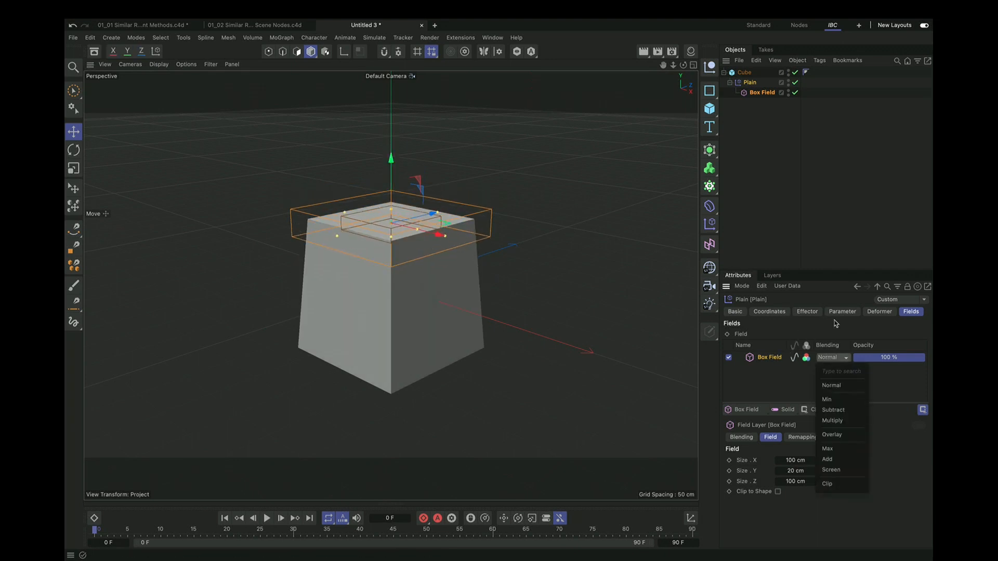
pyautogui.click(835, 318)
pyautogui.click(837, 315)
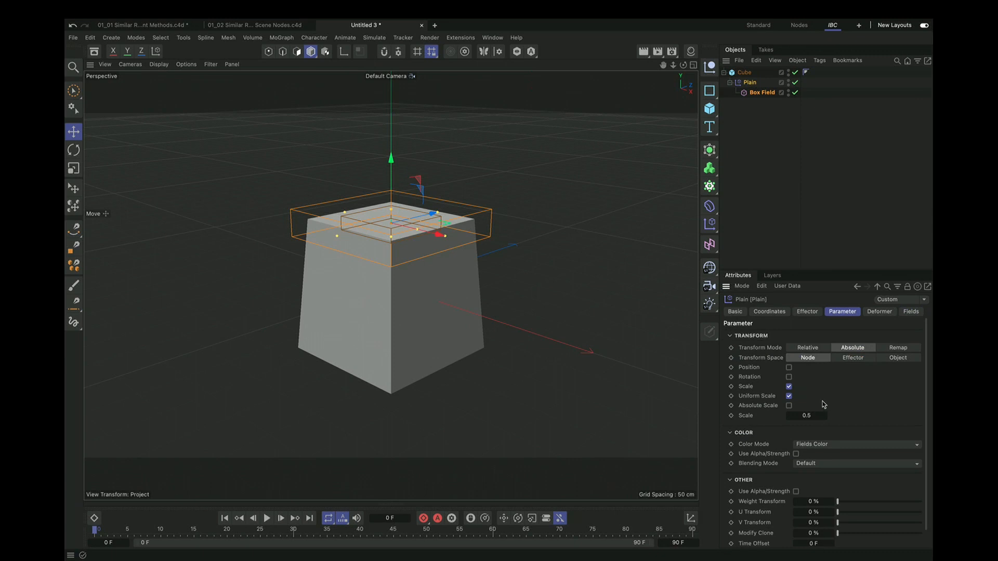
pyautogui.click(815, 347)
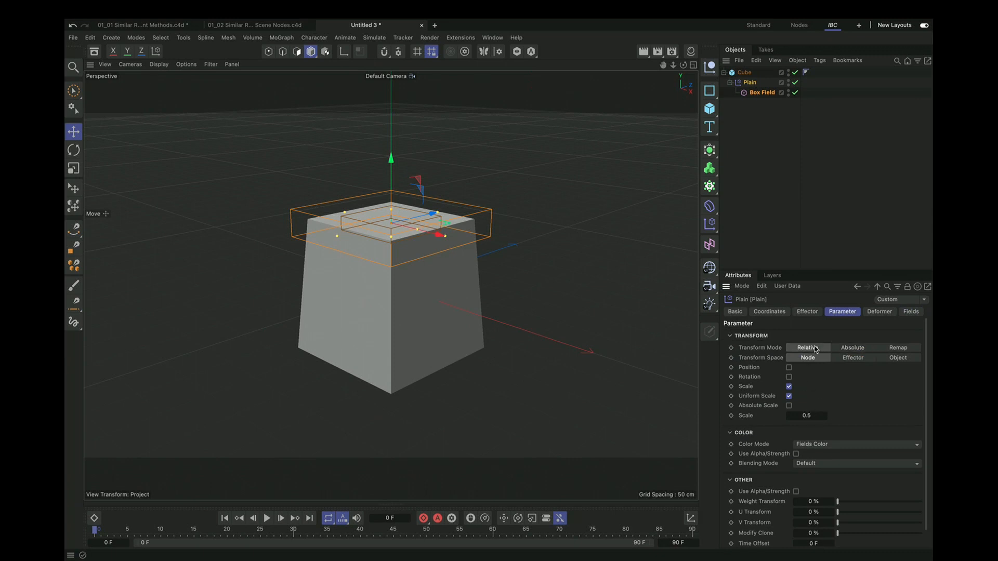
pyautogui.doubleClick(806, 415)
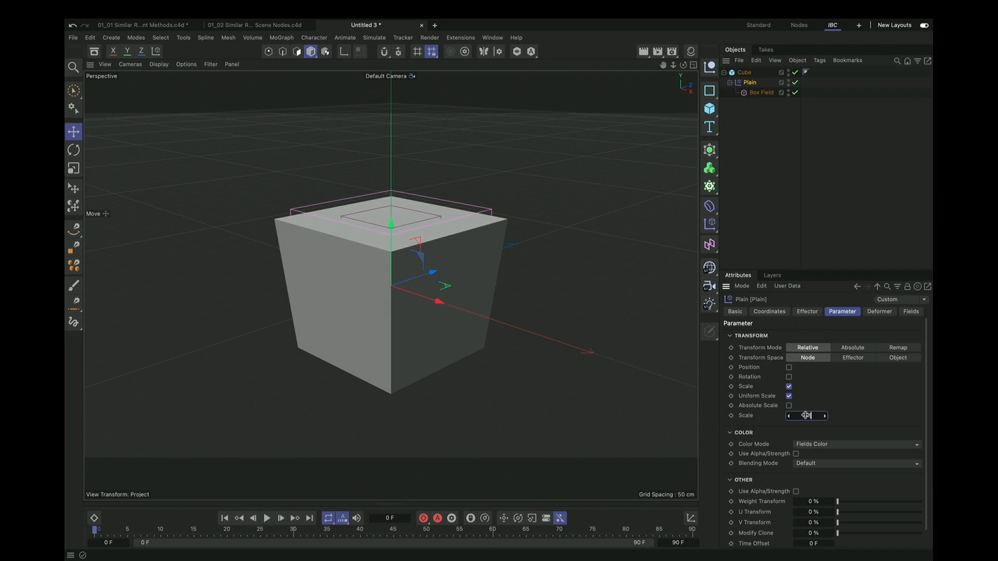
pyautogui.press('Return')
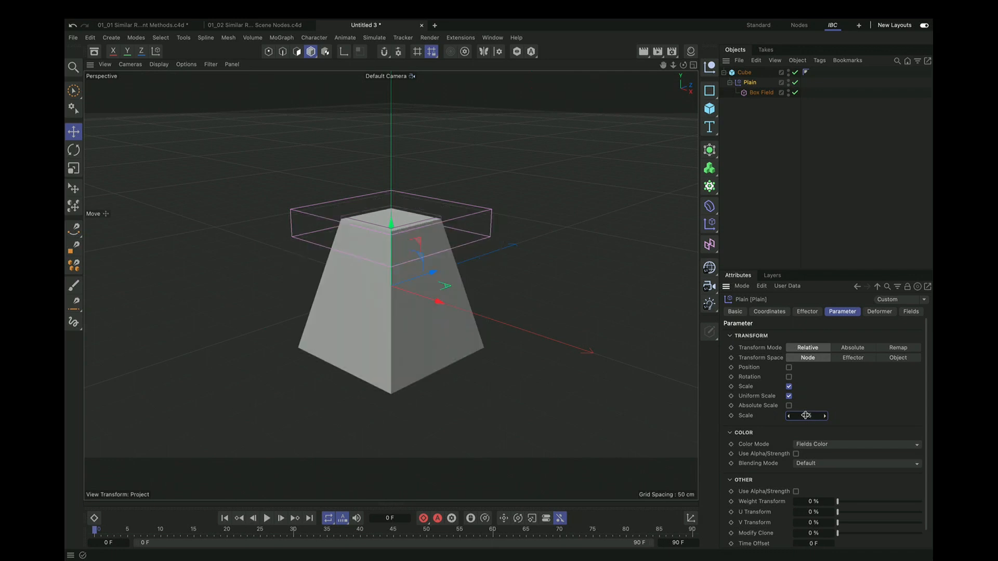
pyautogui.click(740, 148)
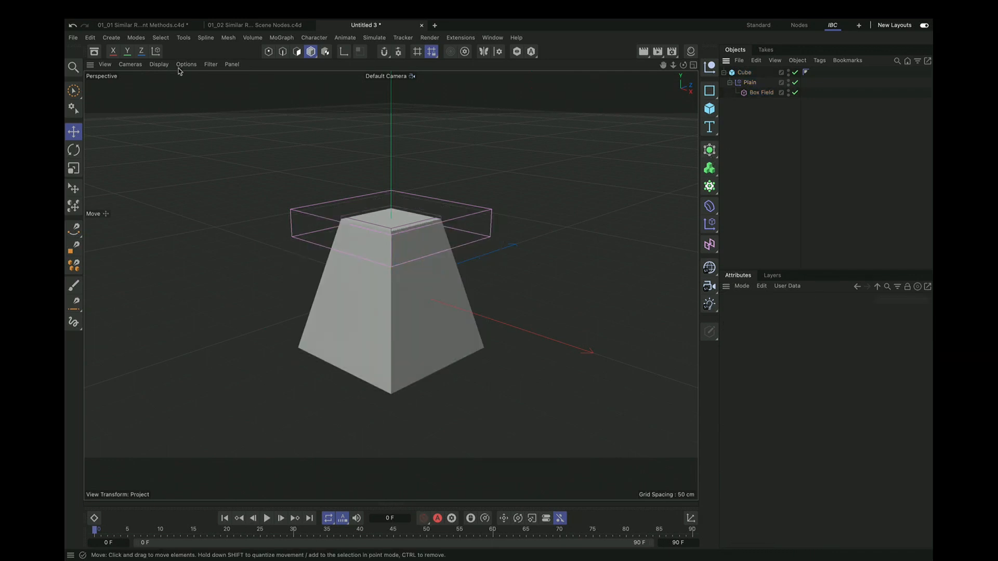
# Step: Switch to the 01_01 similar-results document, expand the Capsules group and examine how Cube Capsules 01 is built
pyautogui.click(175, 26)
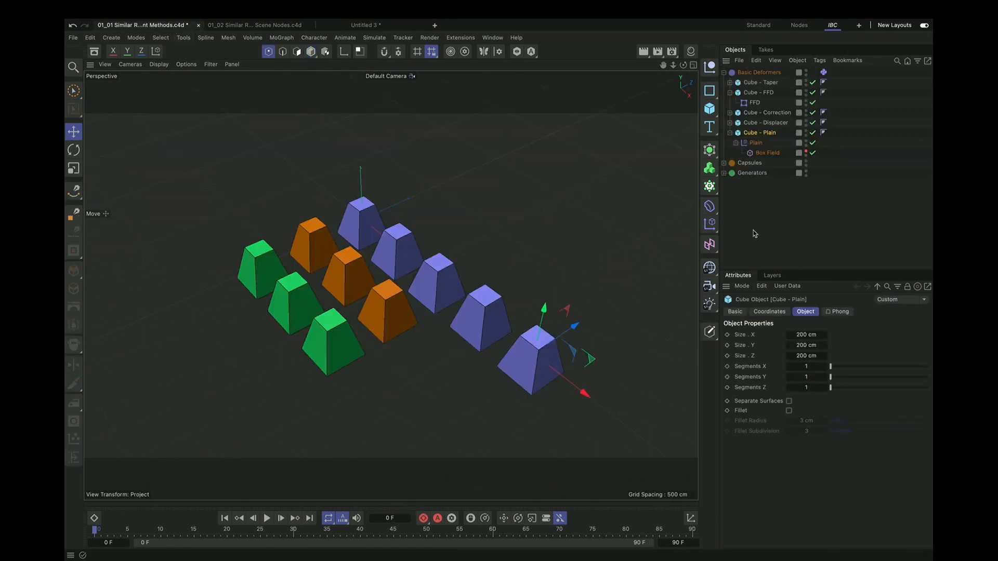
pyautogui.click(747, 190)
pyautogui.click(724, 163)
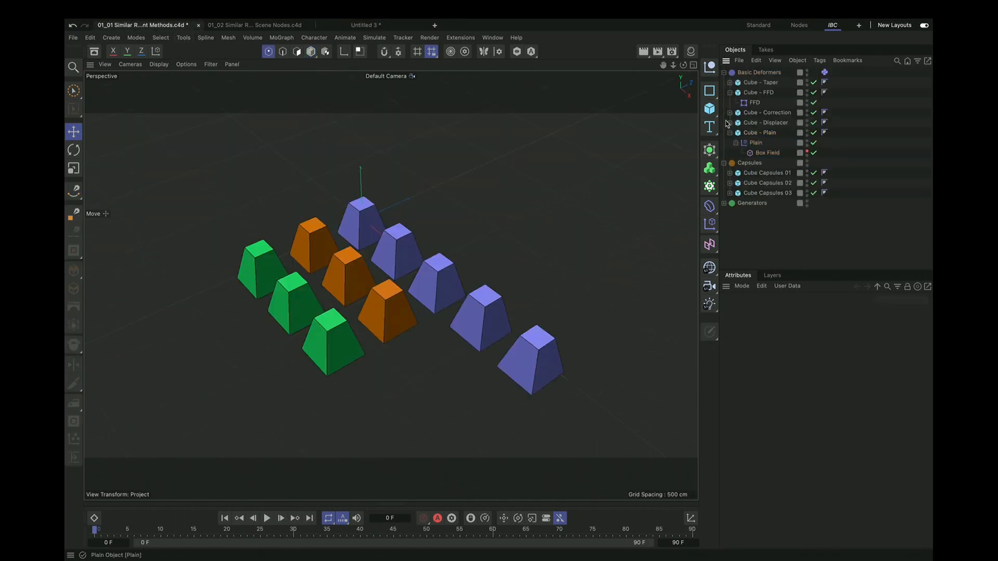
pyautogui.click(730, 93)
pyautogui.click(730, 123)
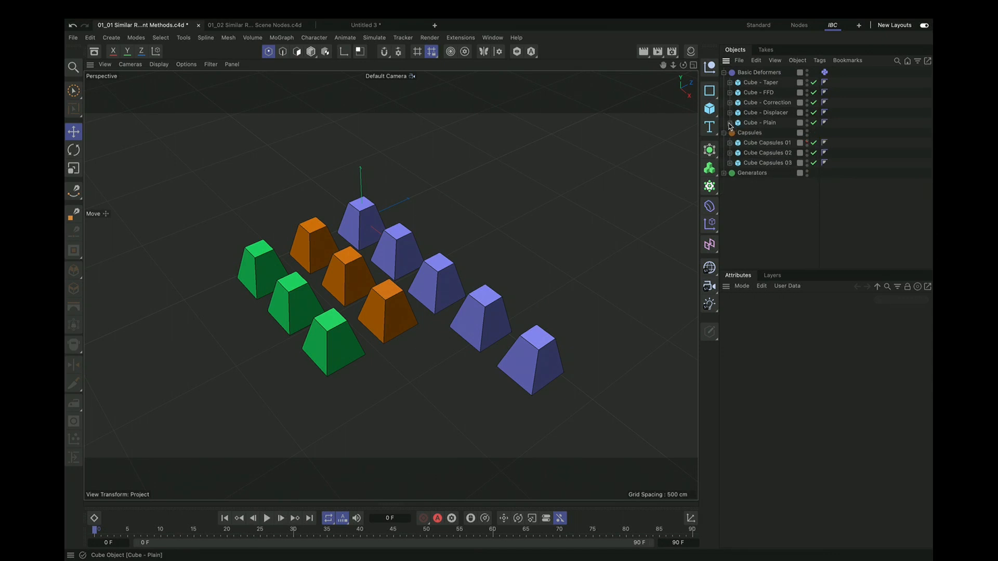
pyautogui.click(731, 143)
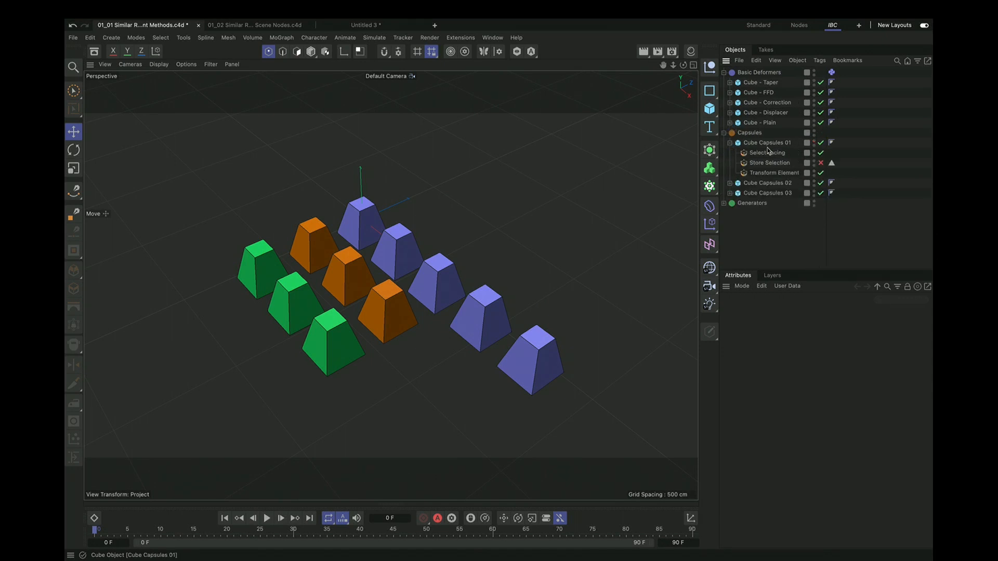
pyautogui.click(777, 143)
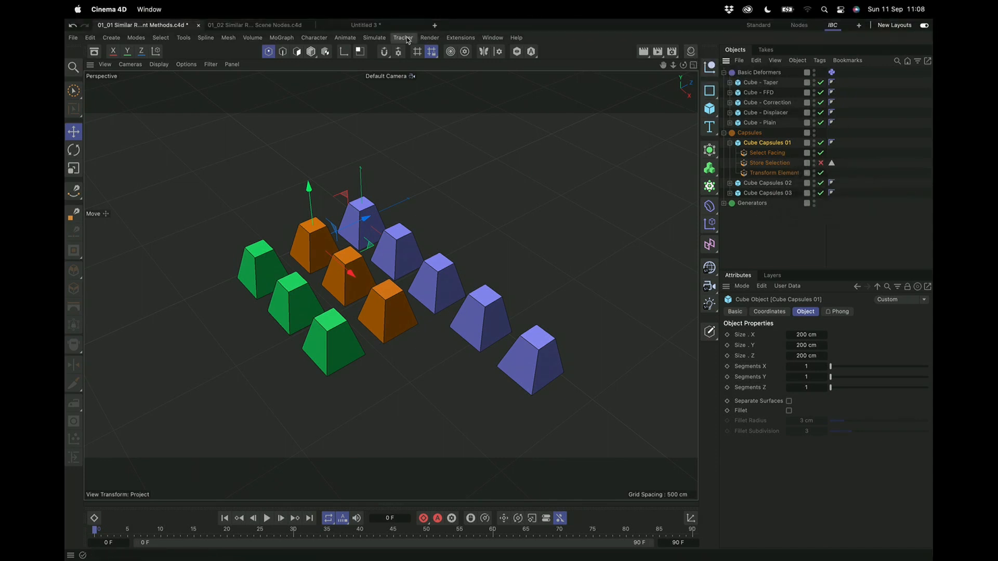
# Step: Return to the Untitled 3 document and delete the Plain effector with its Box Field from the cube
pyautogui.click(395, 24)
pyautogui.click(747, 75)
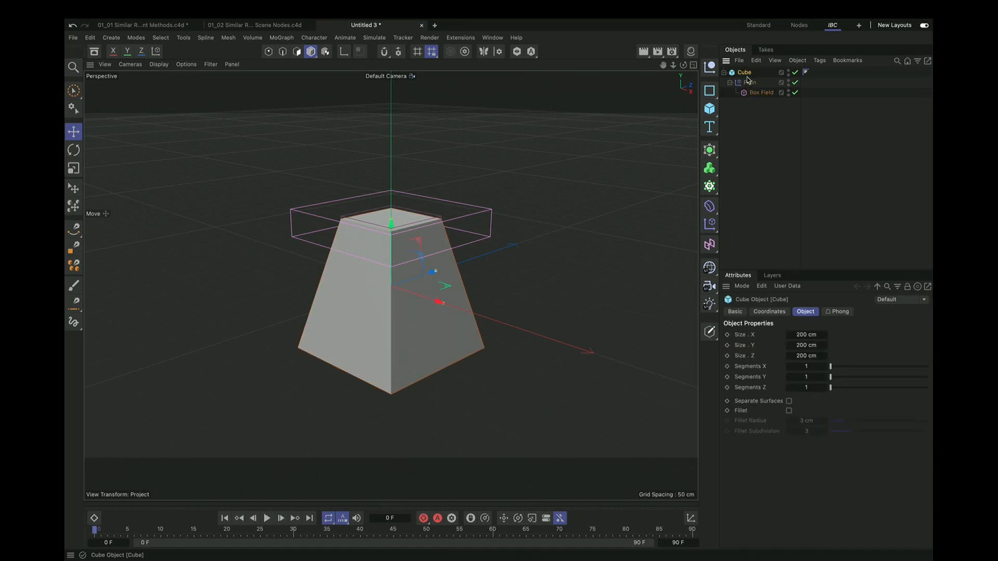
pyautogui.click(749, 81)
pyautogui.press('Delete')
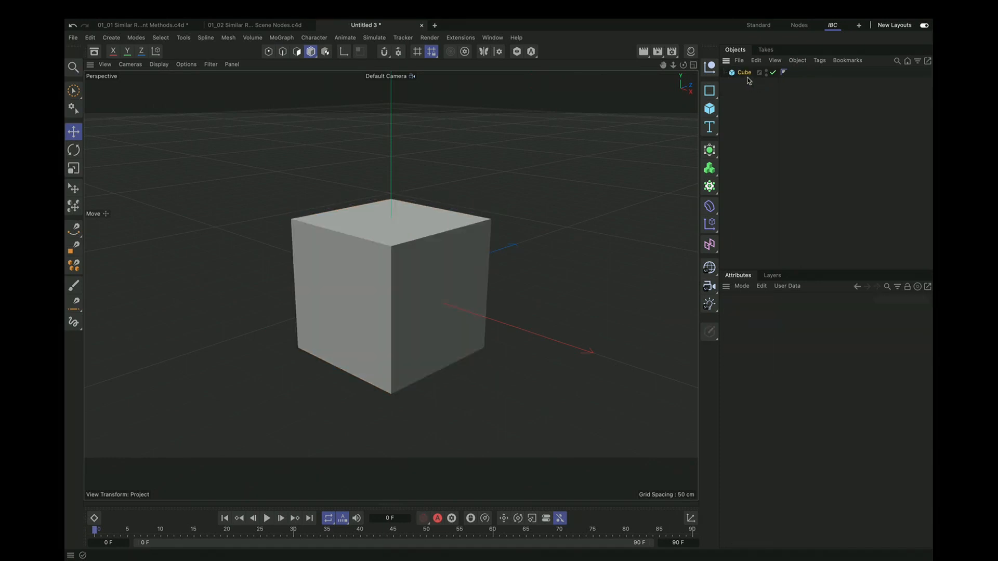
# Step: Show the Geometry Selection node assets in the Asset Browser with smaller thumbnails, keeping the cube selected
pyautogui.click(748, 75)
pyautogui.click(96, 54)
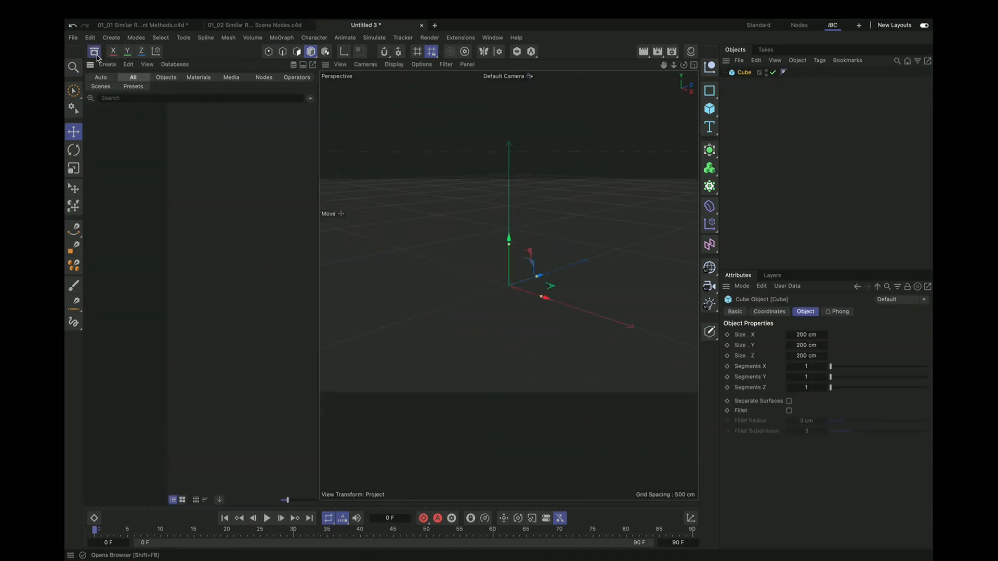
pyautogui.click(263, 79)
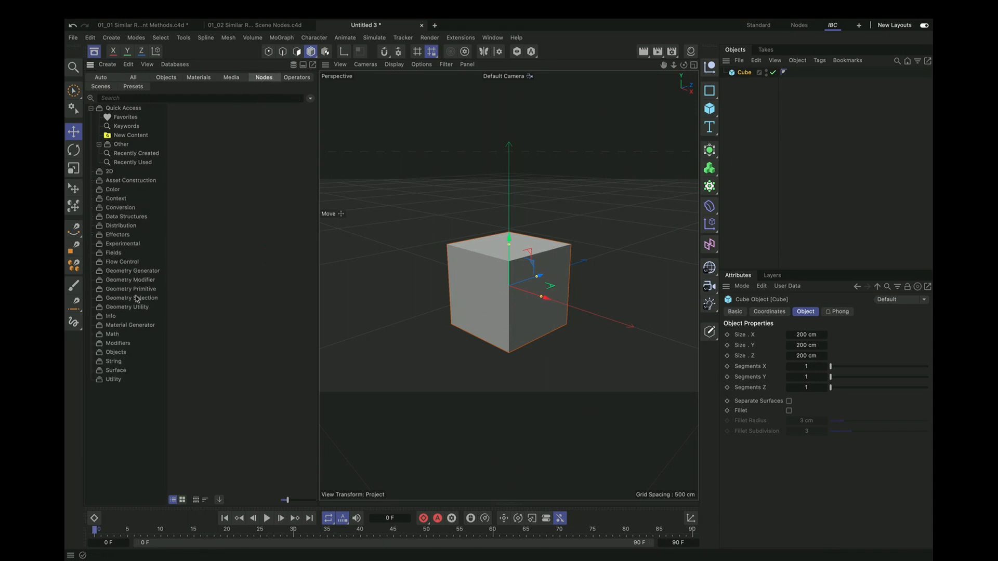
pyautogui.click(137, 300)
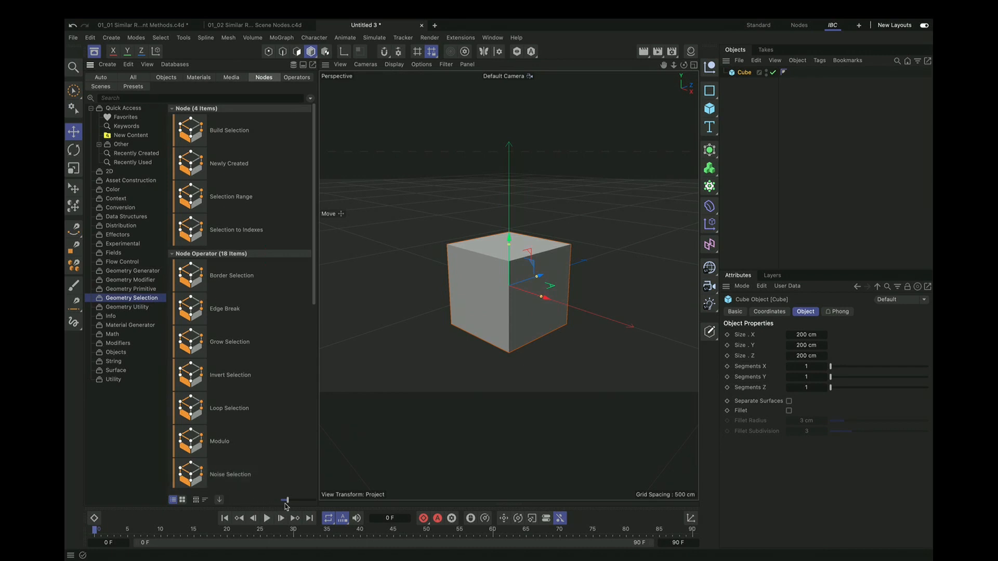
pyautogui.moveTo(286, 500); pyautogui.dragTo(284, 500)
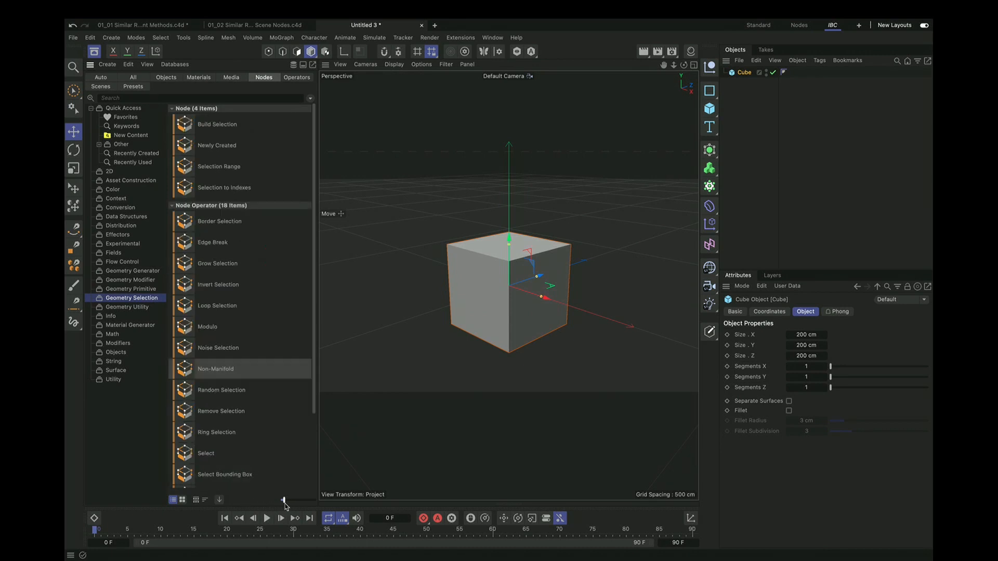
# Step: Add the Select capsule from the Geometry Selection assets as a child of the cube
pyautogui.click(209, 454)
pyautogui.scroll(-2, 208, 459)
pyautogui.scroll(-1, 208, 460)
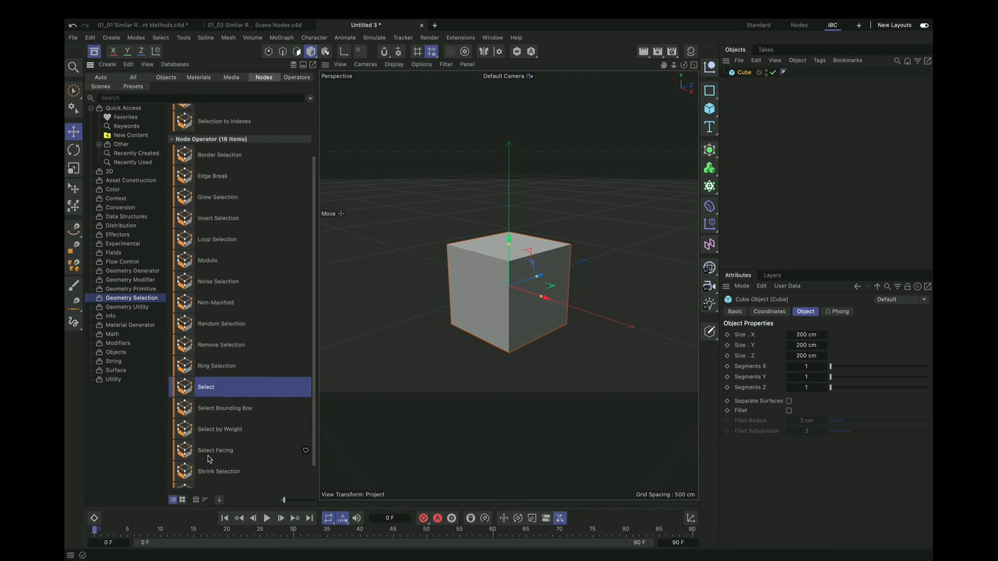
pyautogui.click(237, 440)
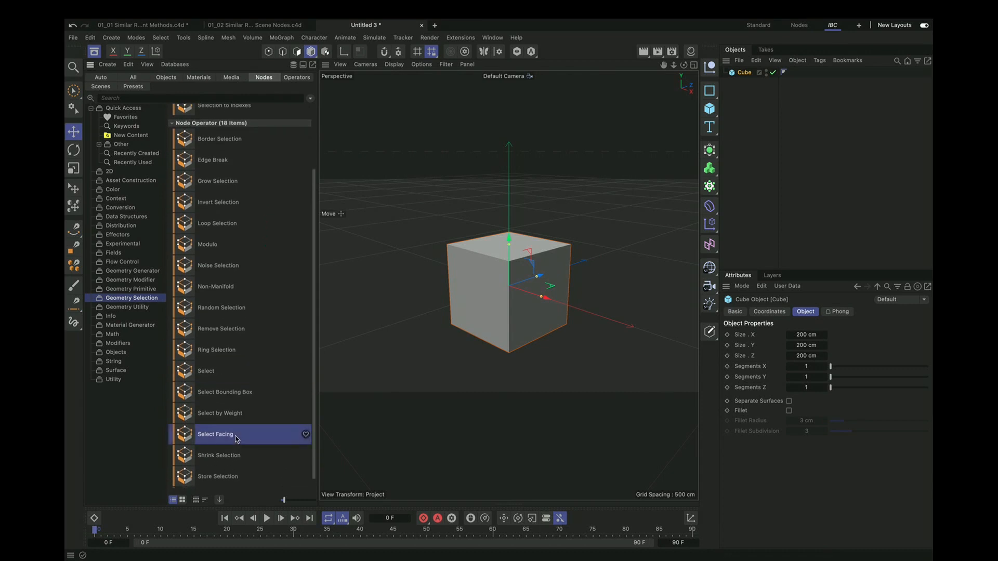
pyautogui.scroll(-1, 237, 439)
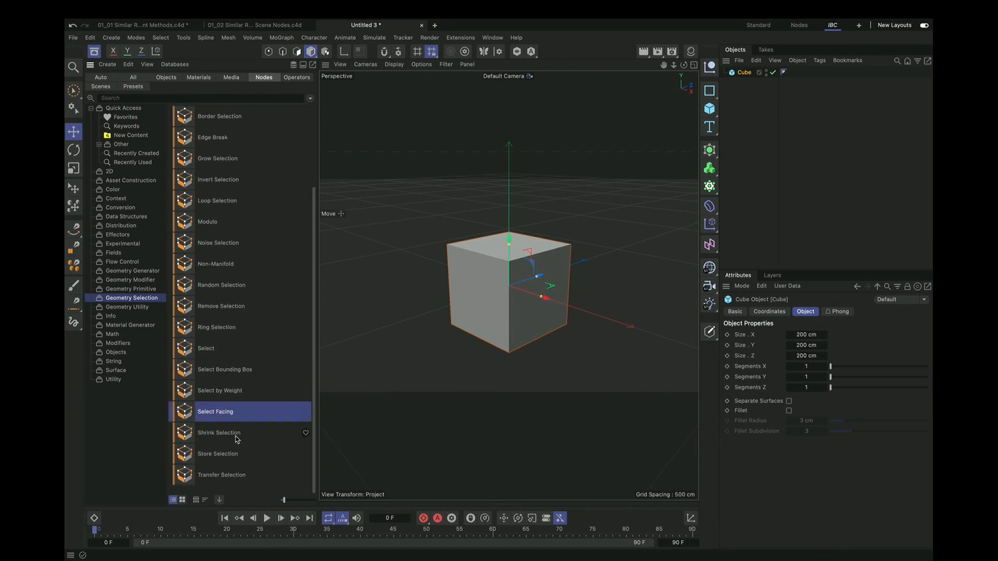
pyautogui.moveTo(206, 350); pyautogui.dragTo(748, 73)
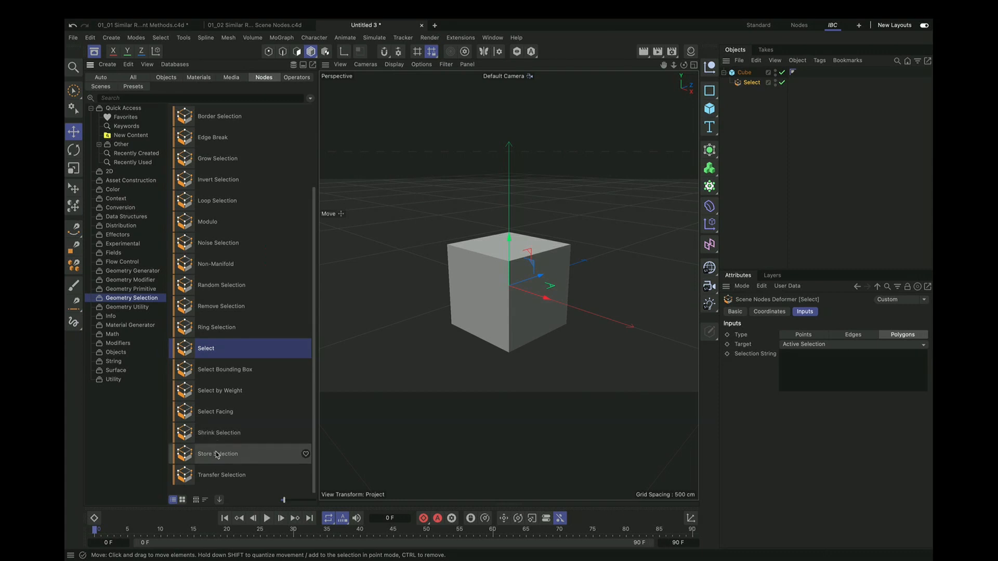
# Step: Add a Store Selection capsule below Select under the cube and name its stored selection Top
pyautogui.moveTo(217, 456); pyautogui.dragTo(750, 90)
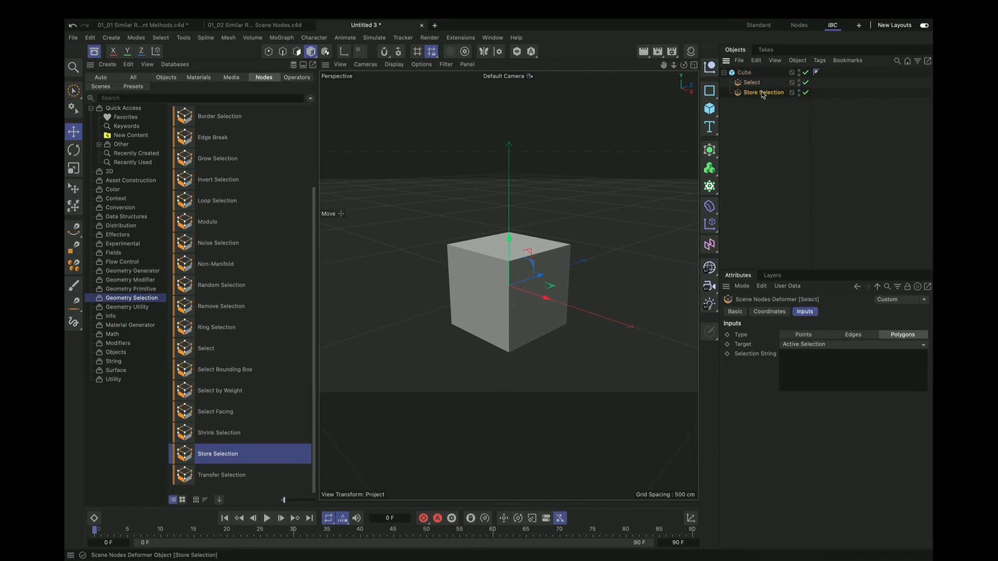
pyautogui.click(797, 345)
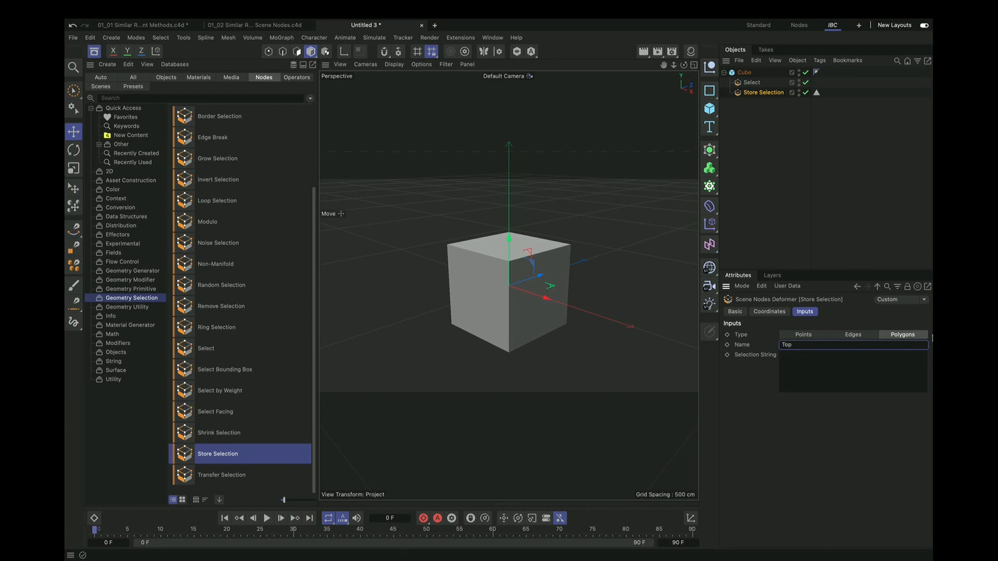
pyautogui.click(774, 204)
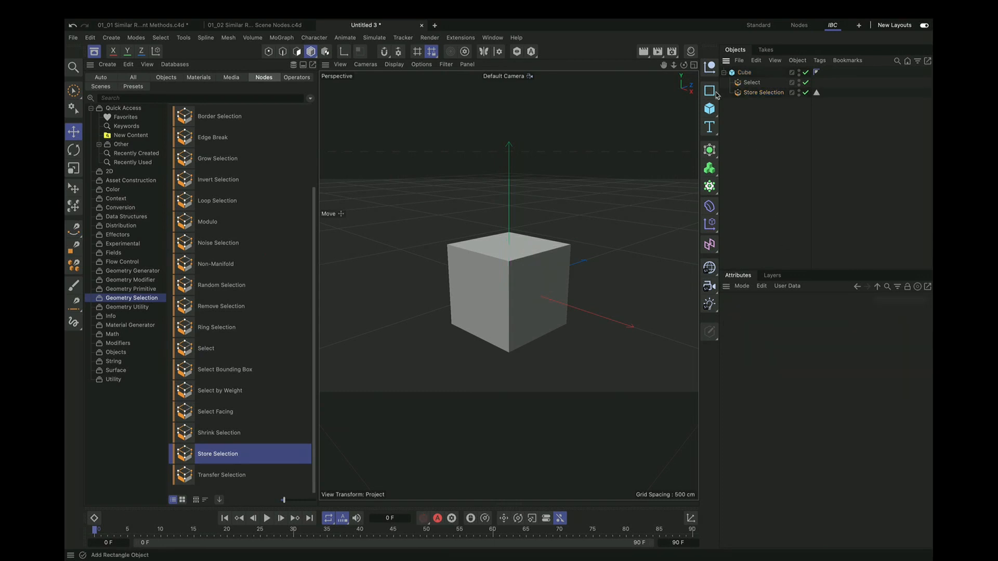
# Step: Create a red material with 100% color saturation and assign it to the cube
pyautogui.click(673, 52)
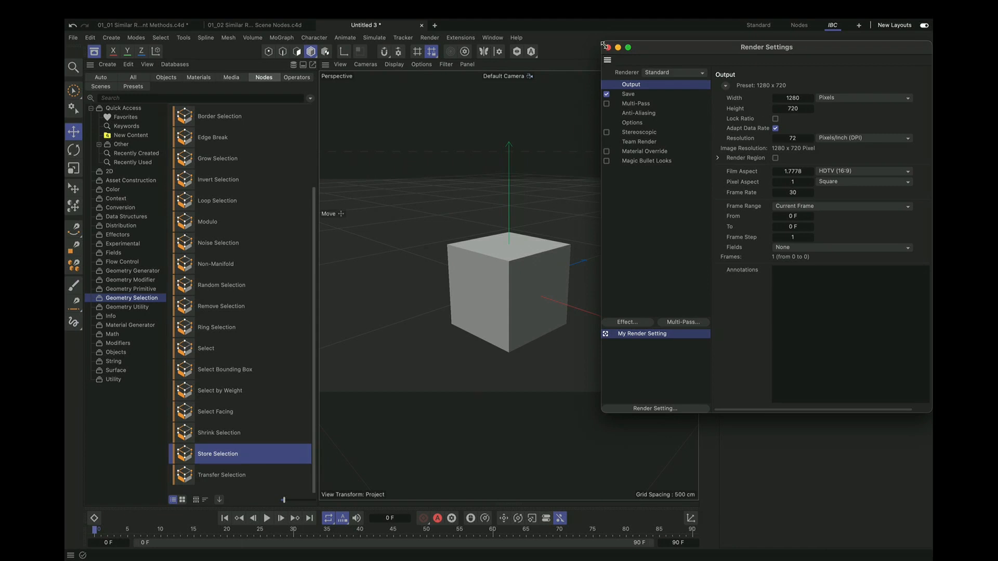
pyautogui.click(606, 47)
pyautogui.click(686, 52)
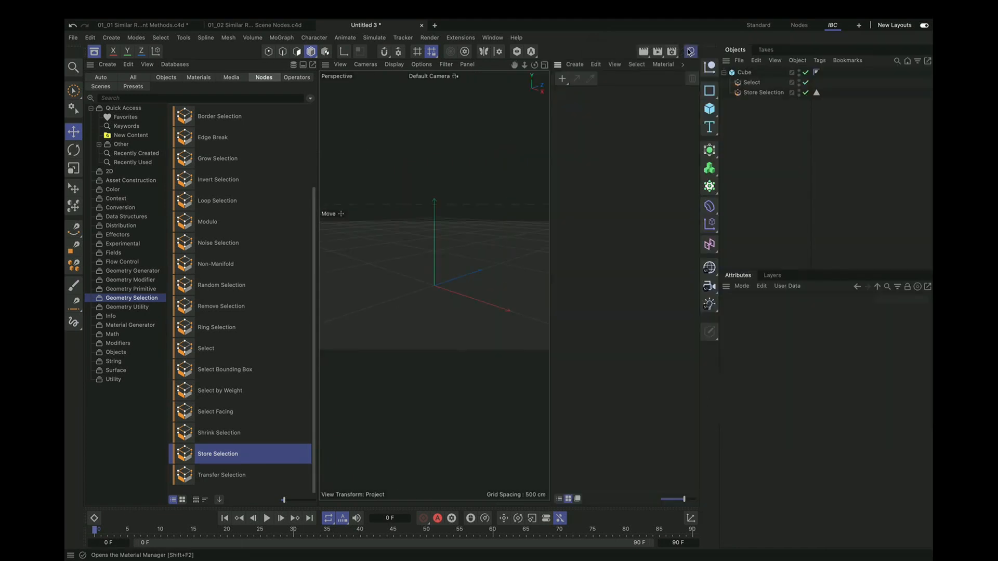
pyautogui.click(562, 79)
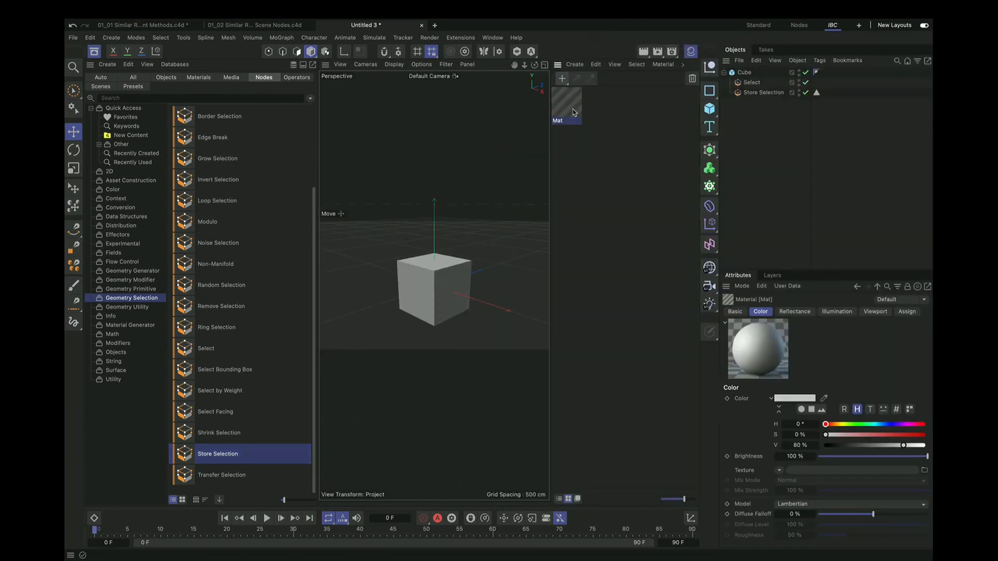
pyautogui.click(922, 435)
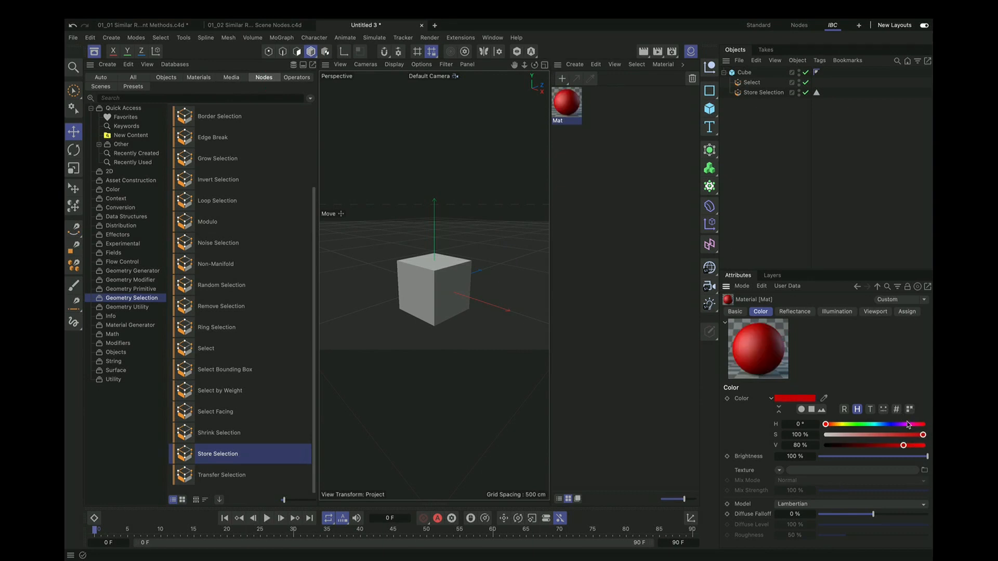
pyautogui.moveTo(559, 102); pyautogui.dragTo(747, 73)
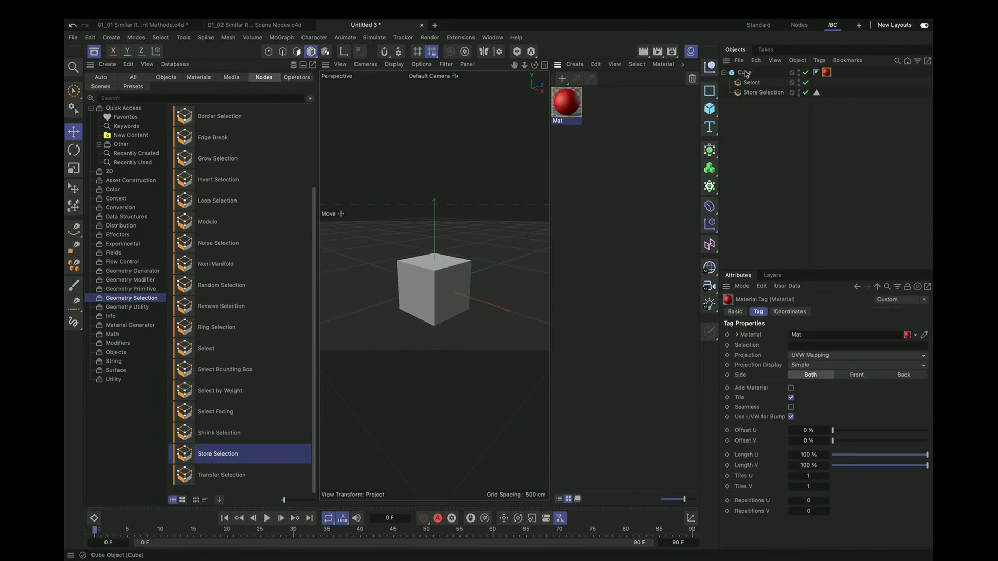
# Step: Restrict the red material to the stored Top selection and set the Select capsule's selection string to polygon 4
pyautogui.moveTo(816, 92); pyautogui.dragTo(818, 345)
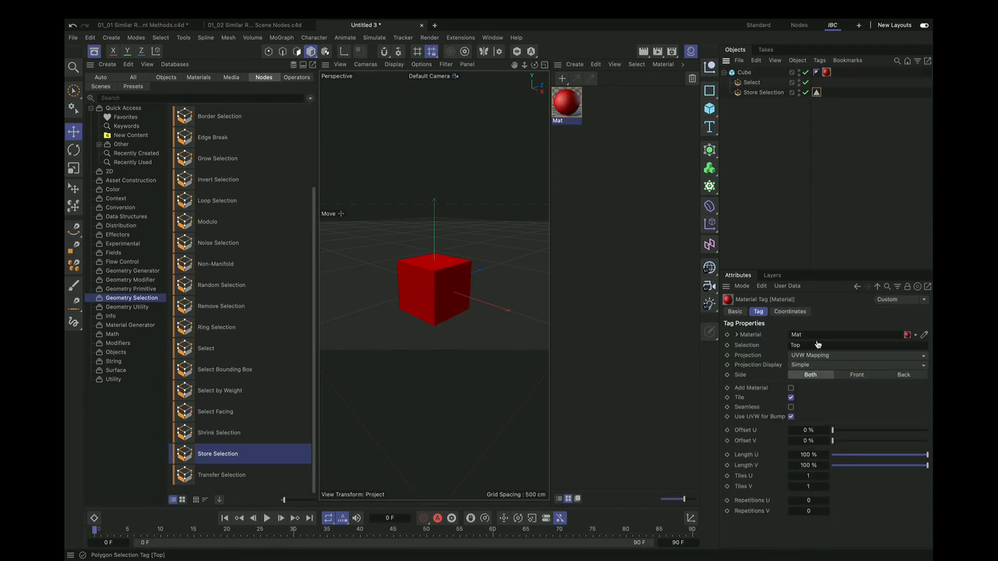
pyautogui.click(752, 82)
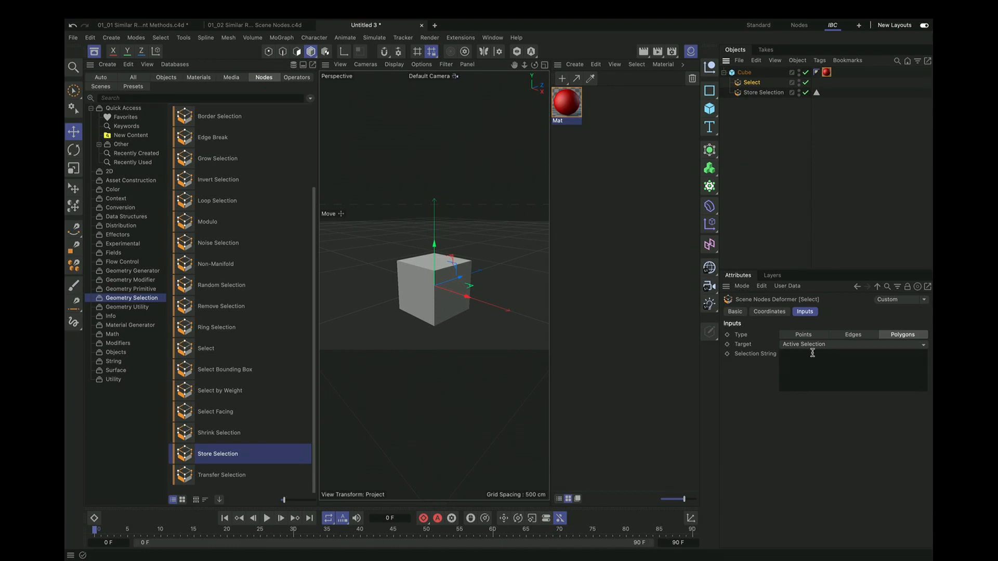
pyautogui.click(808, 370)
pyautogui.write('1')
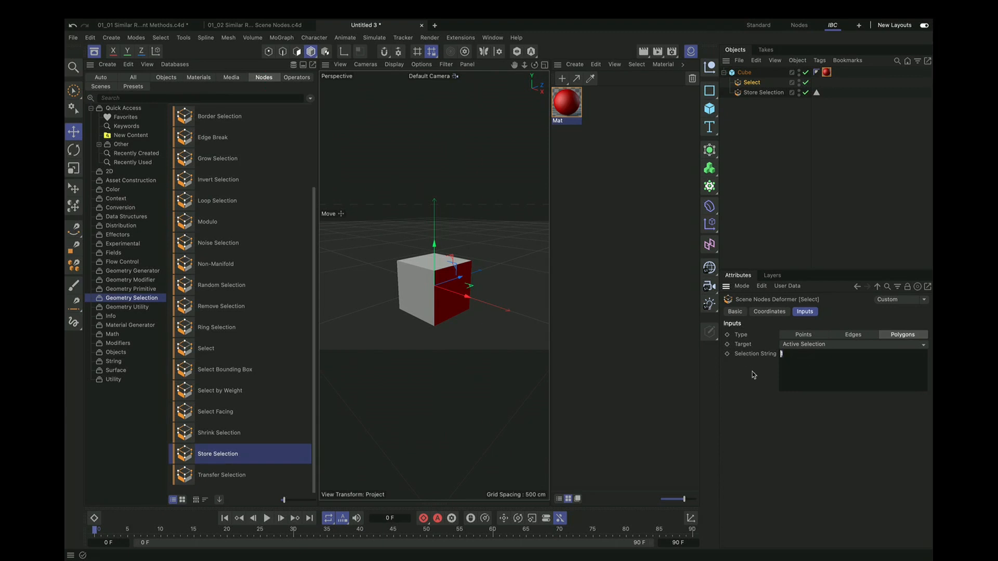
pyautogui.write('4')
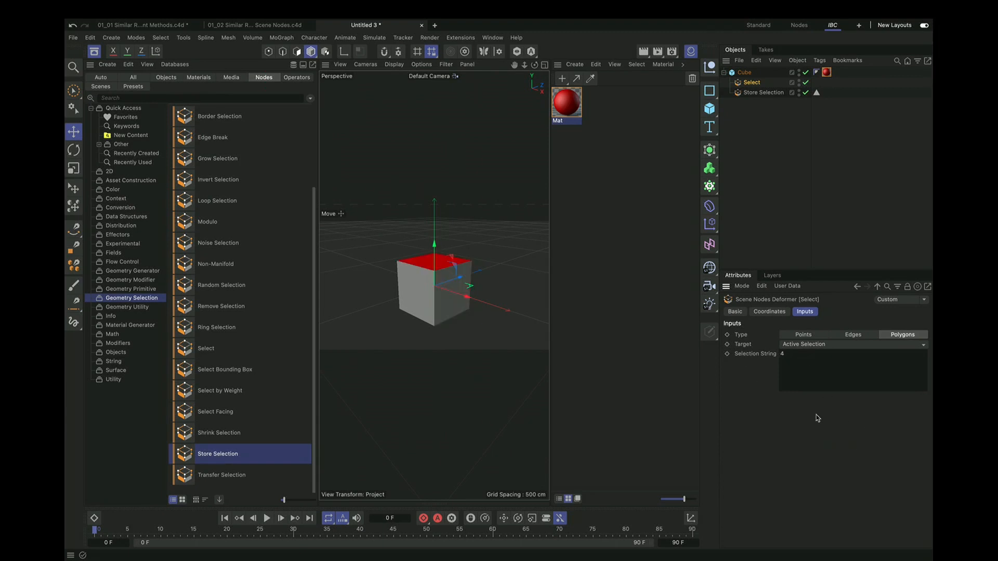
# Step: Disable the Store Selection capsule and add a Transform Element capsule from the Geometry Modifier assets below it under the cube
pyautogui.click(806, 94)
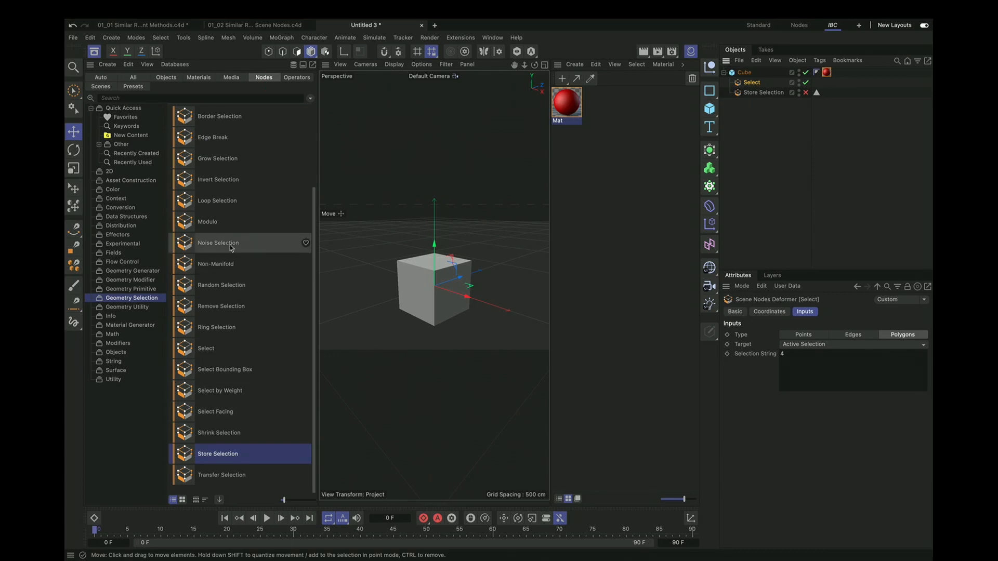
pyautogui.click(153, 272)
pyautogui.click(150, 281)
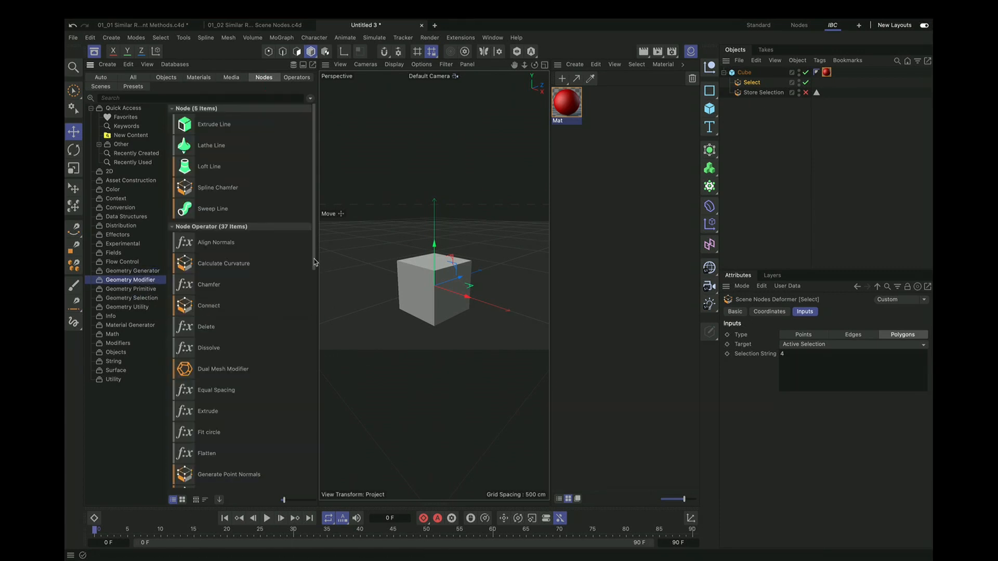
pyautogui.moveTo(314, 260); pyautogui.dragTo(286, 486)
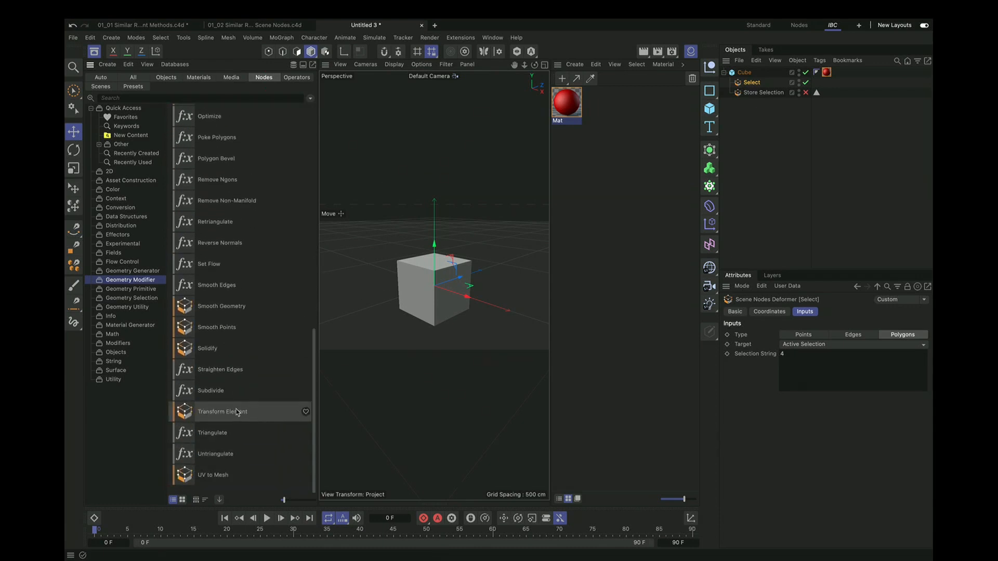
pyautogui.moveTo(236, 413); pyautogui.dragTo(768, 103)
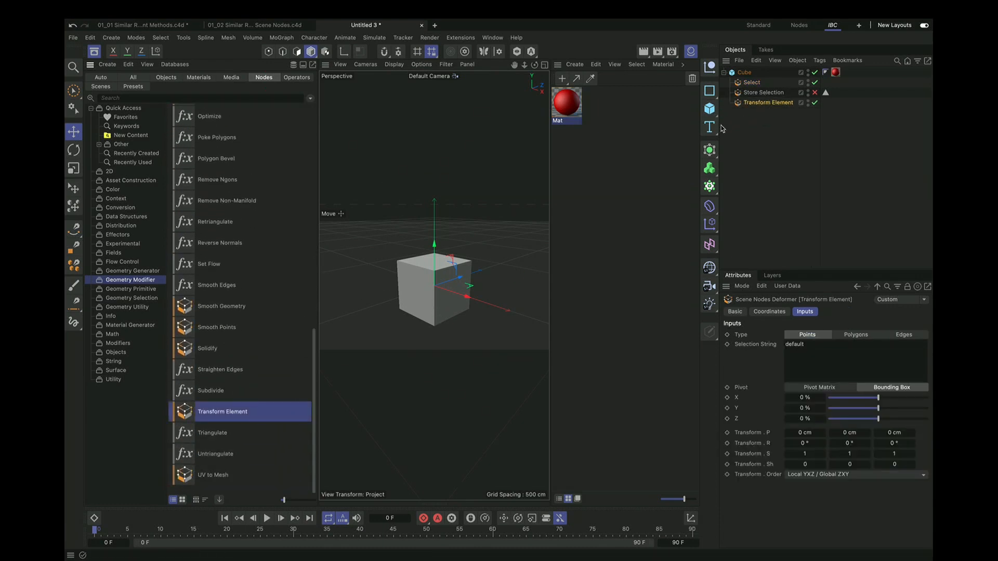
# Step: Set Transform Element to Polygons, re-enable Store Selection and use its stored Top selection as the selection string
pyautogui.click(863, 335)
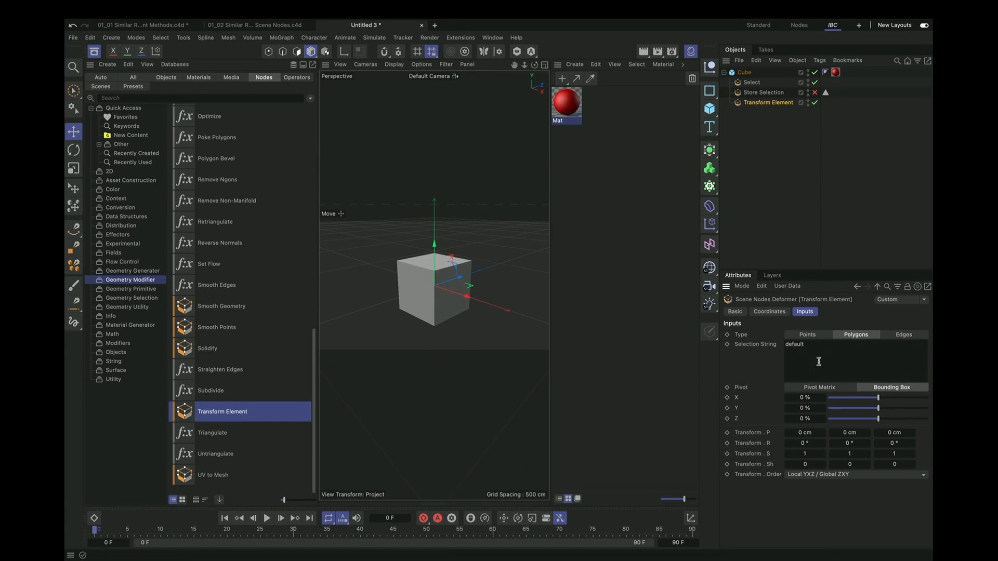
pyautogui.moveTo(820, 347); pyautogui.dragTo(749, 354)
pyautogui.press('BackSpace')
pyautogui.click(815, 92)
pyautogui.moveTo(826, 92); pyautogui.dragTo(799, 364)
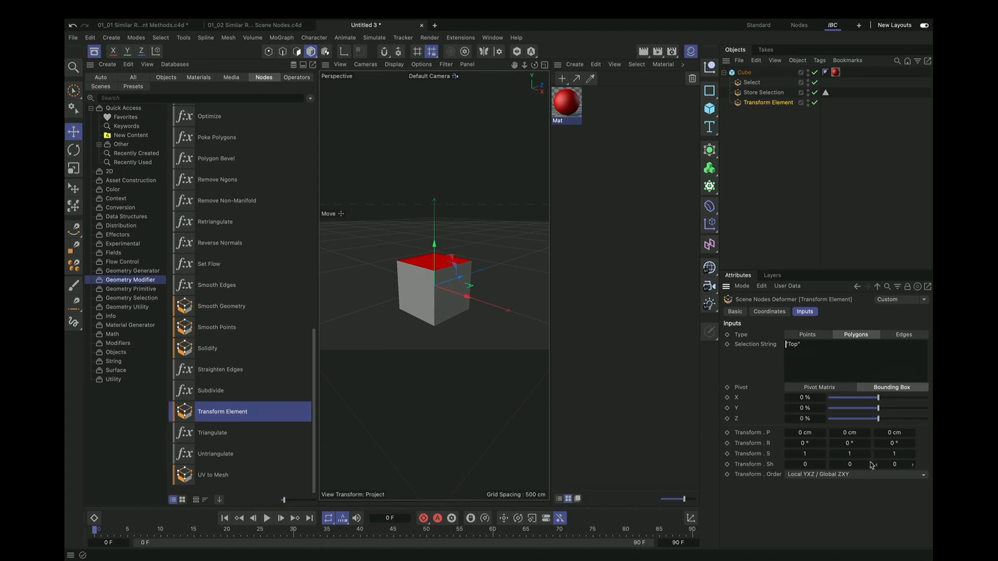
# Step: Set the Transform Element scale to 0.5 on X, Y and Z
pyautogui.click(824, 456)
pyautogui.press('Tab')
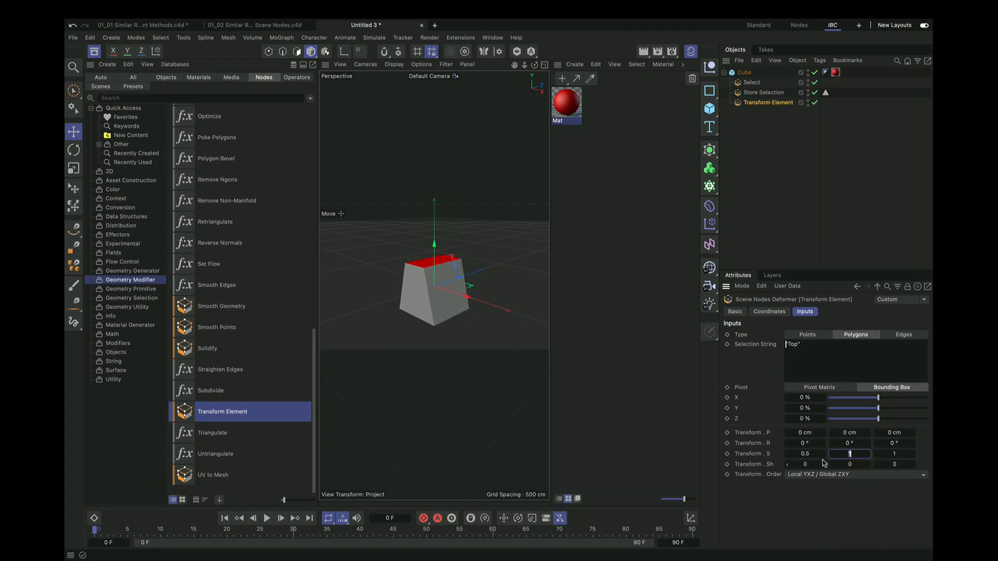
pyautogui.write('0.5')
pyautogui.press('Tab')
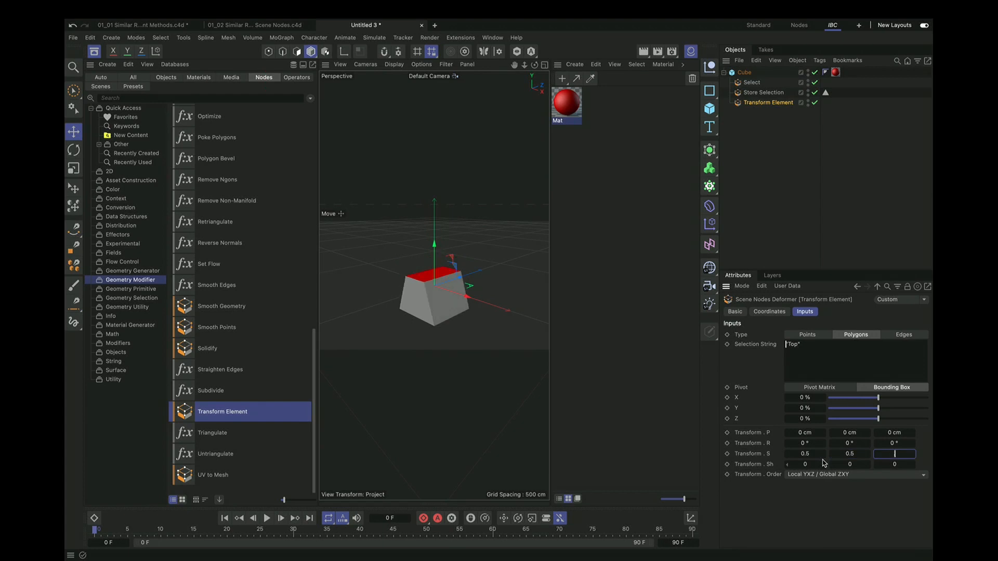
pyautogui.write('0.5')
pyautogui.press('Return')
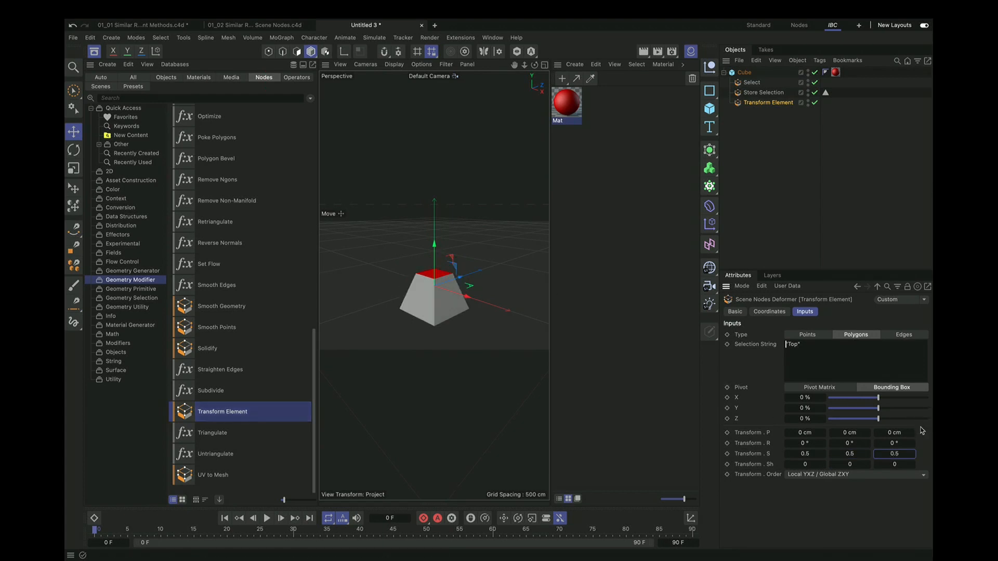
# Step: Set the Transform Element bounding box pivot Y to 100% and delete the material tag from the cube
pyautogui.click(893, 409)
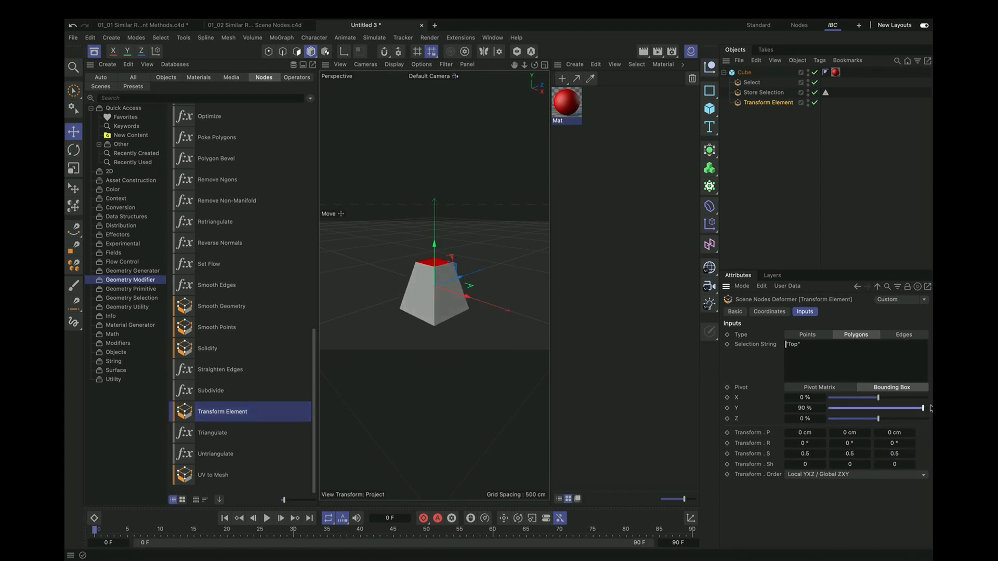
pyautogui.moveTo(893, 409); pyautogui.dragTo(929, 409)
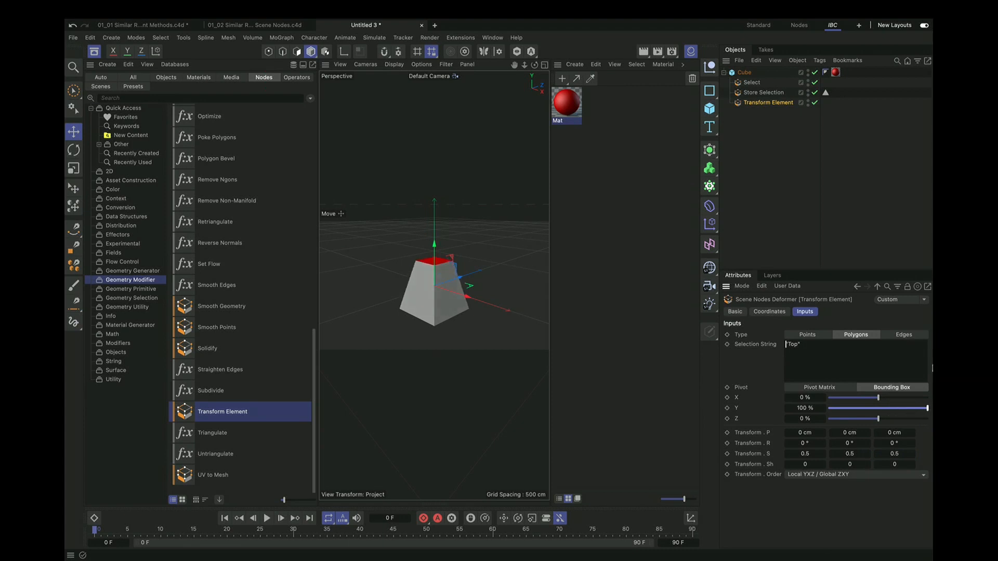
pyautogui.click(836, 73)
pyautogui.press('Delete')
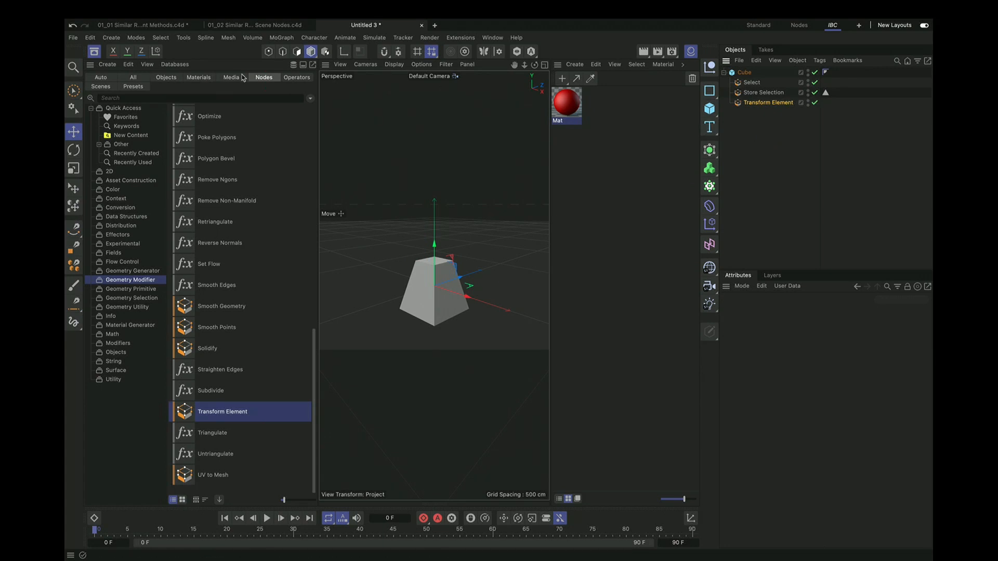
# Step: Switch to the 01_01 project and disable the Select, Transform Element and Polygon Bevel capsules under Cube Capsules 02
pyautogui.click(143, 25)
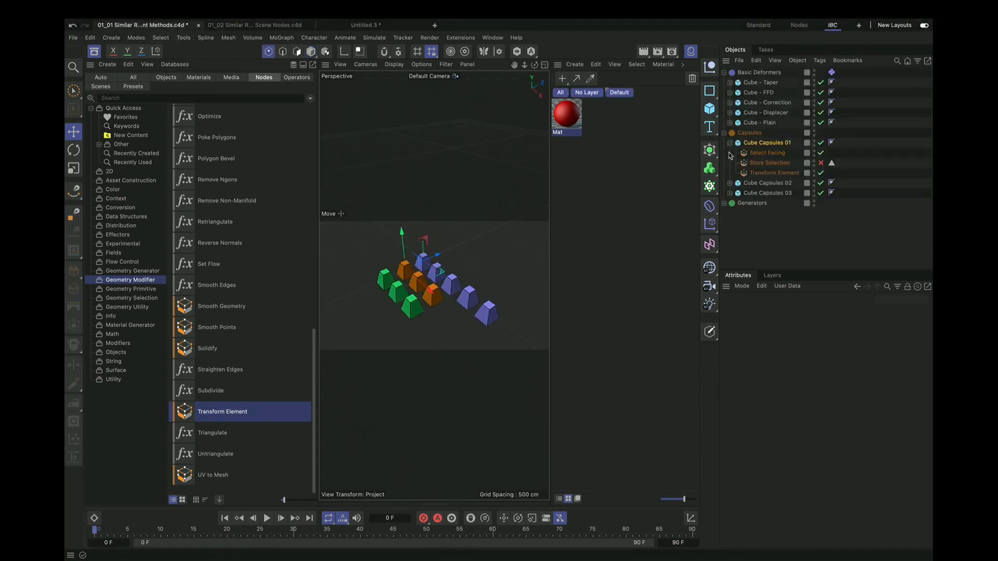
pyautogui.click(730, 183)
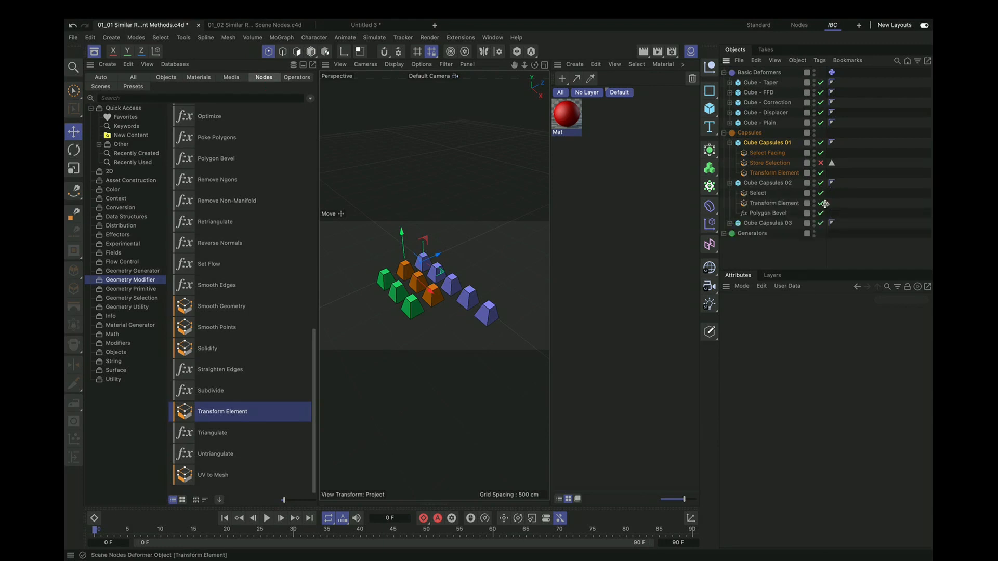
pyautogui.moveTo(821, 193); pyautogui.dragTo(822, 213)
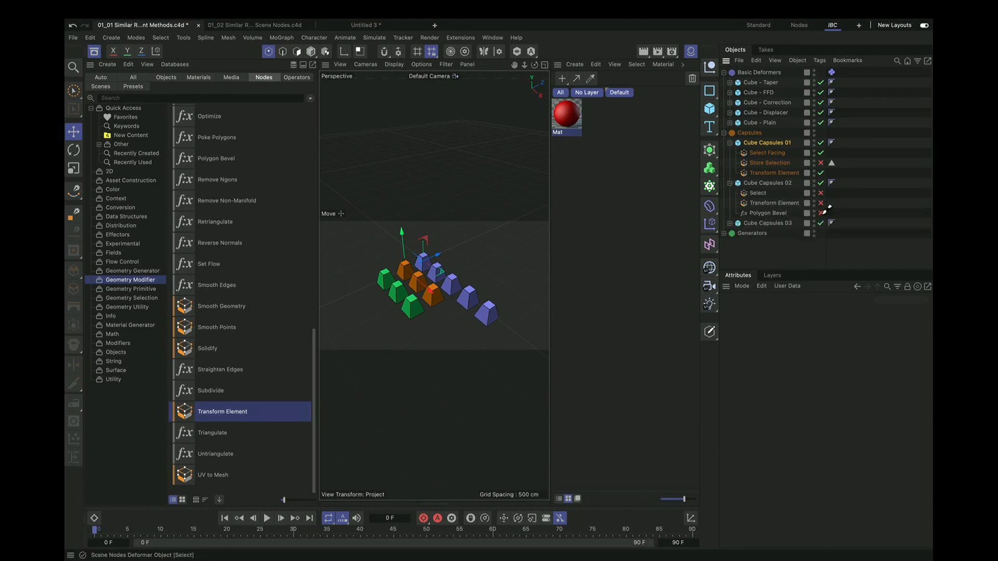
# Step: Isolate Cube Capsules 02 in the viewport and frame it
pyautogui.click(774, 183)
pyautogui.click(516, 51)
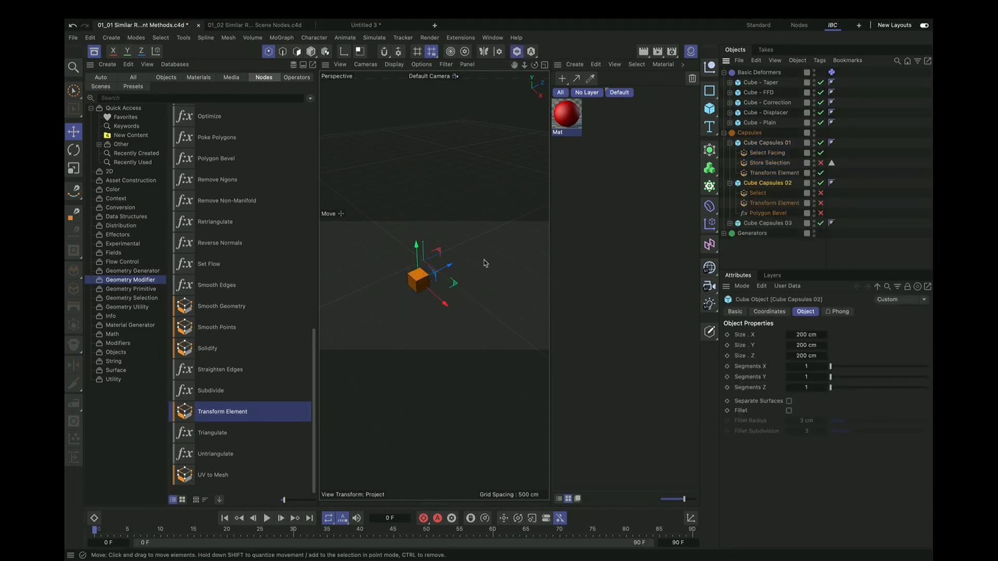
pyautogui.press('s')
pyautogui.scroll(-8, 470, 302)
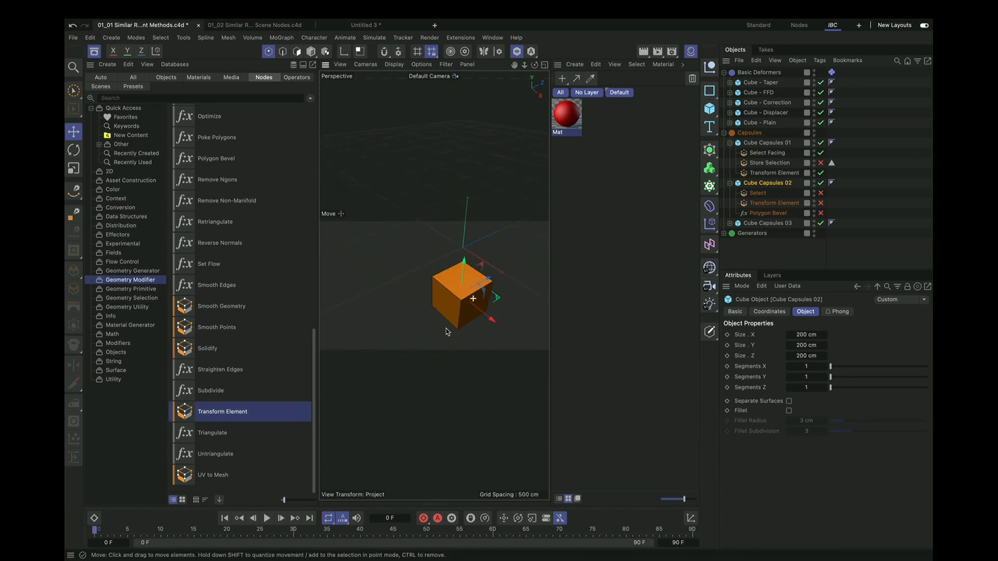
pyautogui.scroll(4, 471, 302)
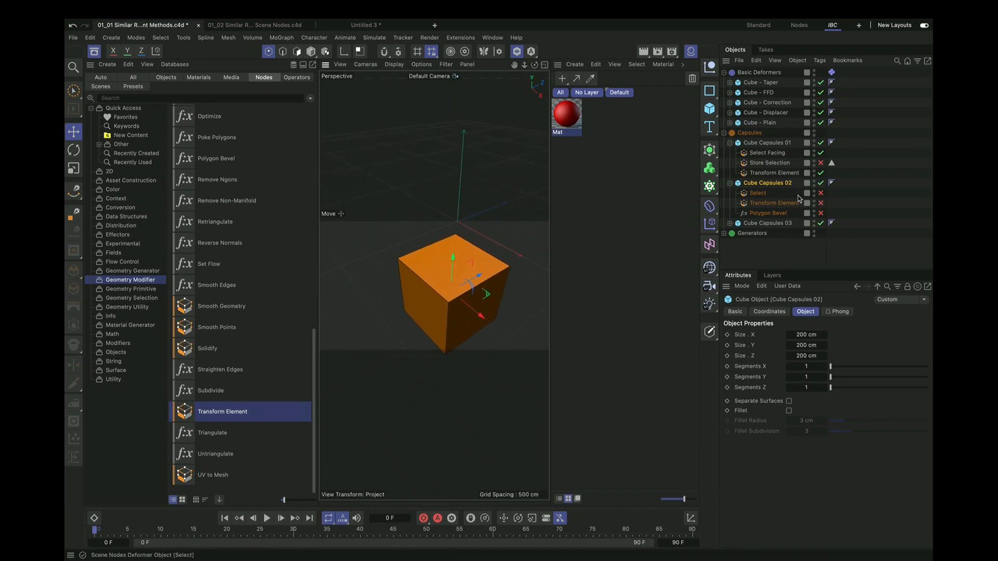
# Step: Re-enable the Select and Transform Element capsules of Cube Capsules 02 and show each one's input settings
pyautogui.click(820, 194)
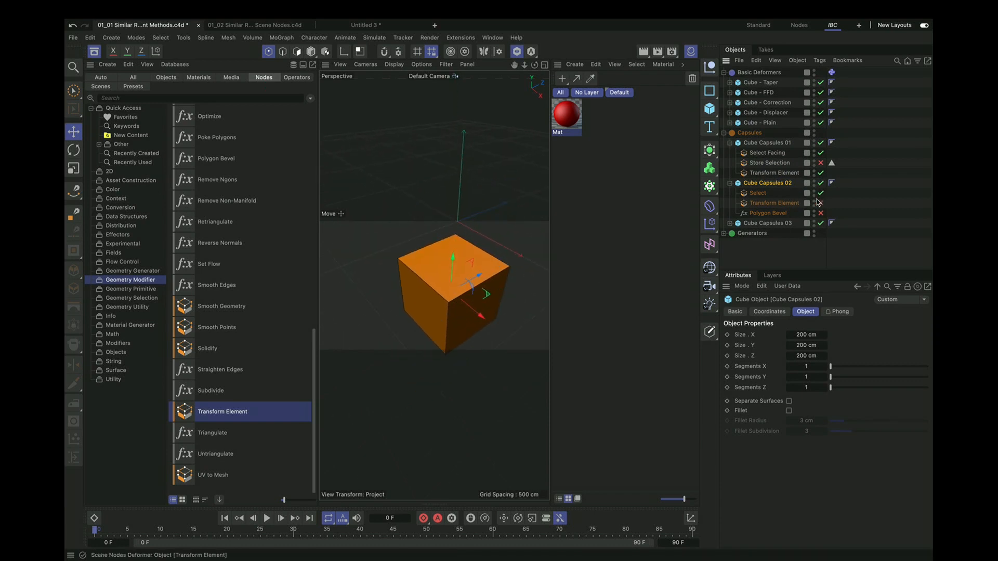
pyautogui.click(760, 195)
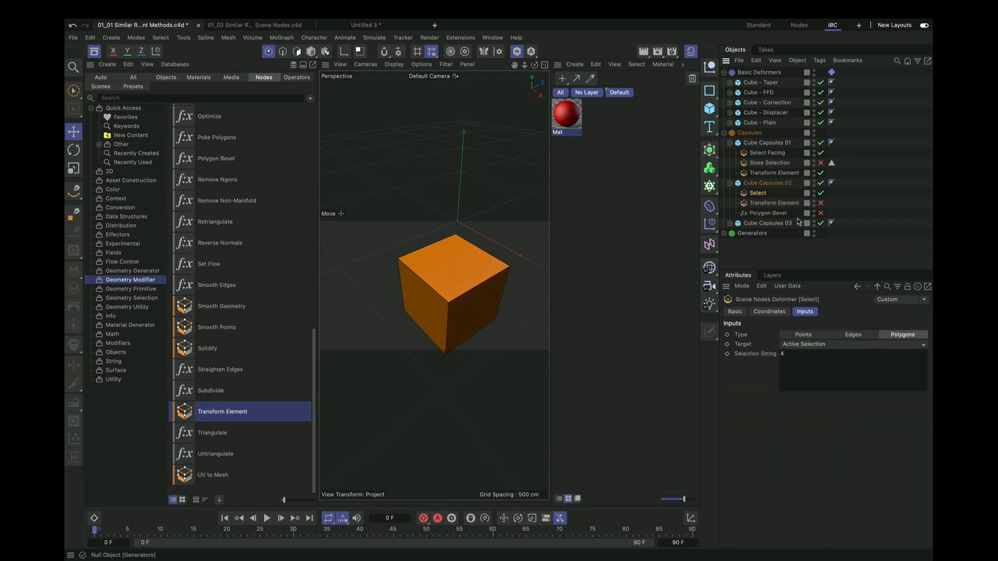
pyautogui.click(777, 203)
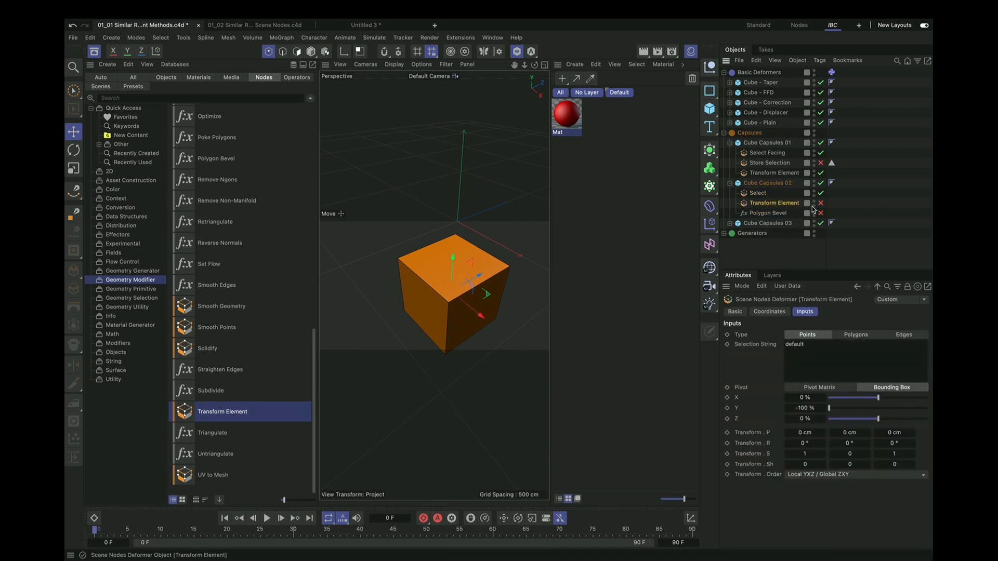
pyautogui.click(820, 203)
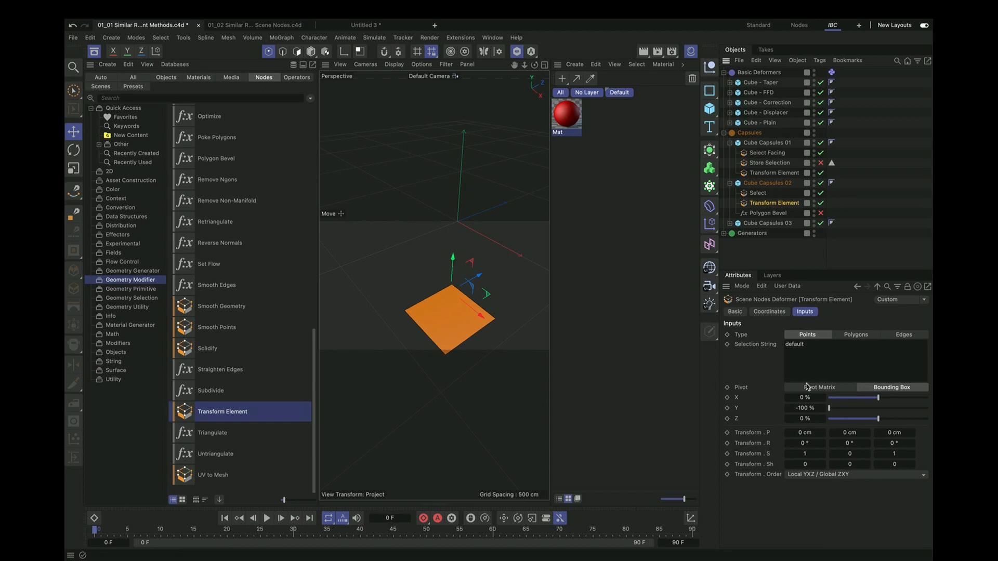
# Step: Re-enable the Polygon Bevel capsule, try an offset of 233 cm and undo that offset change
pyautogui.click(779, 214)
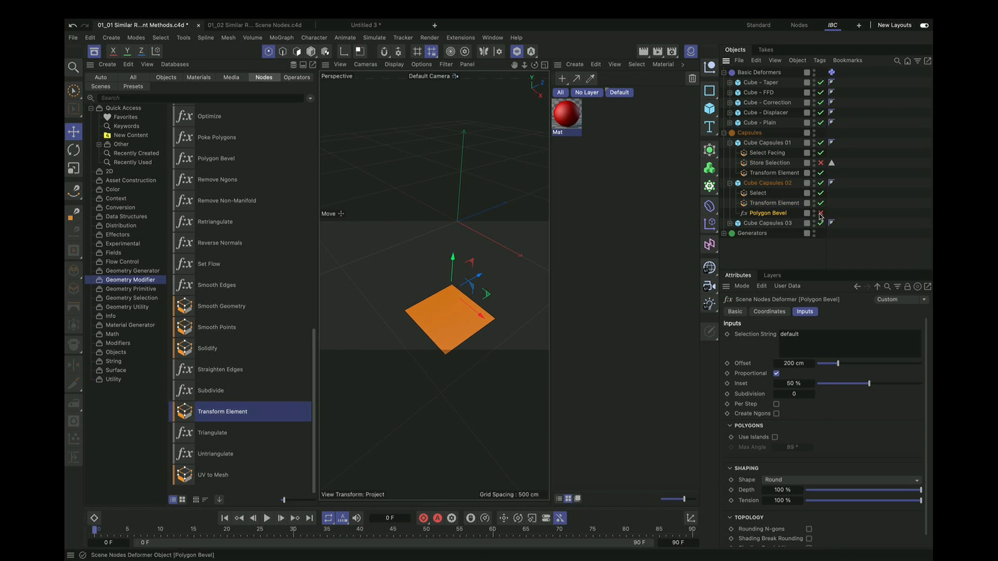
pyautogui.click(821, 214)
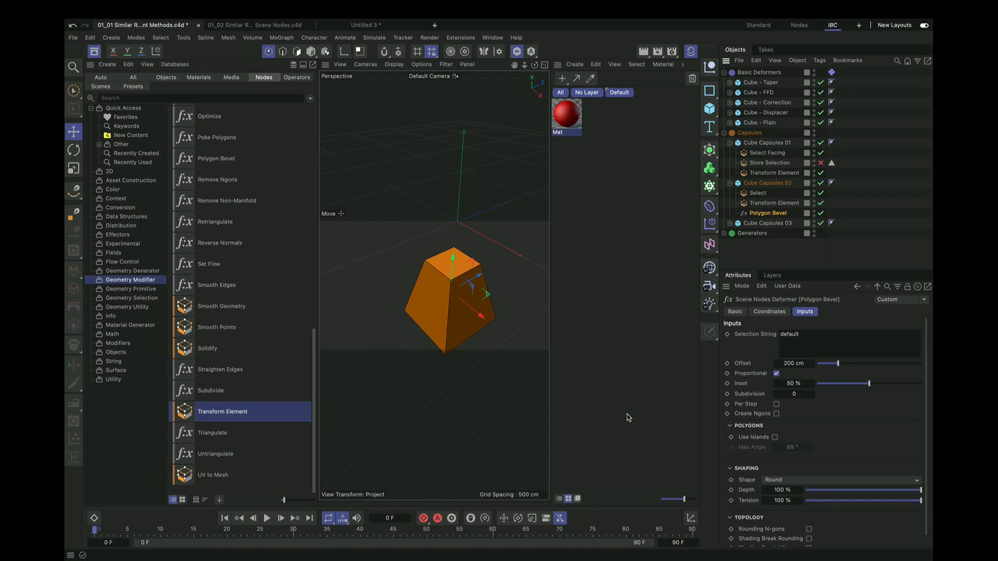
pyautogui.moveTo(837, 364)
pyautogui.mouseDown()
pyautogui.moveTo(863, 364)
pyautogui.moveTo(841, 363)
pyautogui.mouseUp()
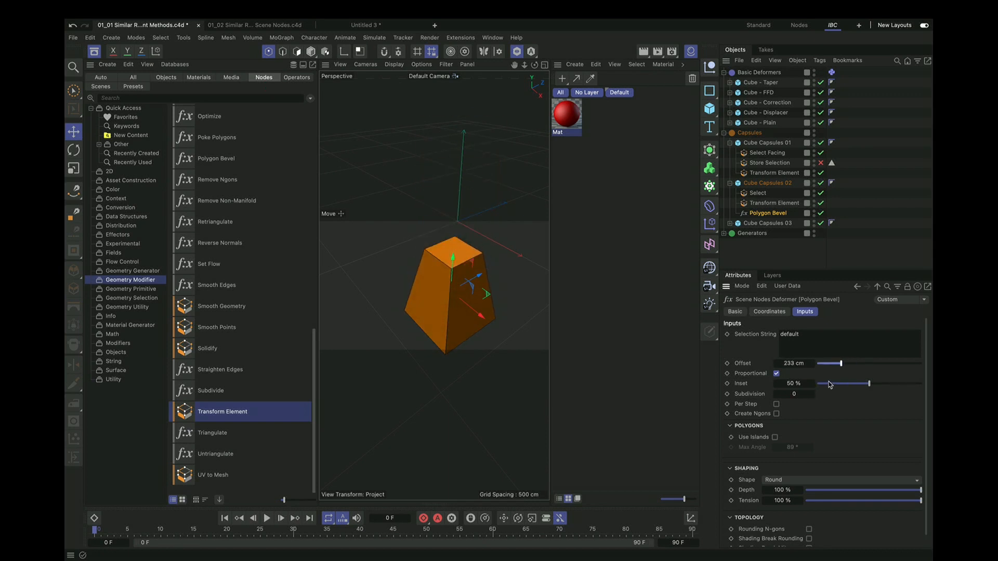
pyautogui.hotkey('ctrl', 'z')
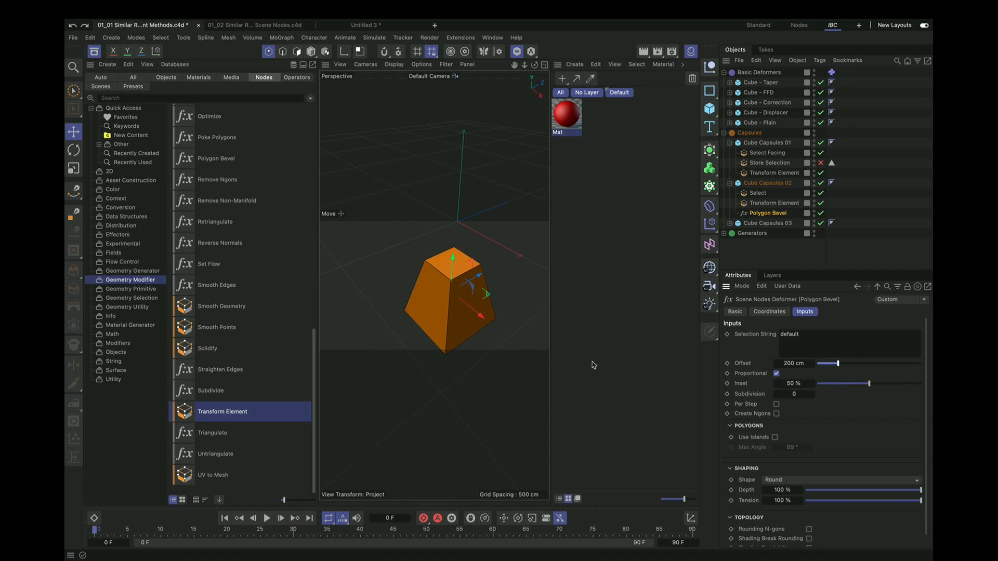
# Step: Expand the capsule hierarchy of Cube Capsules 03 and collapse those of Cube Capsules 01 and 02
pyautogui.click(730, 224)
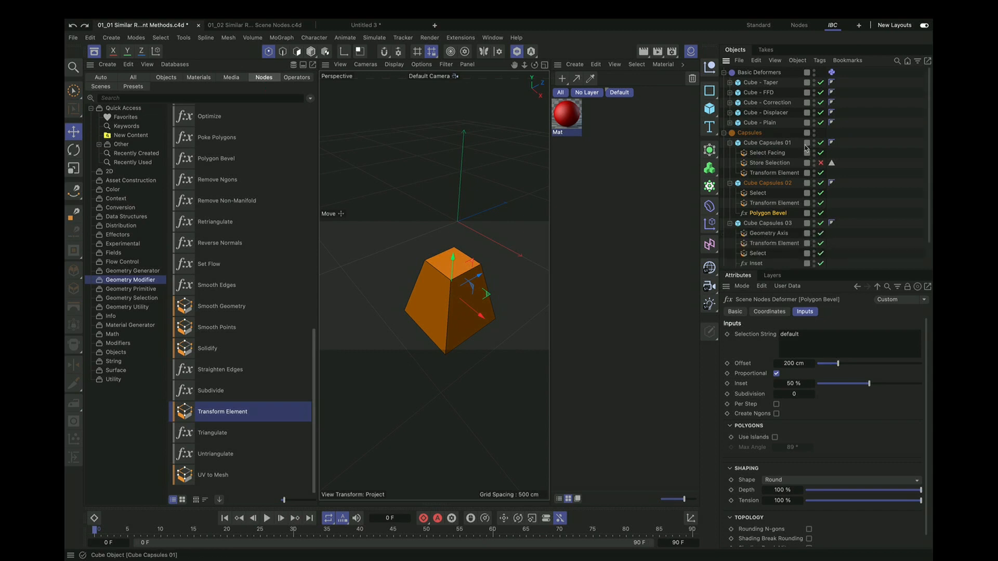
pyautogui.click(730, 142)
pyautogui.click(730, 152)
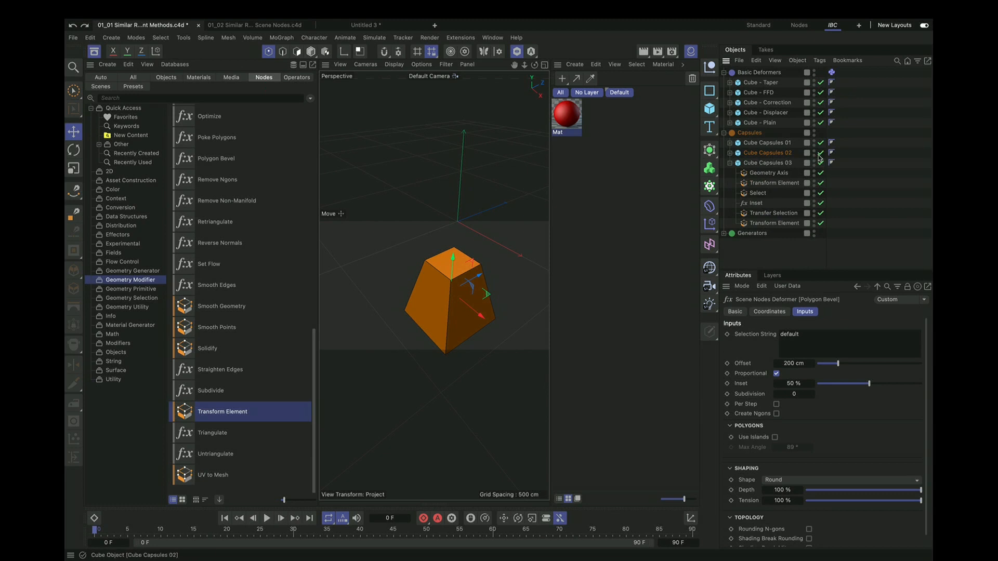
# Step: Isolate Cube Capsules 03 in the viewport instead of Cube Capsules 02 and frame it
pyautogui.click(773, 164)
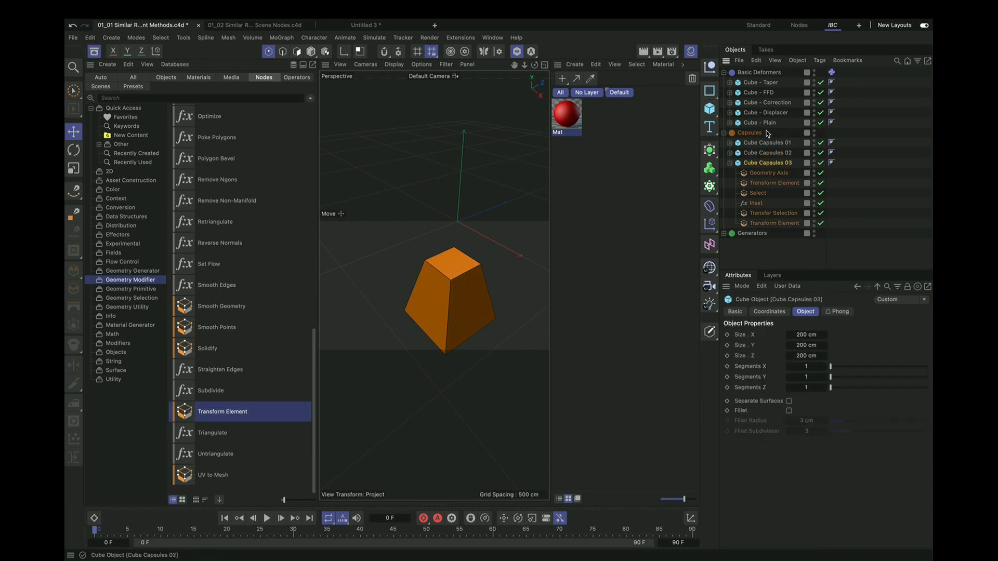
pyautogui.click(518, 52)
pyautogui.click(517, 52)
pyautogui.press('o')
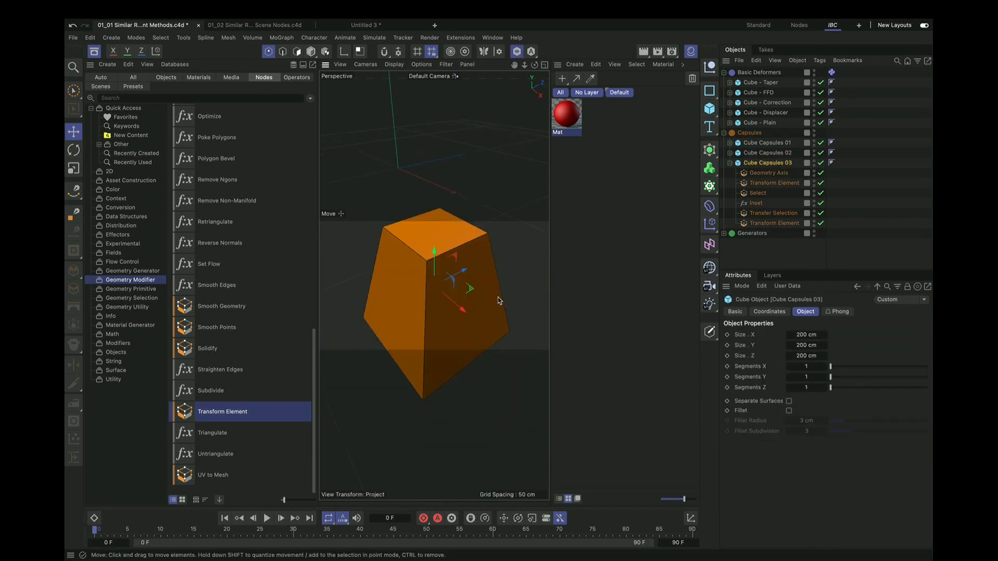
pyautogui.scroll(-5, 483, 301)
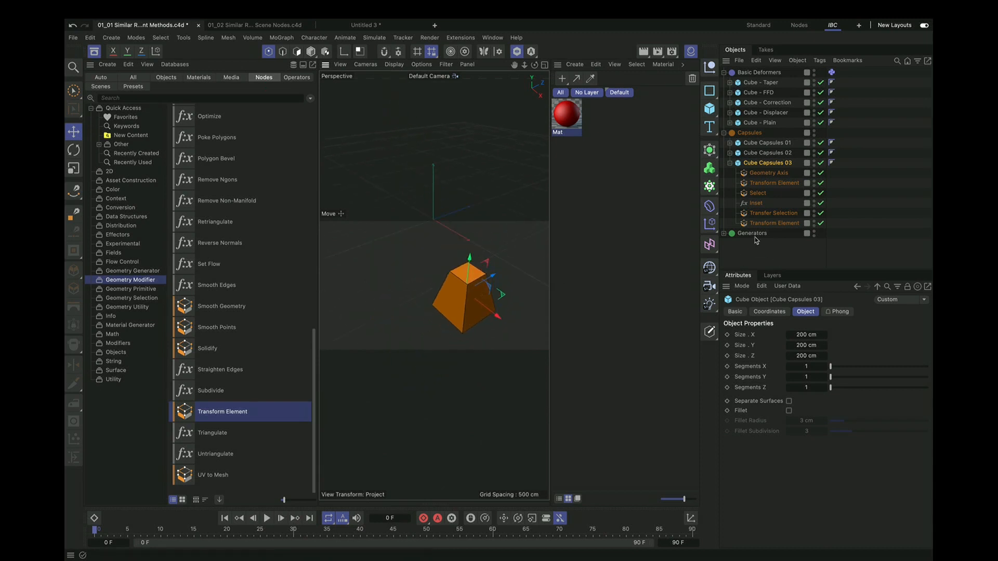
# Step: Show the Geometry Axis capsule's inputs in Cube Capsules 03 and toggle the capsule off and on to examine its effect
pyautogui.click(779, 173)
pyautogui.click(821, 173)
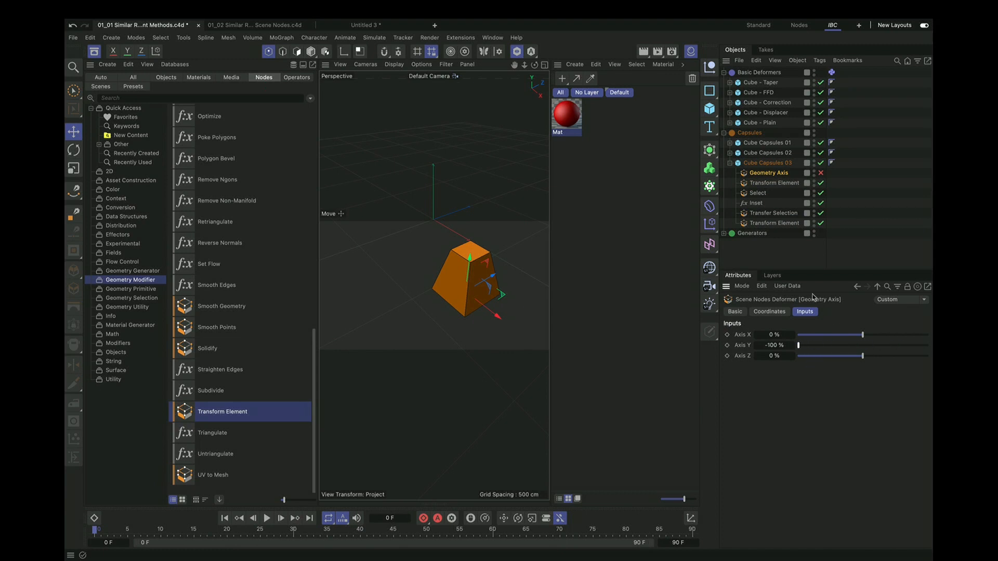
pyautogui.click(821, 173)
pyautogui.moveTo(799, 345)
pyautogui.mouseDown()
pyautogui.moveTo(810, 346)
pyautogui.moveTo(796, 345)
pyautogui.mouseUp()
# Step: Disable the four capsules below the first Transform Element, then toggle that Transform Element off and on to examine its flattening effect
pyautogui.click(784, 184)
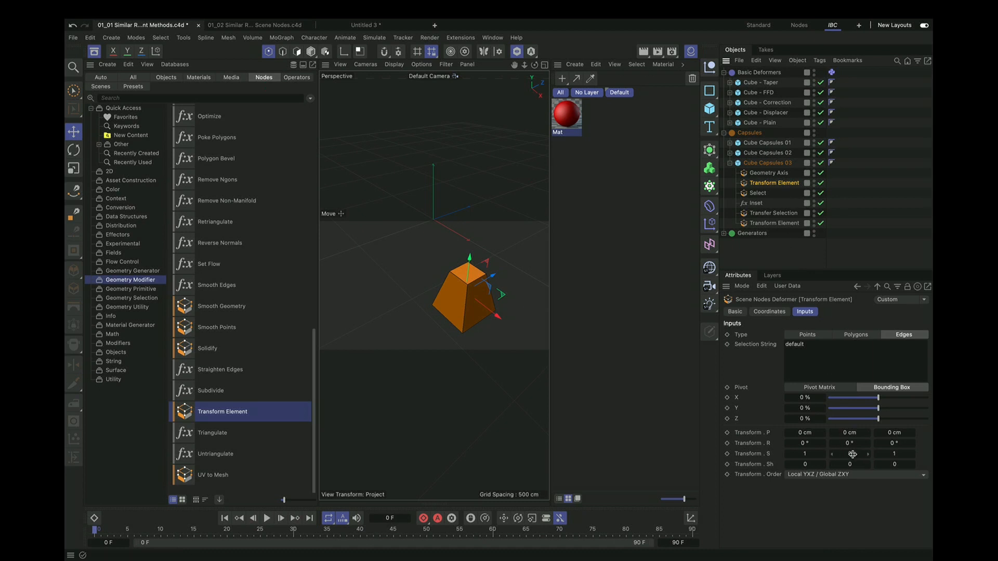
pyautogui.moveTo(821, 193); pyautogui.dragTo(824, 218)
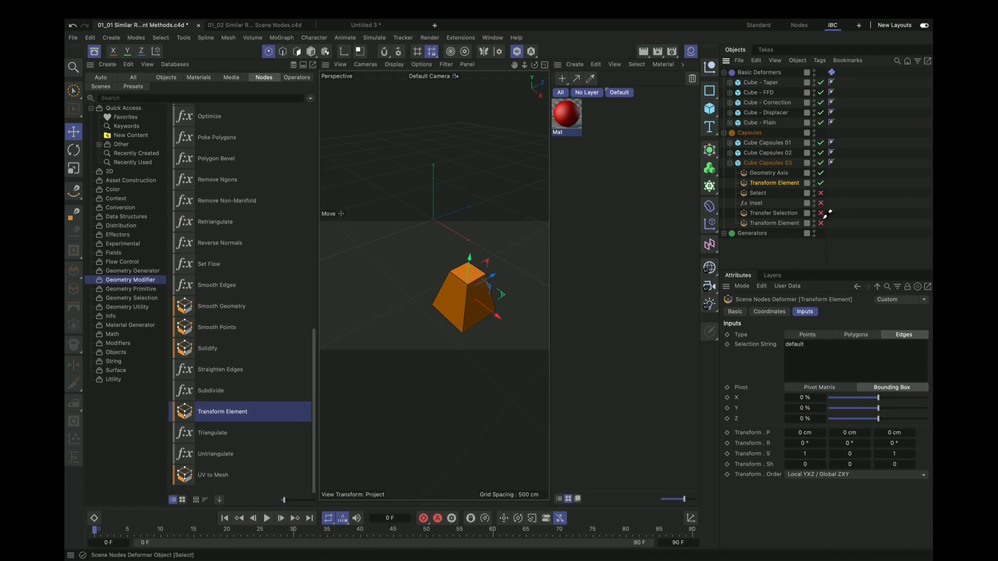
pyautogui.click(821, 184)
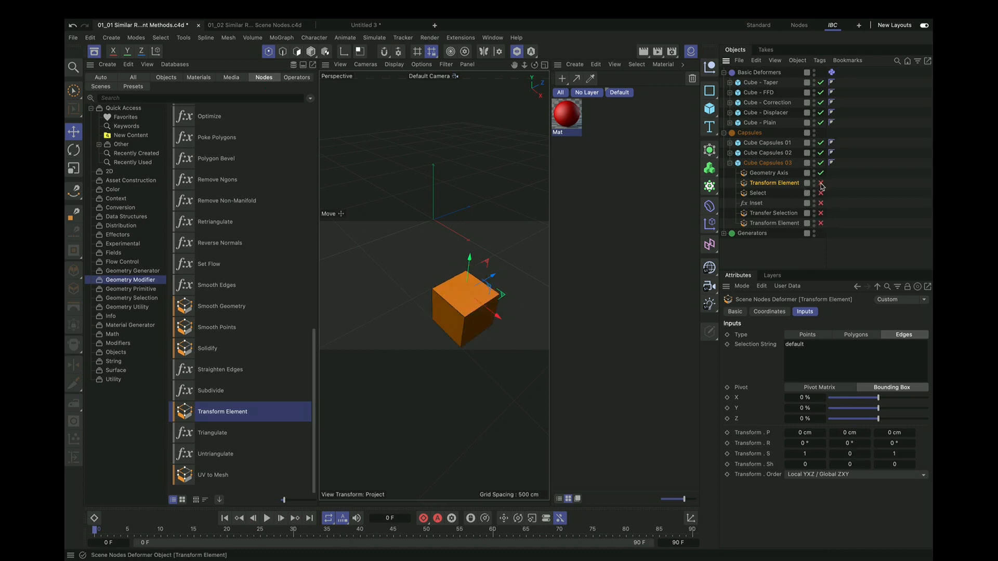
pyautogui.click(821, 184)
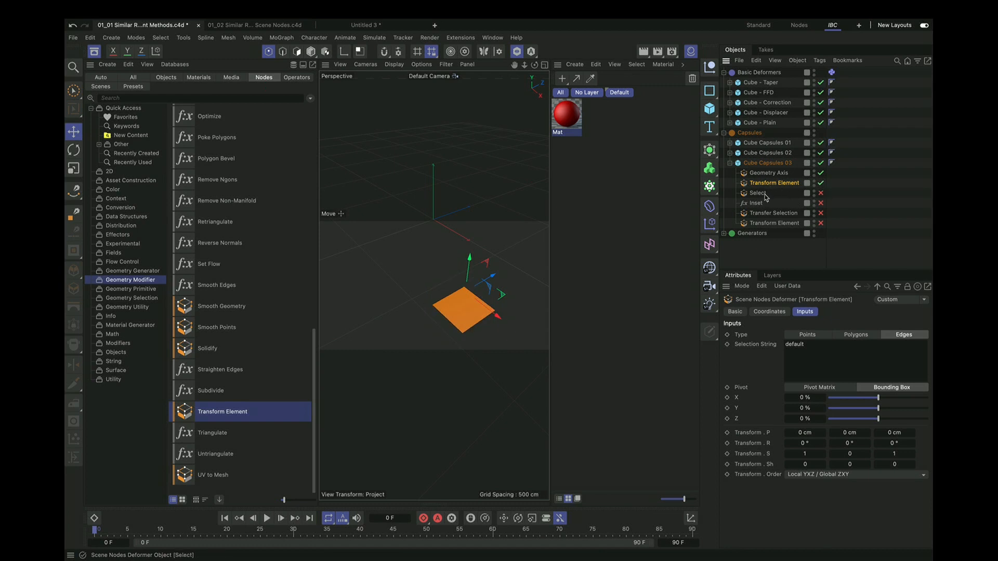
# Step: Re-enable the Select and Inset capsules of Cube Capsules 03 and show each one's input settings
pyautogui.click(821, 193)
pyautogui.click(767, 196)
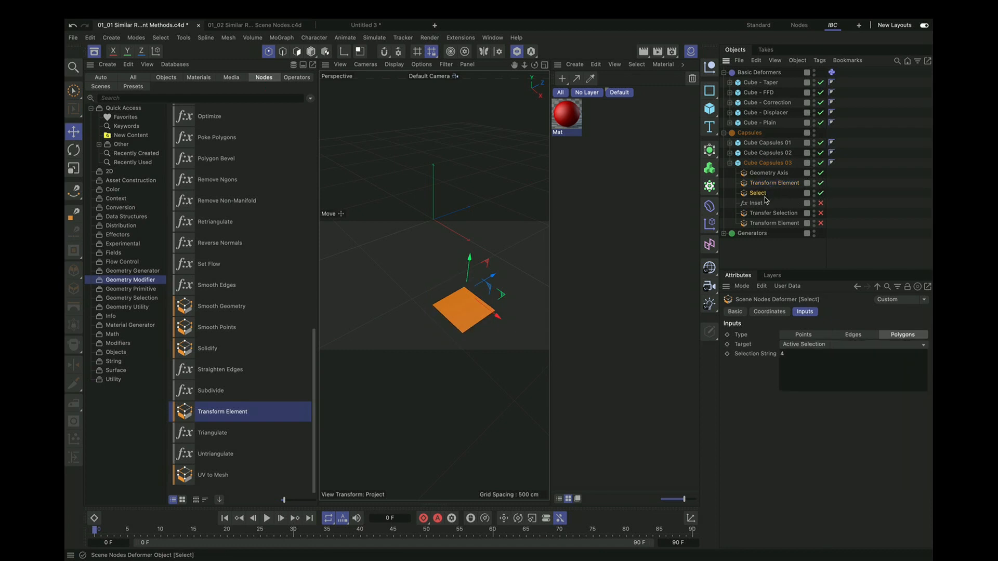
pyautogui.click(758, 204)
pyautogui.click(821, 203)
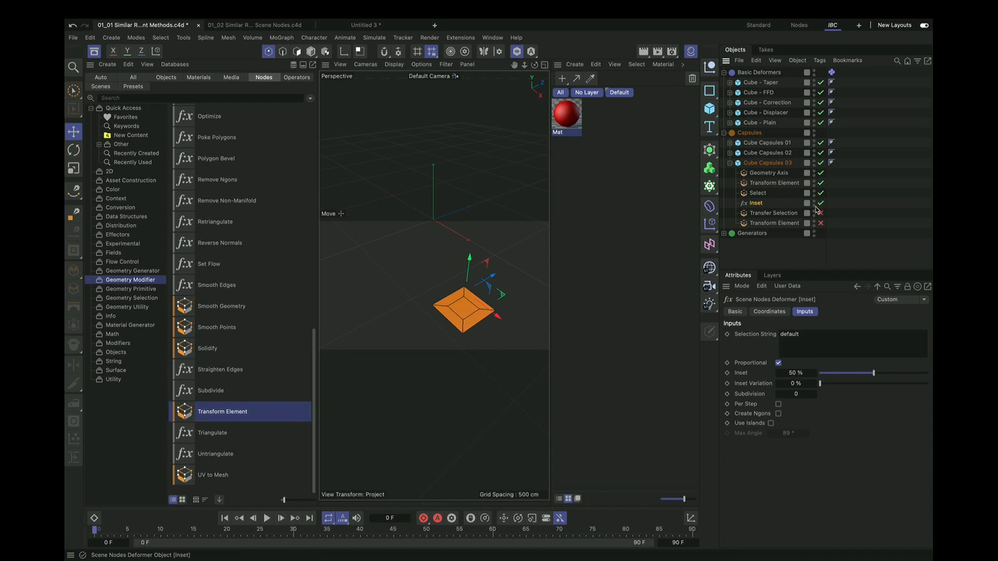
# Step: Expand Cube Capsules 02 for comparison, then re-enable the Transfer Selection and last Transform Element capsules of Cube Capsules 03, showing their inputs
pyautogui.click(730, 153)
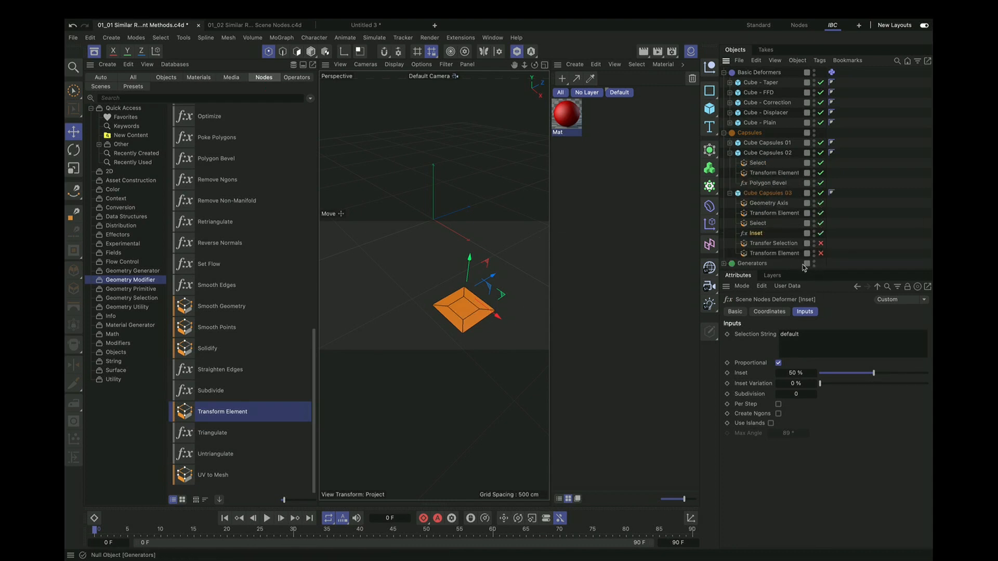
pyautogui.click(791, 245)
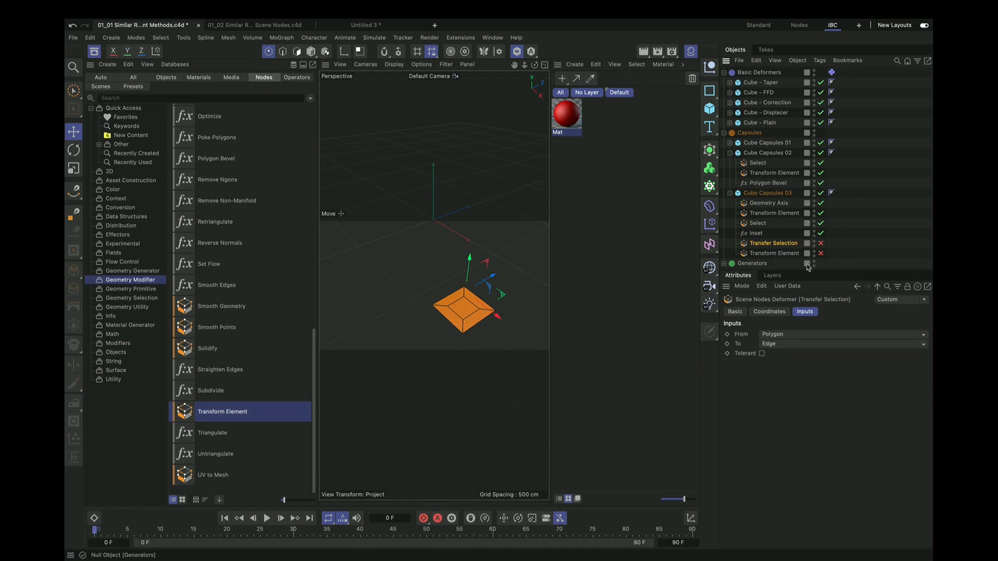
pyautogui.click(820, 243)
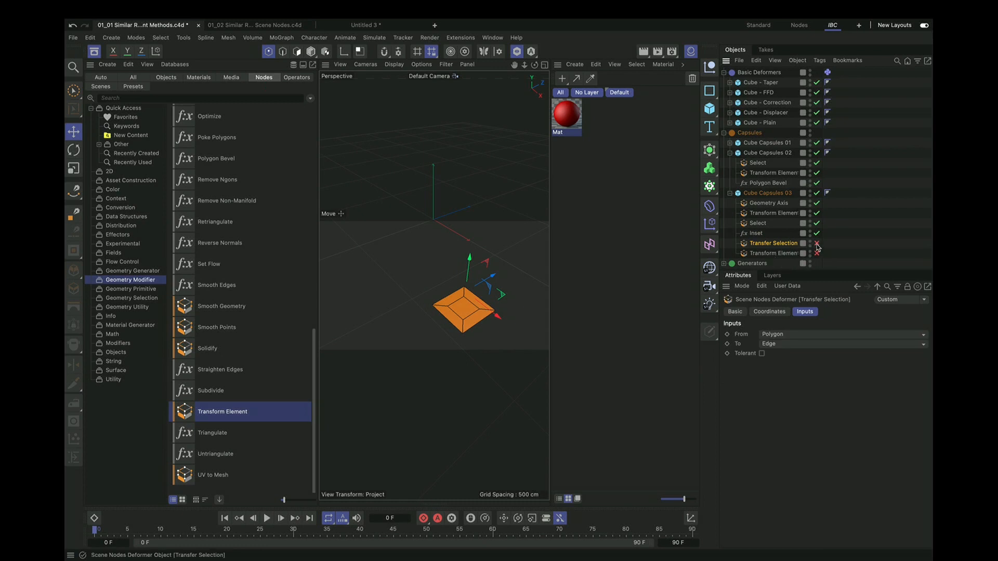
pyautogui.click(792, 254)
pyautogui.click(817, 254)
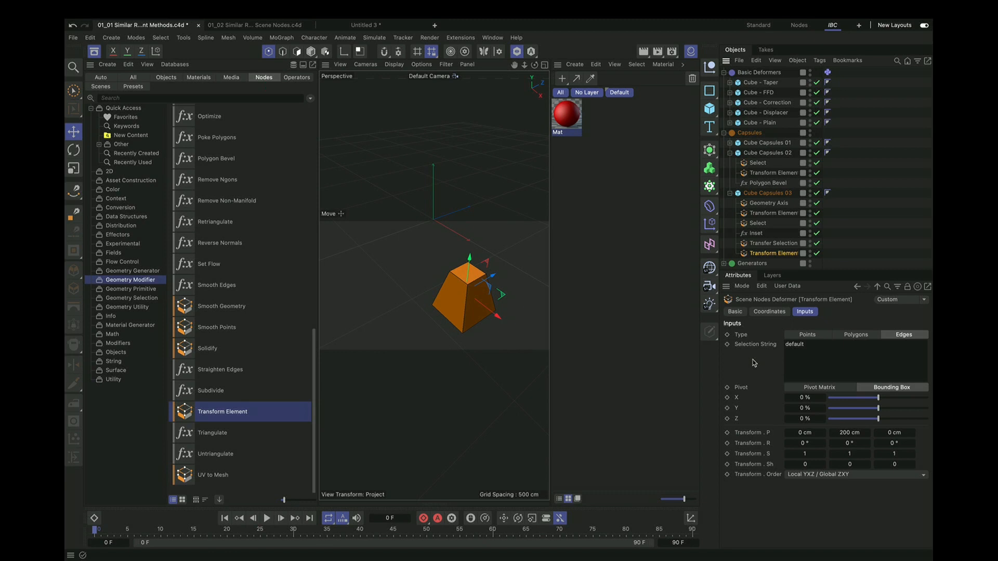
# Step: Collapse Cube Capsules 02 and 03, and show all objects in a viewport enlarged by hiding the Asset Browser
pyautogui.click(730, 153)
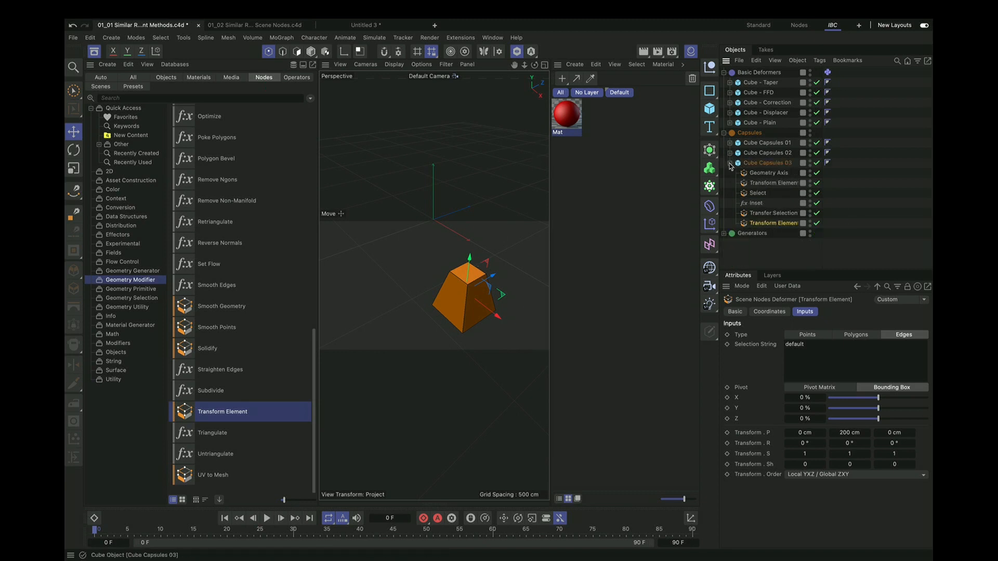
pyautogui.click(730, 162)
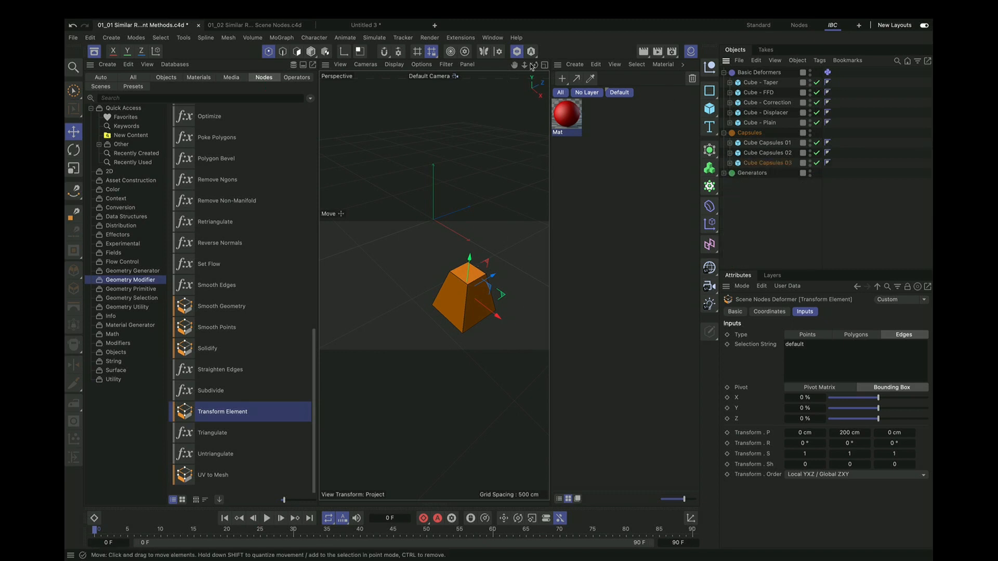
pyautogui.click(517, 51)
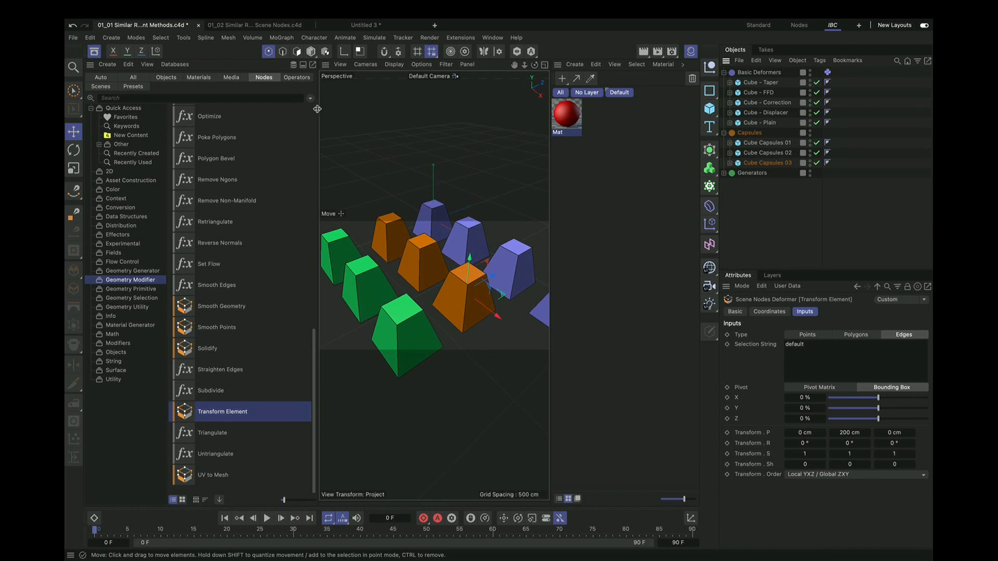
pyautogui.click(97, 51)
# Step: Expand the Generators group and its Loft, and disable the Loft to view its two source rectangles from the front
pyautogui.click(724, 173)
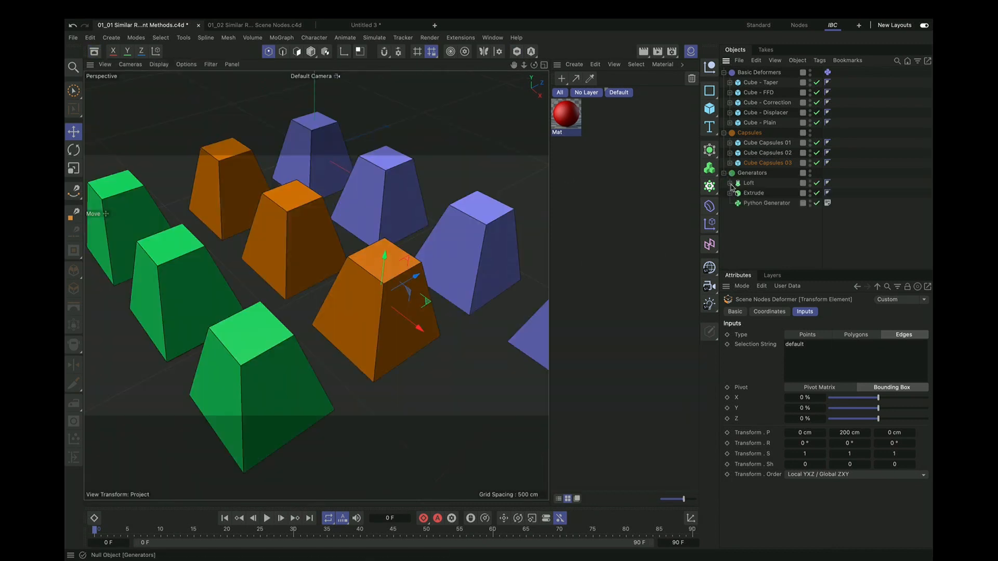
pyautogui.click(731, 183)
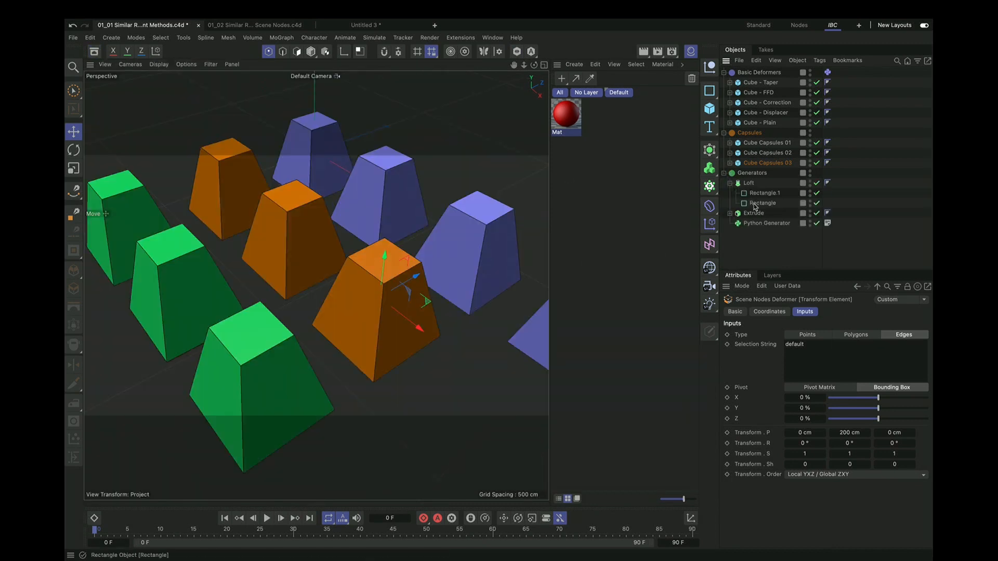
pyautogui.click(817, 183)
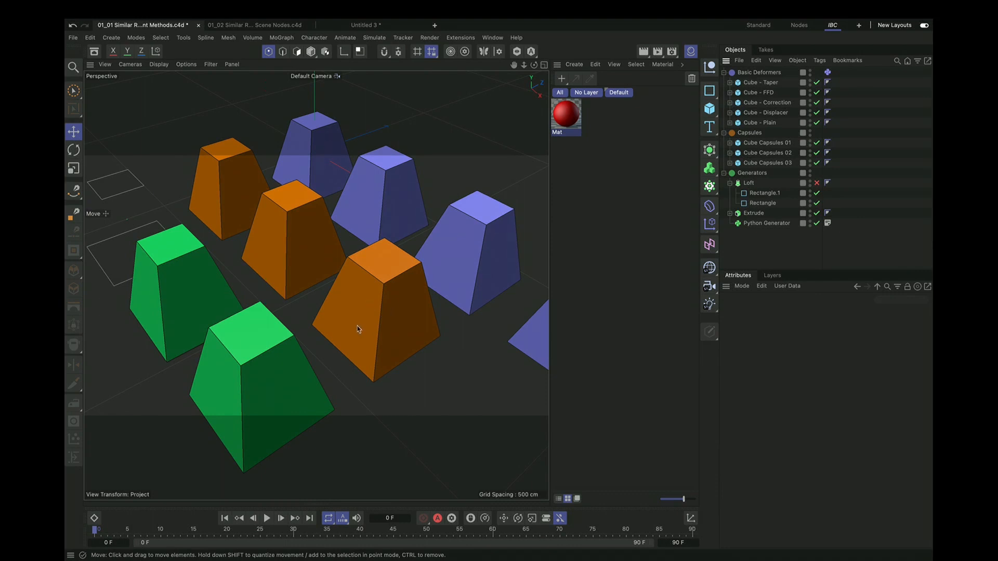
pyautogui.keyDown('alt'); pyautogui.moveTo(316, 286); pyautogui.dragTo(460, 287); pyautogui.keyUp('alt')
pyautogui.keyDown('alt'); pyautogui.moveTo(355, 292); pyautogui.dragTo(334, 286); pyautogui.keyUp('alt')
pyautogui.keyDown('alt'); pyautogui.moveTo(328, 288); pyautogui.dragTo(395, 291, button='middle'); pyautogui.keyUp('alt')
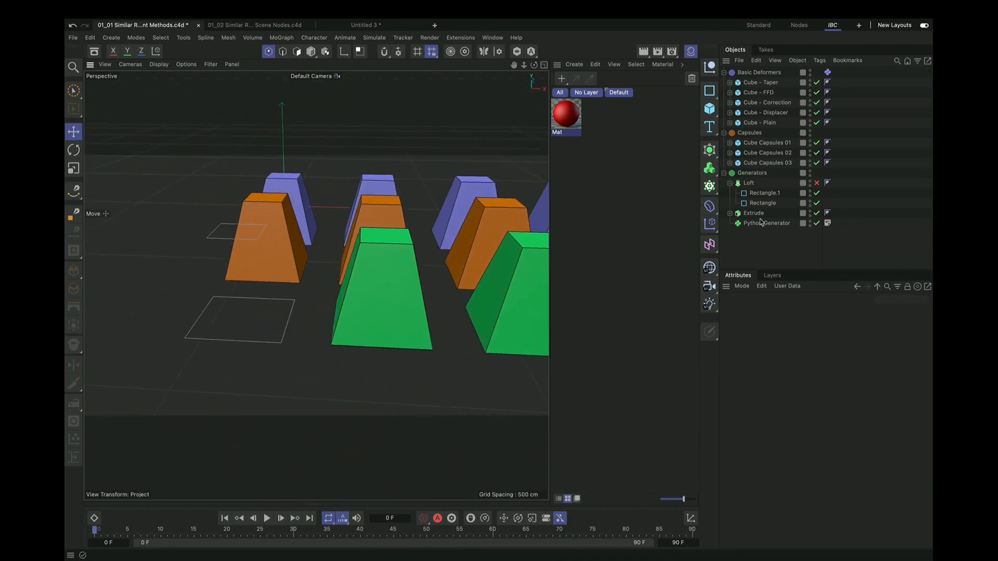
# Step: Show the object properties of both rectangles under the Loft, then re-enable the Loft
pyautogui.click(771, 204)
pyautogui.click(765, 194)
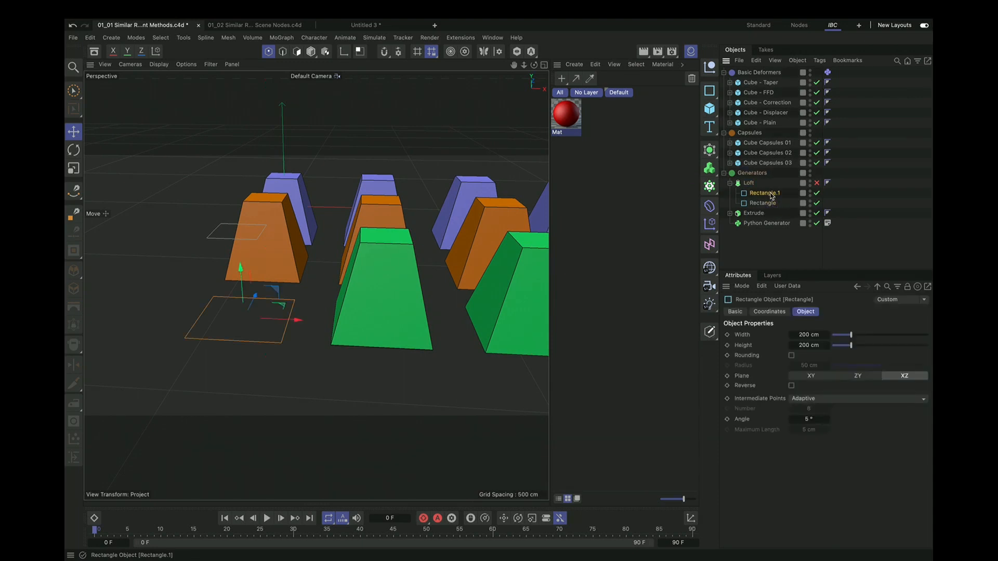
pyautogui.click(817, 183)
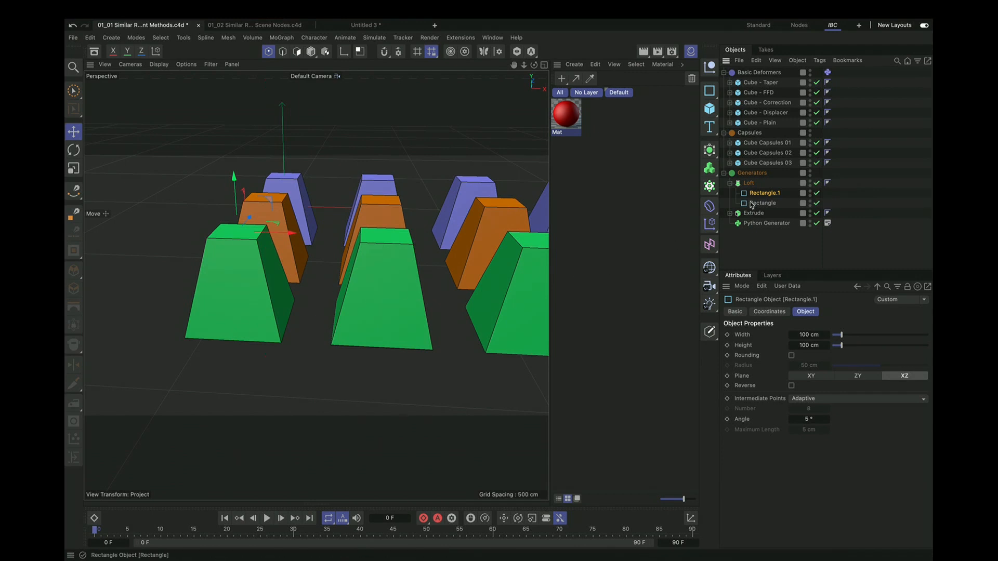
# Step: Expand the Extrude generator, toggle it off and on, and show its cap settings with the start bevel section collapsed
pyautogui.click(730, 213)
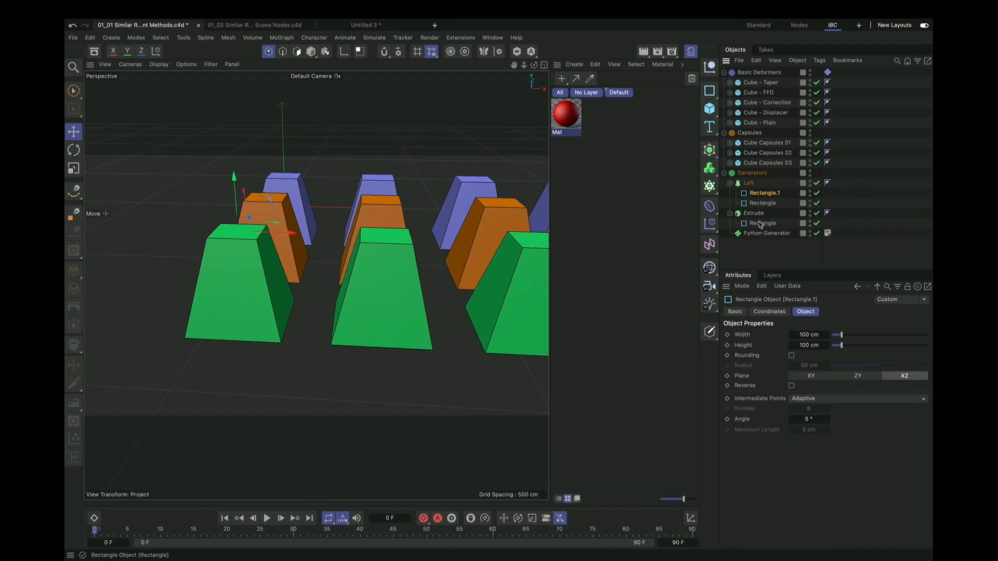
pyautogui.click(755, 214)
pyautogui.click(817, 213)
pyautogui.click(817, 213)
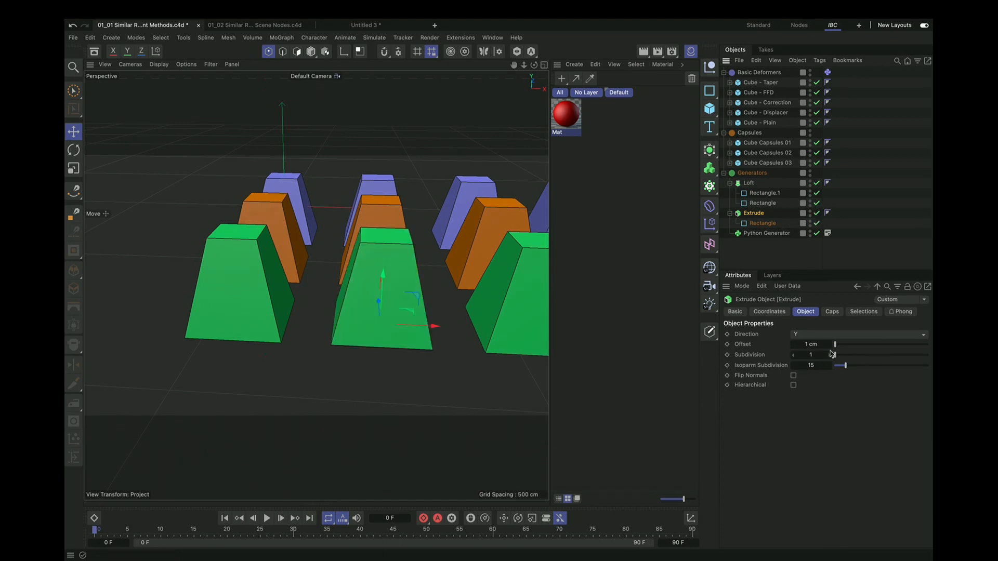
pyautogui.click(833, 312)
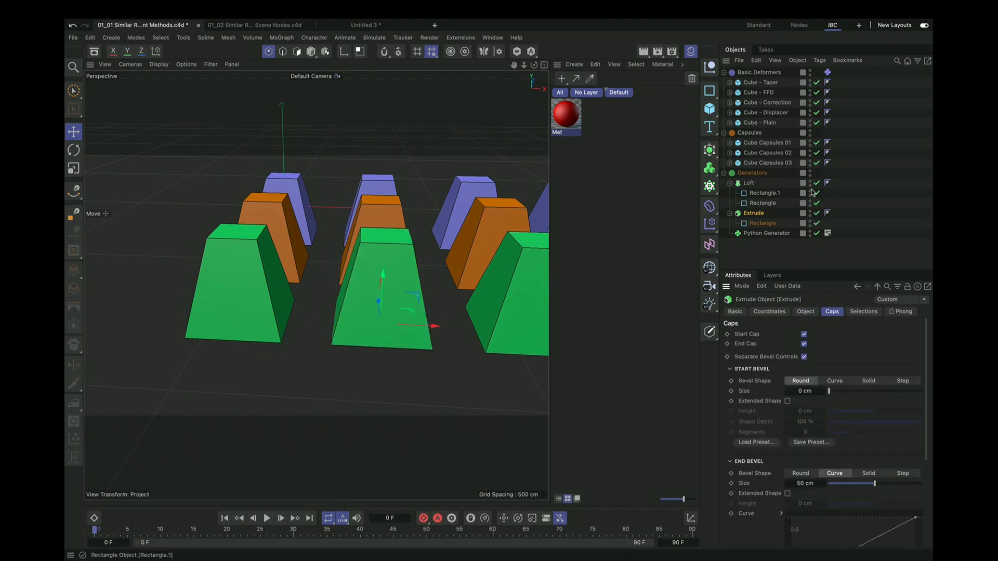
pyautogui.click(754, 370)
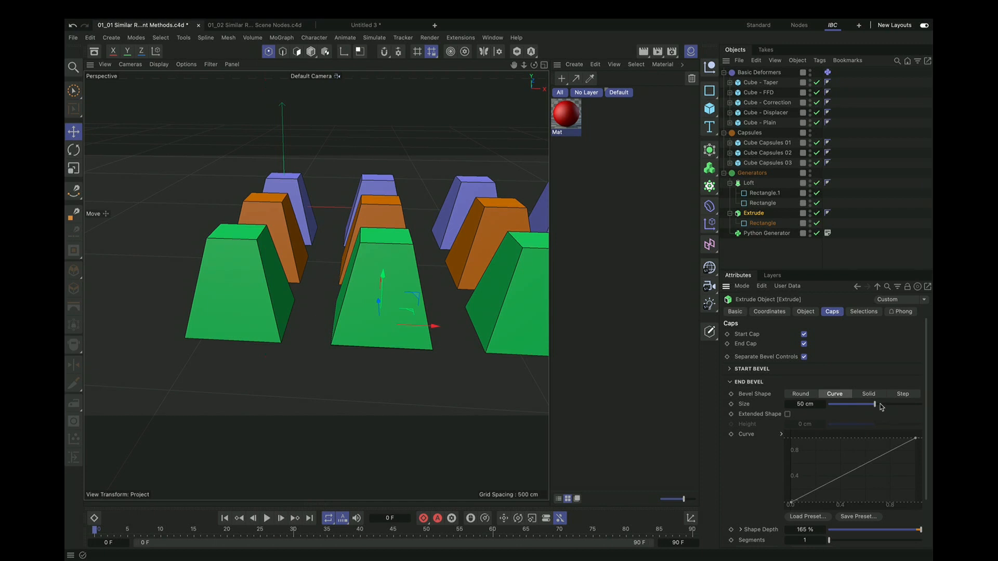
# Step: Try an end bevel size of 46.51 cm on the Extrude and undo that size change
pyautogui.moveTo(877, 405)
pyautogui.mouseDown()
pyautogui.moveTo(858, 407)
pyautogui.moveTo(872, 407)
pyautogui.mouseUp()
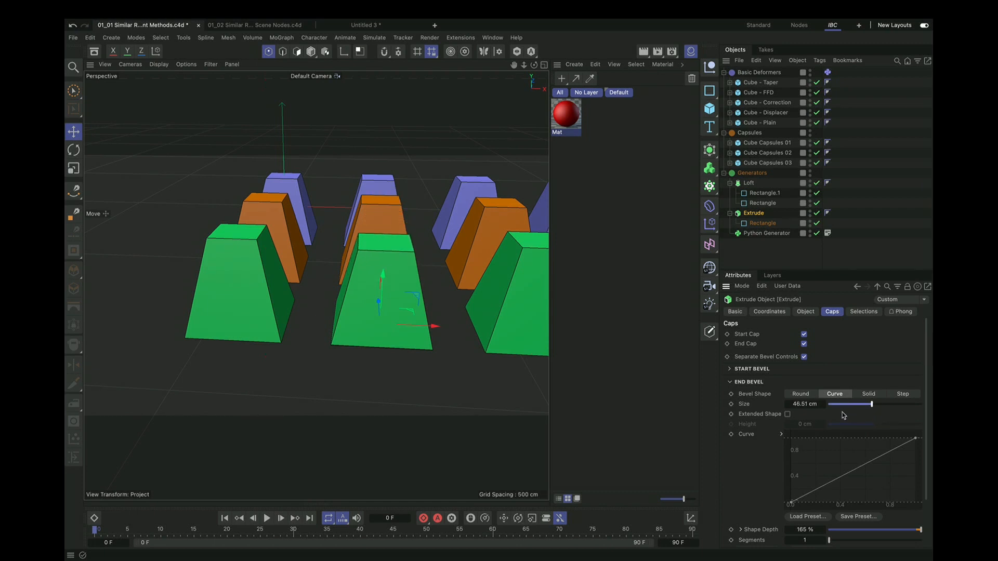
pyautogui.hotkey('ctrl', 'z')
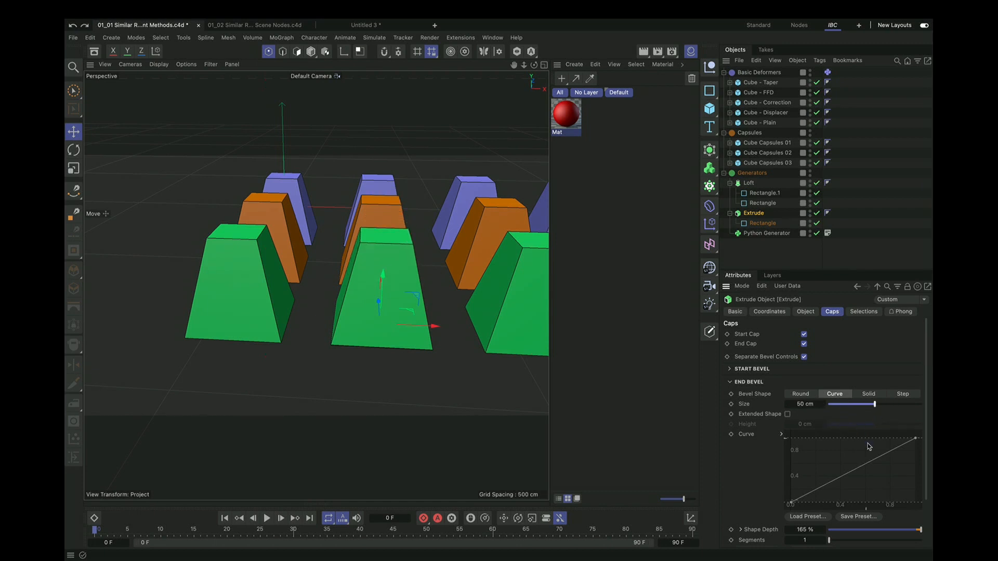
# Step: Inspect the Extrude's end bevel curve, try a shape depth of 100 %, and set the depth back to 165 %
pyautogui.moveTo(925, 420); pyautogui.dragTo(925, 467)
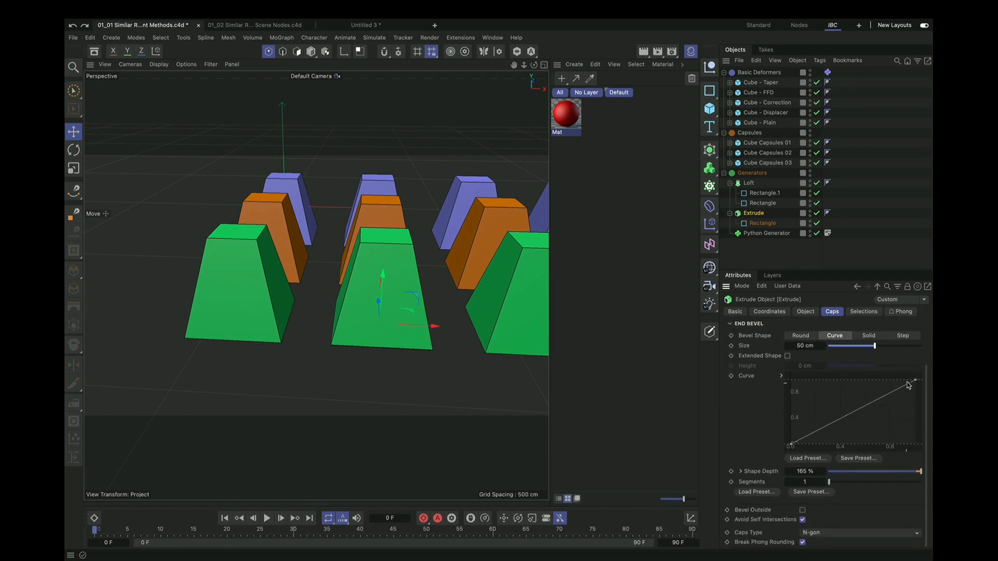
pyautogui.moveTo(915, 379)
pyautogui.mouseDown()
pyautogui.moveTo(919, 396)
pyautogui.moveTo(920, 378)
pyautogui.mouseUp()
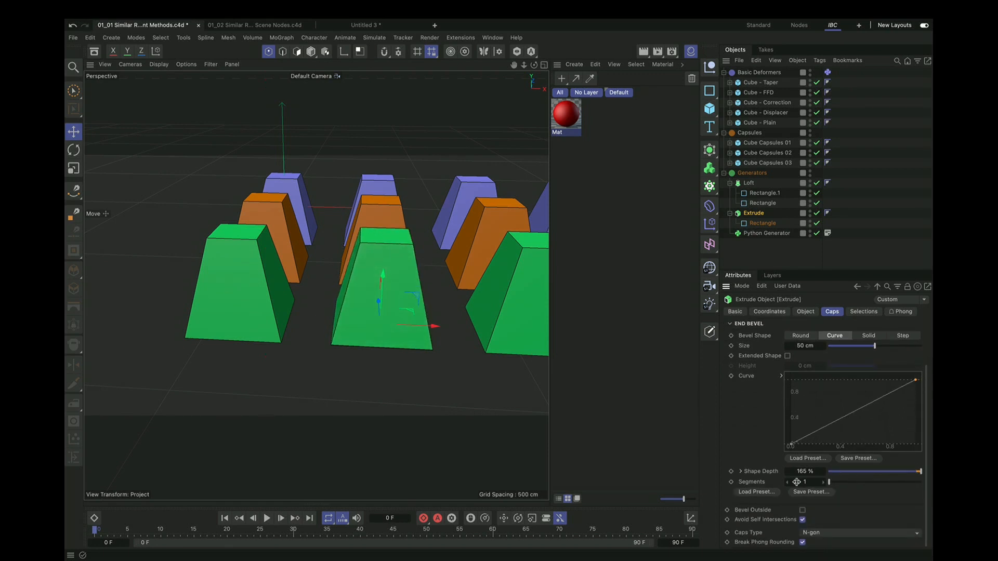
pyautogui.moveTo(889, 474); pyautogui.dragTo(932, 467)
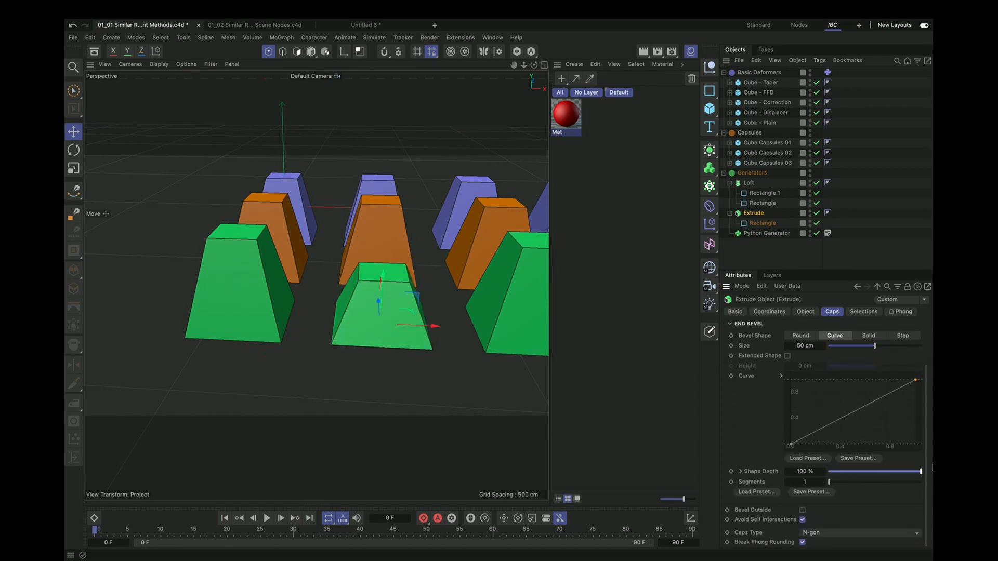
pyautogui.doubleClick(815, 467)
pyautogui.write('1')
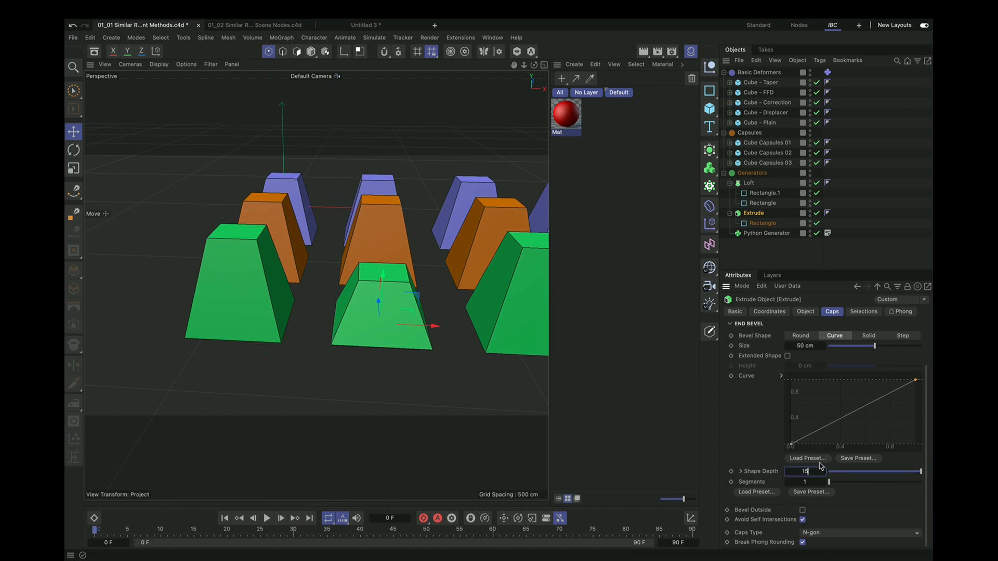
pyautogui.write('65')
pyautogui.press('Return')
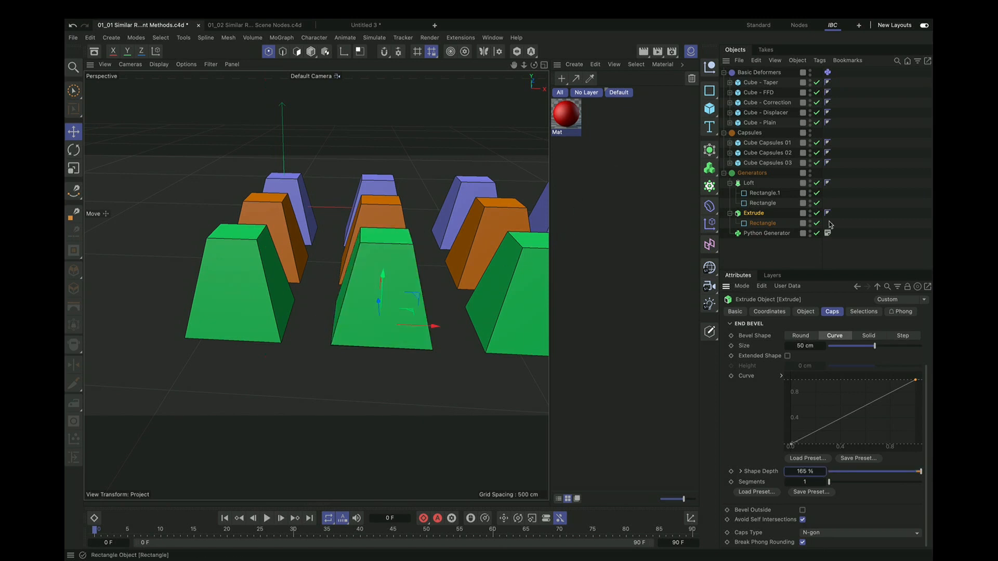
# Step: Collapse the Loft and Extrude hierarchies and show the Python Generator's object properties
pyautogui.click(730, 183)
pyautogui.click(731, 193)
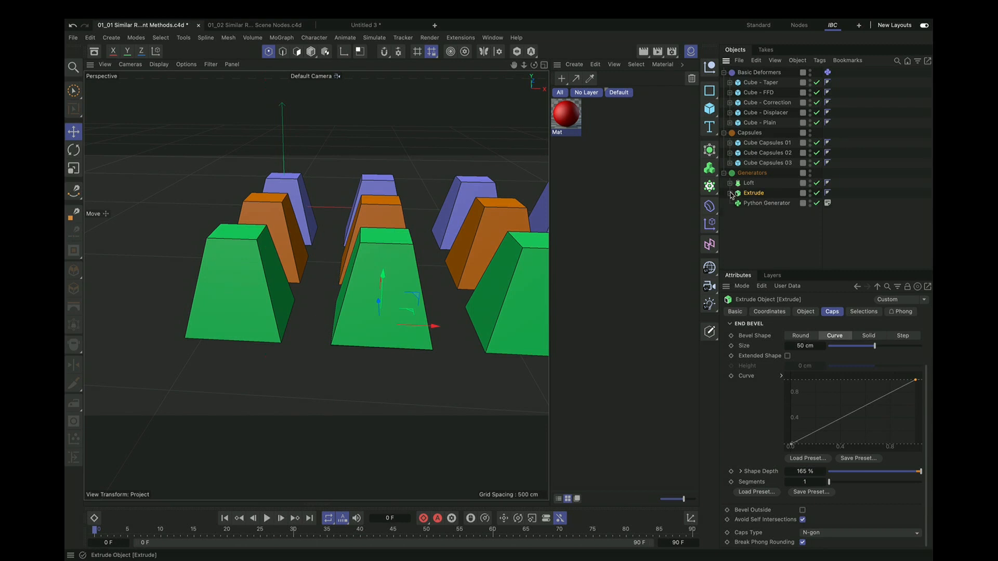
pyautogui.click(764, 203)
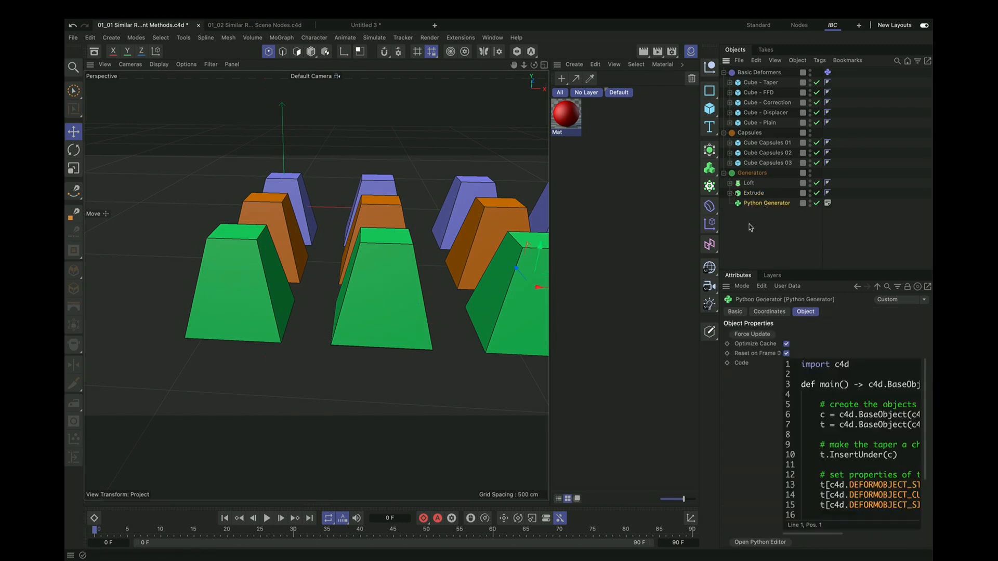
# Step: Open the Python Generator's code in the Python editor, and reposition and enlarge the window to show the whole script
pyautogui.click(767, 543)
pyautogui.moveTo(714, 201); pyautogui.dragTo(330, 107)
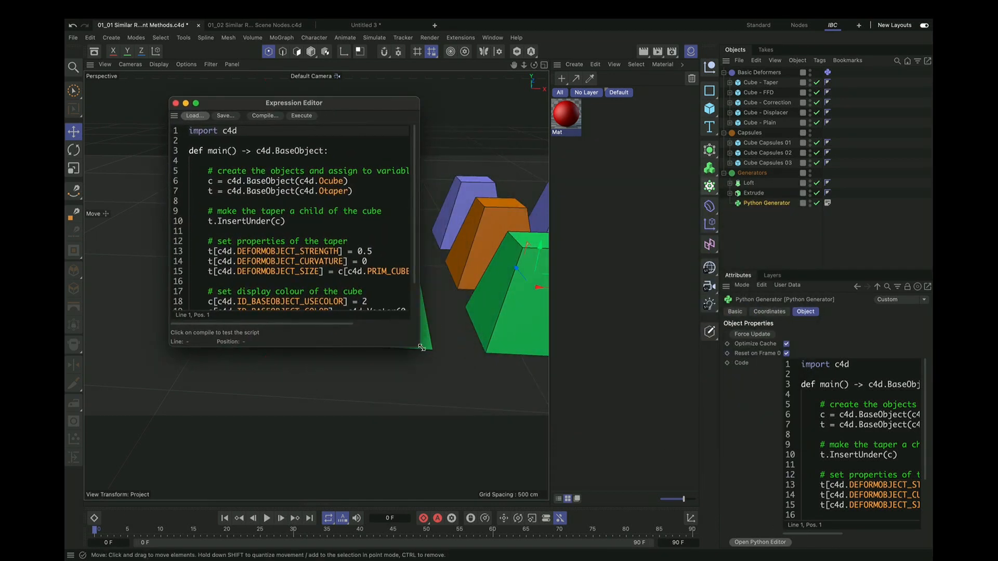
pyautogui.moveTo(419, 346); pyautogui.dragTo(531, 439)
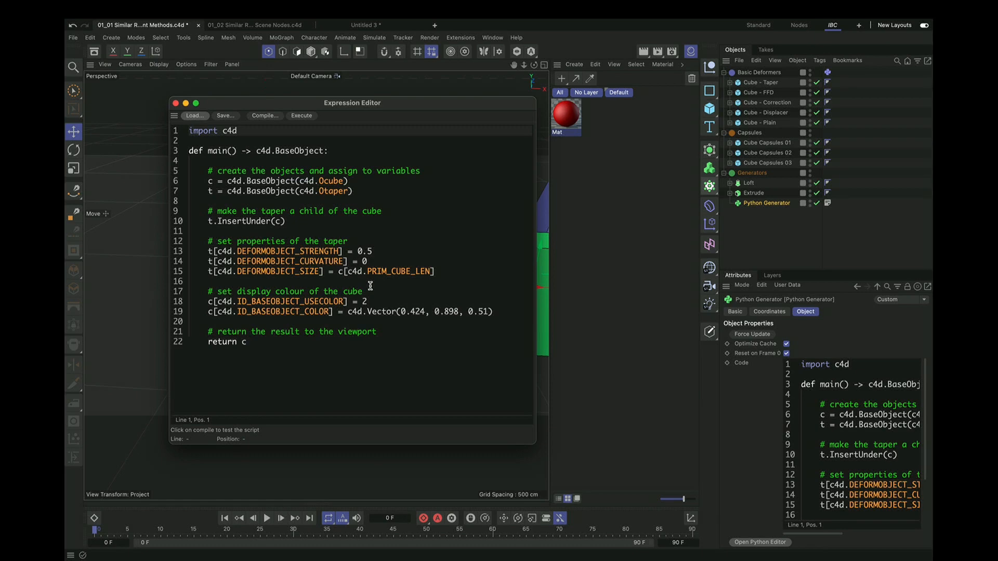
# Step: Compare the script's cube and taper lines with the object properties of Cube - Taper and its Taper child
pyautogui.moveTo(348, 181); pyautogui.dragTo(306, 182)
pyautogui.click(359, 190)
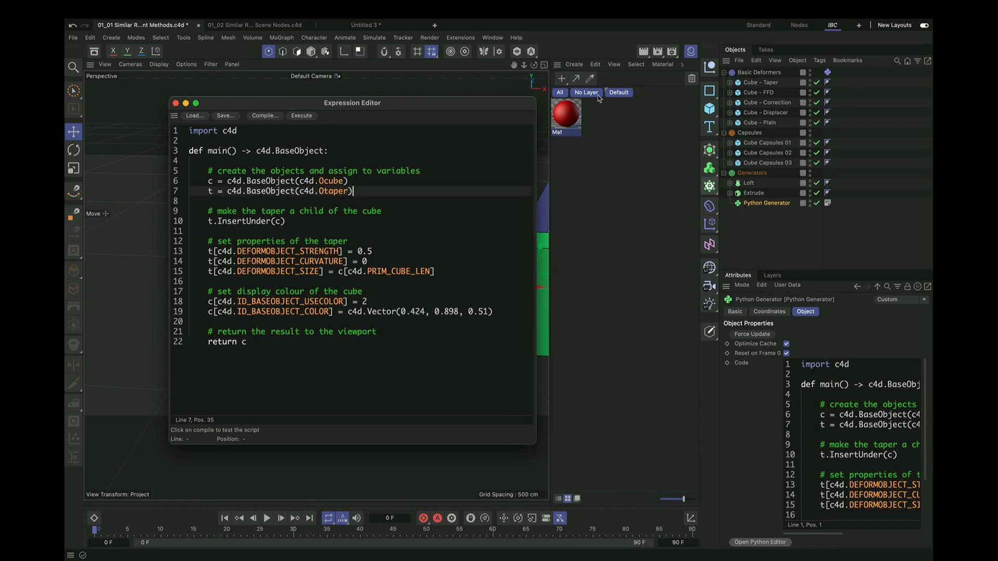
pyautogui.click(730, 83)
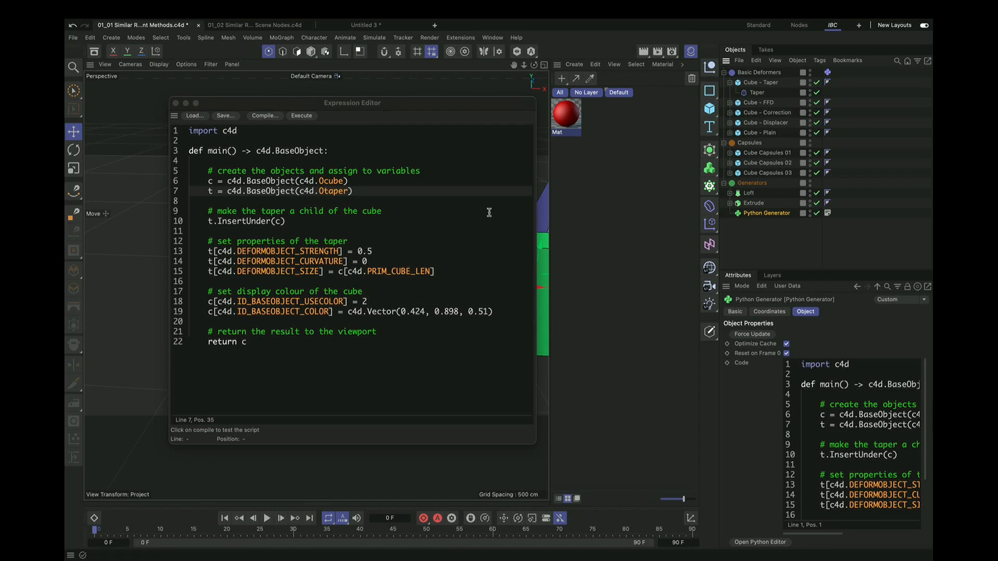
pyautogui.click(758, 93)
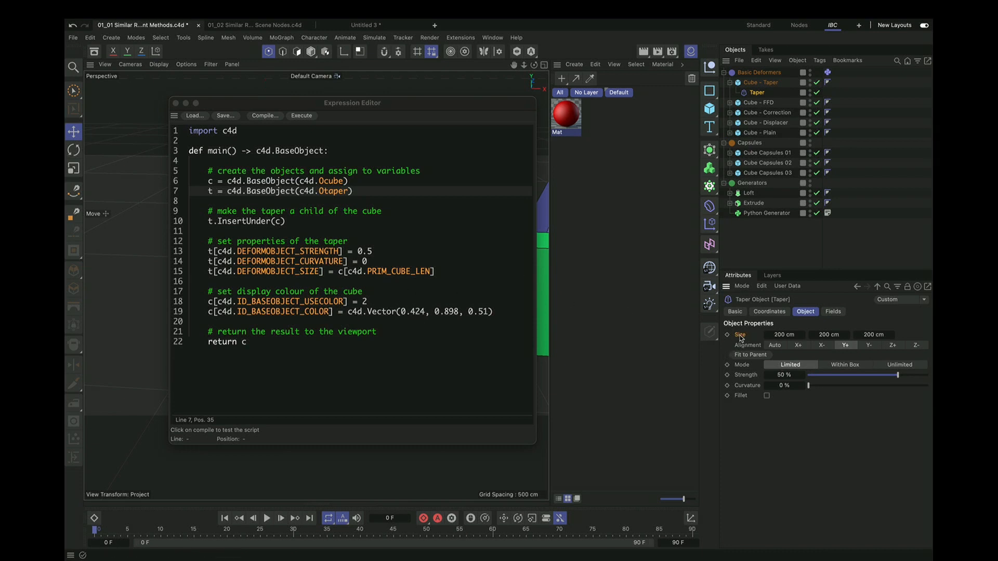
pyautogui.click(771, 83)
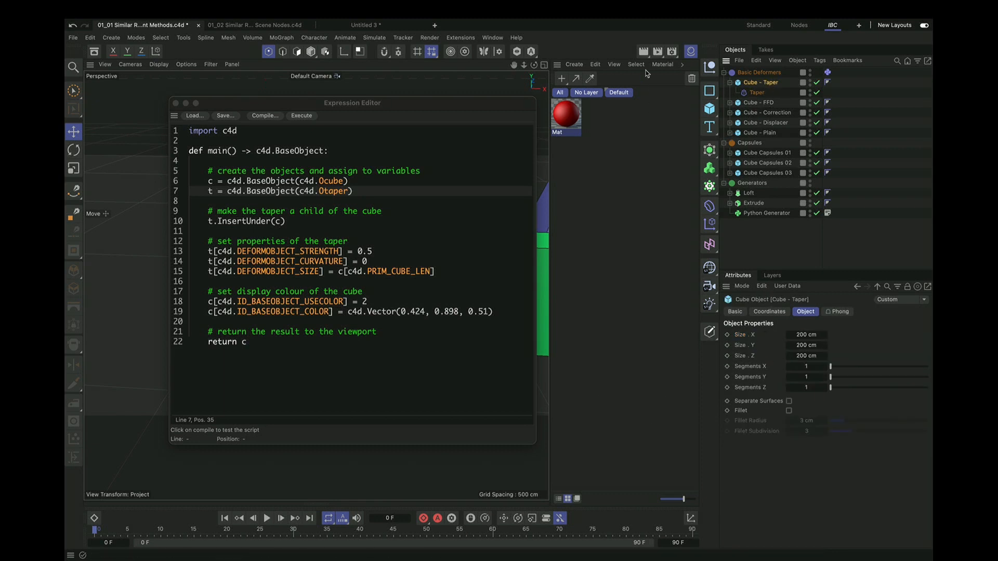
pyautogui.click(757, 93)
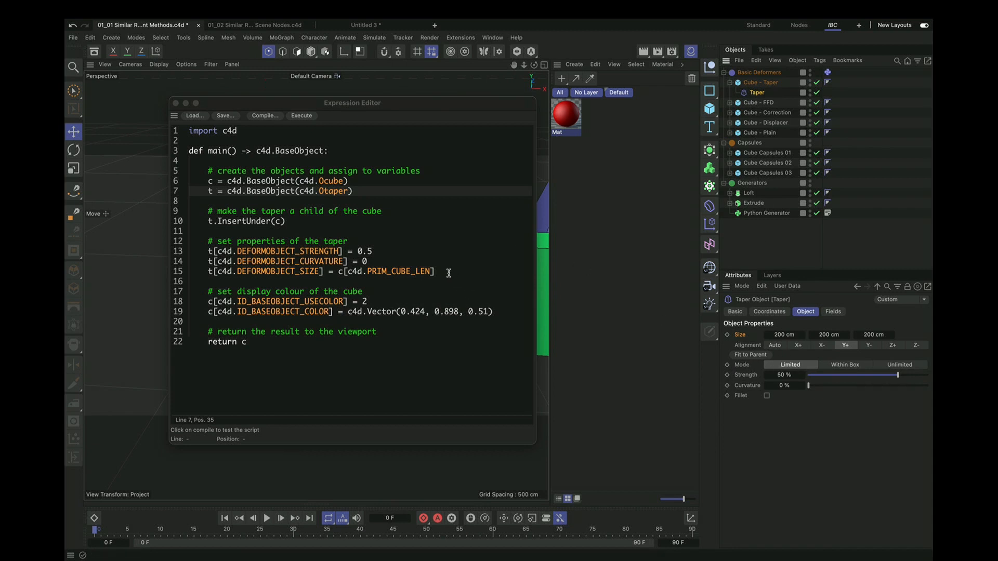
# Step: Check the script's display colour lines, move the Expression Editor clear of the tapered cubes, and close it
pyautogui.click(397, 304)
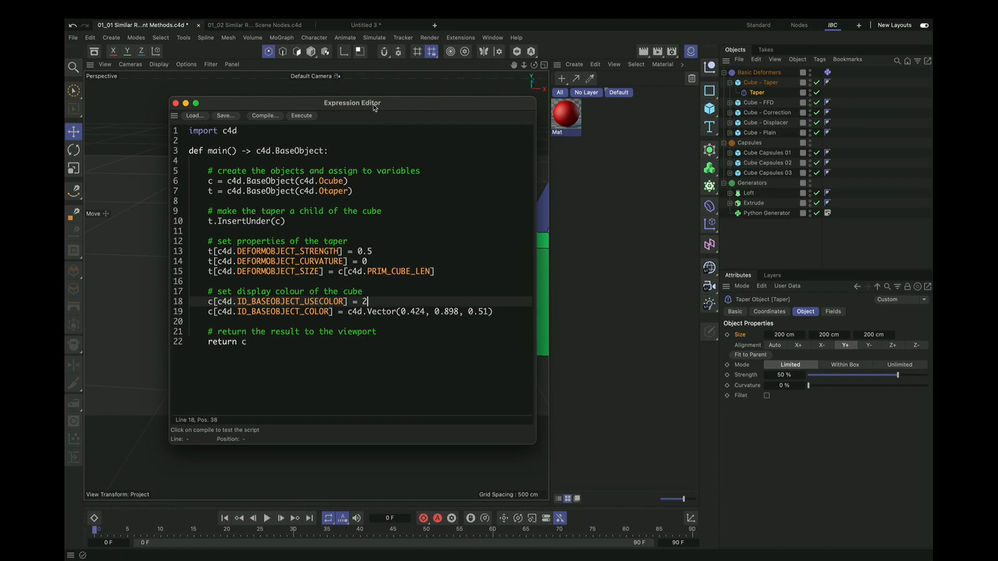
pyautogui.moveTo(367, 102); pyautogui.dragTo(670, 109)
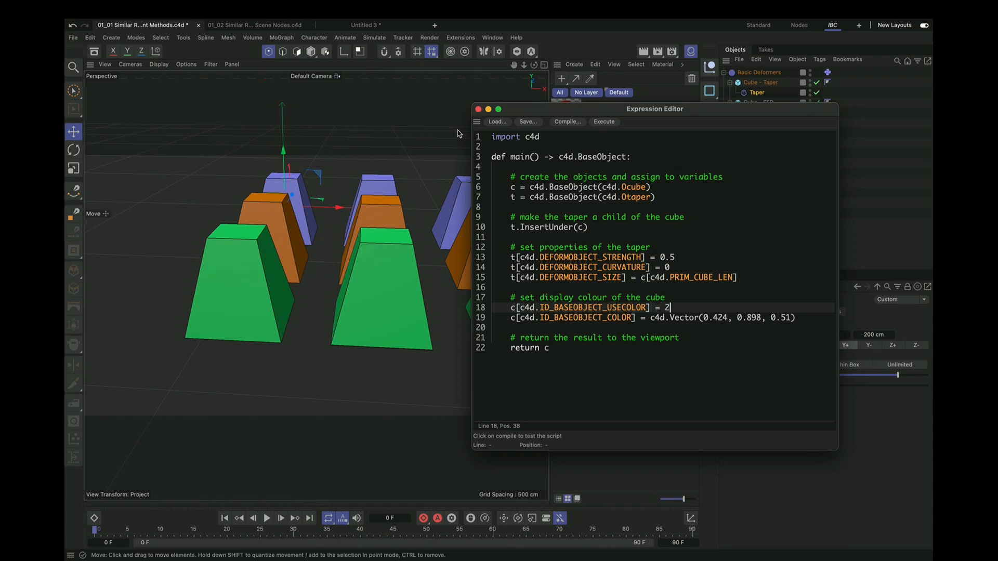
pyautogui.click(479, 109)
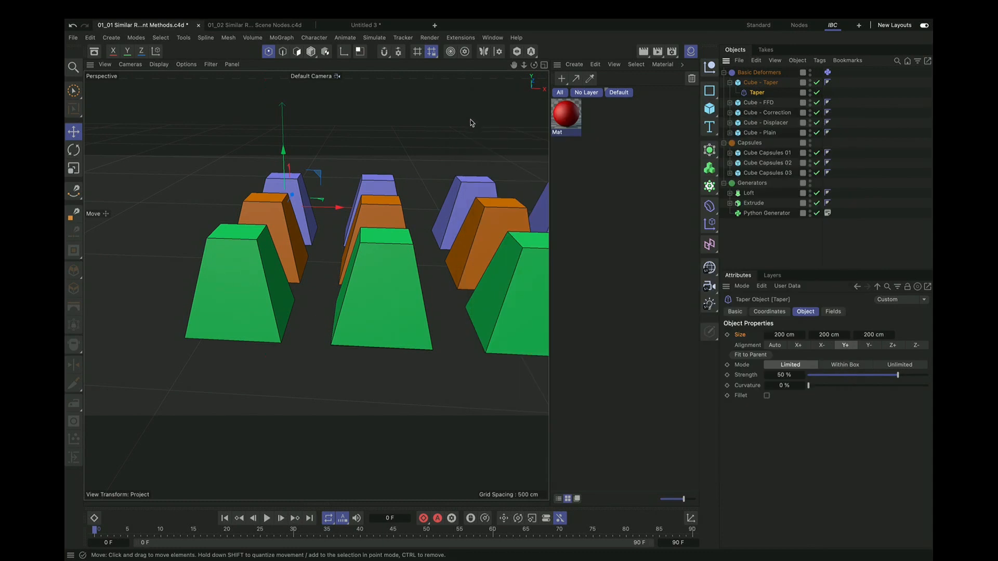
# Step: Switch to the 01_02 Scene Nodes document, use the Nodes layout, and fold away the Data Inspector
pyautogui.click(272, 26)
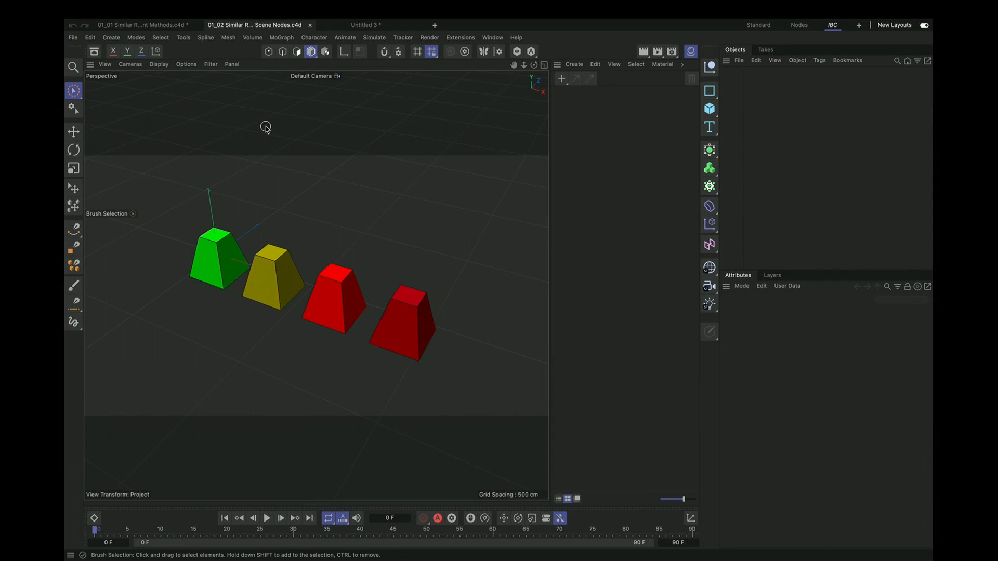
pyautogui.click(800, 25)
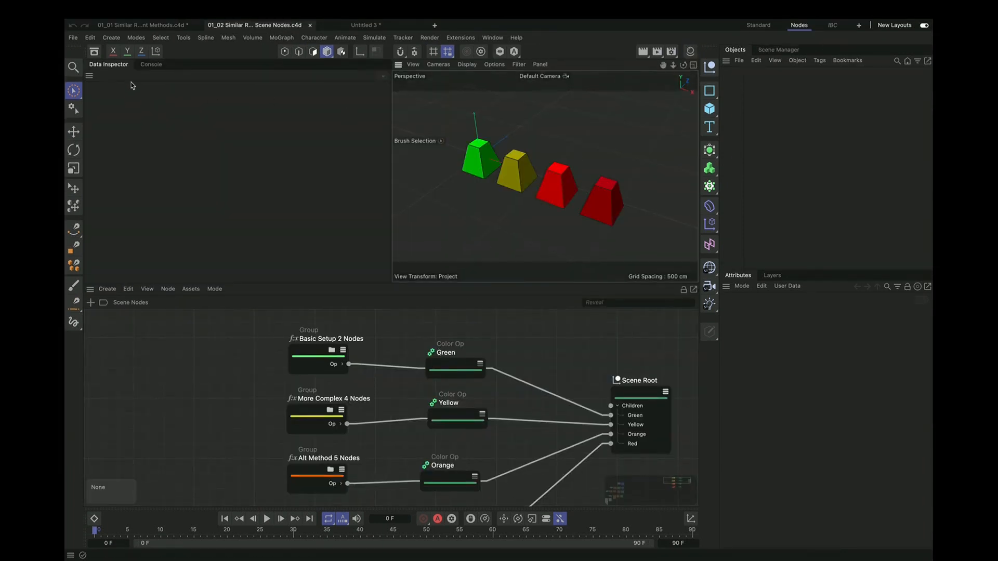
pyautogui.keyDown('ctrl'); pyautogui.click(89, 76); pyautogui.keyUp('ctrl')
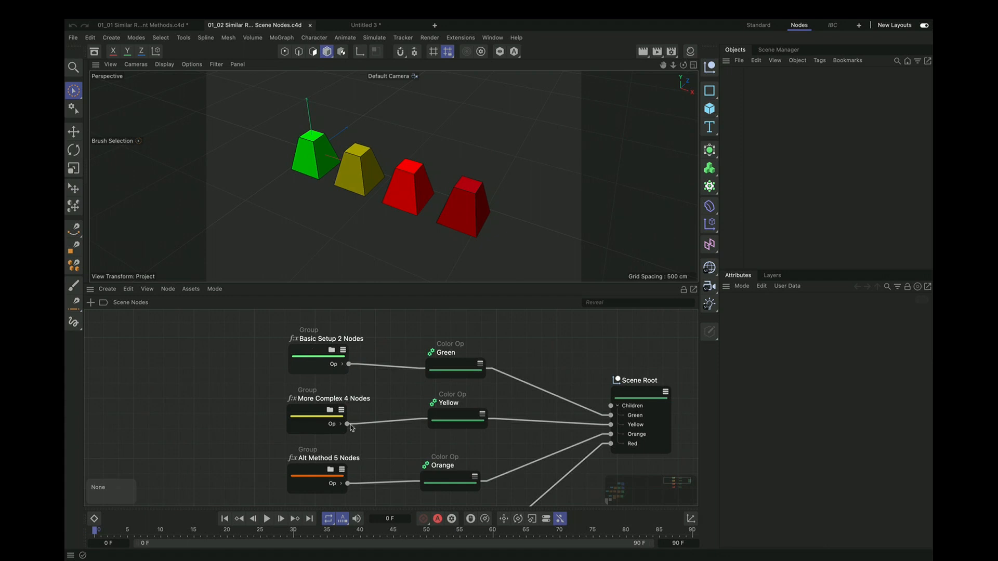
# Step: Review the four groups feeding the Scene Root and reposition the Scene Root node slightly closer to the colour nodes
pyautogui.keyDown('alt'); pyautogui.moveTo(520, 359); pyautogui.dragTo(498, 334, button='middle'); pyautogui.keyUp('alt')
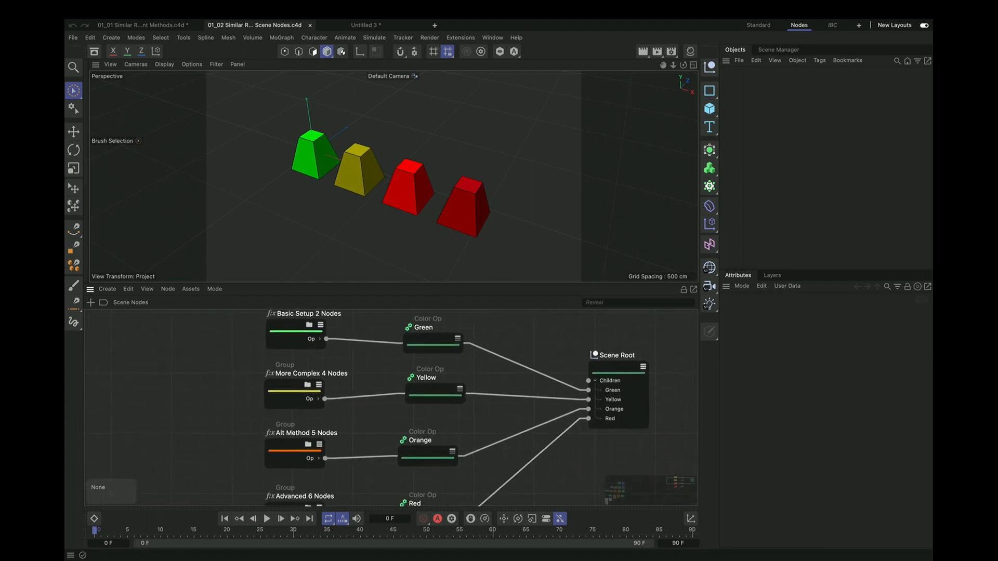
pyautogui.keyDown('alt'); pyautogui.moveTo(308, 443); pyautogui.dragTo(286, 462, button='middle'); pyautogui.keyUp('alt')
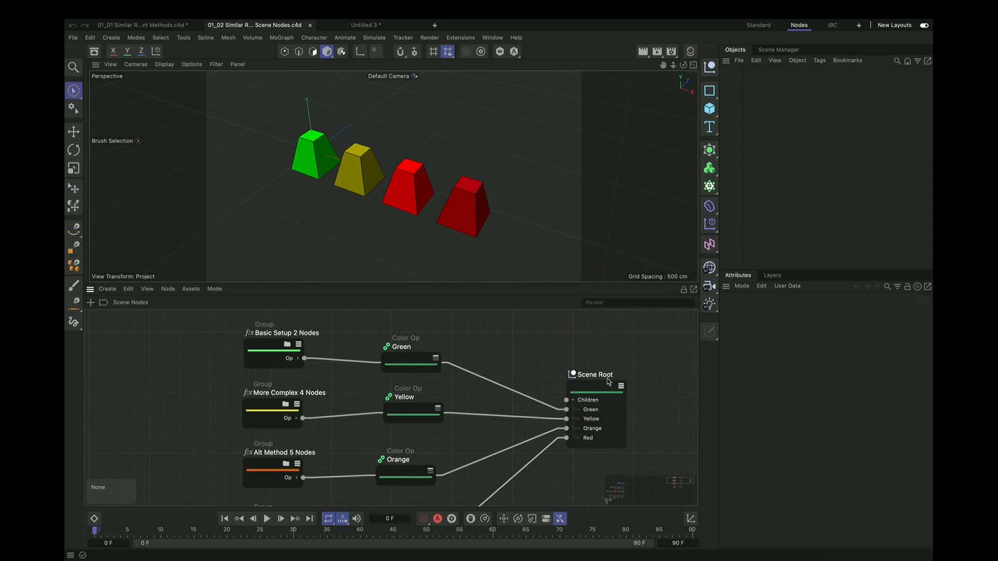
pyautogui.moveTo(608, 382); pyautogui.dragTo(599, 367)
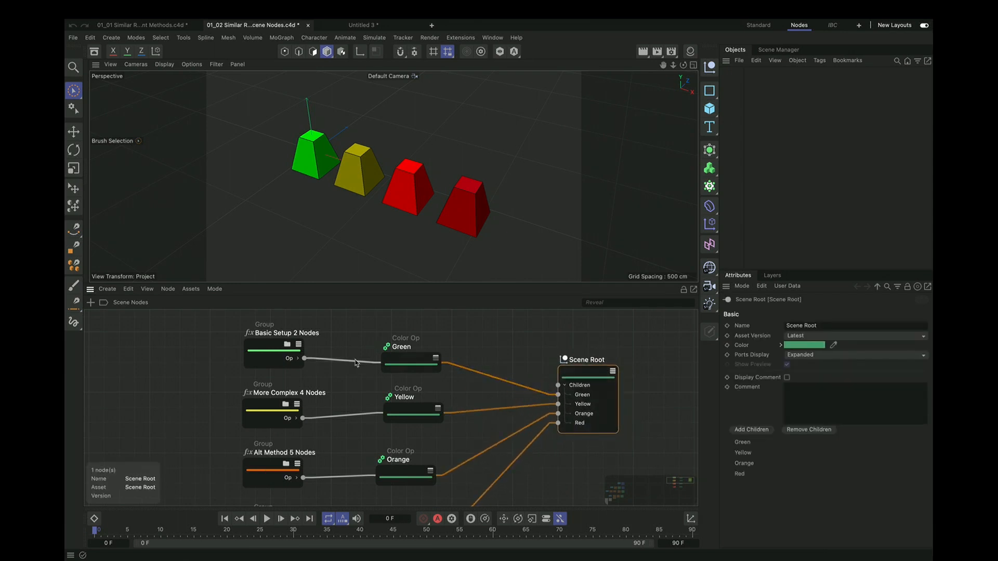
# Step: Open the Basic Setup 2 Nodes group, add a geometry primitive Cube node, and place it ahead of the existing Cube
pyautogui.doubleClick(269, 346)
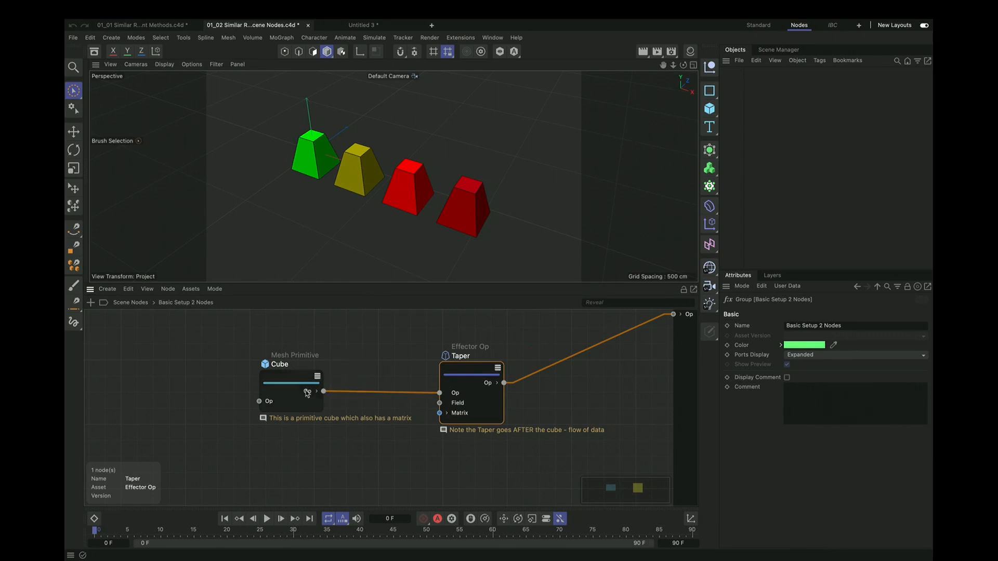
pyautogui.click(190, 426)
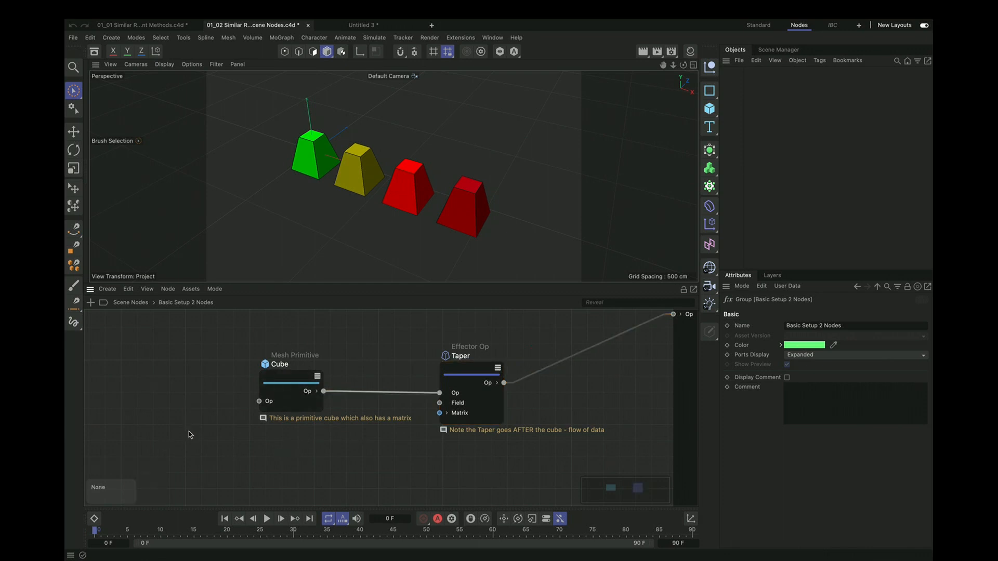
pyautogui.doubleClick(190, 434)
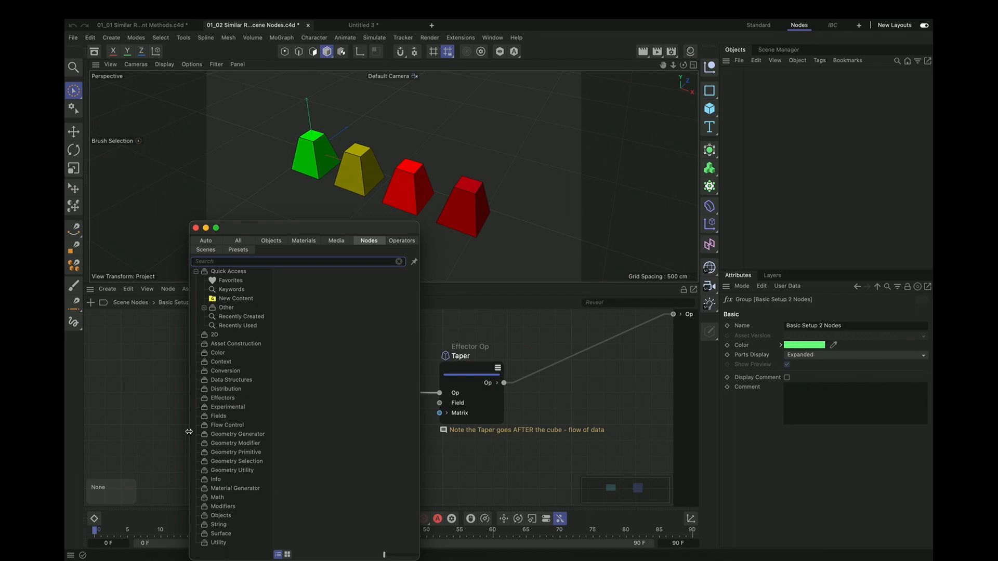
pyautogui.write('cub')
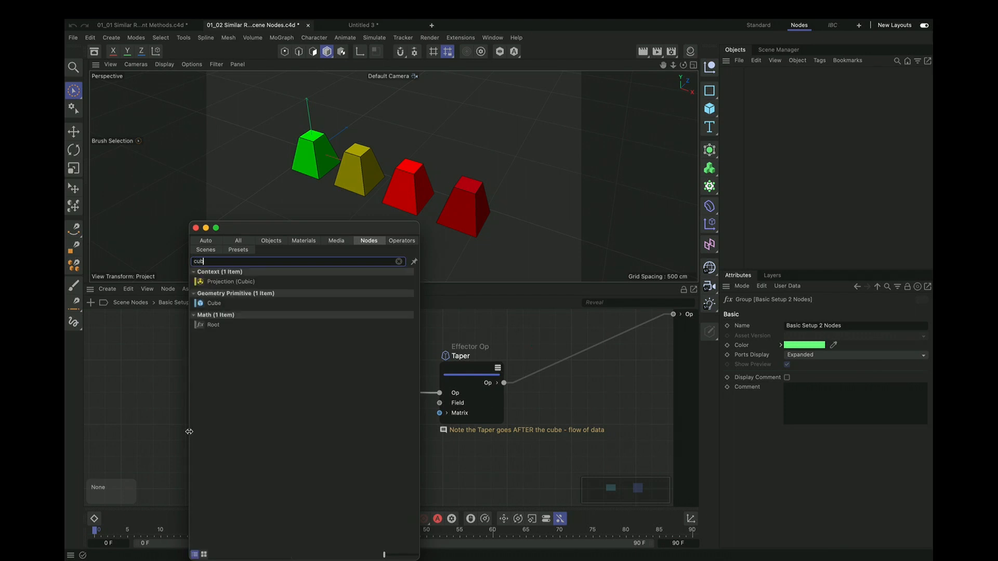
pyautogui.doubleClick(301, 303)
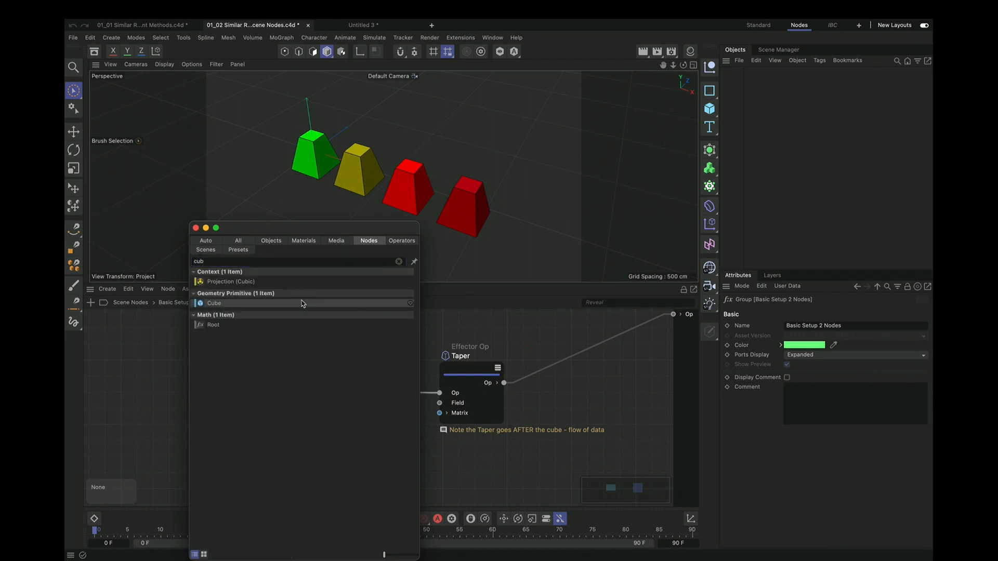
pyautogui.moveTo(365, 412); pyautogui.dragTo(141, 370)
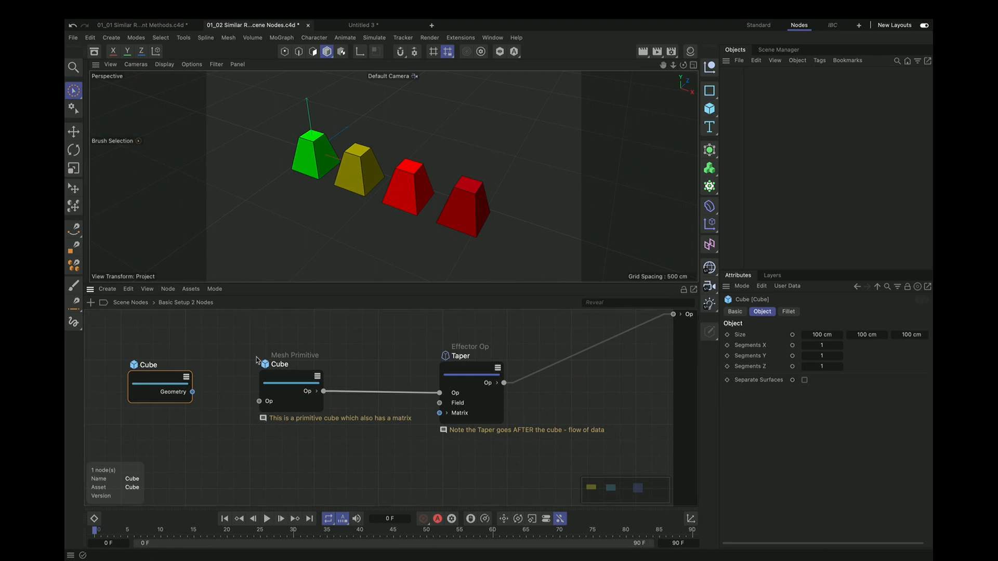
# Step: Check the connected Cube's coordinates and toggle the new Cube's node type to make it a Mesh Primitive
pyautogui.moveTo(300, 373); pyautogui.dragTo(344, 361)
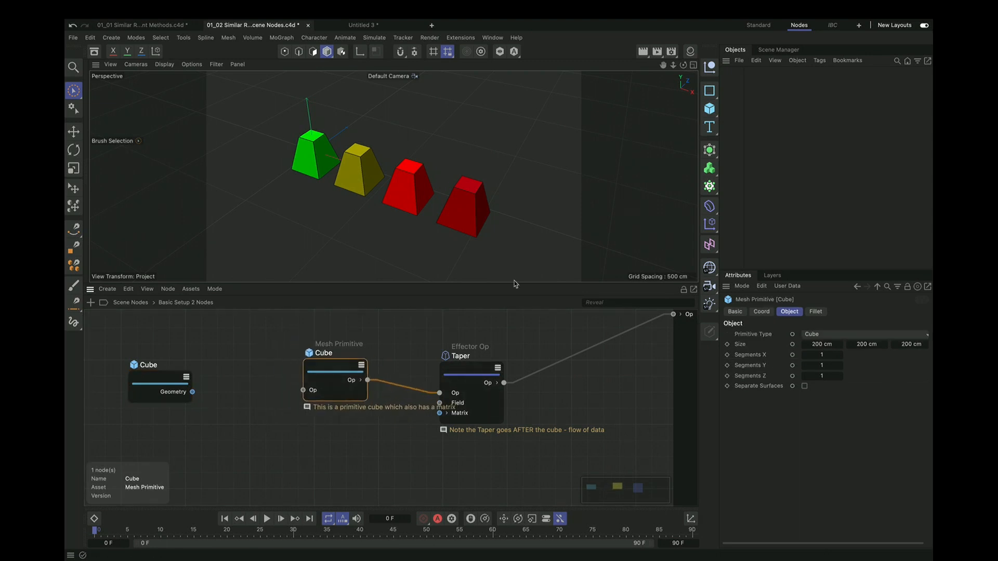
pyautogui.click(762, 311)
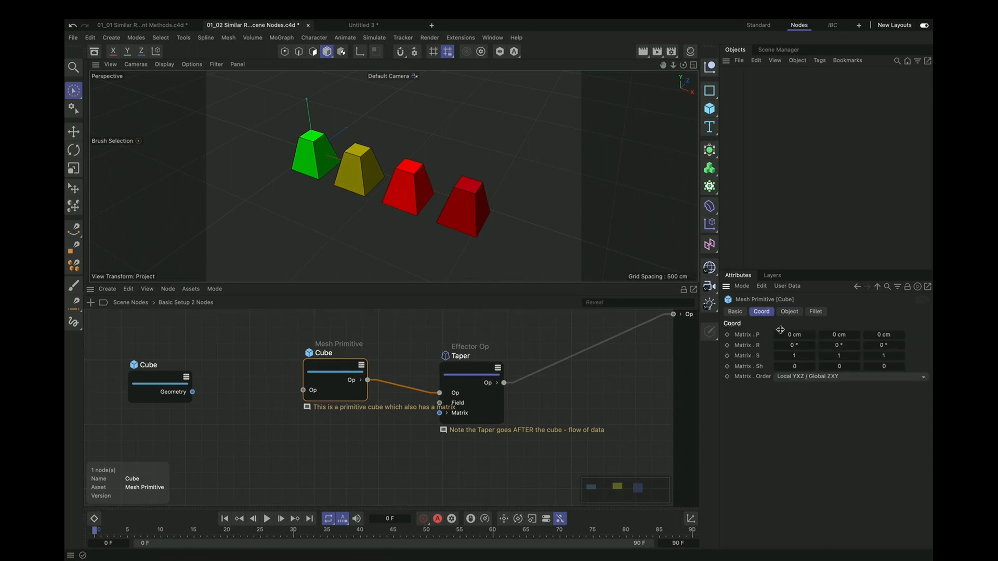
pyautogui.click(161, 385)
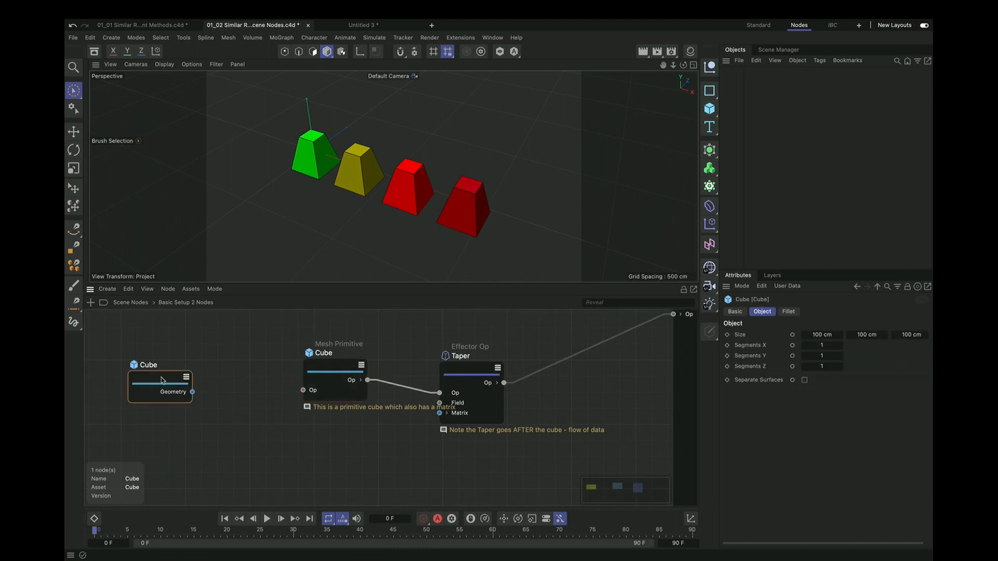
pyautogui.rightClick(159, 378)
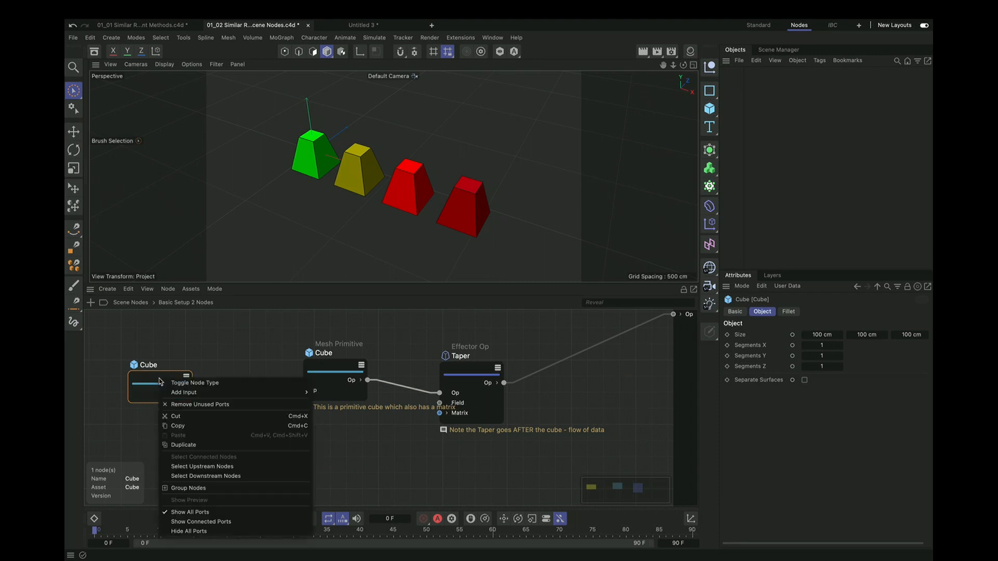
pyautogui.click(215, 383)
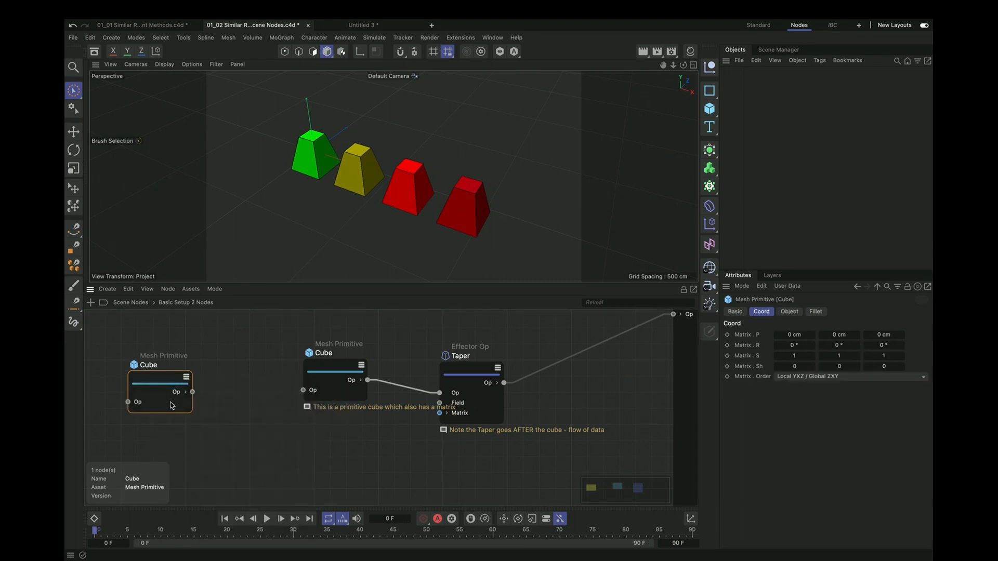
pyautogui.moveTo(167, 393); pyautogui.dragTo(194, 380)
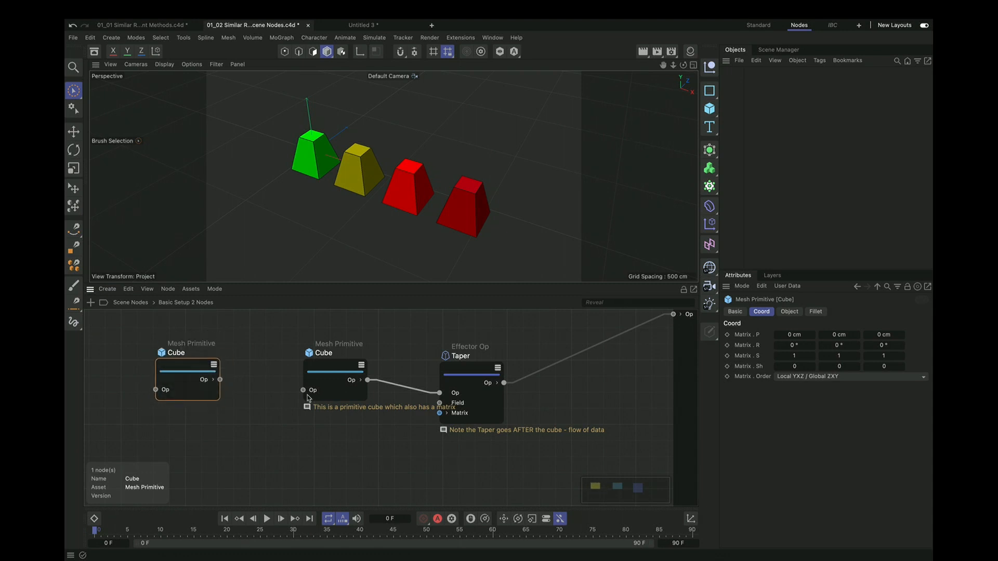
# Step: Space out the connected Cube and Taper nodes along the data flow
pyautogui.moveTo(340, 368); pyautogui.dragTo(326, 371)
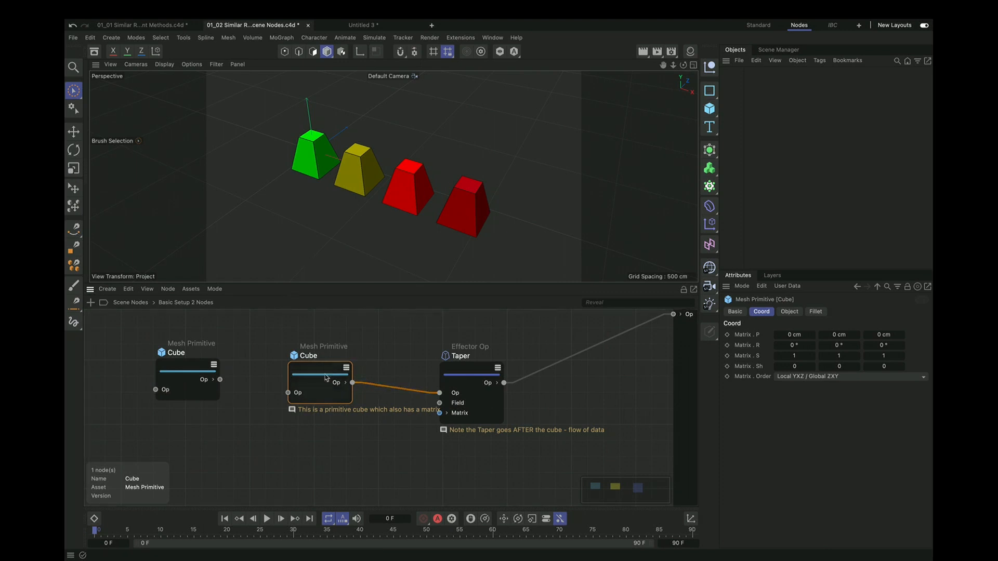
pyautogui.moveTo(326, 375); pyautogui.dragTo(314, 375)
pyautogui.moveTo(468, 376); pyautogui.dragTo(463, 375)
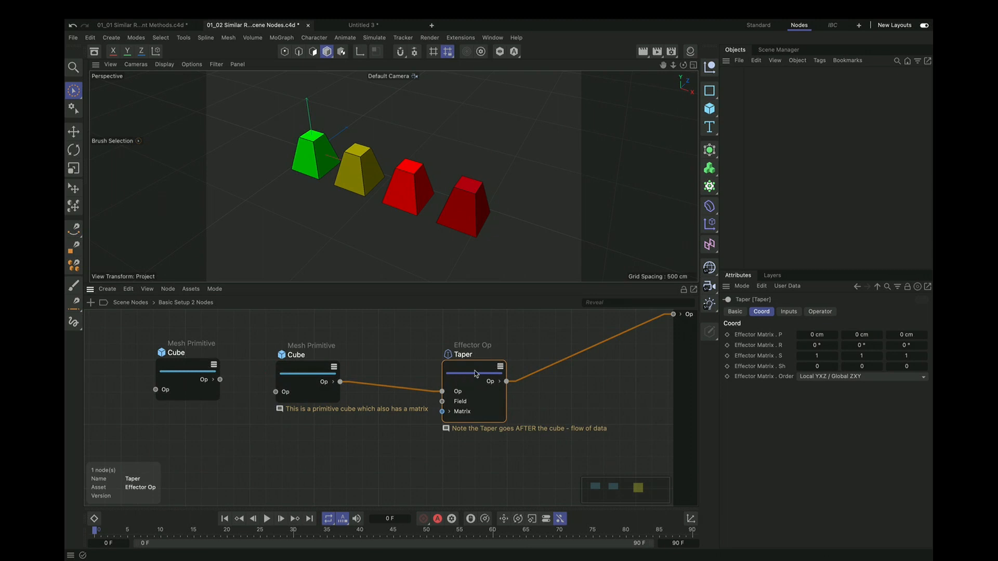
pyautogui.moveTo(469, 375); pyautogui.dragTo(482, 374)
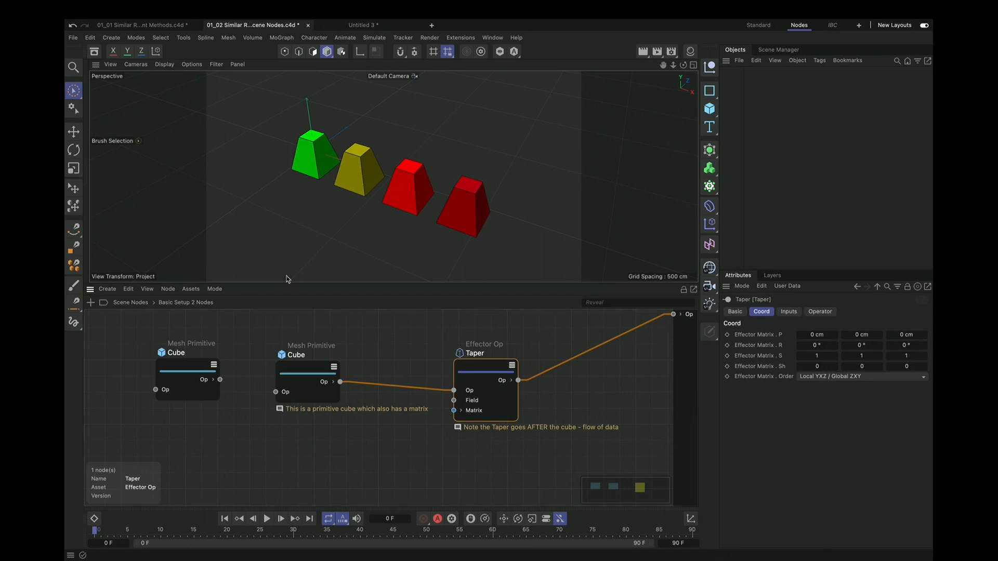
# Step: Return to the top-level graph, open the More Complex 4 Nodes group, and shift its Geometry Op and Taper nodes slightly
pyautogui.click(131, 302)
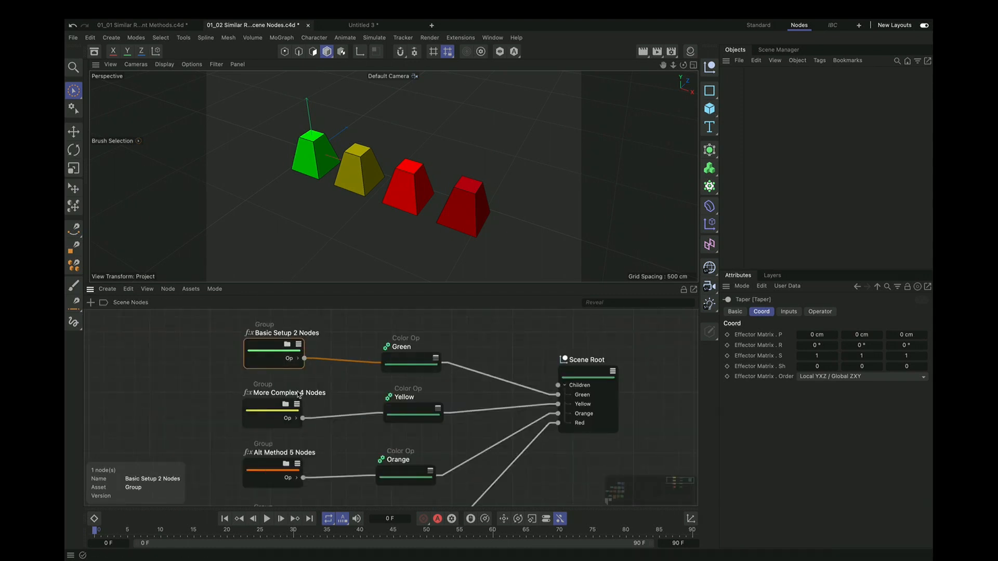
pyautogui.doubleClick(267, 410)
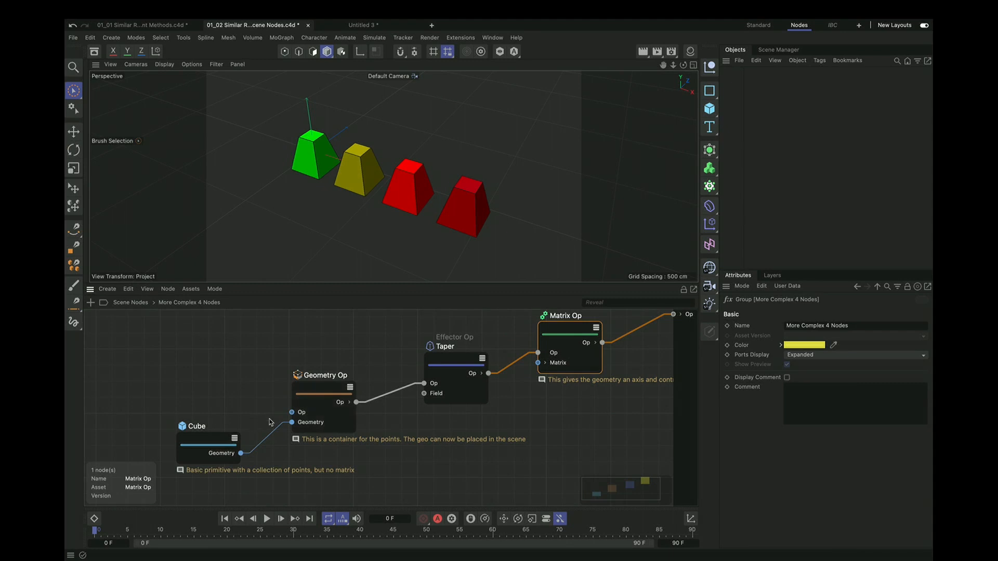
pyautogui.moveTo(319, 393); pyautogui.dragTo(309, 383)
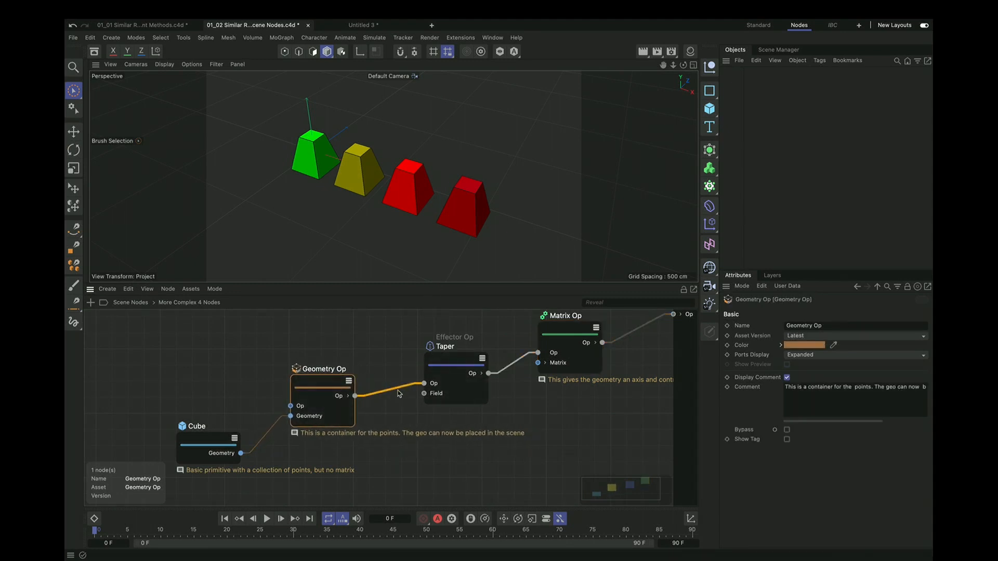
pyautogui.moveTo(457, 361); pyautogui.dragTo(449, 363)
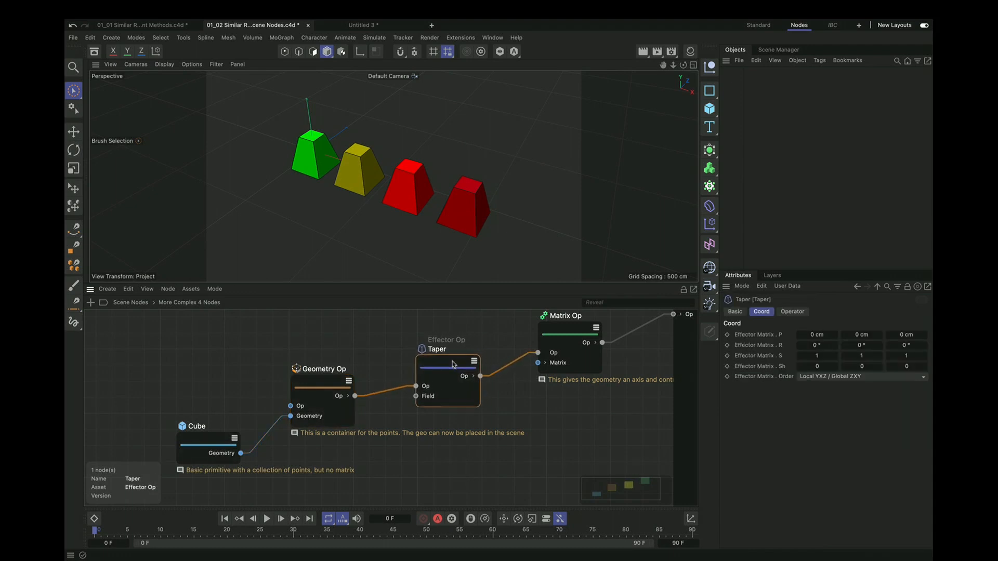
# Step: Try shifting the Matrix Op's X position to about 310 cm and undo that change
pyautogui.moveTo(581, 332); pyautogui.dragTo(579, 335)
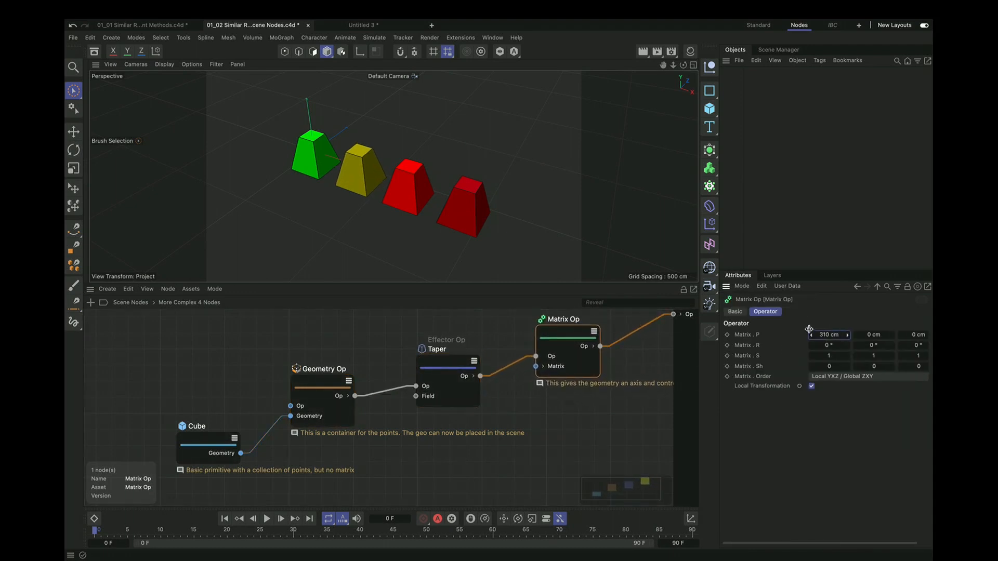
pyautogui.moveTo(832, 335)
pyautogui.mouseDown()
pyautogui.moveTo(845, 335)
pyautogui.moveTo(830, 336)
pyautogui.mouseUp()
pyautogui.press('super+z')
# Step: Wire the Taper directly to the group's Op output, and place the Matrix Op before the Geometry Op, connected to its Op input
pyautogui.moveTo(480, 377); pyautogui.dragTo(674, 314)
pyautogui.moveTo(578, 335); pyautogui.dragTo(289, 409)
pyautogui.click(411, 362)
pyautogui.click(398, 338)
pyautogui.click(376, 364)
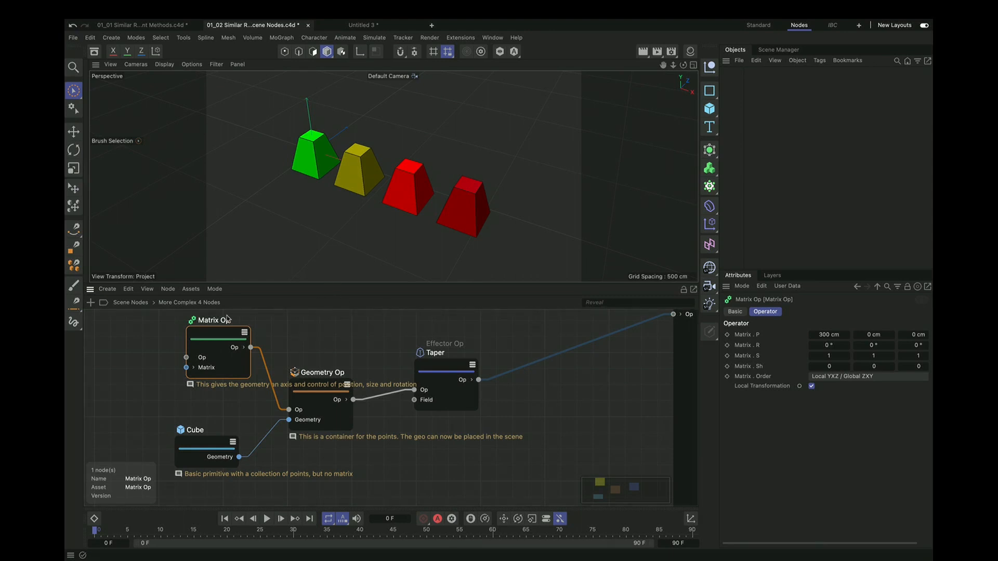
# Step: Return to the top-level graph, open the Alt Method 5 Nodes group, and reposition its Select Facing and Select nodes
pyautogui.click(134, 303)
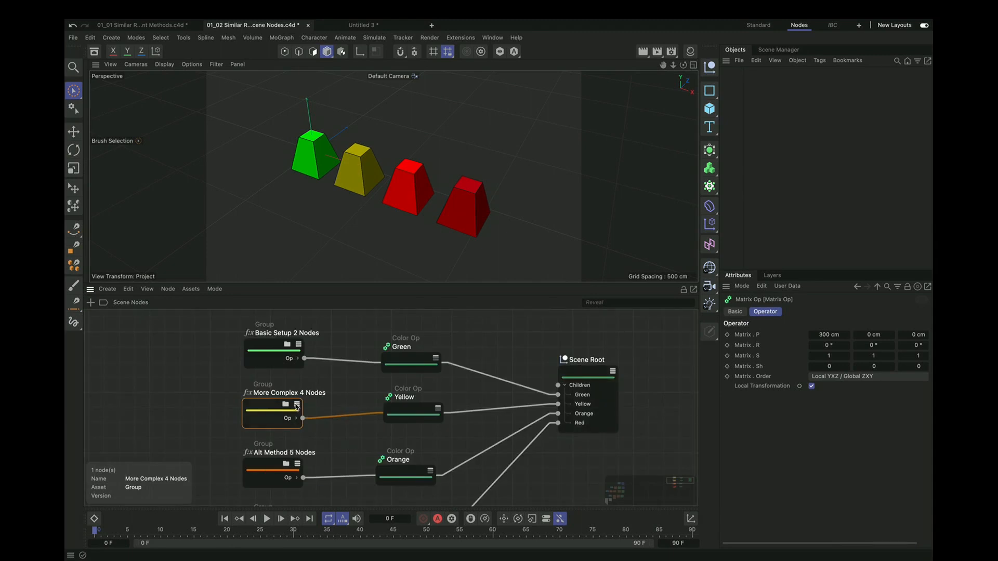
pyautogui.scroll(-3, 342, 450)
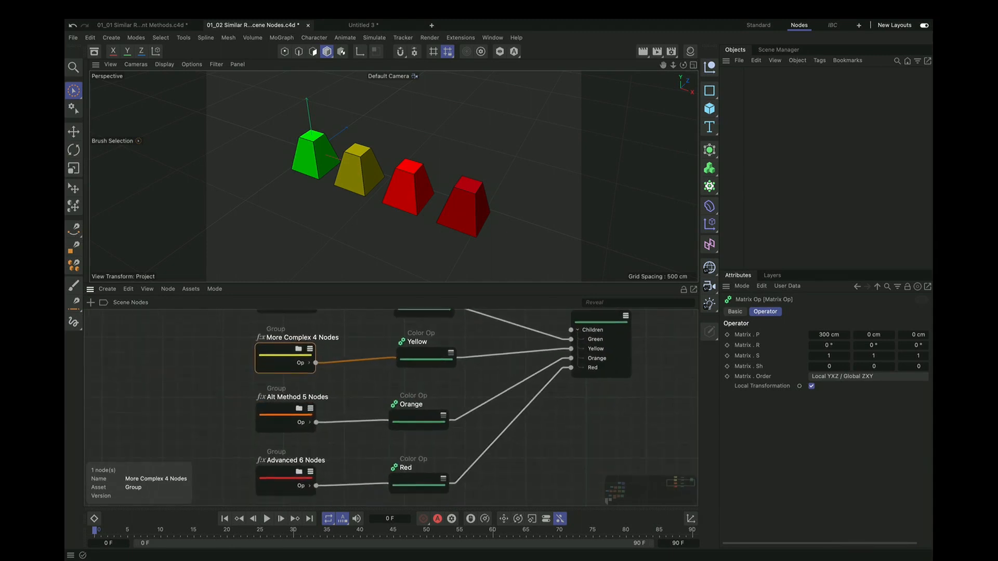
pyautogui.doubleClick(284, 410)
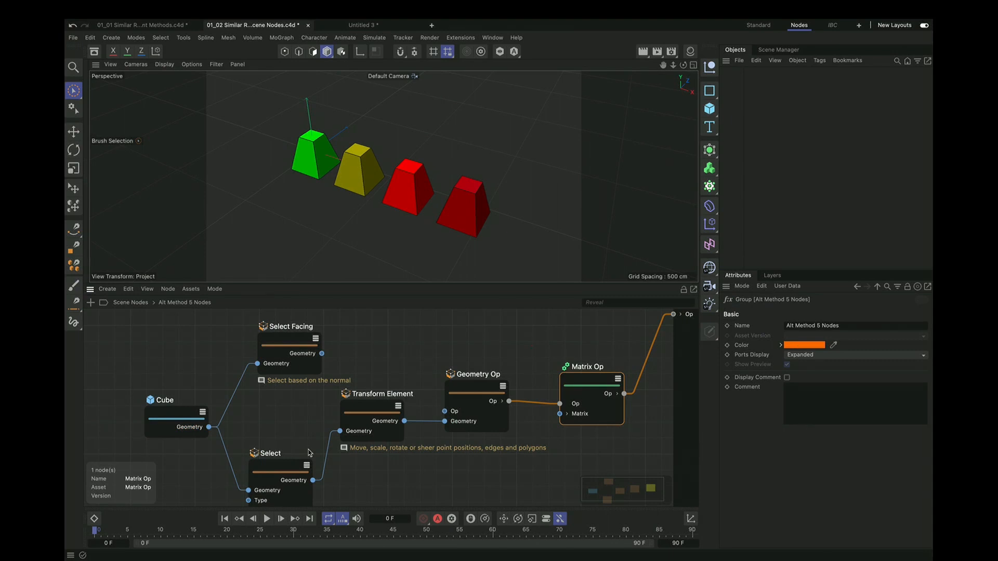
pyautogui.moveTo(286, 342); pyautogui.dragTo(282, 346)
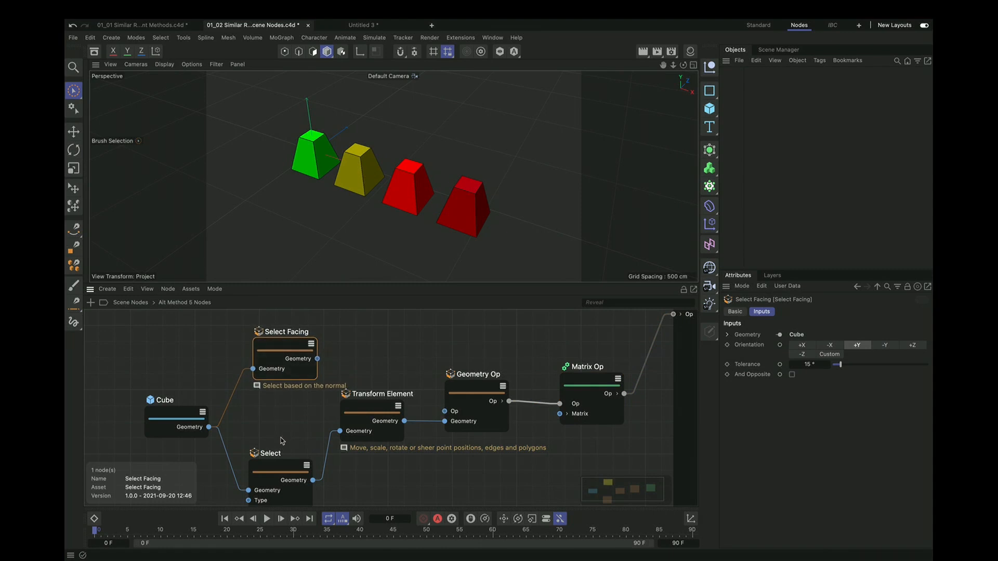
pyautogui.moveTo(277, 474); pyautogui.dragTo(275, 435)
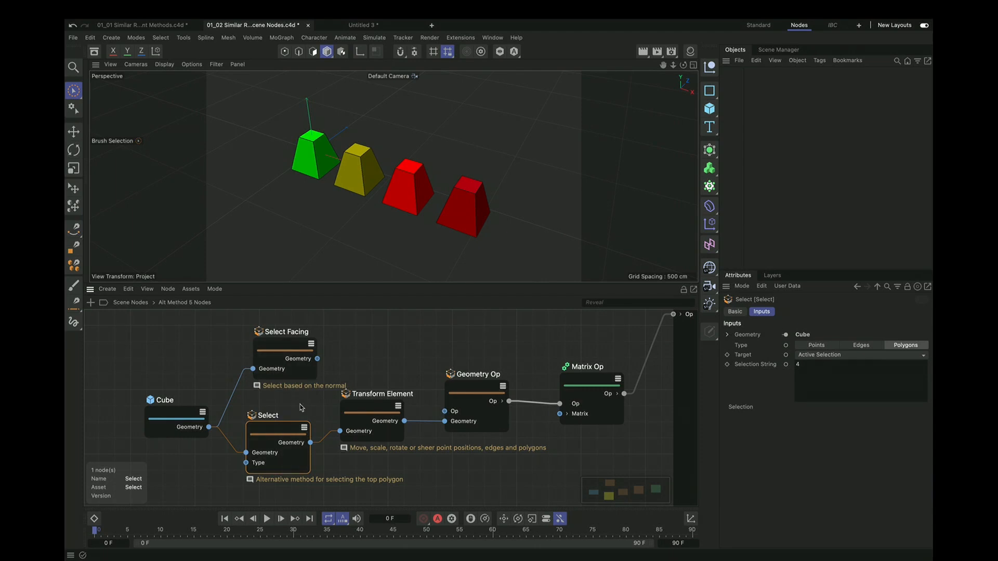
# Step: Try feeding the Transform Element from Select Facing, reconnect it to the Select node, and inspect the Select node's selection string
pyautogui.moveTo(293, 345); pyautogui.dragTo(340, 431)
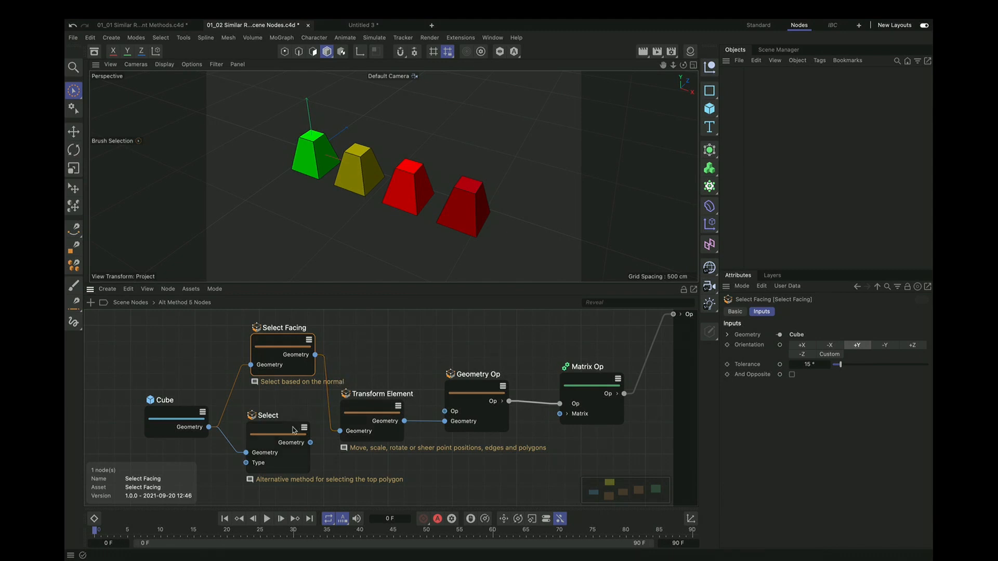
pyautogui.moveTo(311, 443); pyautogui.dragTo(340, 431)
pyautogui.click(284, 436)
pyautogui.doubleClick(809, 373)
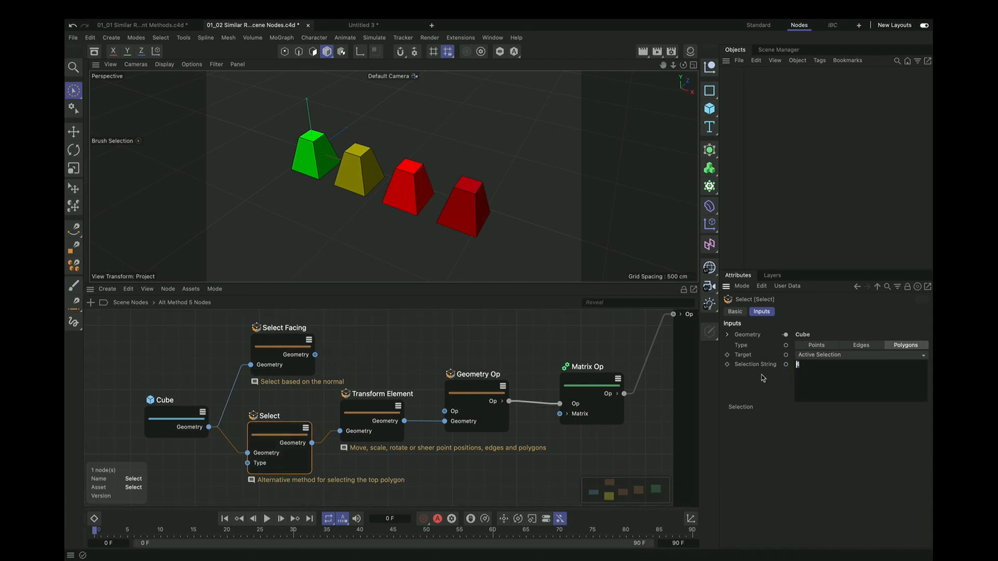
# Step: Shift the Transform Element, Geometry Op and Matrix Op nodes slightly upward in the graph
pyautogui.moveTo(387, 407); pyautogui.dragTo(398, 398)
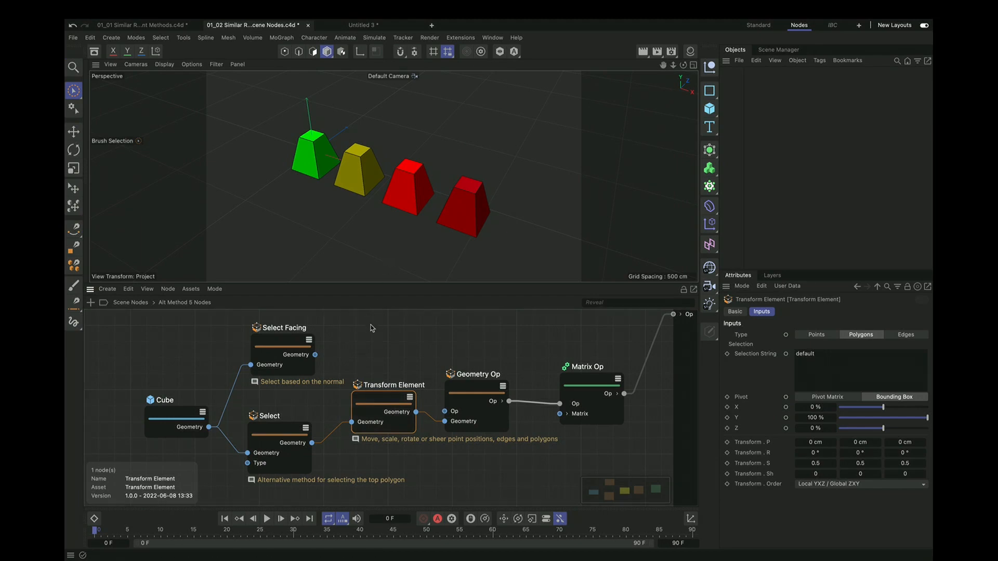
pyautogui.moveTo(477, 387); pyautogui.dragTo(488, 376)
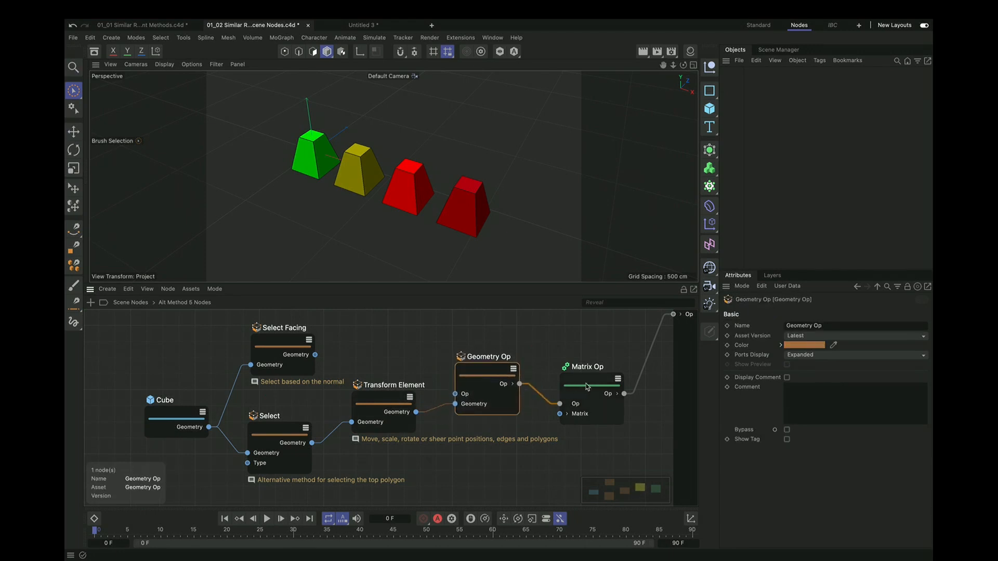
pyautogui.moveTo(586, 383); pyautogui.dragTo(589, 368)
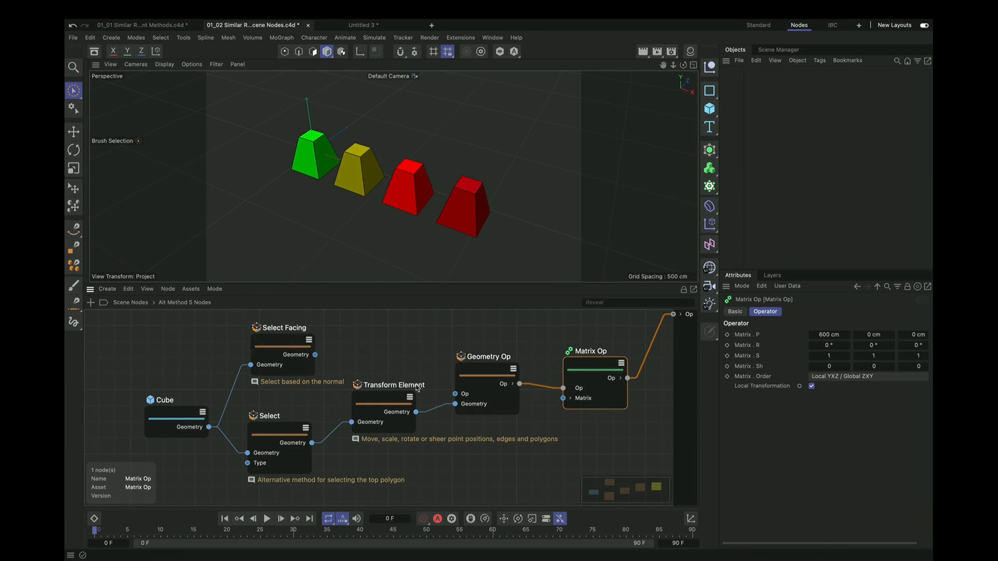
# Step: Return to the top-level graph, open the Advanced 6 Nodes group, and move its Build node up beside the Cube
pyautogui.click(132, 304)
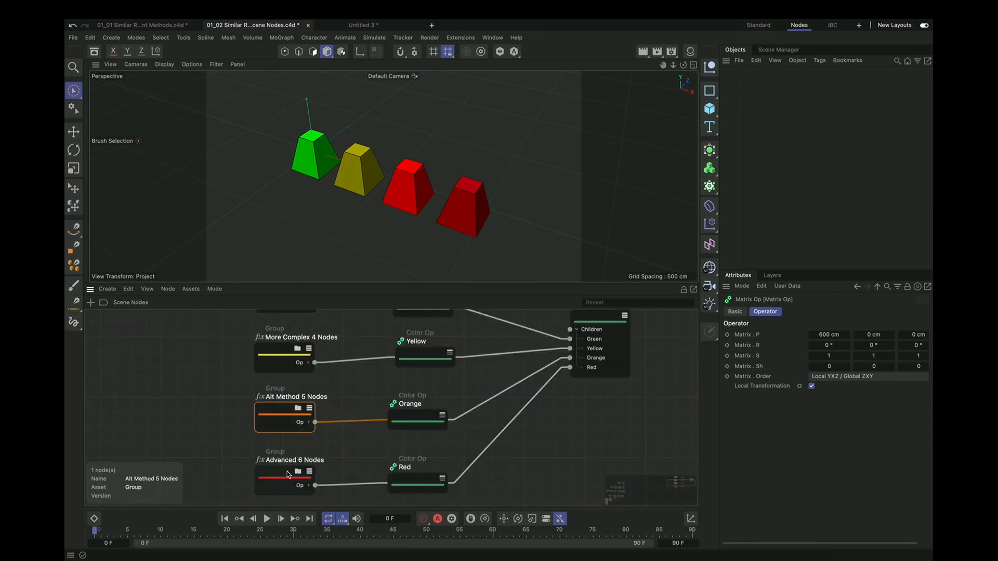
pyautogui.doubleClick(288, 475)
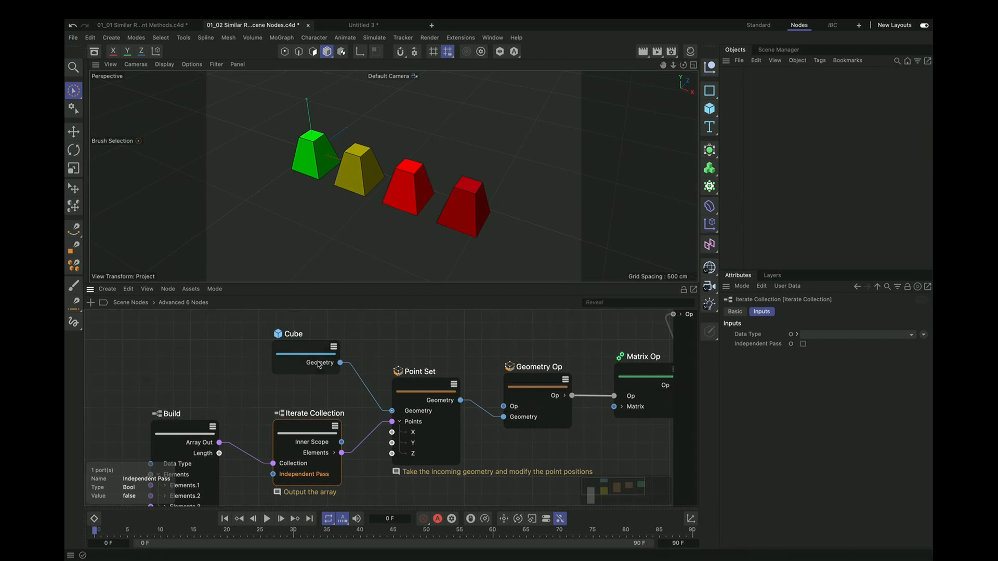
pyautogui.moveTo(311, 352)
pyautogui.mouseDown()
pyautogui.moveTo(289, 336)
pyautogui.moveTo(306, 358)
pyautogui.mouseUp()
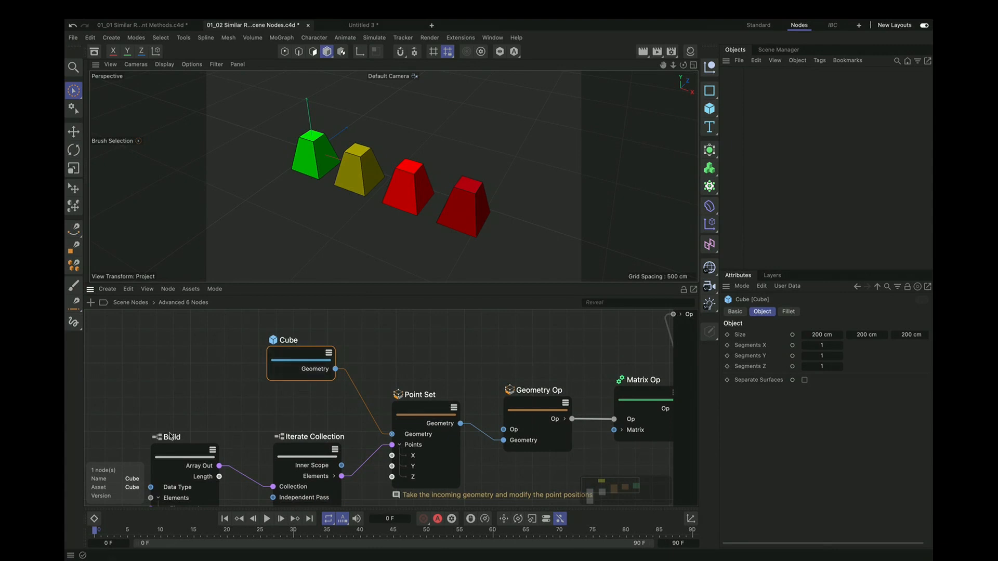
pyautogui.moveTo(185, 457); pyautogui.dragTo(189, 359)
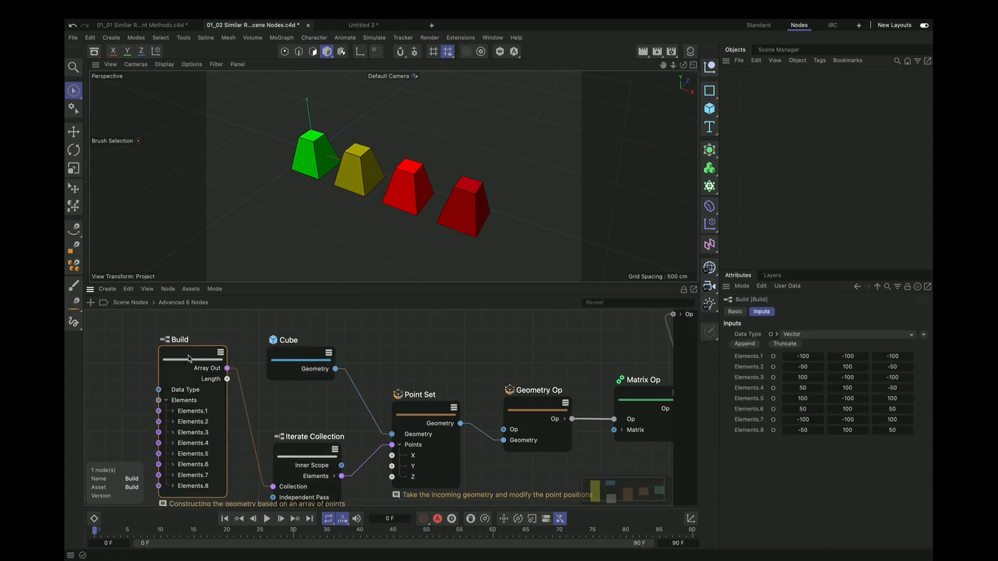
pyautogui.moveTo(191, 361)
pyautogui.mouseDown()
pyautogui.moveTo(172, 372)
pyautogui.moveTo(176, 355)
pyautogui.mouseUp()
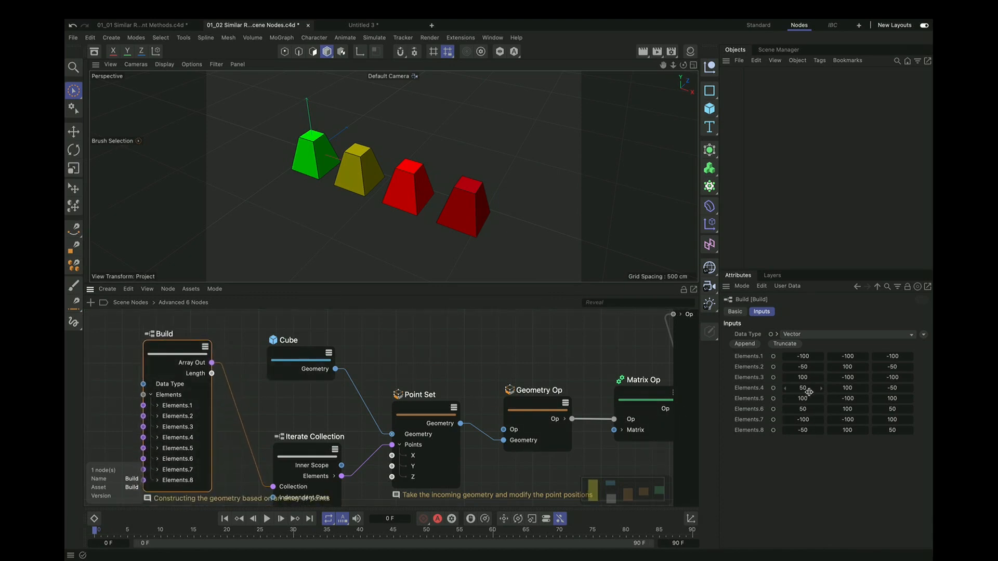
pyautogui.moveTo(809, 390)
pyautogui.mouseDown()
pyautogui.moveTo(848, 388)
pyautogui.moveTo(748, 385)
pyautogui.moveTo(812, 381)
pyautogui.mouseUp()
# Step: Rearrange the Iterate Collection, Point Set, Cube, Geometry Op and Matrix Op nodes along the data flow
pyautogui.moveTo(302, 452); pyautogui.dragTo(297, 422)
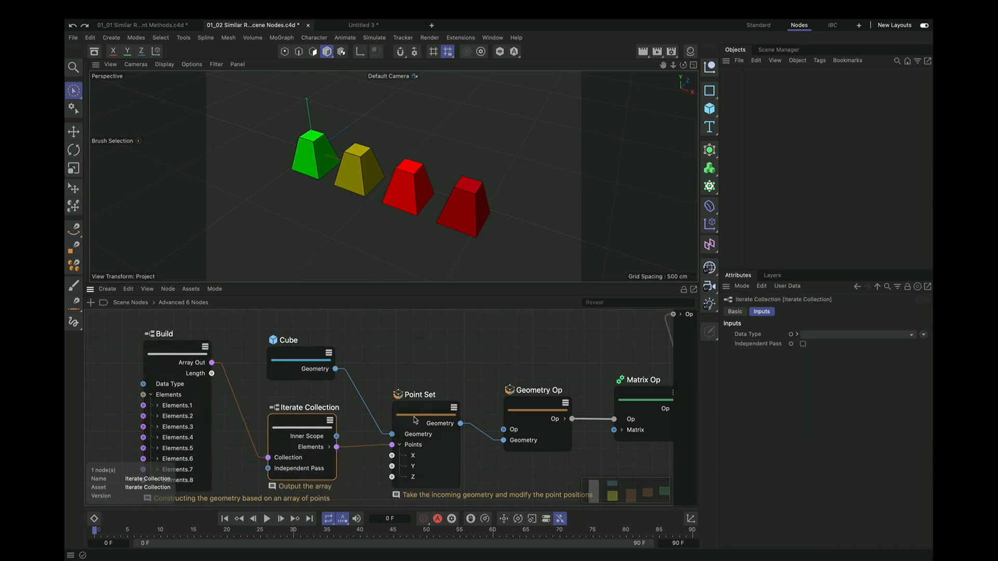
pyautogui.moveTo(419, 415); pyautogui.dragTo(421, 373)
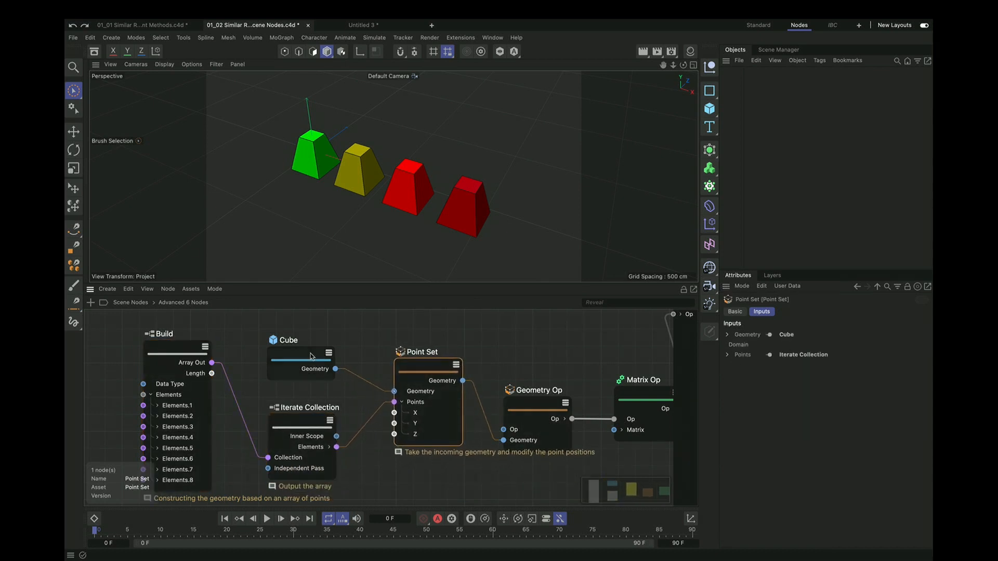
pyautogui.moveTo(312, 357)
pyautogui.mouseDown()
pyautogui.moveTo(311, 337)
pyautogui.moveTo(318, 341)
pyautogui.mouseUp()
pyautogui.click(425, 390)
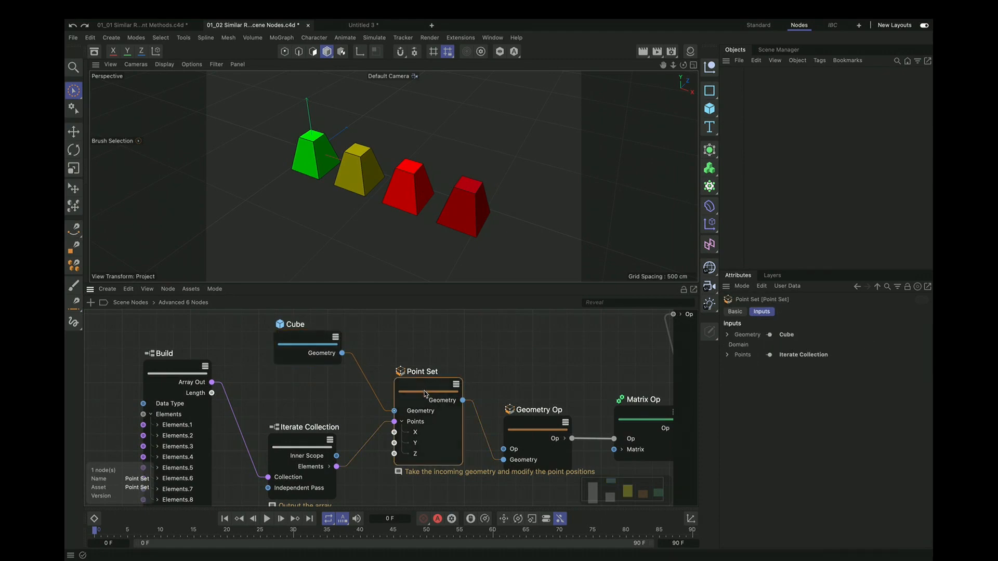
pyautogui.moveTo(542, 427); pyautogui.dragTo(534, 408)
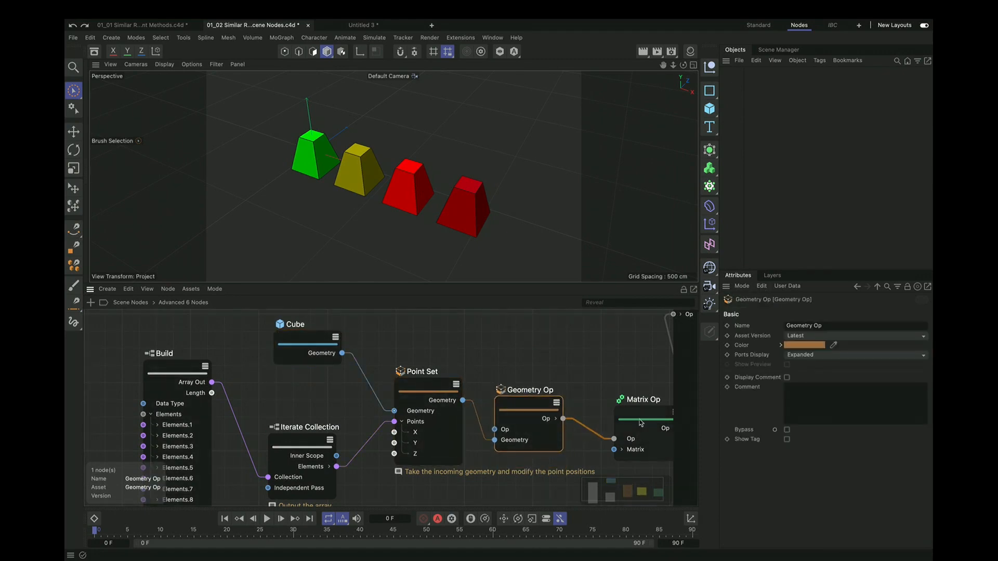
pyautogui.moveTo(641, 423); pyautogui.dragTo(621, 408)
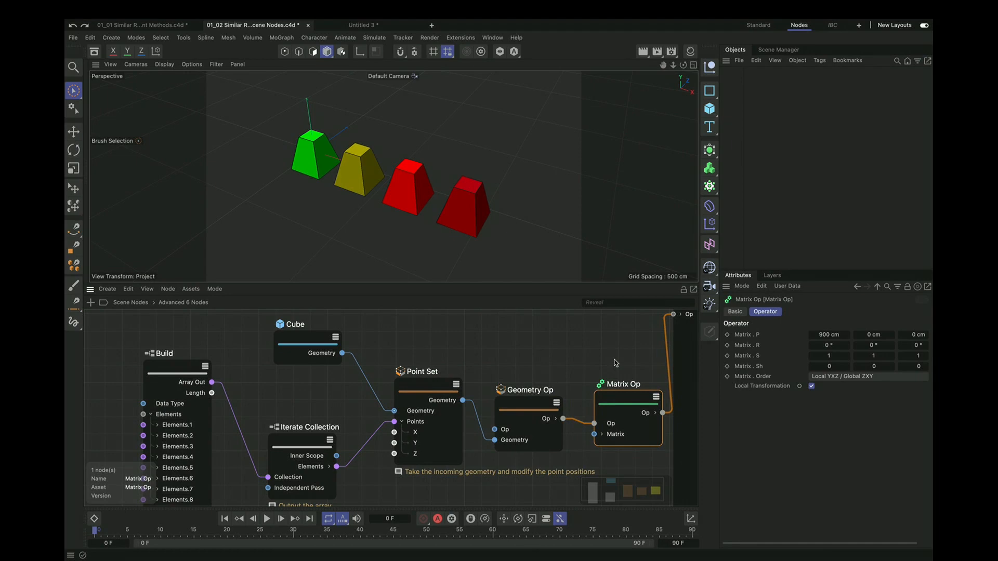
# Step: Return to the top-level graph and open the Basic Setup 2 Nodes group
pyautogui.click(131, 303)
pyautogui.scroll(2, 342, 338)
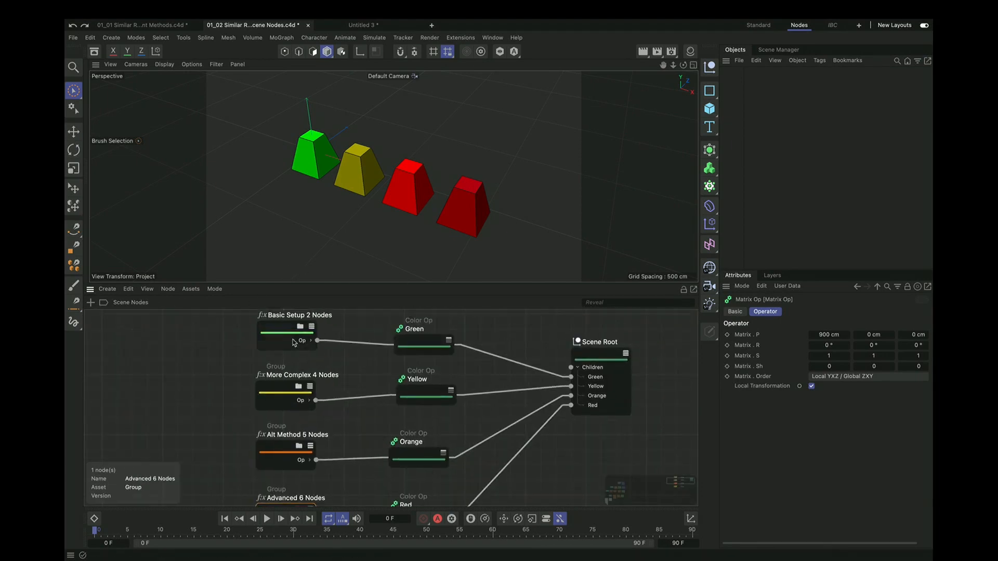
pyautogui.doubleClick(289, 332)
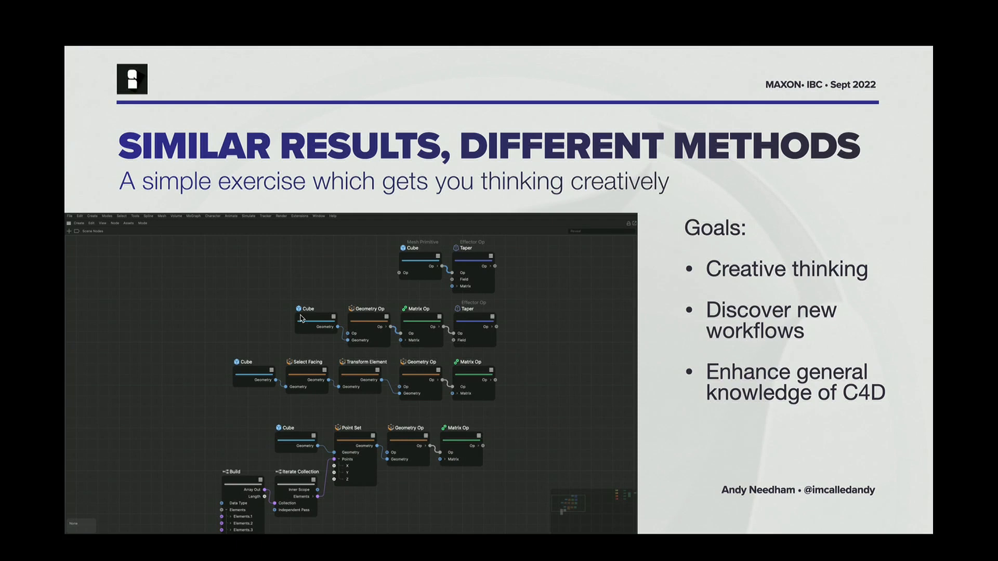
pyautogui.press('Right')
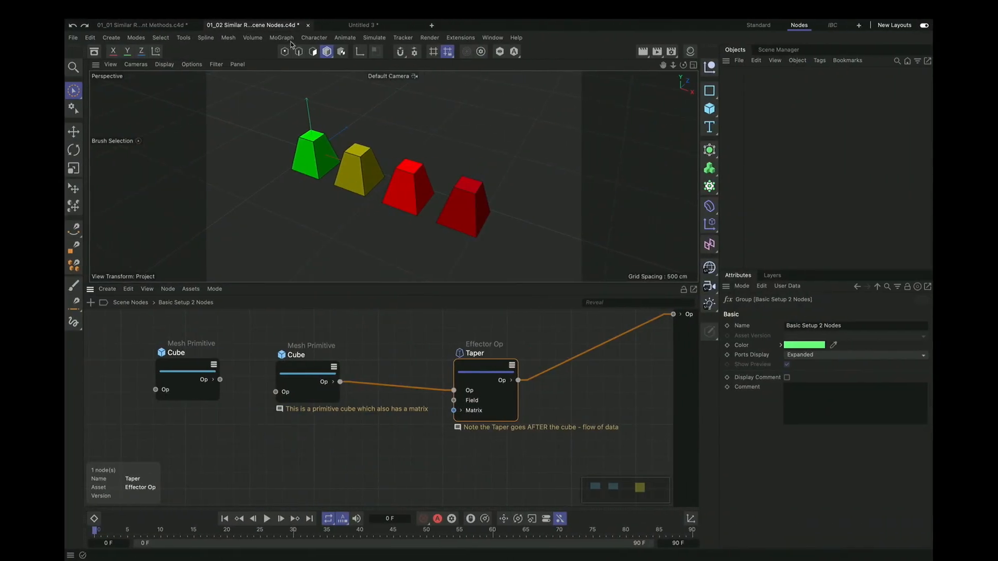
# Step: Close the Scene Nodes project, the Untitled 3 project and the Different Methods project without saving any changes
pyautogui.click(308, 25)
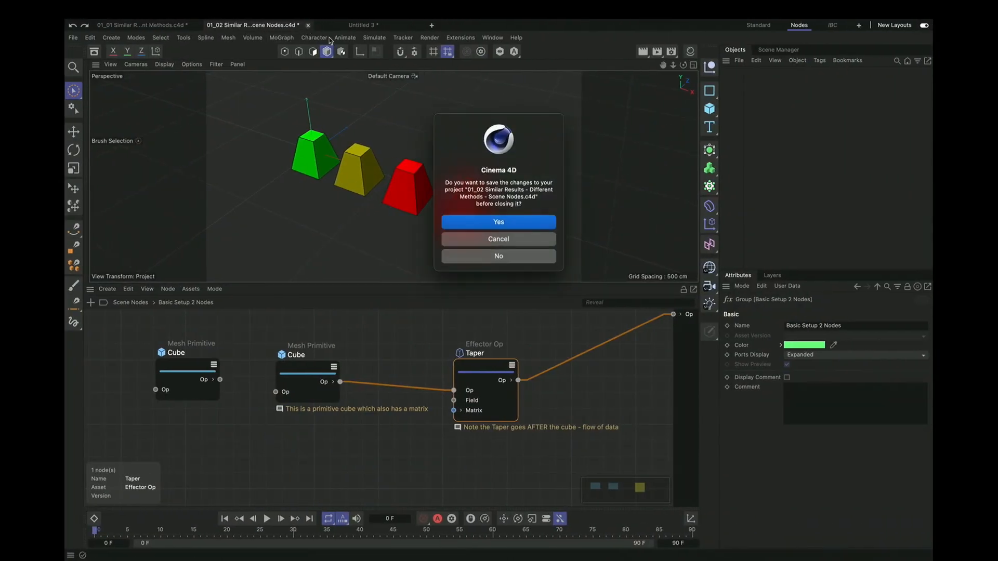
pyautogui.click(540, 254)
pyautogui.click(304, 25)
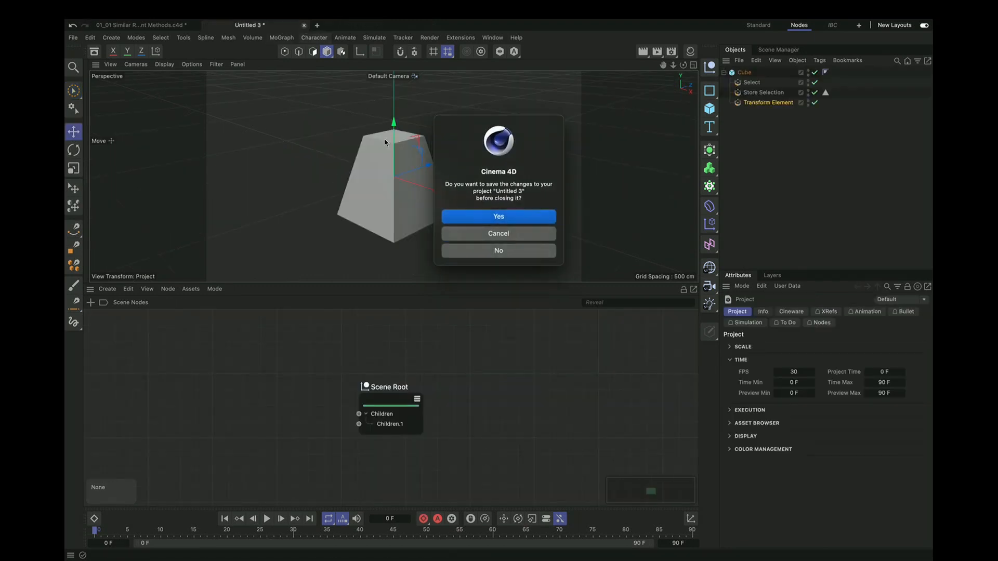
pyautogui.click(508, 252)
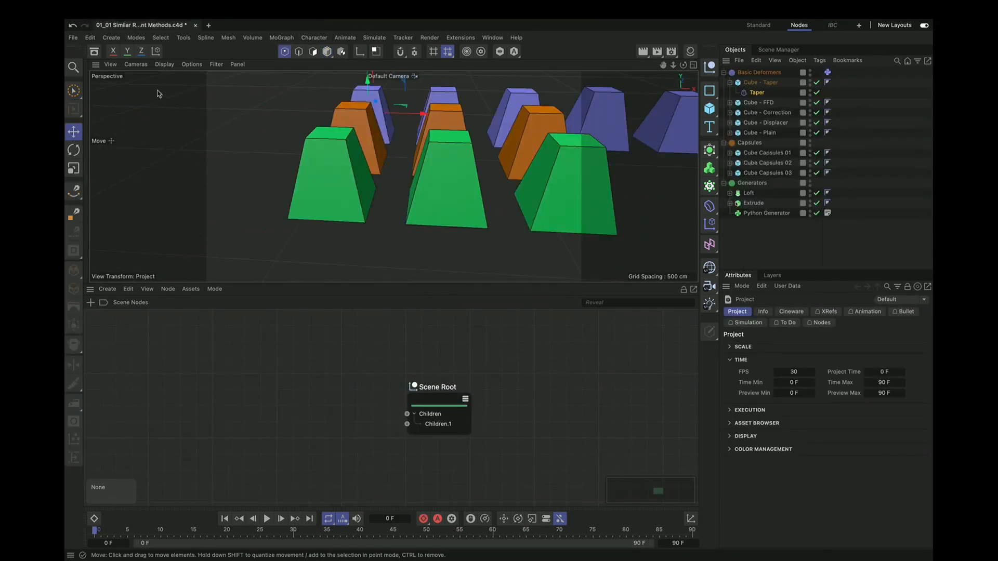
pyautogui.click(196, 39)
pyautogui.click(197, 39)
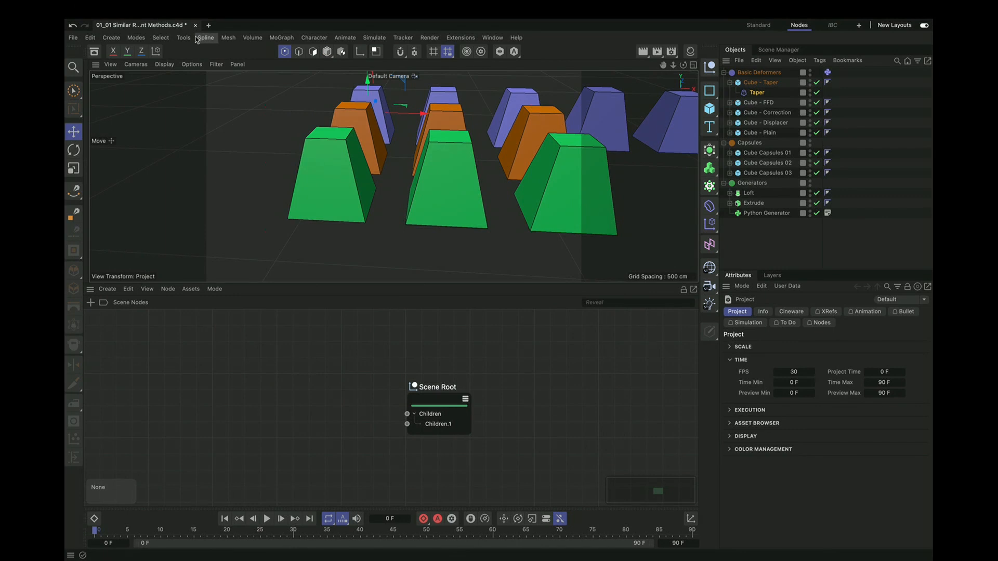
pyautogui.click(196, 25)
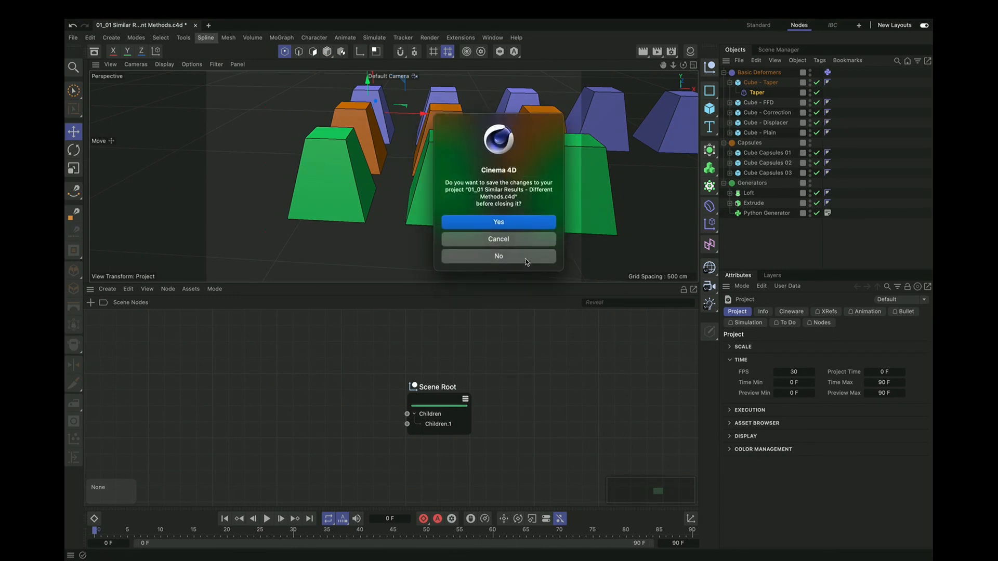
pyautogui.click(526, 260)
# Step: Switch to the IBC layout, search the assets for "02", and open 02_01 Bridge Spline Wrap Start.c4d from the 02 folder
pyautogui.click(833, 24)
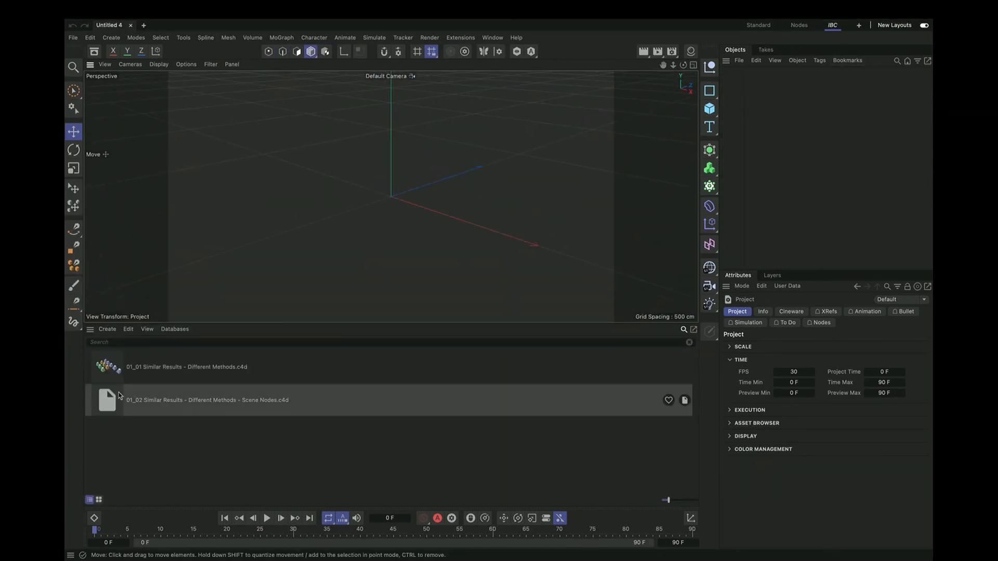
pyautogui.click(164, 343)
pyautogui.write('02')
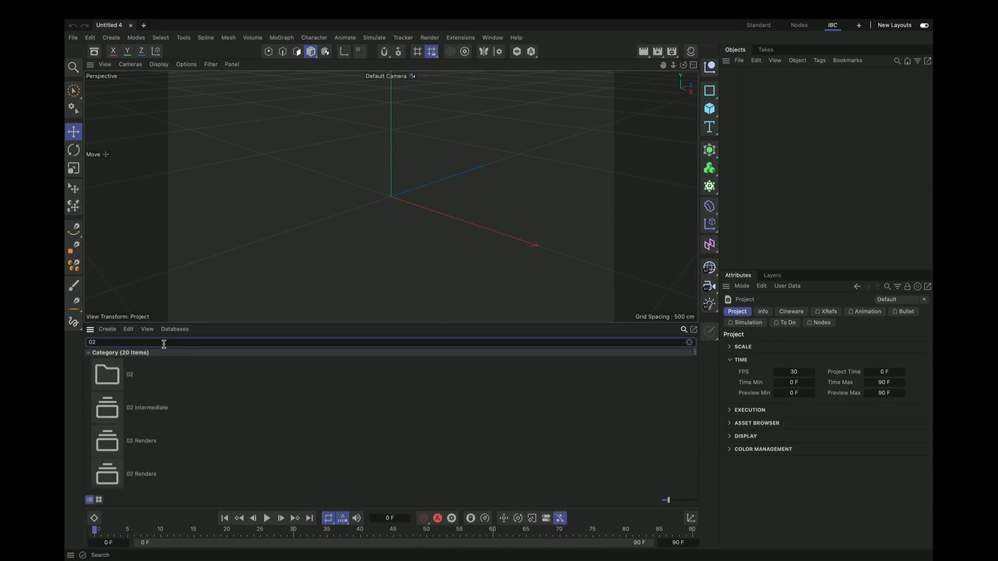
pyautogui.doubleClick(106, 385)
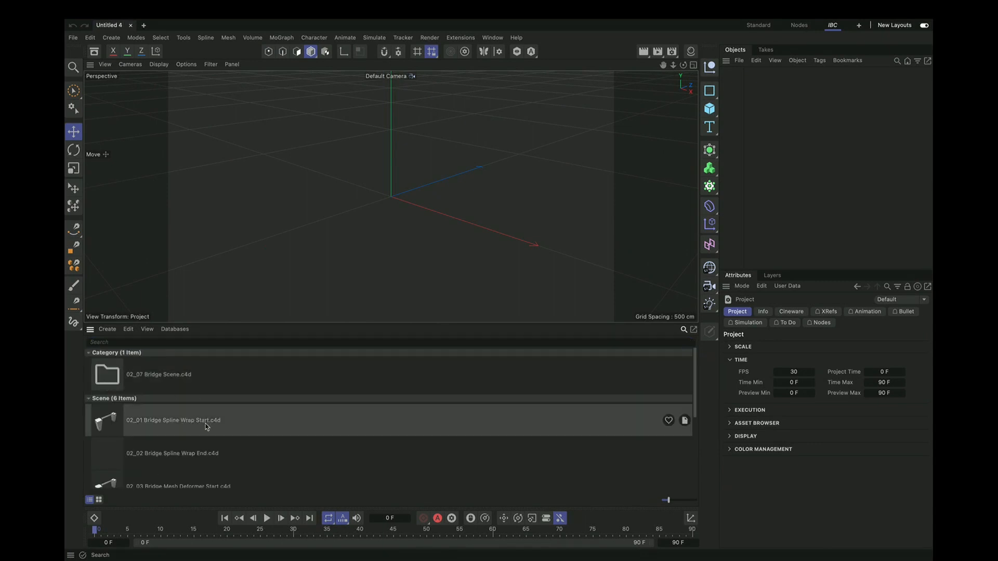
pyautogui.doubleClick(108, 423)
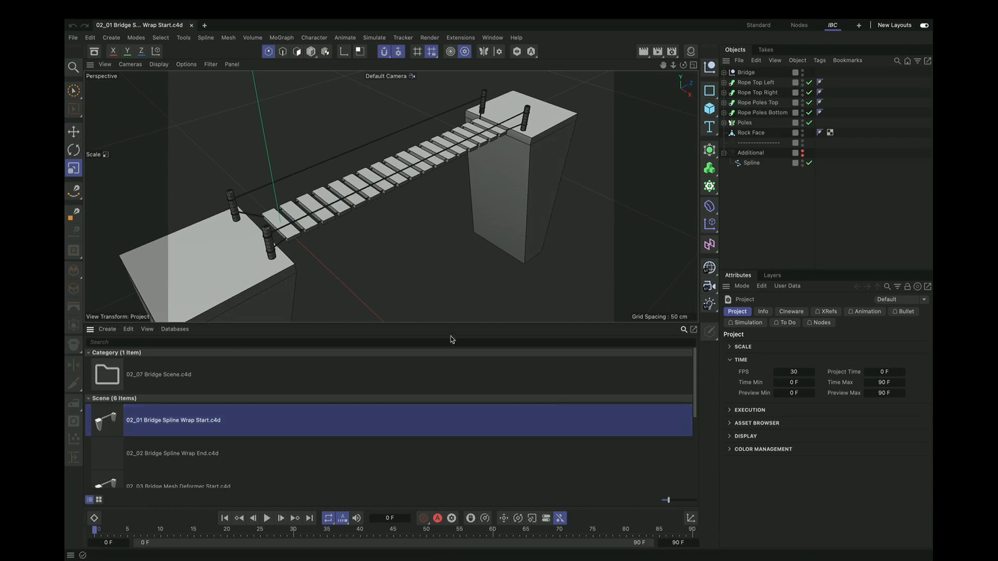
# Step: Hide the asset browser to enlarge the viewport and add a Spline Wrap deformer to the bridge scene
pyautogui.middleClick(91, 329)
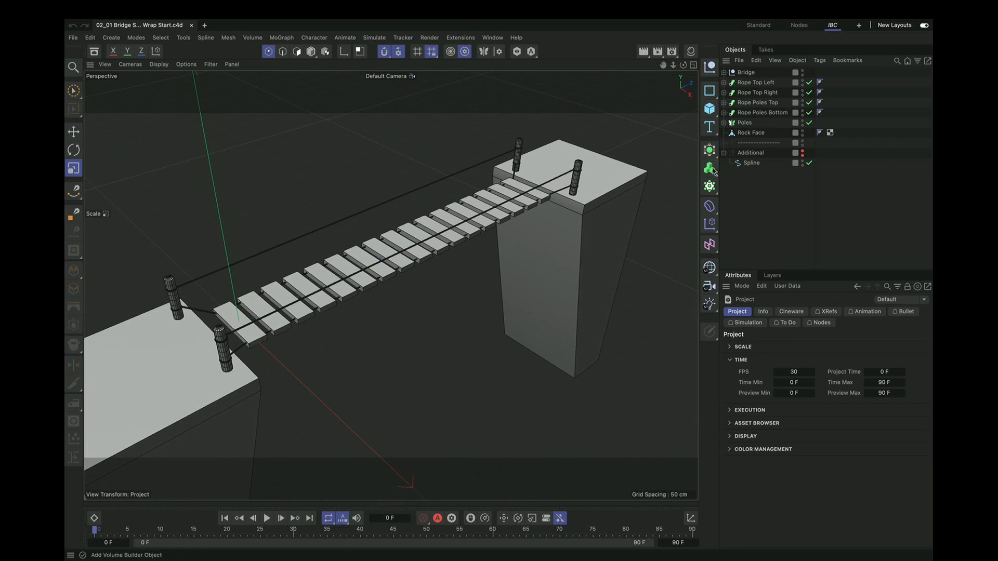
pyautogui.click(715, 211)
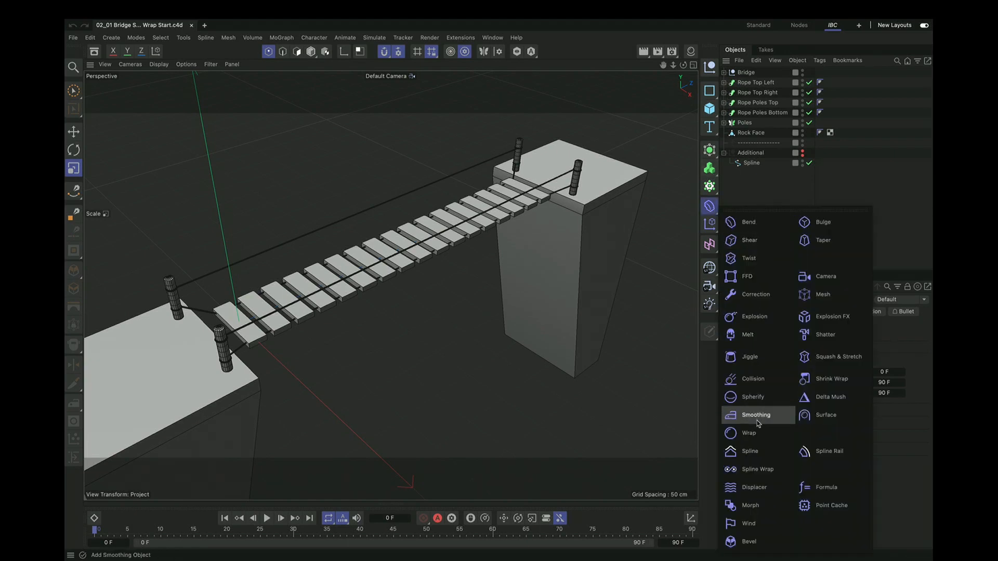
pyautogui.click(759, 469)
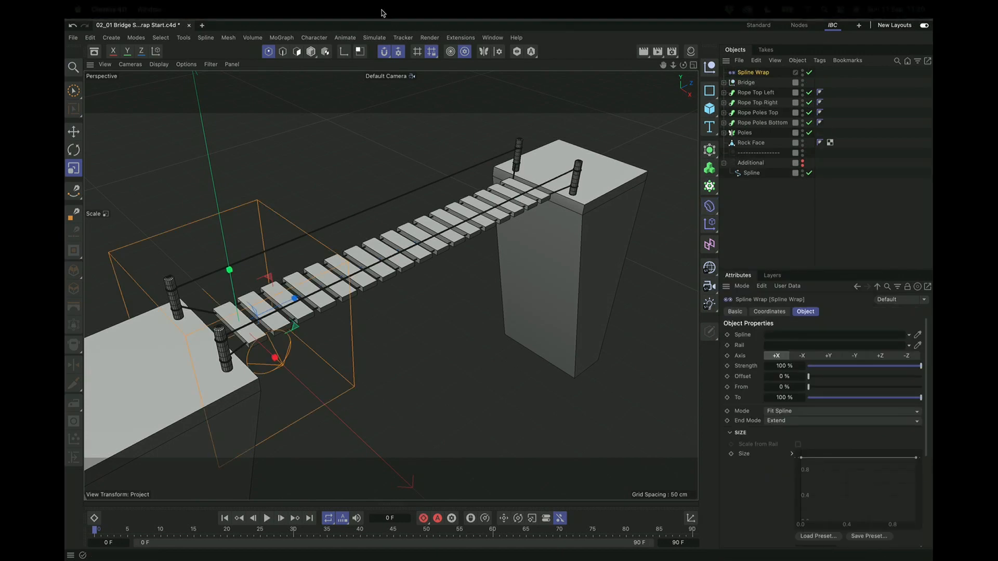
# Step: Place the Spline Wrap deformer inside the outer Bridge group, above the Bridge Connect object
pyautogui.click(723, 82)
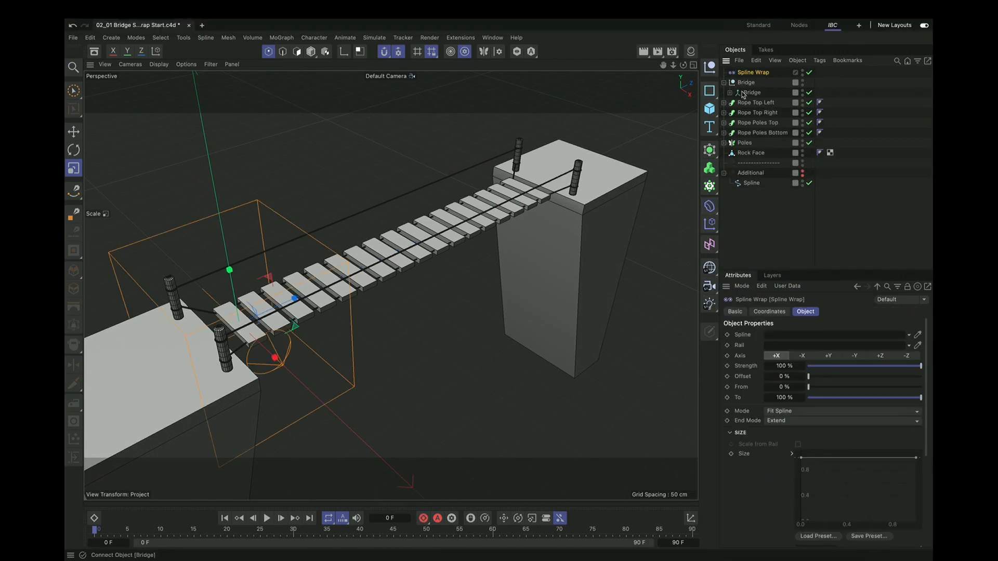
pyautogui.click(752, 92)
pyautogui.click(730, 93)
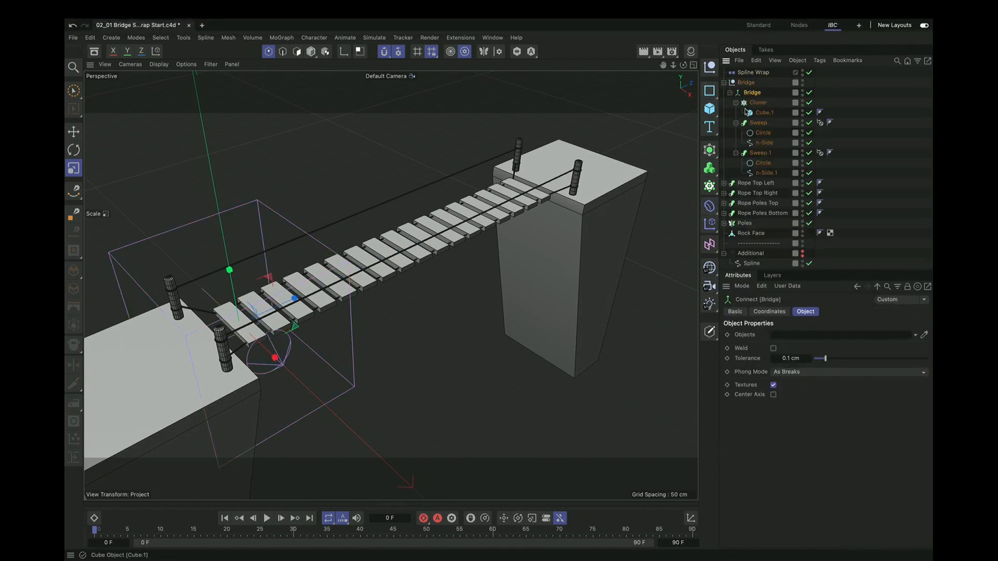
pyautogui.click(729, 93)
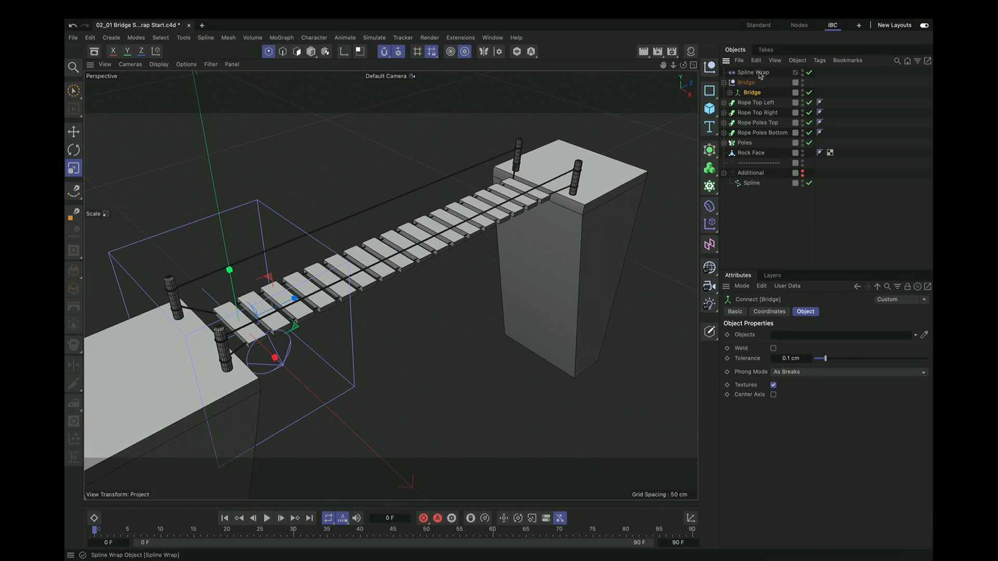
pyautogui.moveTo(760, 76); pyautogui.dragTo(757, 86)
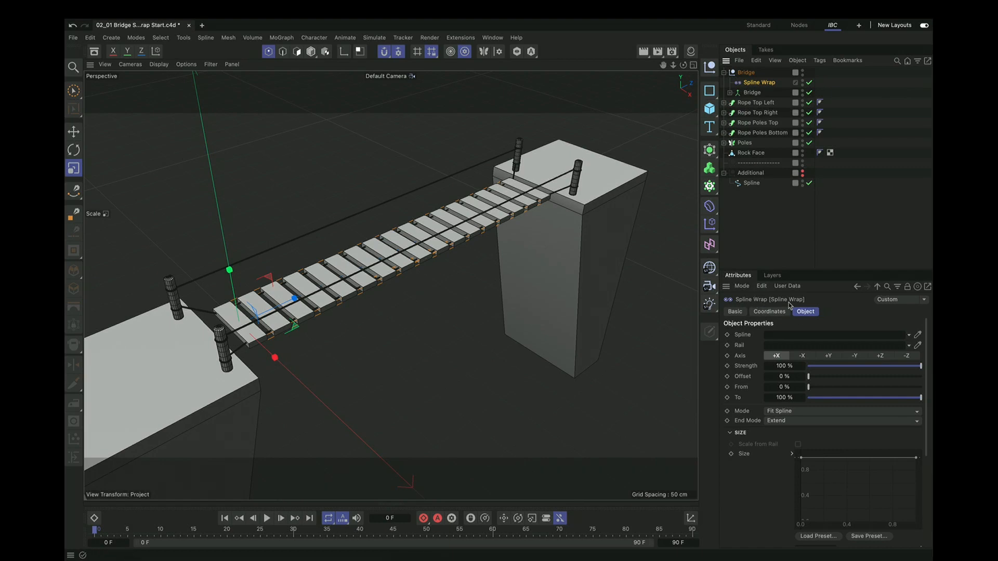
# Step: Make the Spline Wrap follow the Spline object along the +Z axis, with a banking rotation of 90°
pyautogui.moveTo(749, 185); pyautogui.dragTo(786, 337)
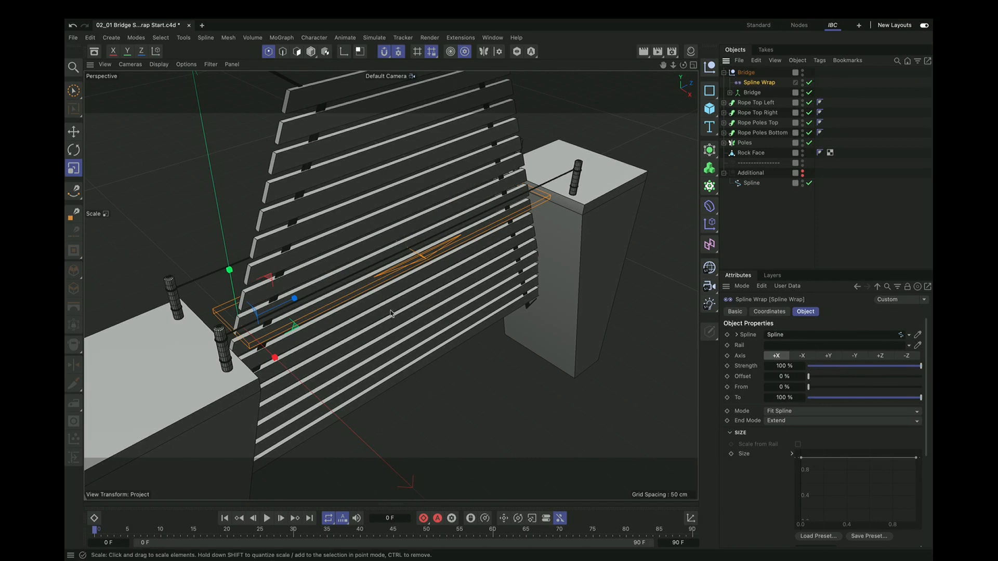
pyautogui.click(880, 356)
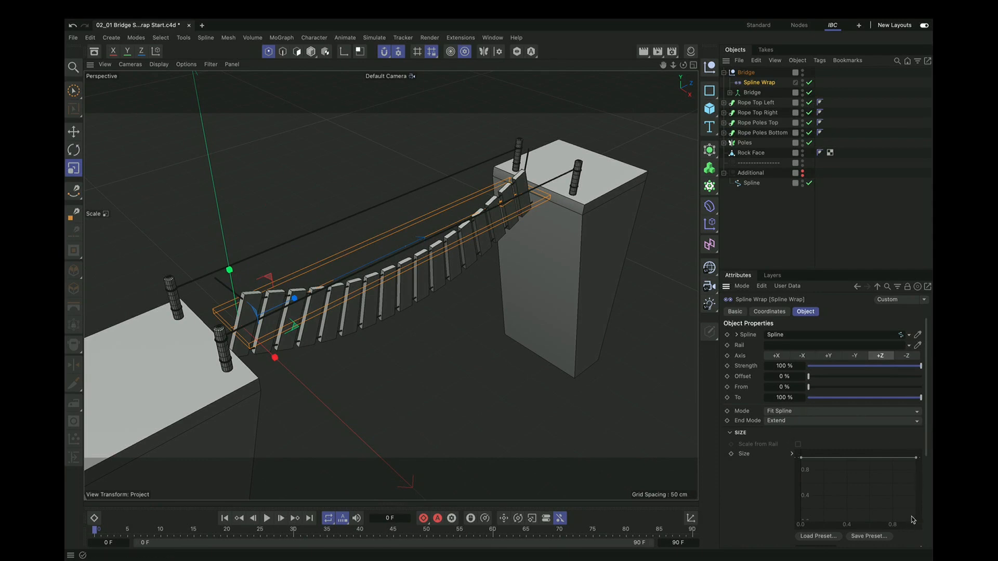
pyautogui.scroll(-4, 889, 504)
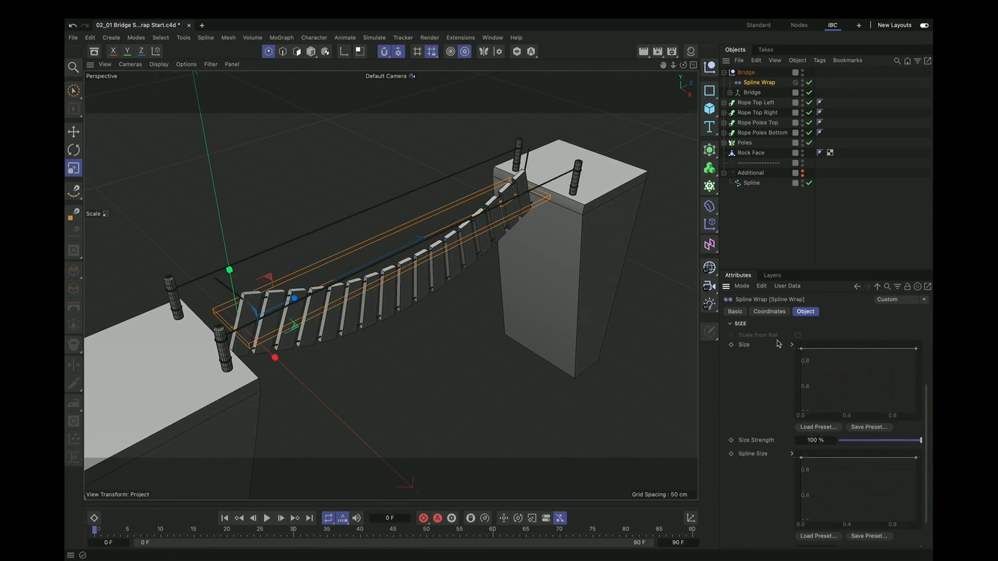
pyautogui.click(730, 324)
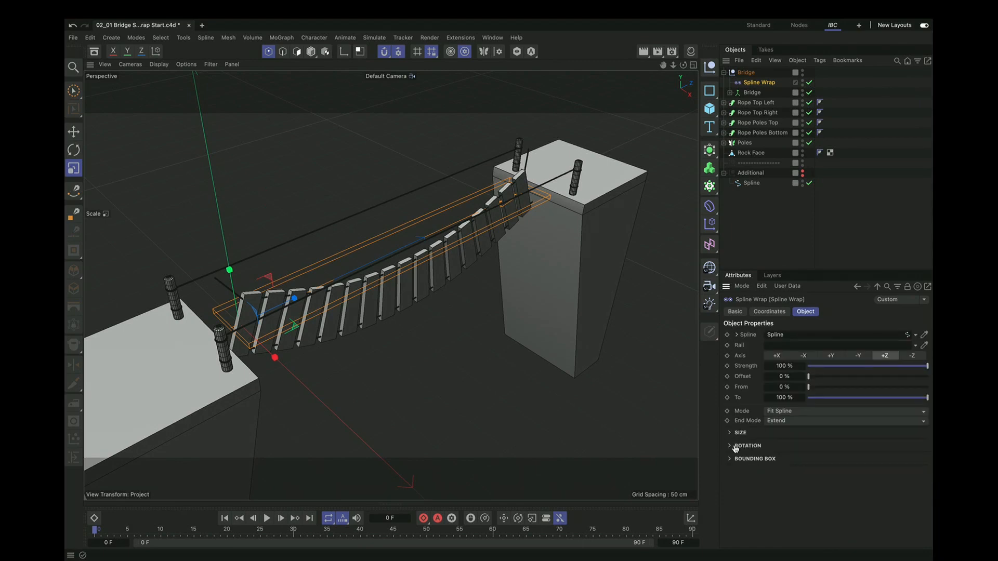
pyautogui.click(735, 447)
pyautogui.click(828, 478)
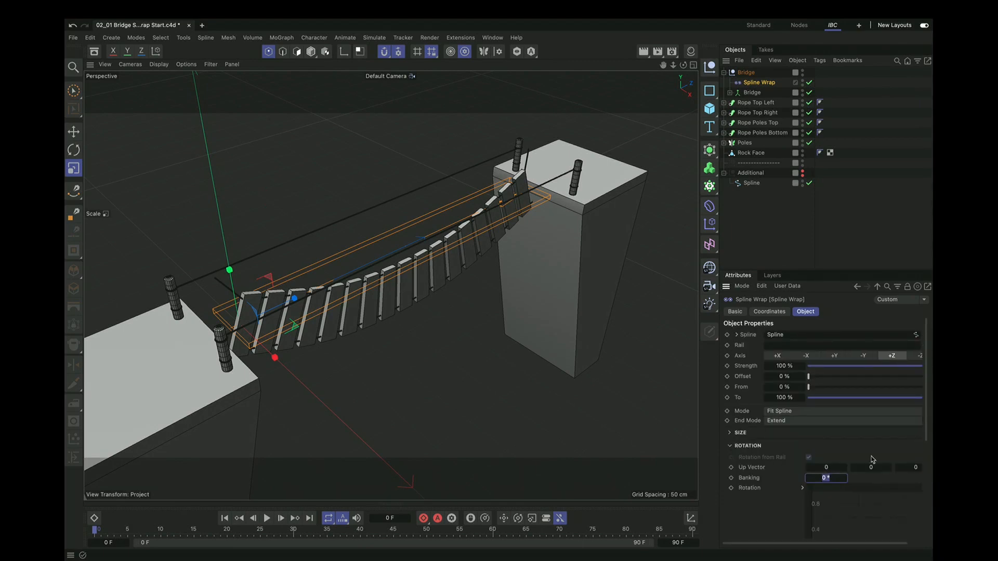
pyautogui.write('90')
pyautogui.press('Return')
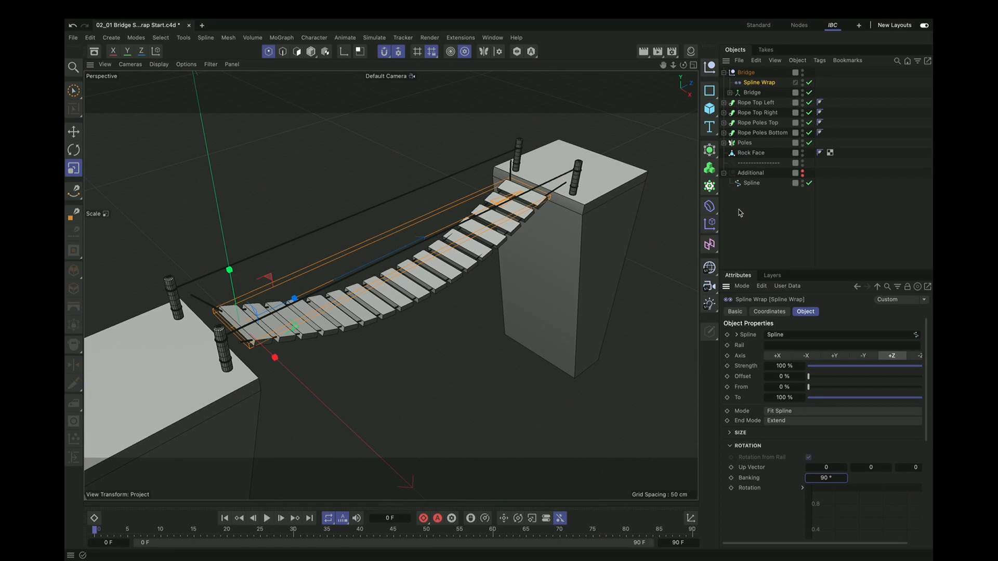
# Step: Try to reshape the n-Side.1 spline of Rope Top Right with the Spline Pen
pyautogui.scroll(5, 575, 208)
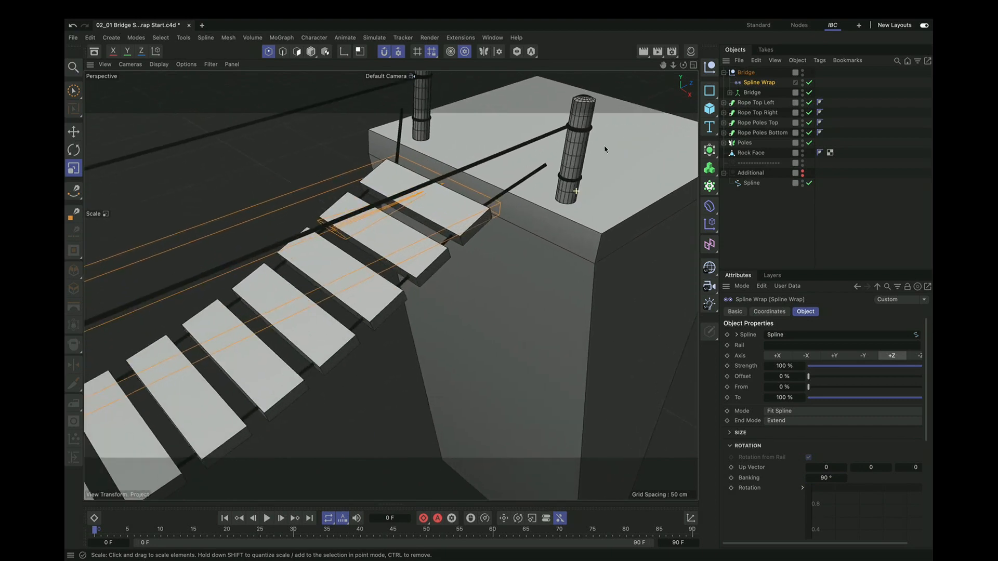
pyautogui.scroll(3, 545, 177)
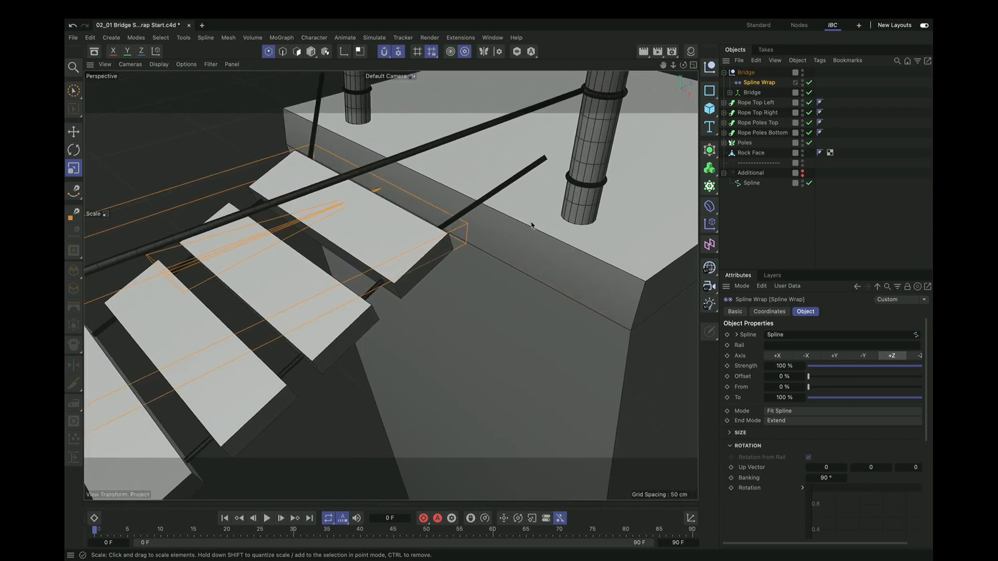
pyautogui.scroll(-8, 549, 210)
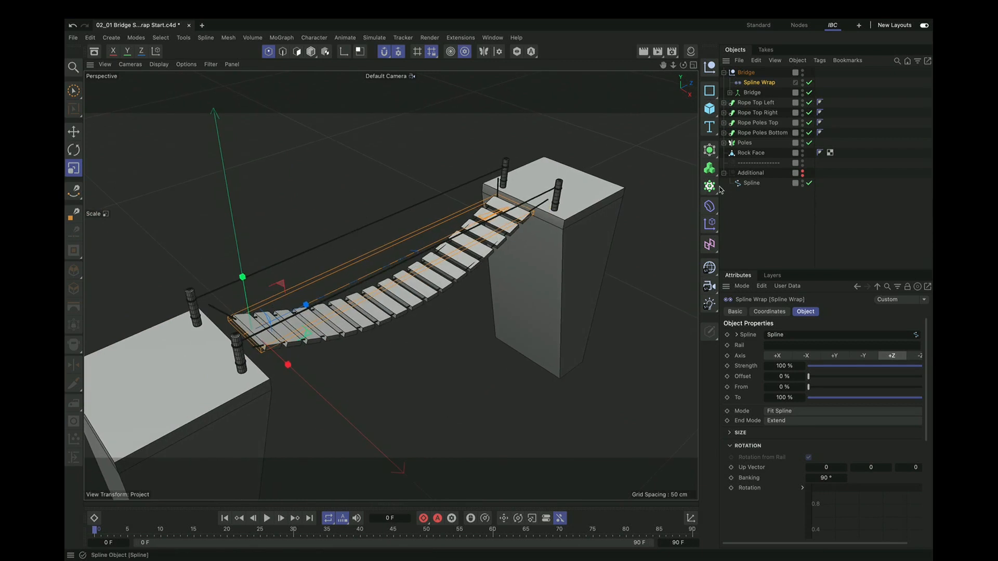
pyautogui.click(724, 112)
pyautogui.click(754, 132)
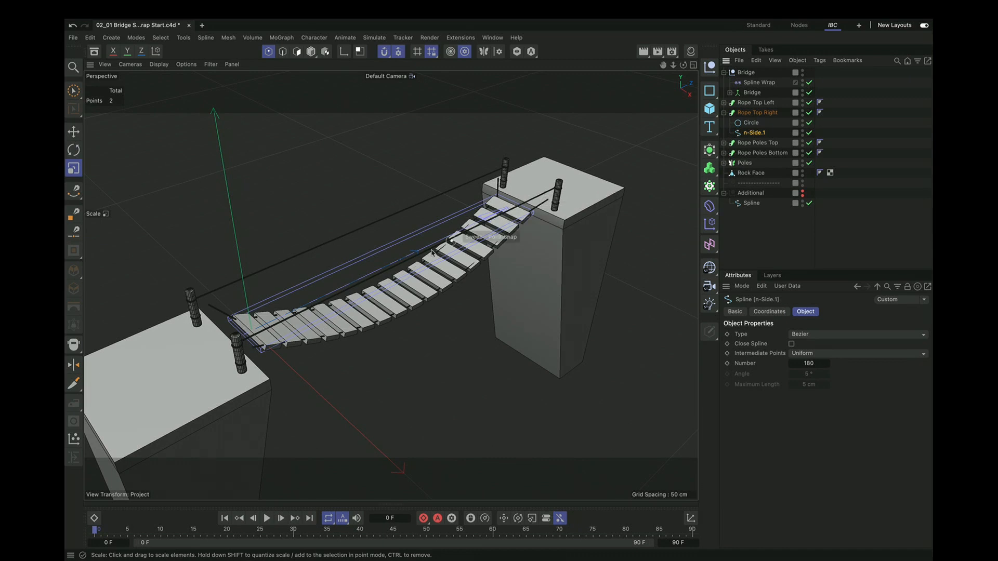
pyautogui.click(78, 196)
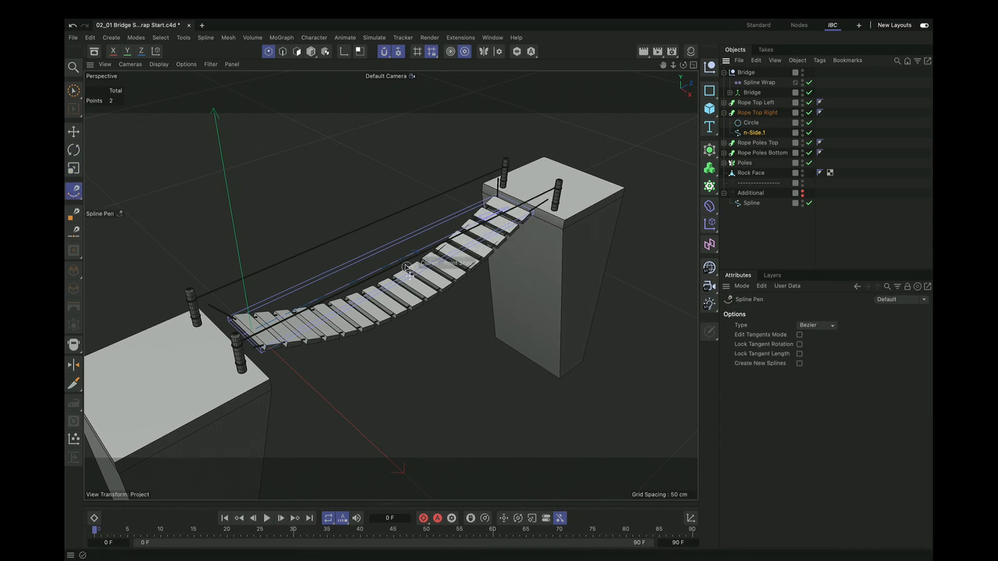
pyautogui.scroll(5, 401, 280)
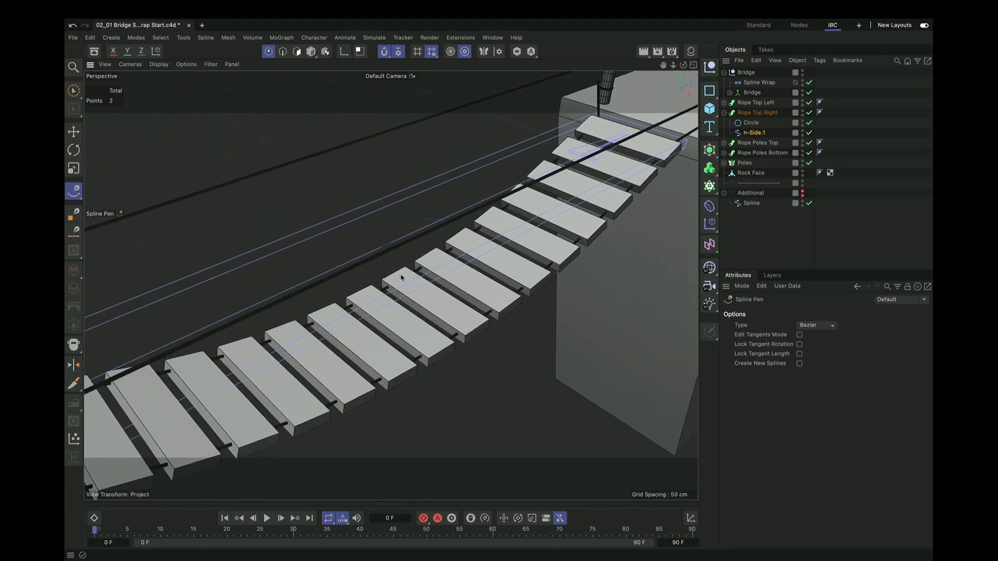
pyautogui.moveTo(396, 245)
pyautogui.mouseDown()
pyautogui.moveTo(409, 290)
pyautogui.moveTo(402, 258)
pyautogui.mouseUp()
pyautogui.press('super+z')
# Step: Open 02_02 Bridge Spline Wrap End.c4d and 02_03 Bridge Mesh Deformer Start.c4d from the asset browser, leaving the browser hidden
pyautogui.click(129, 508)
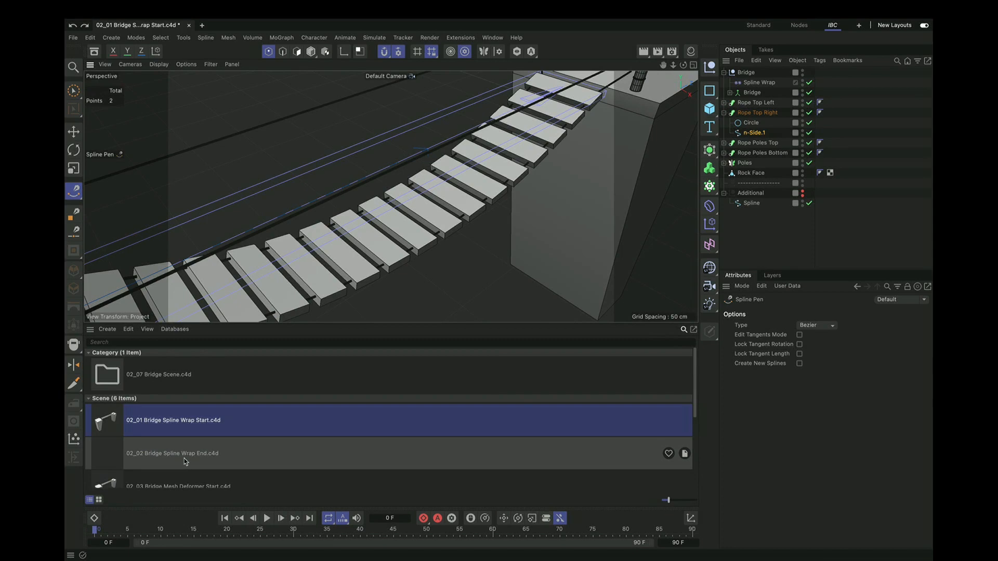
pyautogui.doubleClick(184, 462)
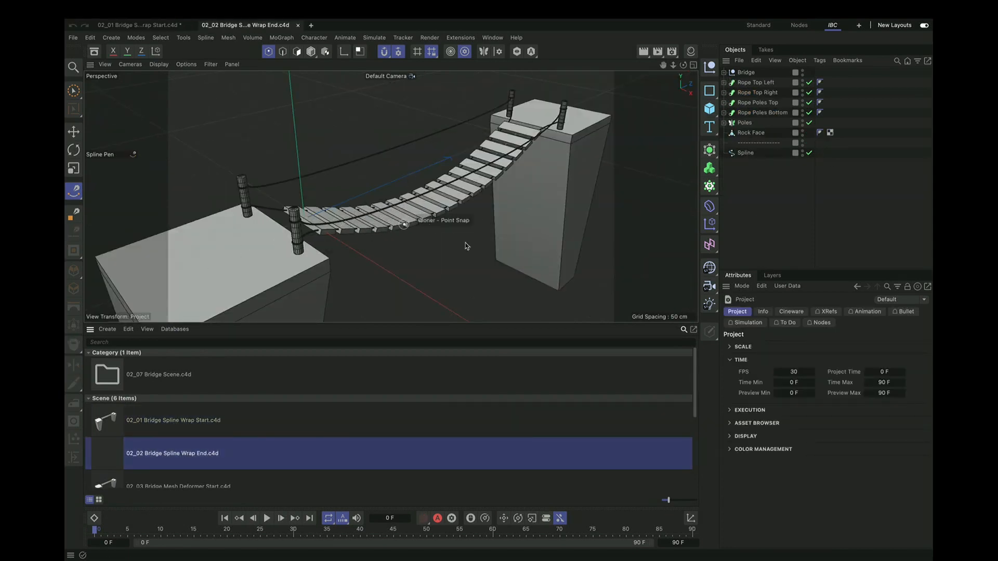
pyautogui.doubleClick(191, 487)
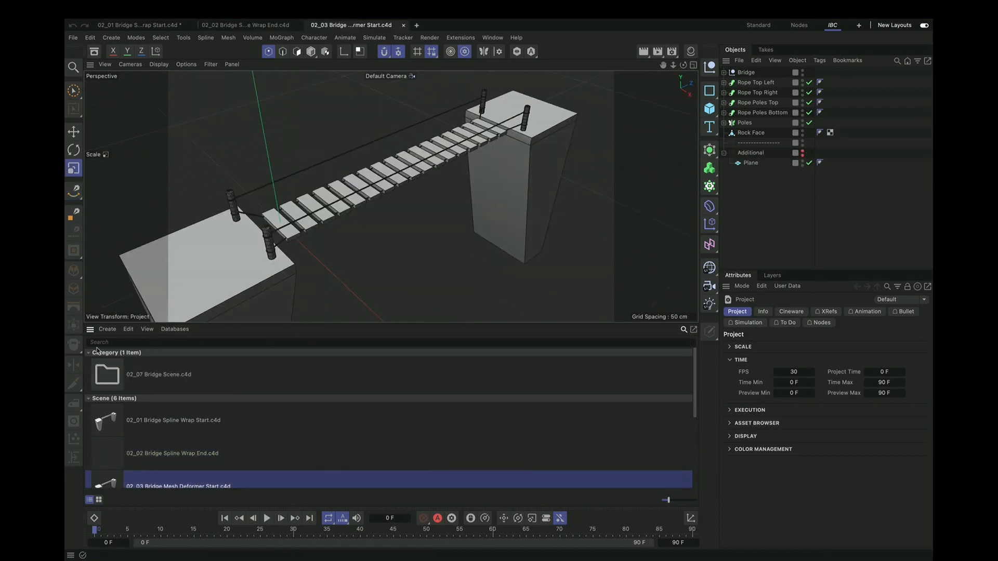
pyautogui.keyDown('ctrl'); pyautogui.click(90, 329); pyautogui.keyUp('ctrl')
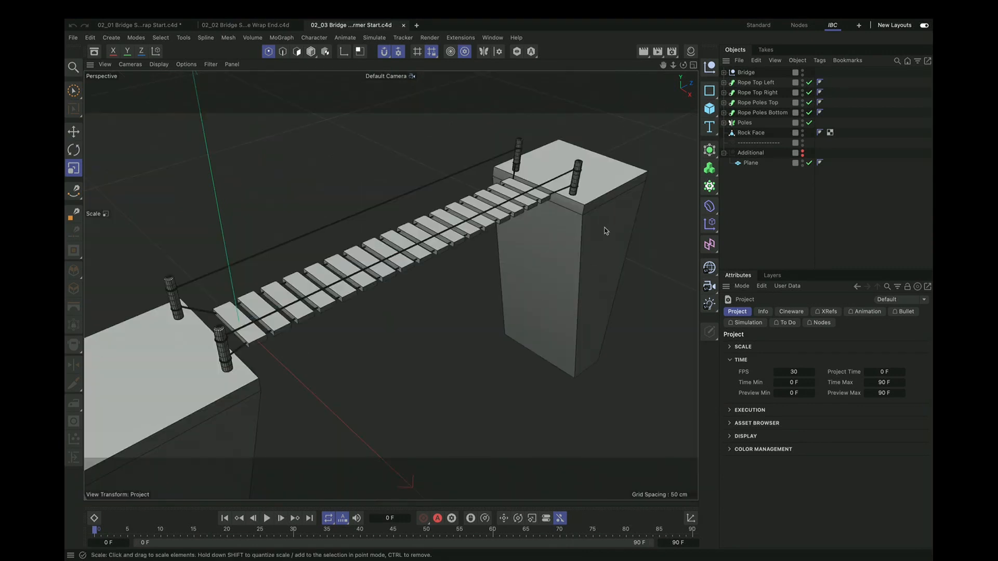
# Step: Solo the Plane in the viewport and move it out of the Additional group
pyautogui.click(751, 164)
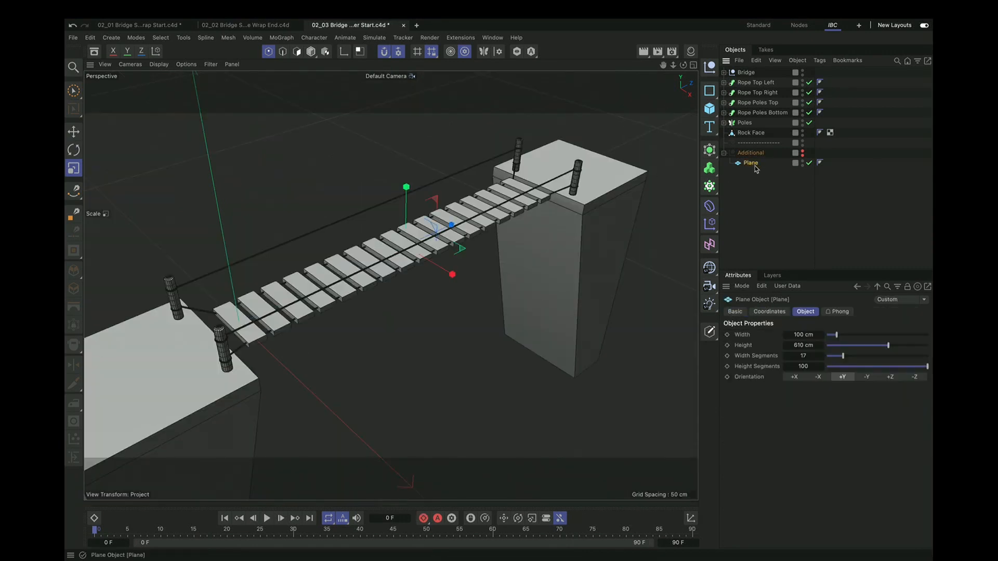
pyautogui.click(518, 52)
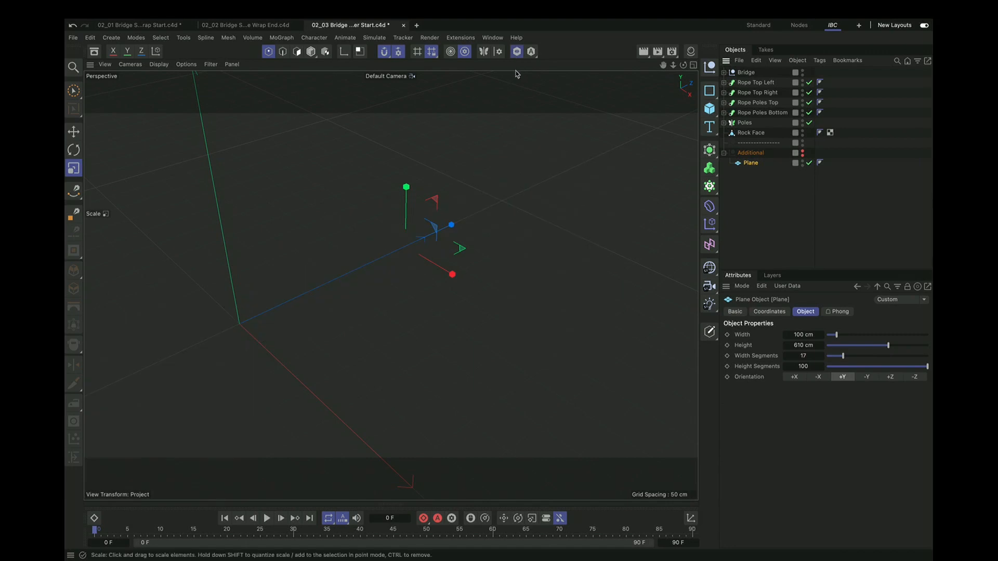
pyautogui.moveTo(754, 169); pyautogui.dragTo(752, 173)
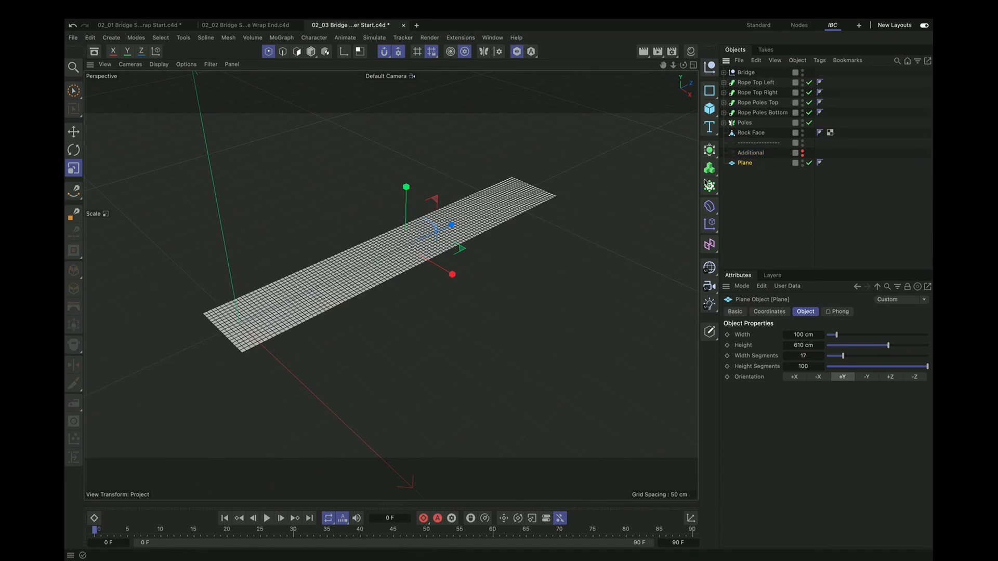
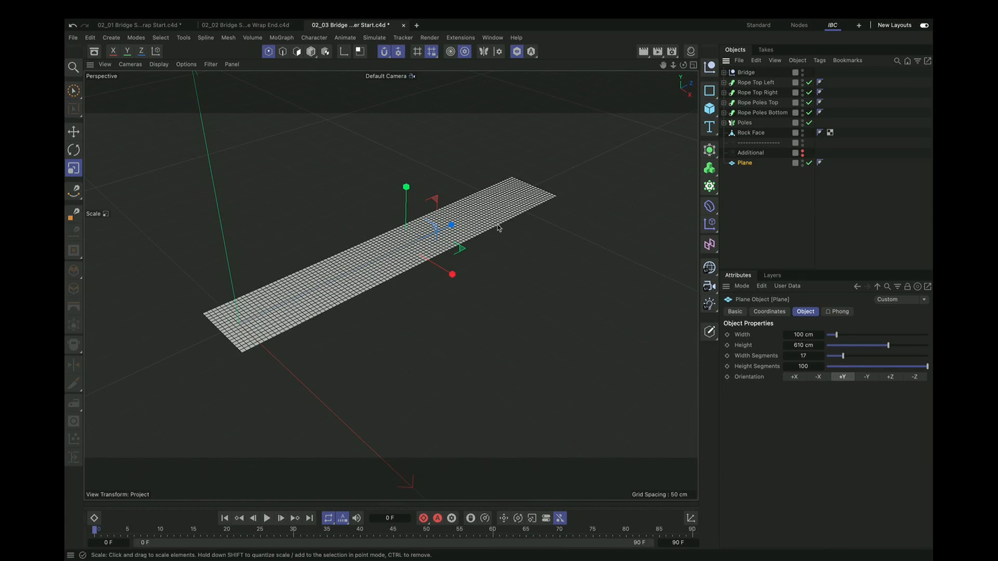
# Step: Show the Plane in the enlarged Top view and make it an editable polygon object
pyautogui.click(694, 65)
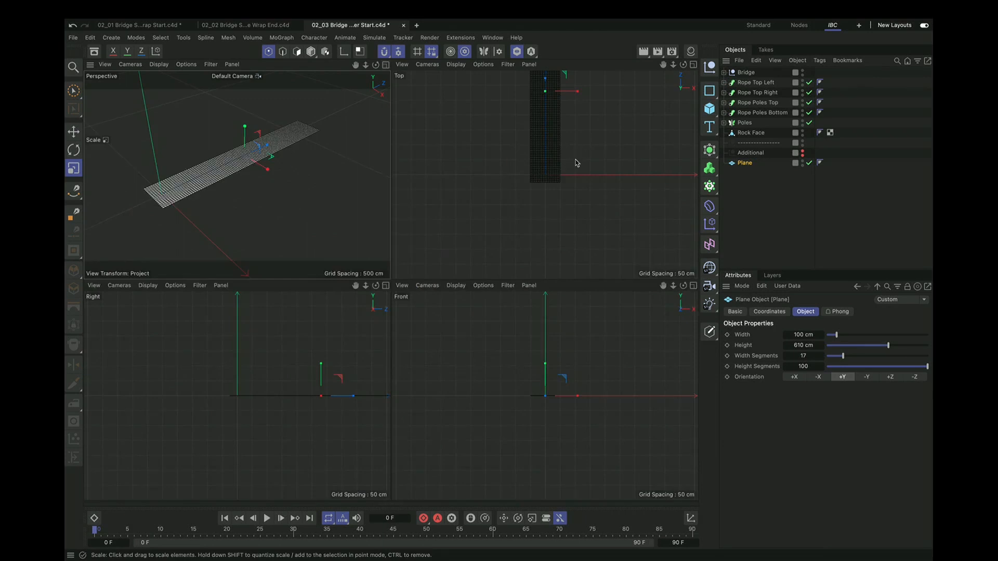
pyautogui.middleClick(670, 84)
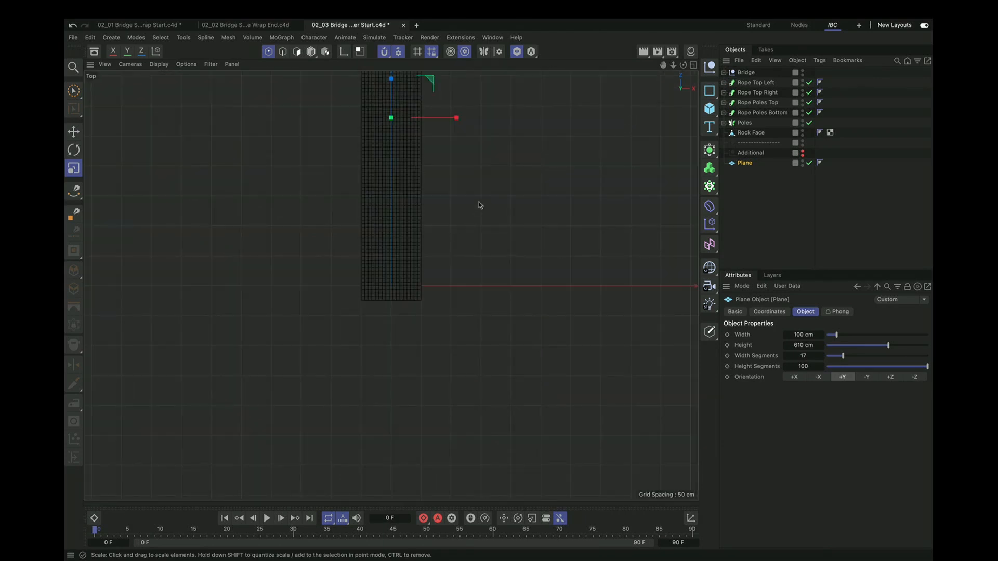
pyautogui.keyDown('alt'); pyautogui.moveTo(553, 201); pyautogui.dragTo(562, 294, button='middle'); pyautogui.keyUp('alt')
pyautogui.press('c')
pyautogui.keyDown('alt'); pyautogui.moveTo(503, 213); pyautogui.dragTo(512, 301, button='middle'); pyautogui.keyUp('alt')
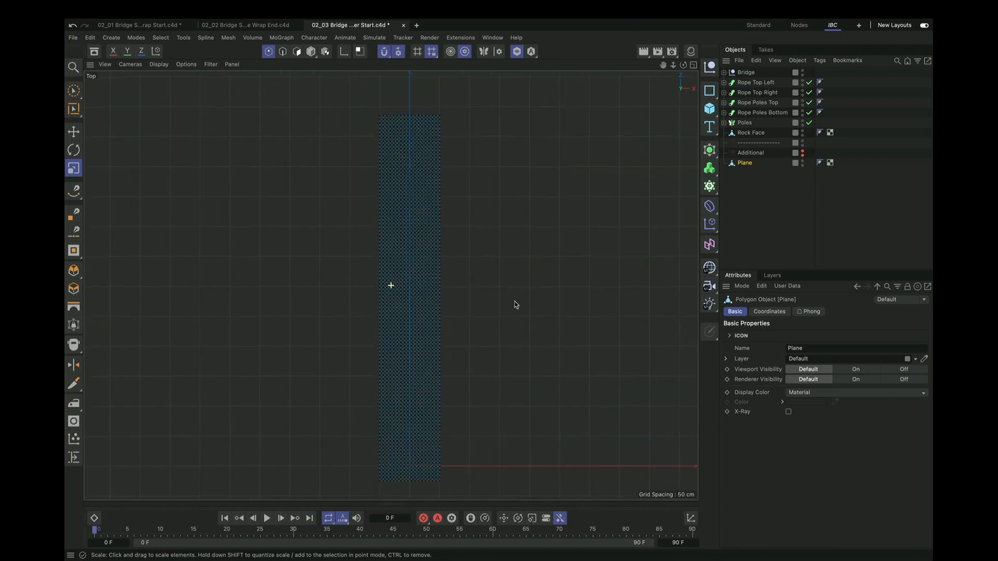
# Step: Select the two outermost rows of points at both short ends of the Plane with Rectangle Selection
pyautogui.moveTo(73, 90); pyautogui.dragTo(127, 125)
pyautogui.scroll(8, 380, 167)
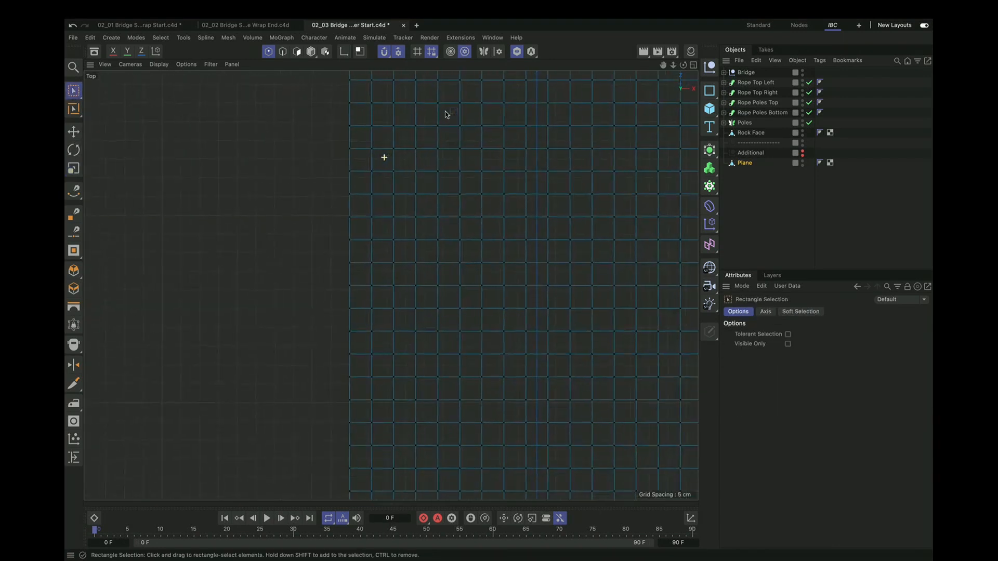
pyautogui.scroll(-2, 446, 202)
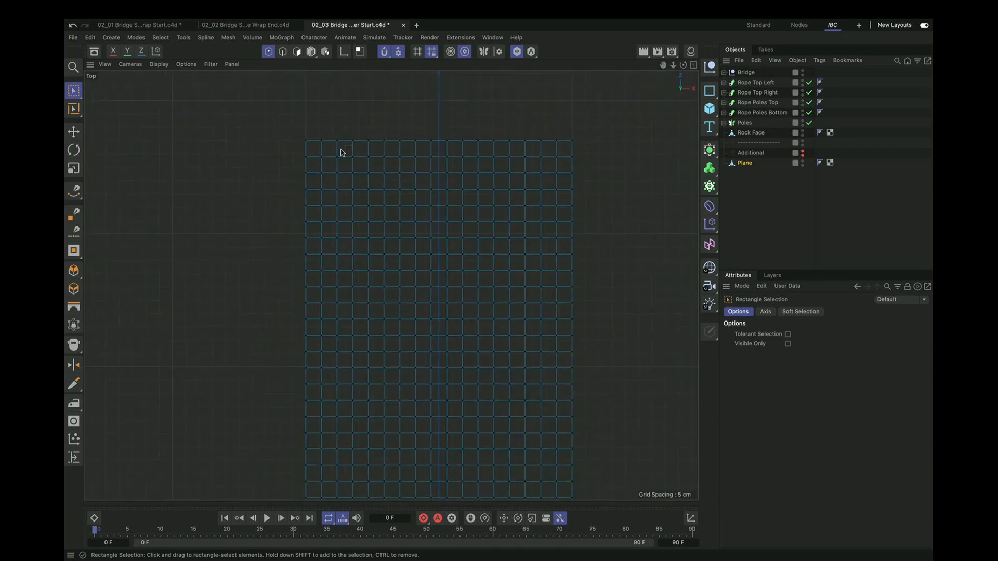
pyautogui.moveTo(301, 134); pyautogui.dragTo(593, 166)
pyautogui.keyDown('alt'); pyautogui.moveTo(552, 283); pyautogui.dragTo(512, 358, button='right'); pyautogui.keyUp('alt')
pyautogui.keyDown('alt'); pyautogui.moveTo(520, 484); pyautogui.dragTo(495, 278, button='middle'); pyautogui.keyUp('alt')
pyautogui.keyDown('alt'); pyautogui.moveTo(511, 396); pyautogui.dragTo(529, 377, button='right'); pyautogui.keyUp('alt')
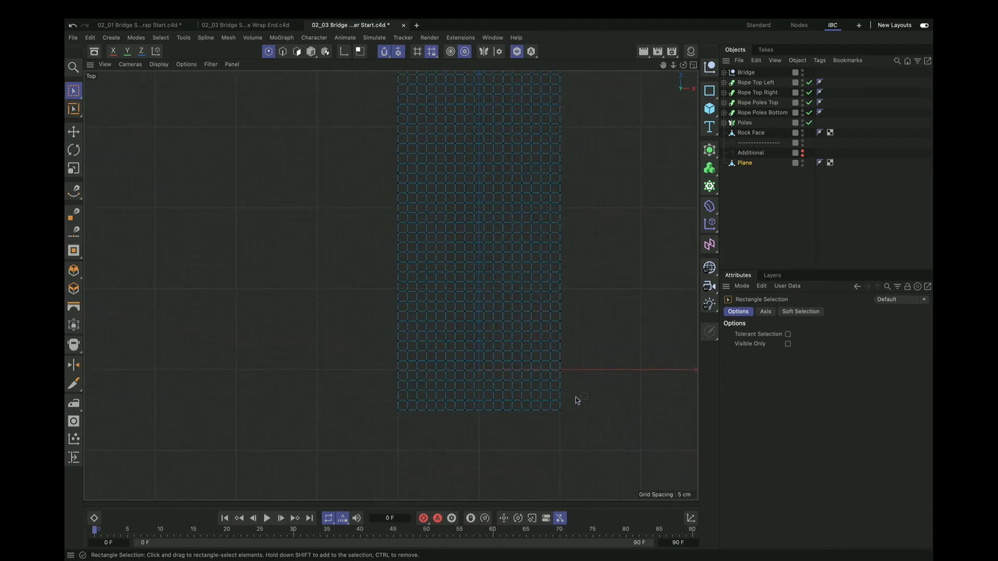
pyautogui.moveTo(575, 398); pyautogui.dragTo(377, 445)
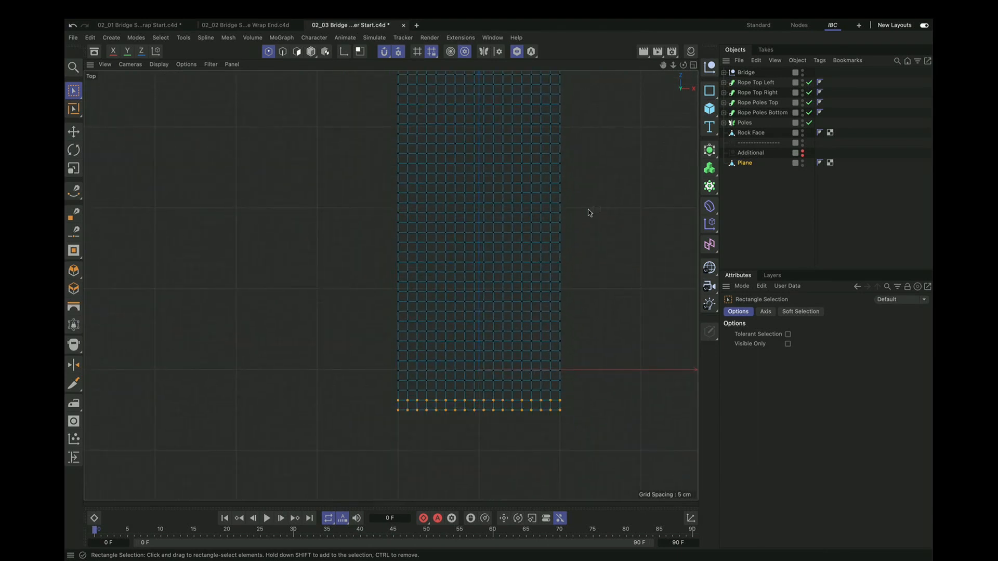
# Step: Add a Cloth simulation tag to the Plane
pyautogui.click(744, 163)
pyautogui.click(820, 60)
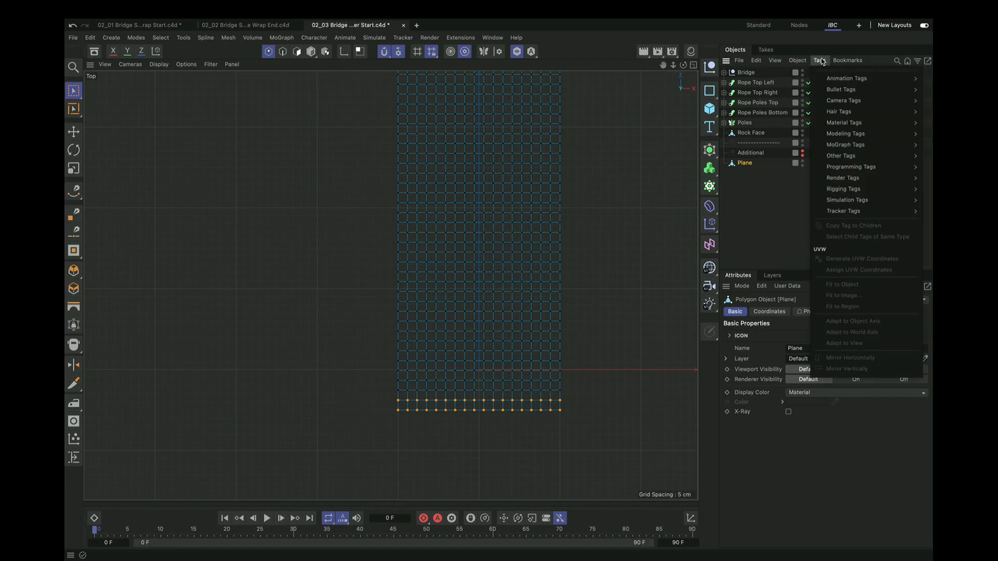
pyautogui.moveTo(837, 200)
pyautogui.click(778, 206)
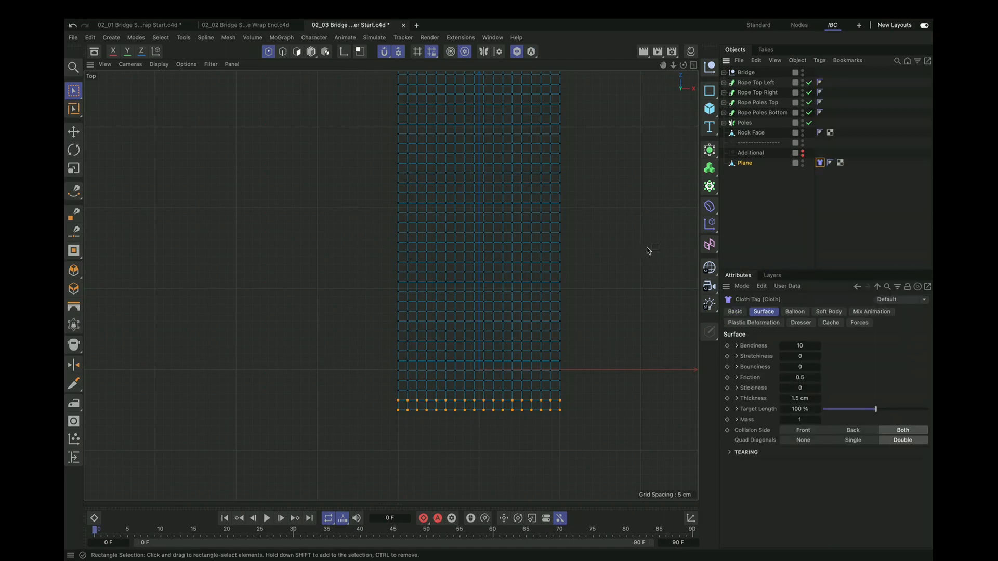
# Step: Set the selected end points as the Cloth tag's fix points and return to the full Perspective view
pyautogui.click(801, 323)
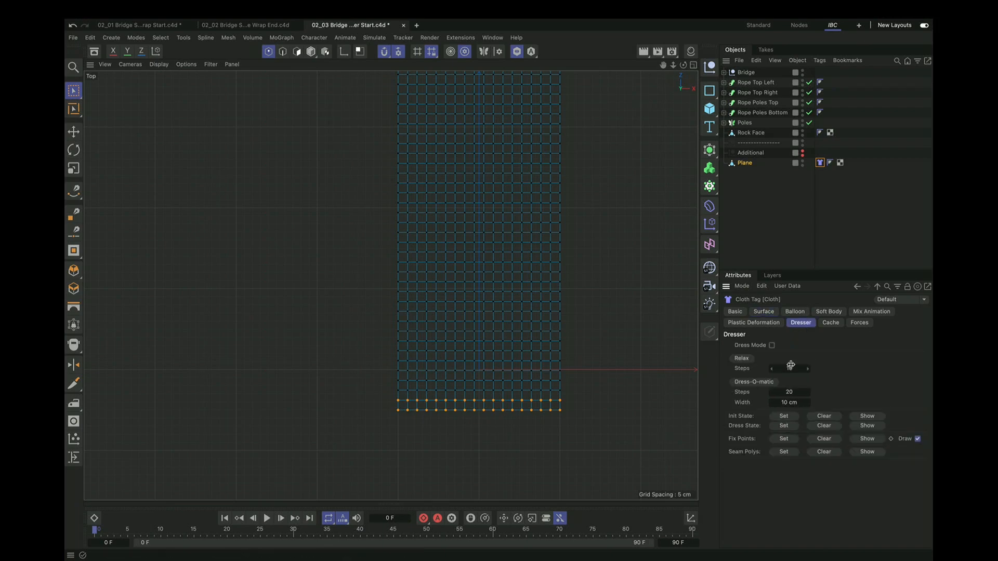
pyautogui.click(785, 439)
pyautogui.middleClick(329, 180)
pyautogui.middleClick(268, 176)
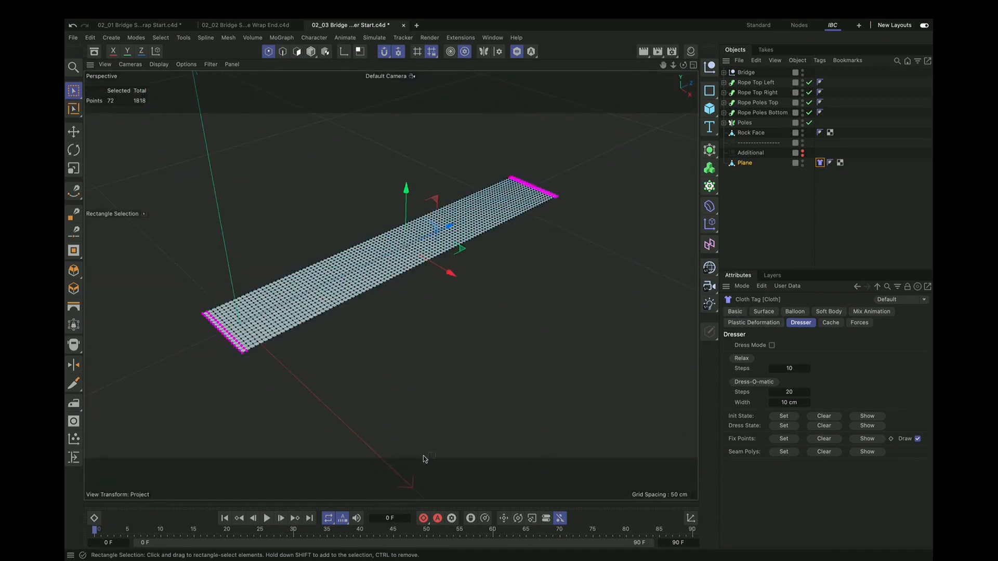
# Step: Play the cloth simulation, switch to Model mode and set the Cloth tag's surface Bendiness to 0
pyautogui.click(267, 518)
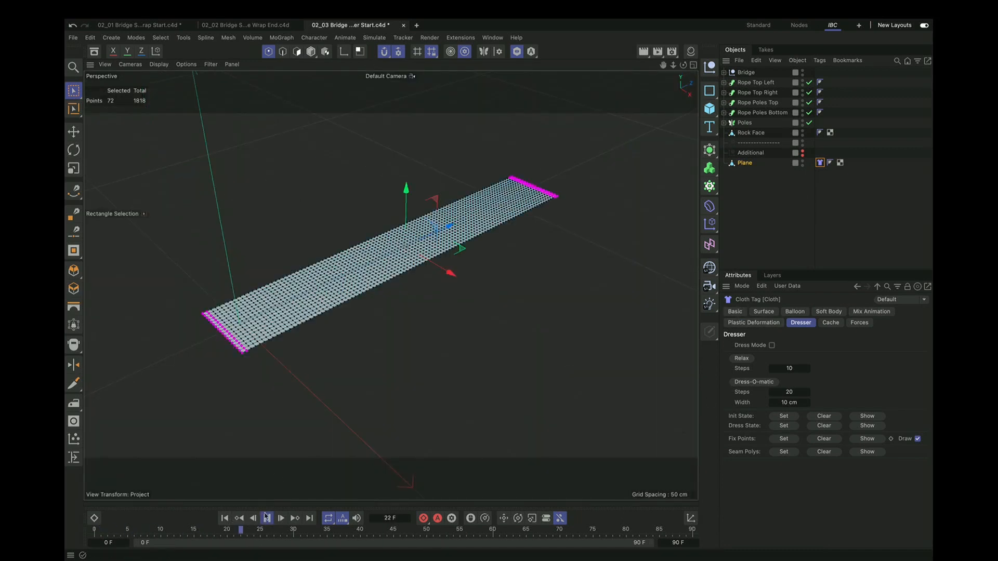
pyautogui.click(311, 52)
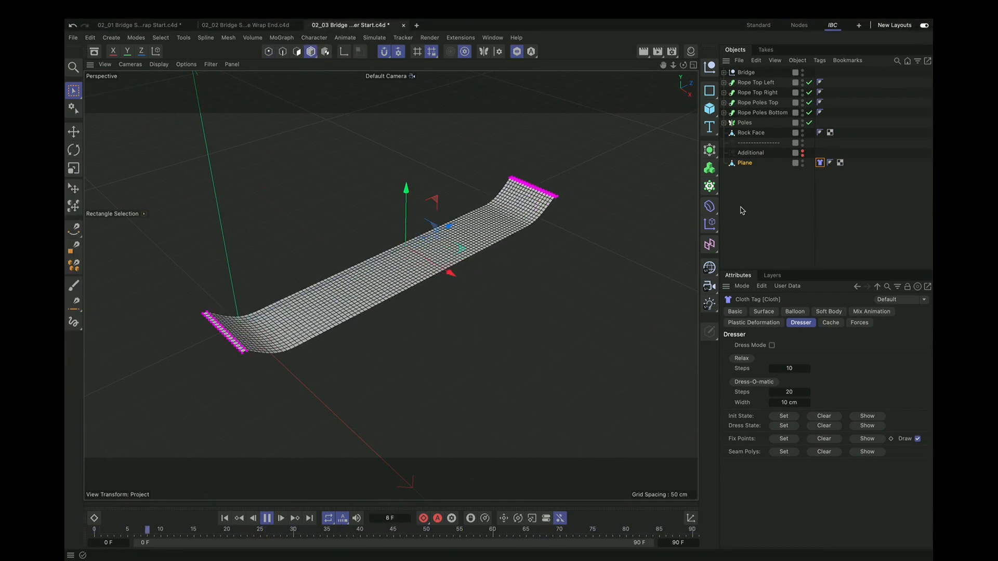
pyautogui.click(765, 312)
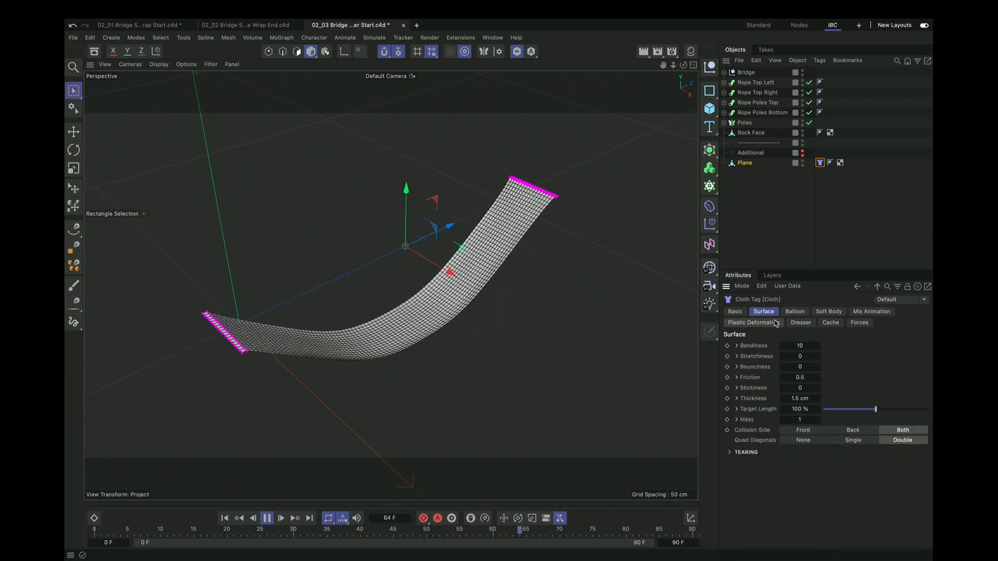
pyautogui.moveTo(805, 346); pyautogui.dragTo(626, 356)
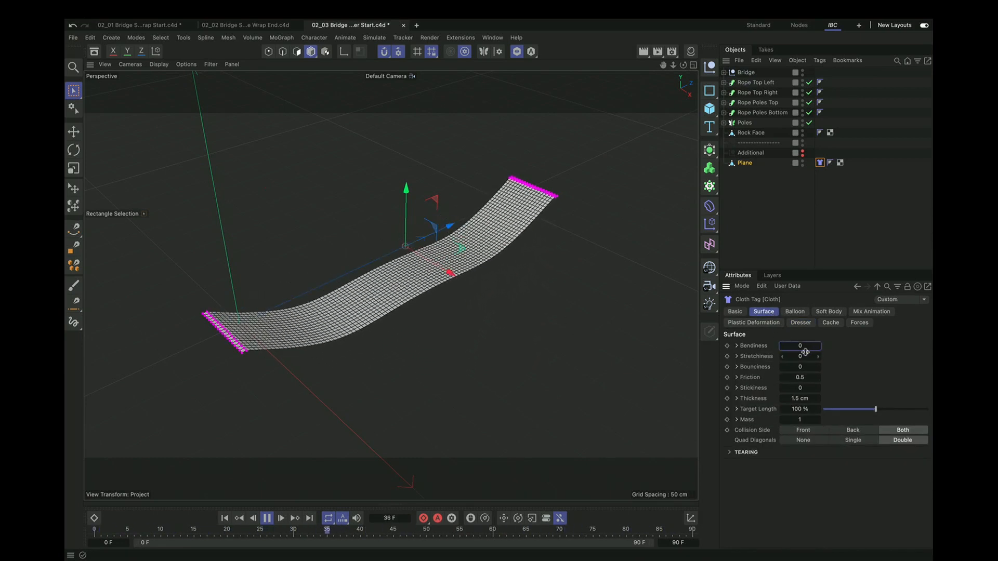
# Step: Raise the simulation Substeps in the project settings to 40 while the cloth keeps playing
pyautogui.press('x')
pyautogui.hotkey('ctrl', 'd')
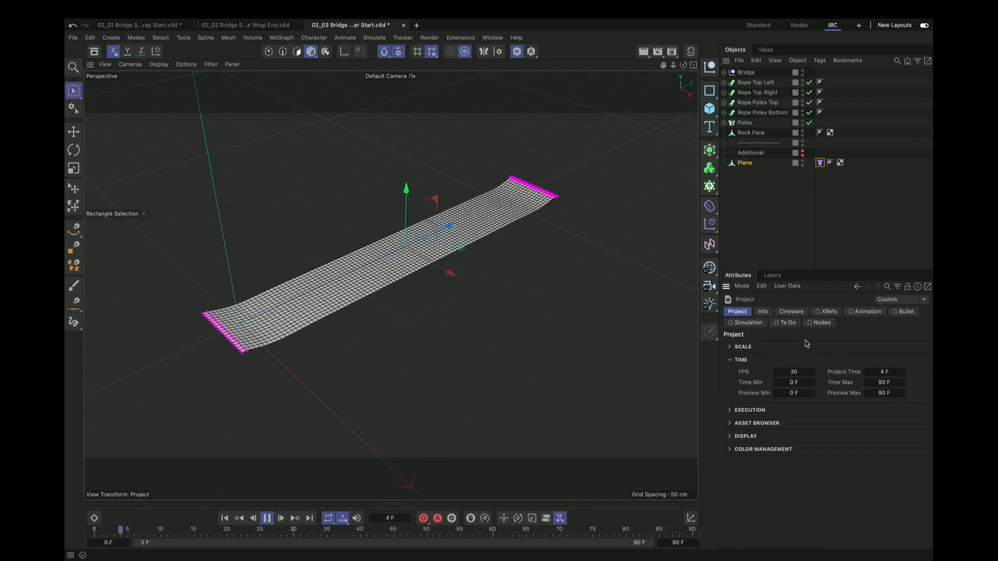
pyautogui.click(748, 323)
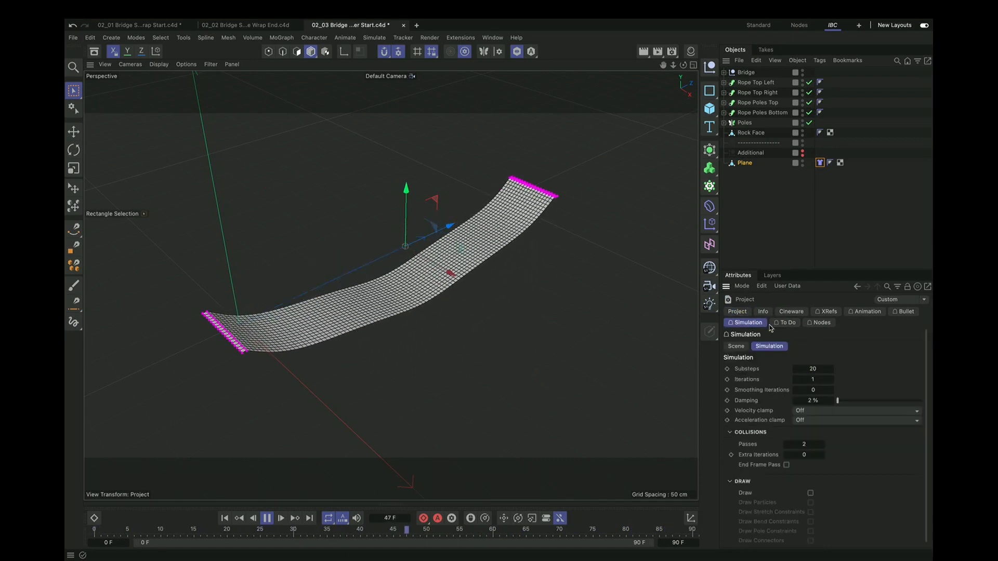
pyautogui.click(813, 369)
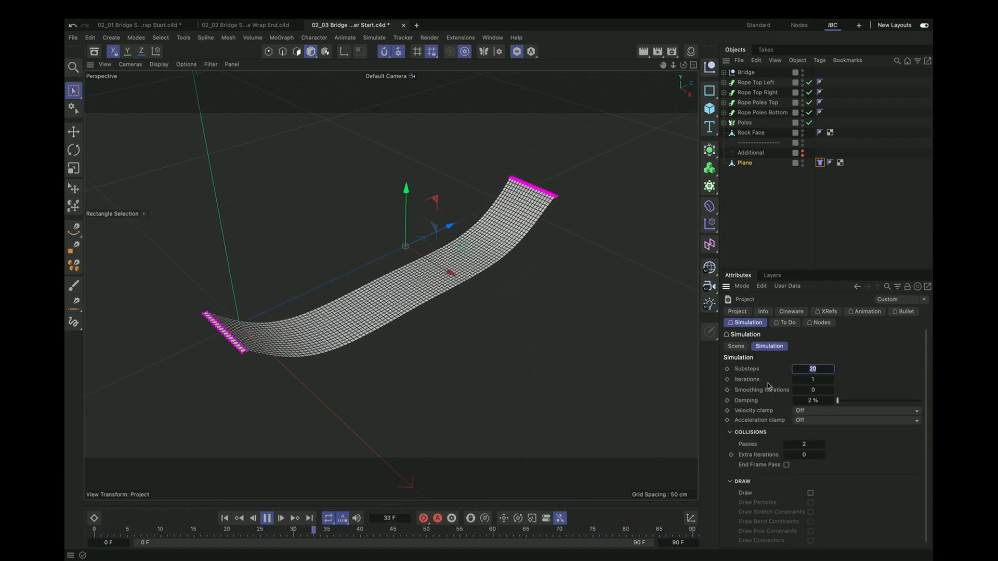
pyautogui.write('40')
pyautogui.press('Return')
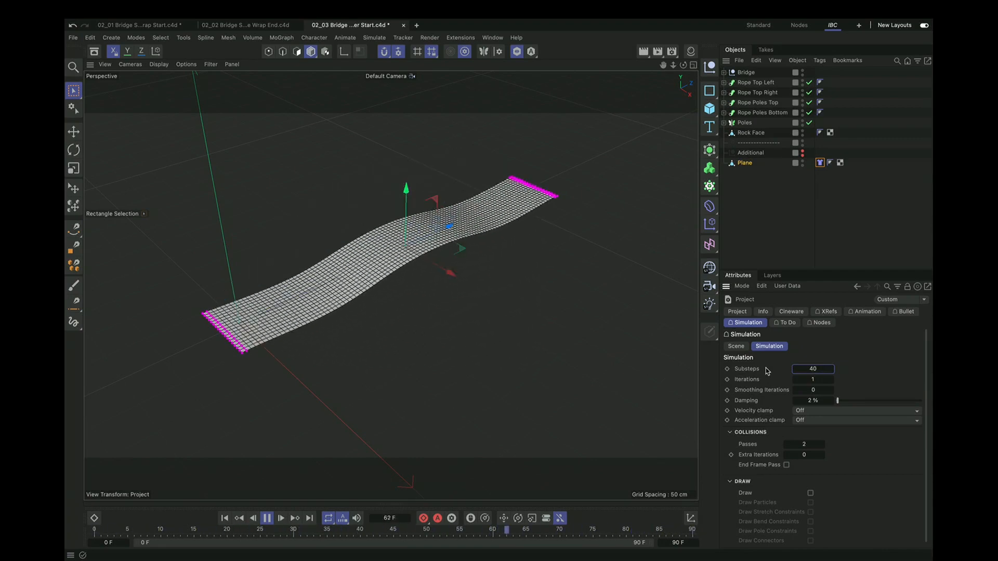
# Step: Set the project's simulation damping to 10 % and stop the playback
pyautogui.click(843, 401)
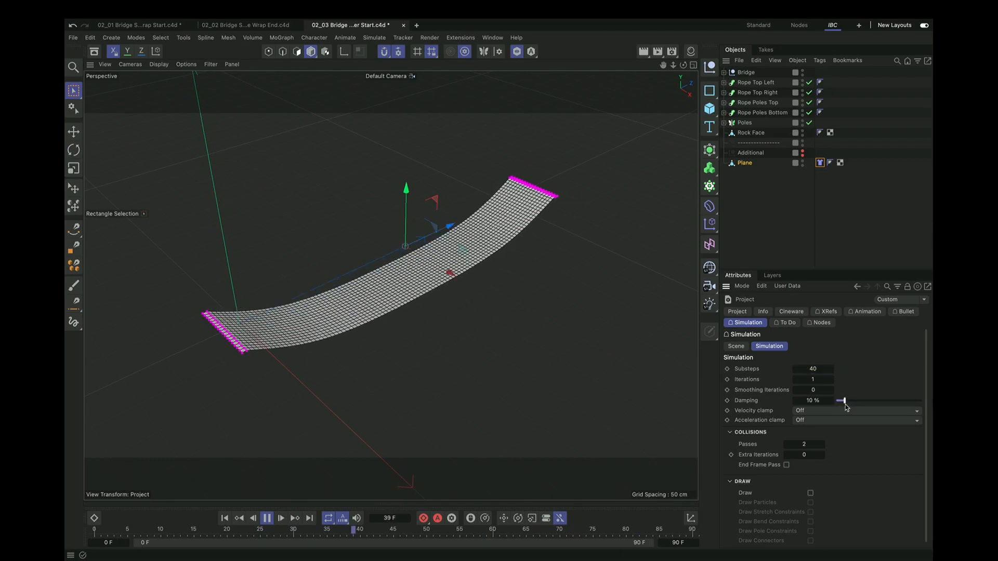
pyautogui.click(268, 519)
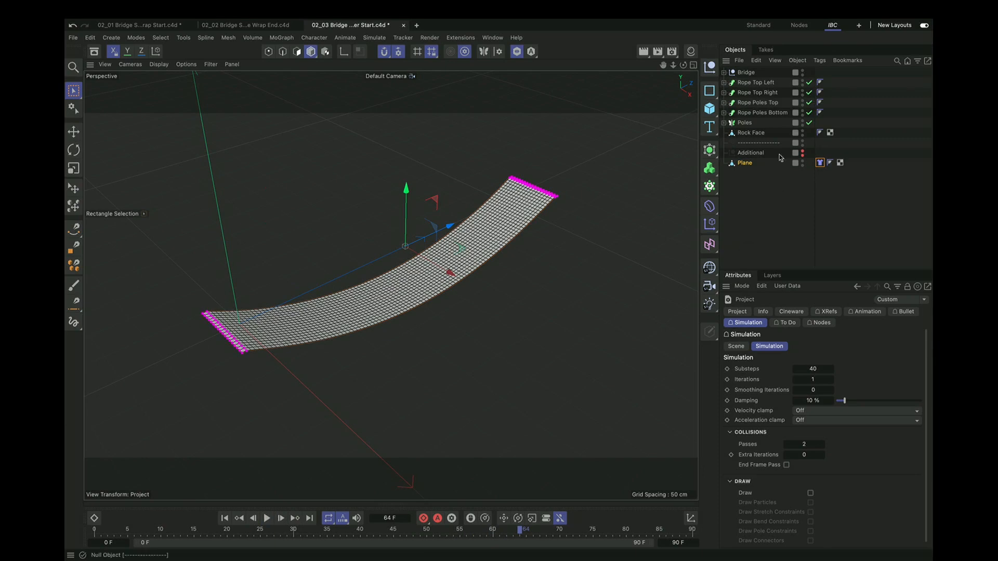
# Step: Return the timeline to the first frame and turn off solo view of the Plane to show the whole bridge scene
pyautogui.click(820, 163)
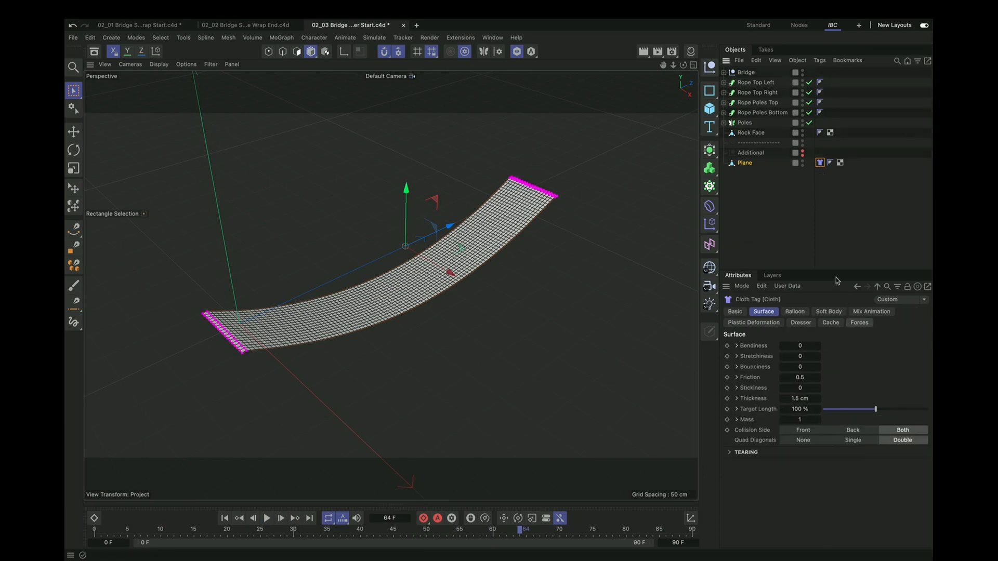
pyautogui.click(744, 163)
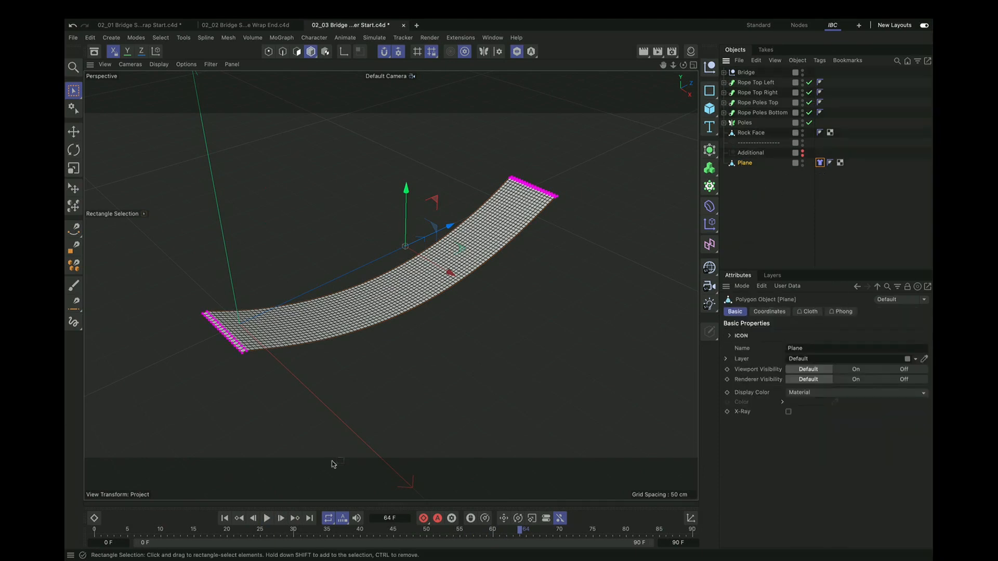
pyautogui.click(224, 518)
pyautogui.click(516, 56)
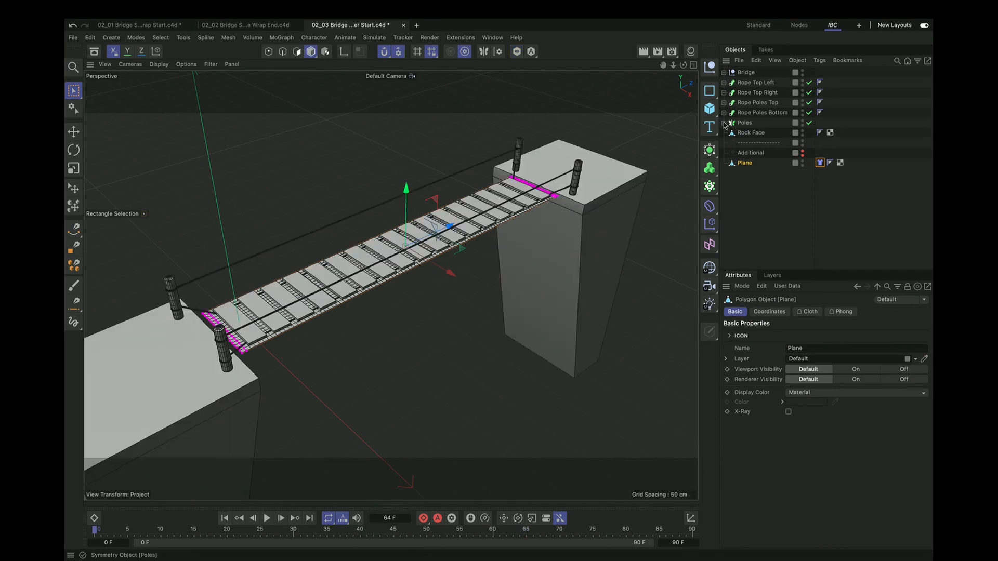
# Step: Add a Mesh deformer and place it as a child of the Bridge null, above the Bridge object
pyautogui.click(724, 72)
pyautogui.click(709, 207)
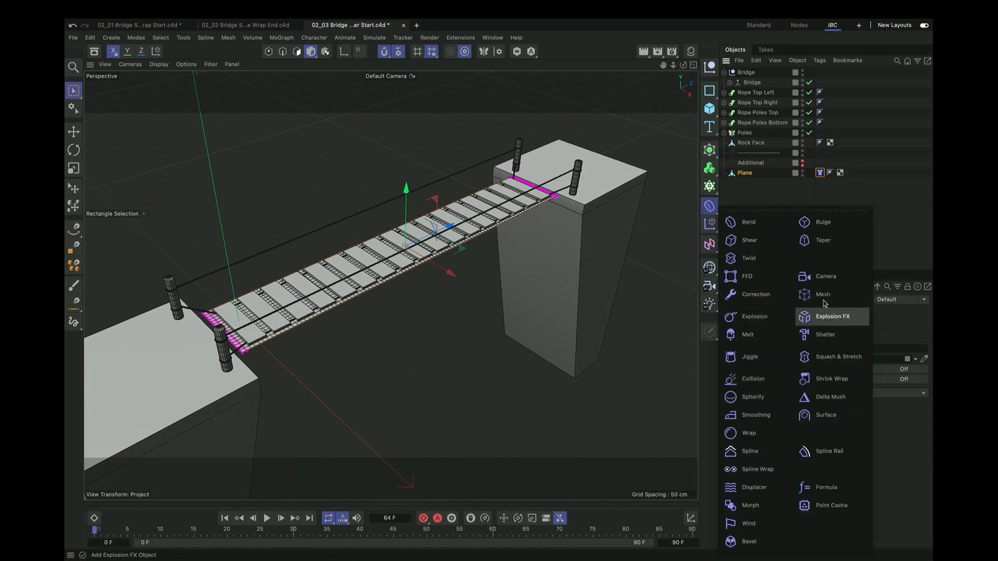
pyautogui.click(850, 241)
pyautogui.moveTo(744, 72); pyautogui.dragTo(749, 84)
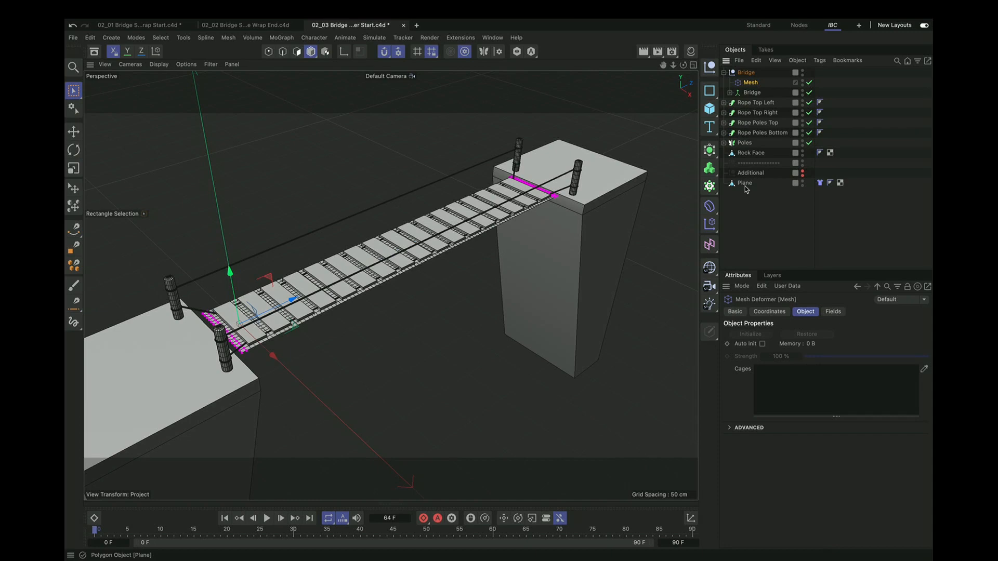
# Step: Assign the Plane as the Mesh deformer's cage and initialize the deformer
pyautogui.moveTo(746, 188); pyautogui.dragTo(779, 378)
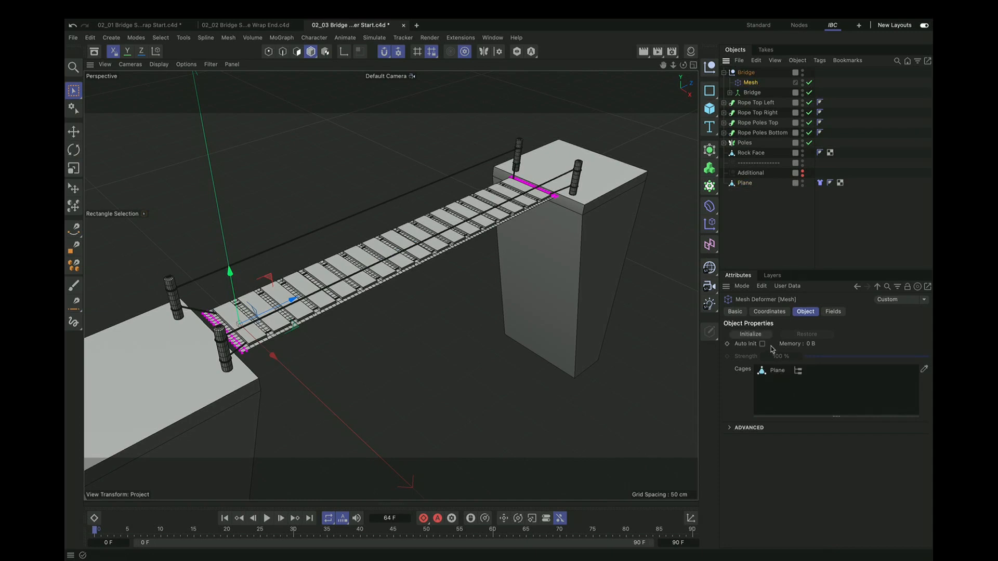
pyautogui.click(754, 335)
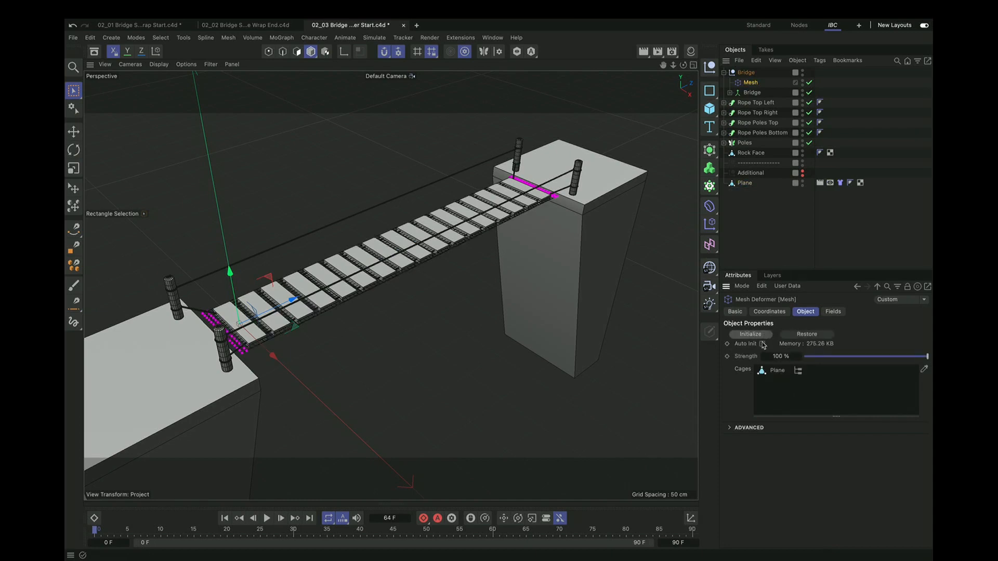
# Step: Move the Plane into the Additional null and reselect the Mesh deformer
pyautogui.moveTo(746, 183); pyautogui.dragTo(752, 174)
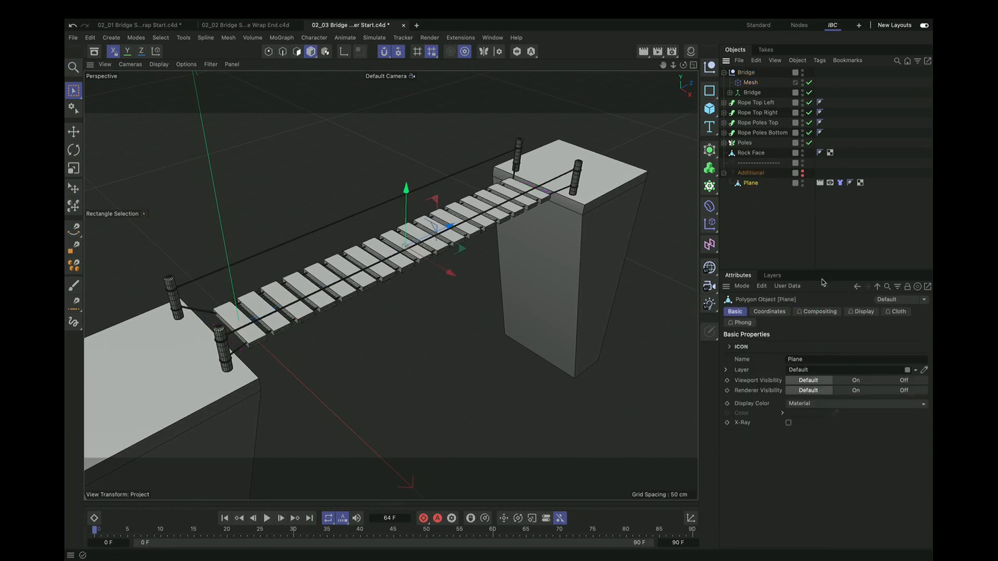
pyautogui.click(751, 84)
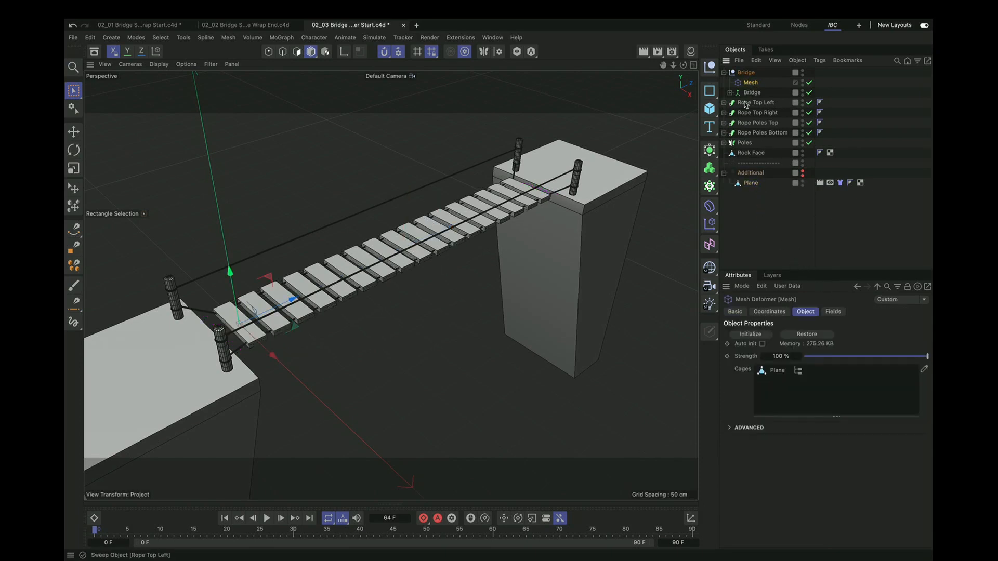
# Step: Test-play the simulation, then set the Mesh deformer's advanced External mode to Surface
pyautogui.click(266, 519)
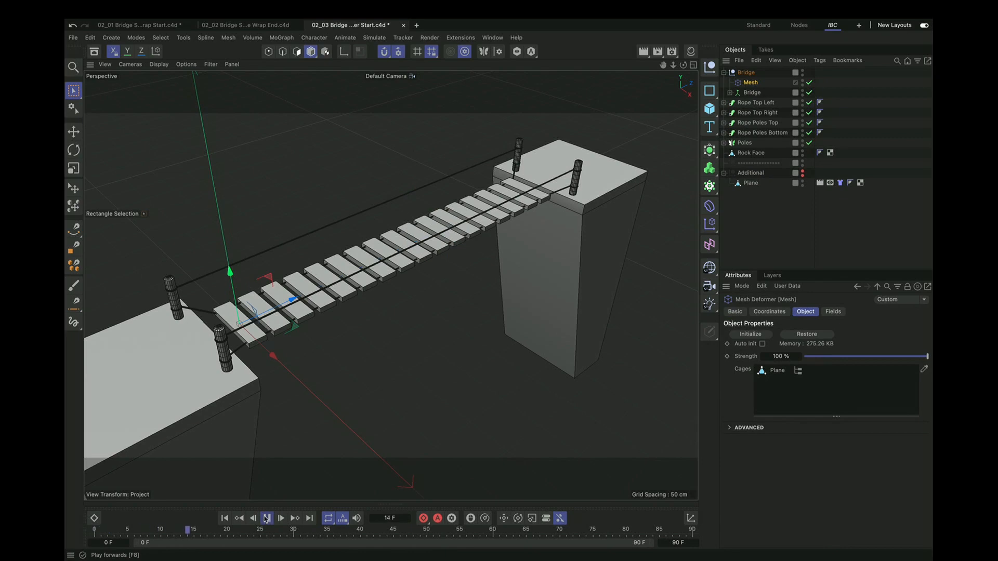
pyautogui.click(267, 518)
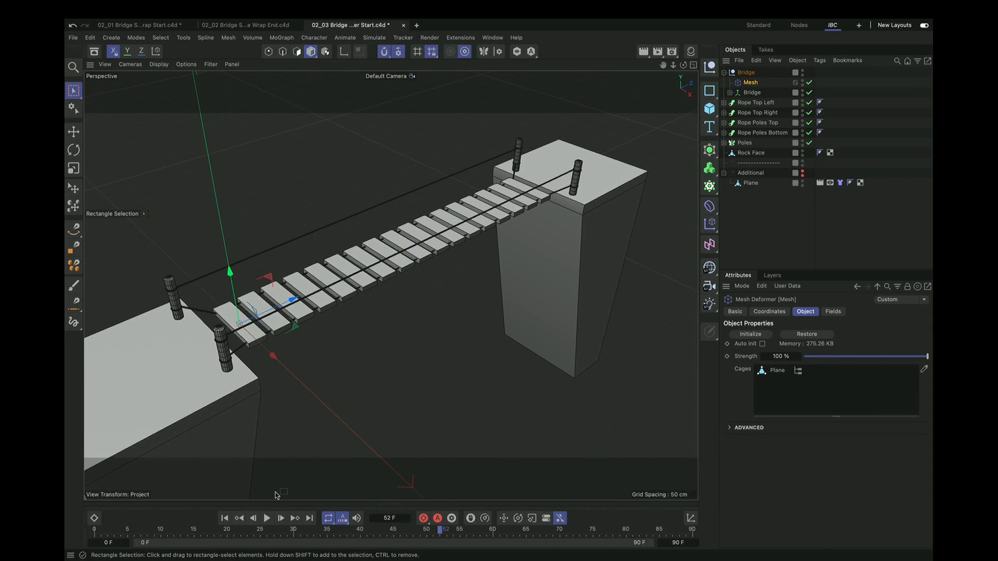
pyautogui.click(752, 430)
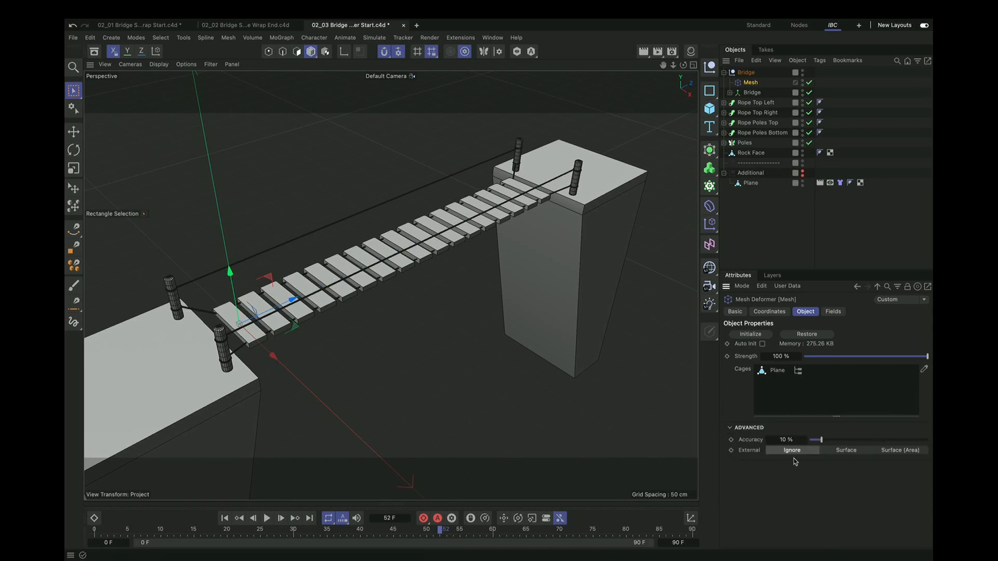
pyautogui.click(847, 451)
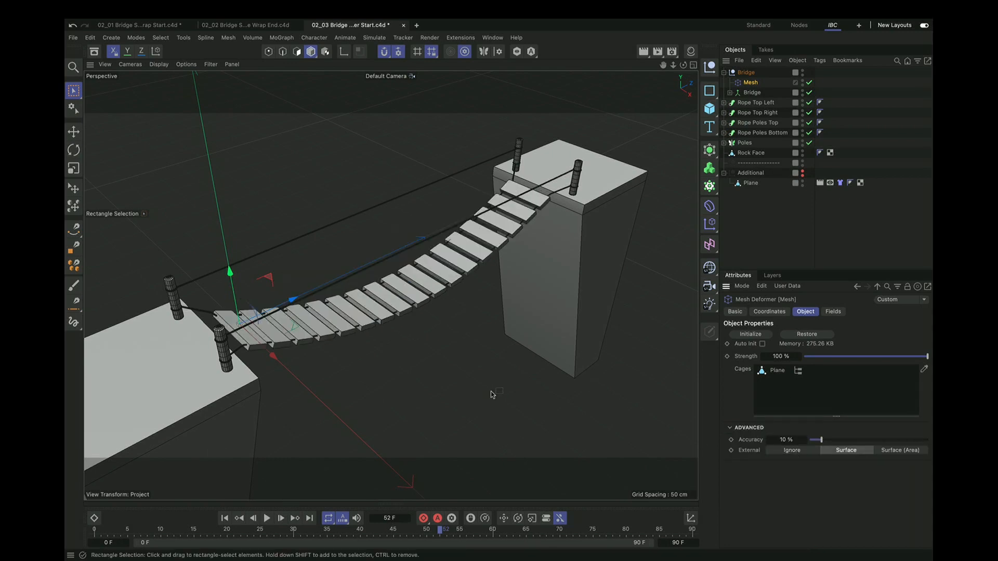
# Step: Replay the simulation from the first frame and examine the deformed planks up close near the far rock
pyautogui.click(230, 522)
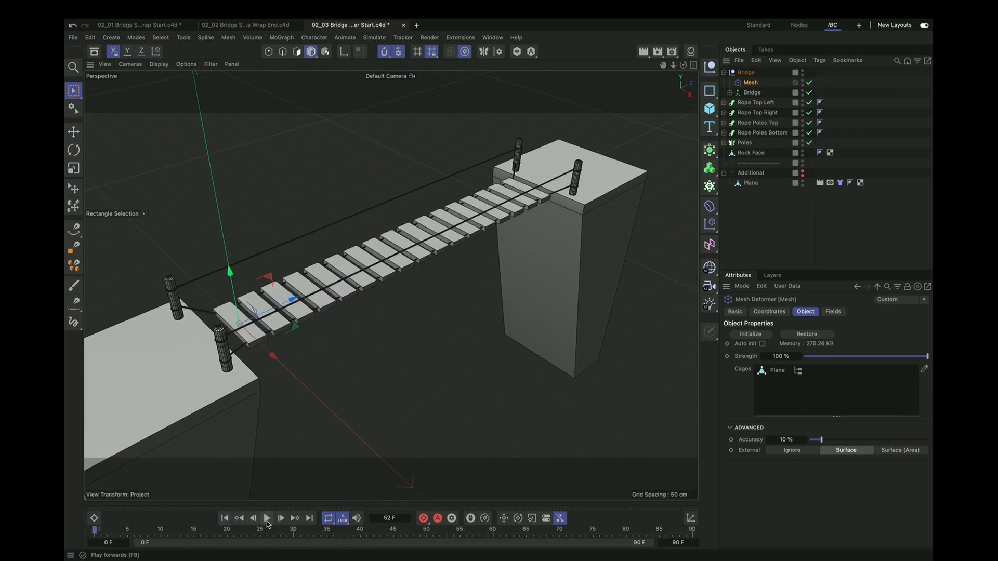
pyautogui.click(267, 519)
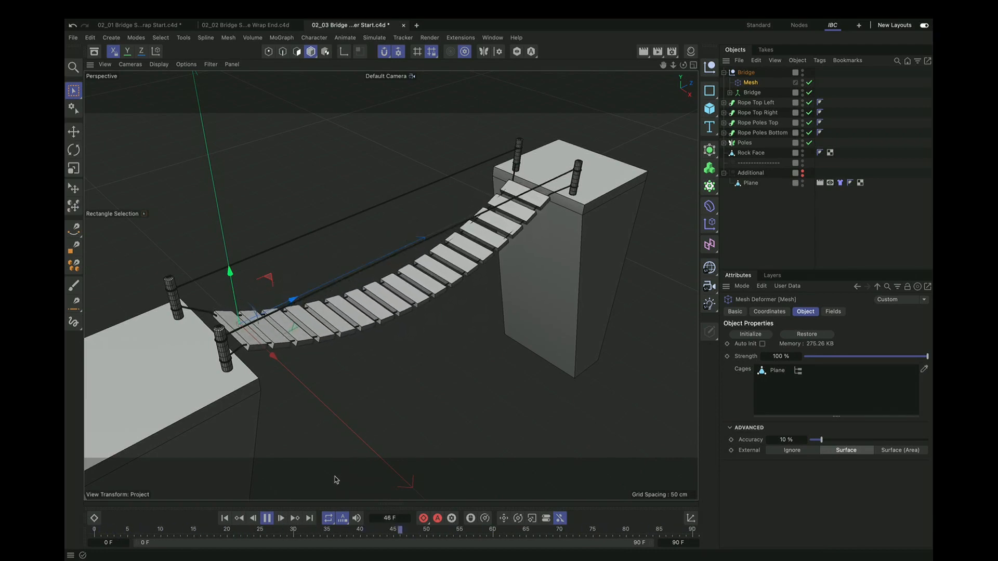
pyautogui.click(267, 518)
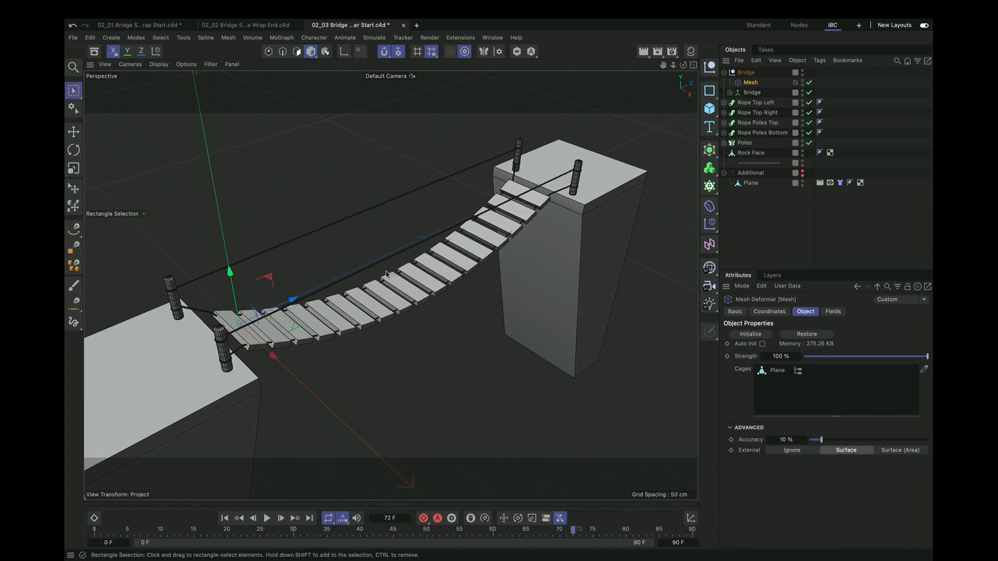
pyautogui.keyDown('alt'); pyautogui.moveTo(380, 274); pyautogui.dragTo(424, 272, button='right'); pyautogui.keyUp('alt')
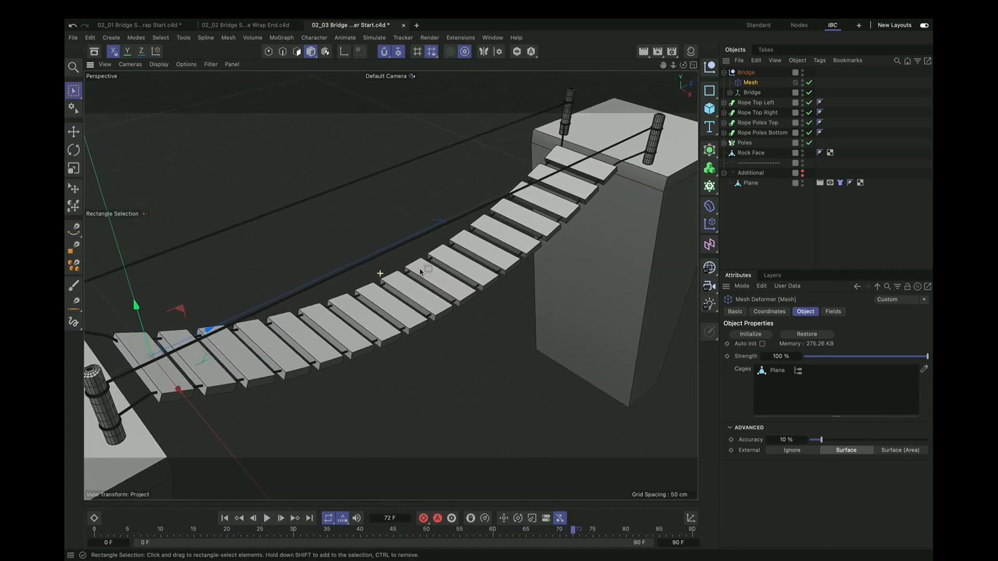
pyautogui.keyDown('alt'); pyautogui.moveTo(603, 182); pyautogui.dragTo(504, 207, button='middle'); pyautogui.keyUp('alt')
pyautogui.keyDown('alt'); pyautogui.moveTo(505, 206); pyautogui.dragTo(560, 178, button='right'); pyautogui.keyUp('alt')
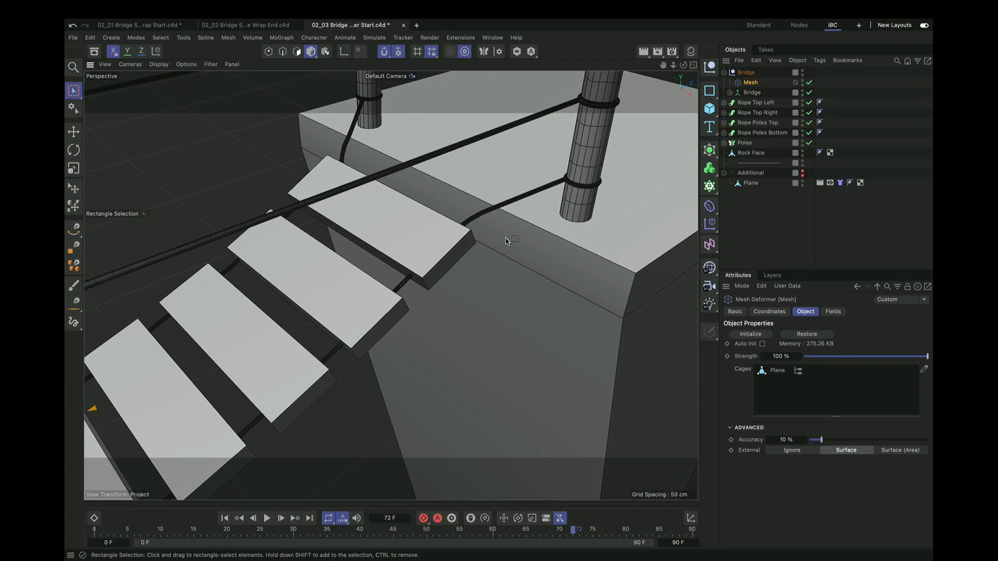
pyautogui.keyDown('alt'); pyautogui.moveTo(421, 268); pyautogui.dragTo(357, 335, button='right'); pyautogui.keyUp('alt')
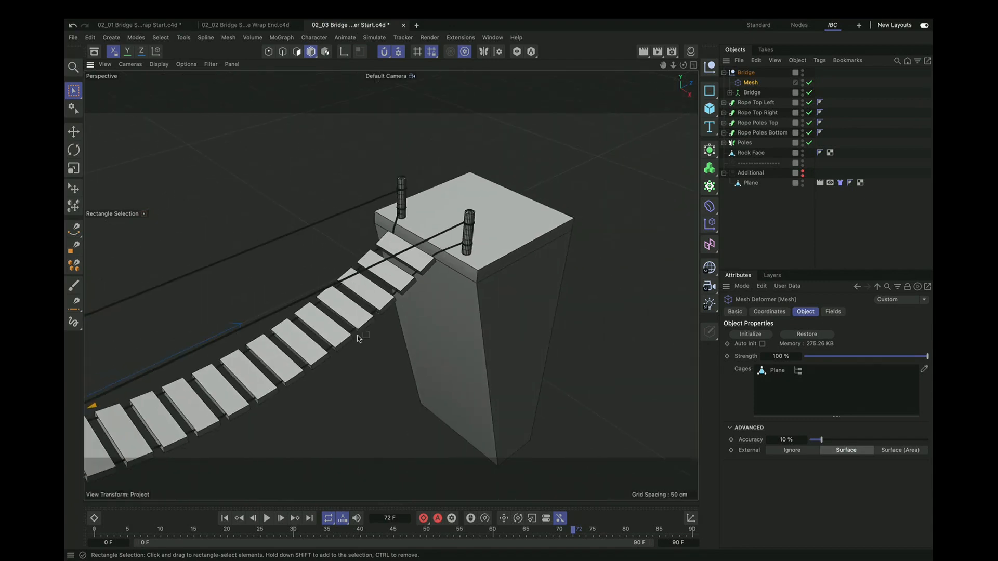
pyautogui.keyDown('alt'); pyautogui.moveTo(358, 338); pyautogui.dragTo(421, 298, button='middle'); pyautogui.keyUp('alt')
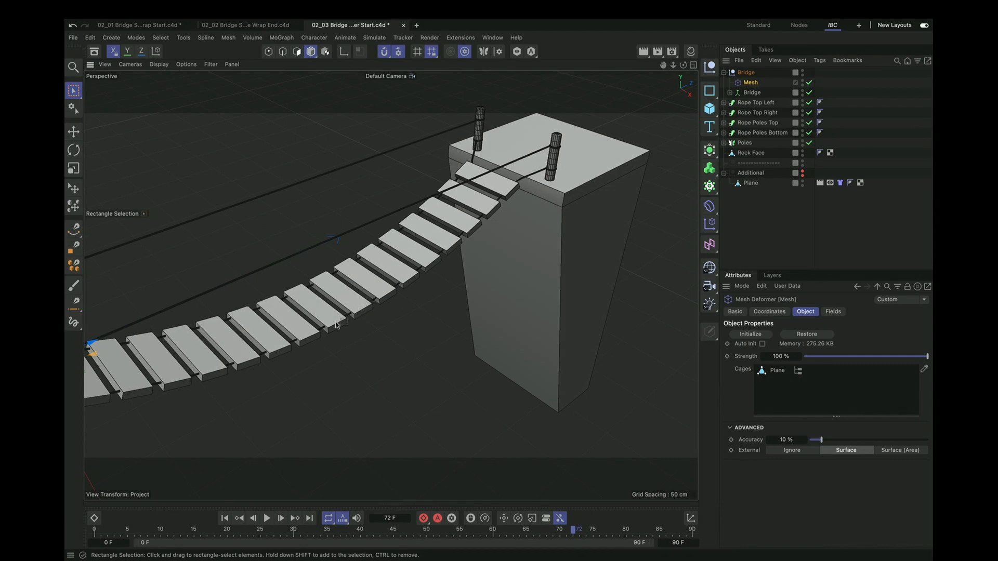
# Step: Turn off the X, Y and Z axis locks
pyautogui.click(129, 54)
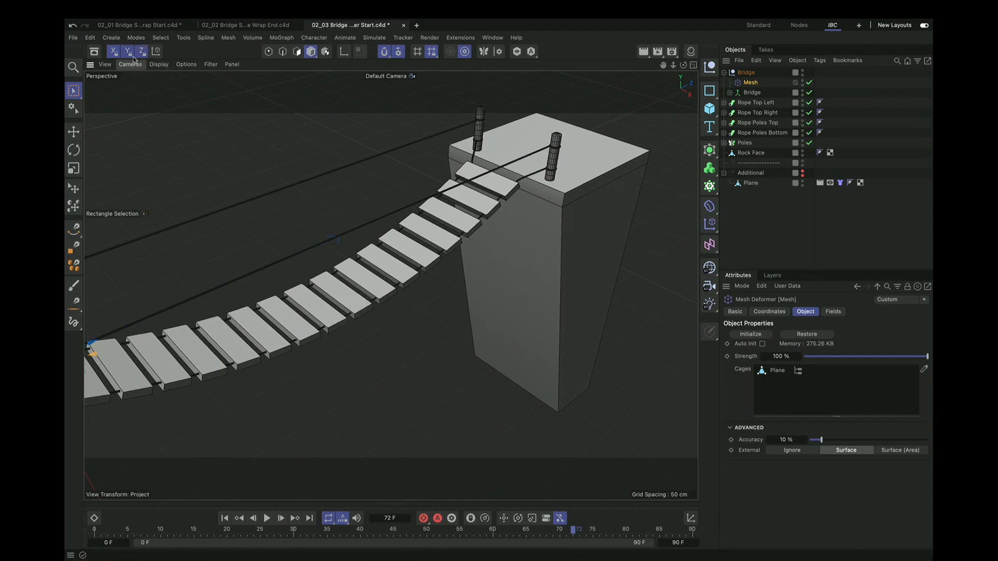
pyautogui.click(127, 51)
pyautogui.click(113, 51)
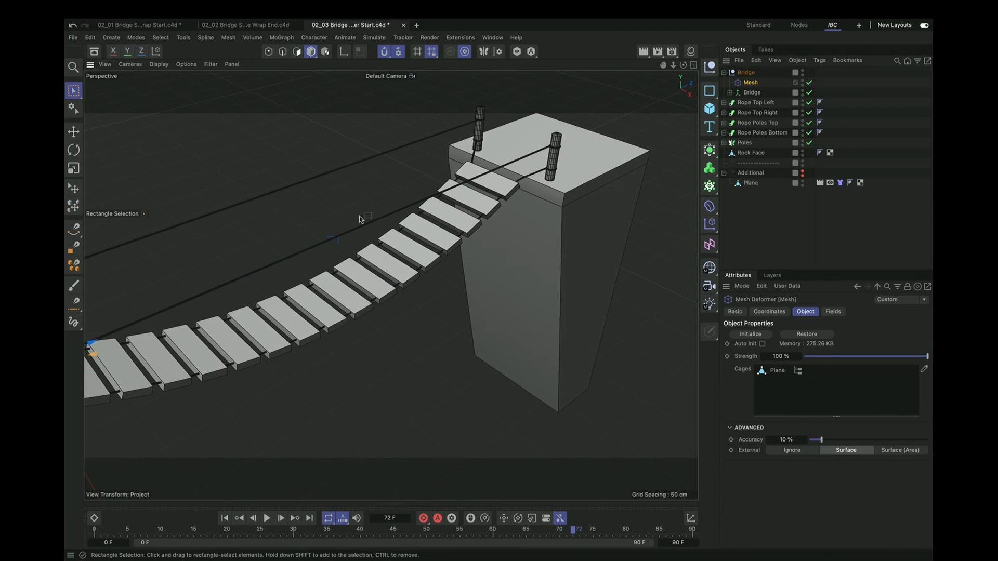
# Step: Open the scene 02_04 Bridge Mesh Deformer End.c4d from the asset browser and briefly play its simulation
pyautogui.click(142, 507)
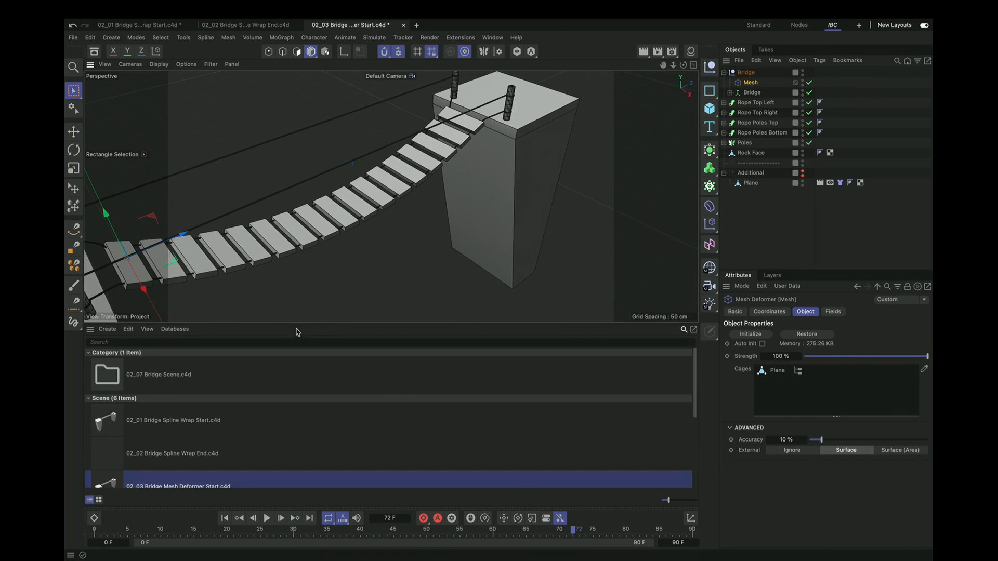
pyautogui.moveTo(305, 324); pyautogui.dragTo(305, 281)
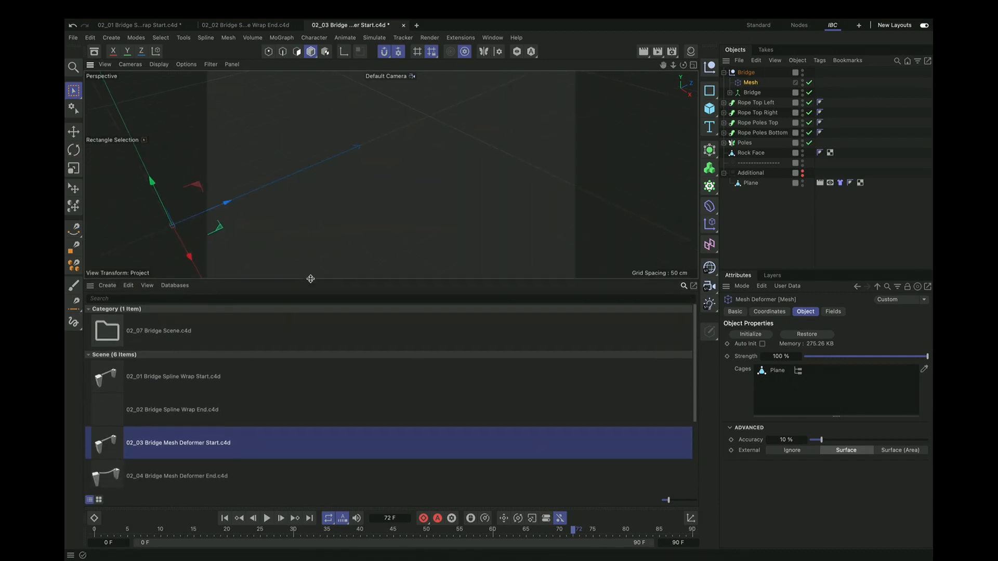
pyautogui.doubleClick(186, 480)
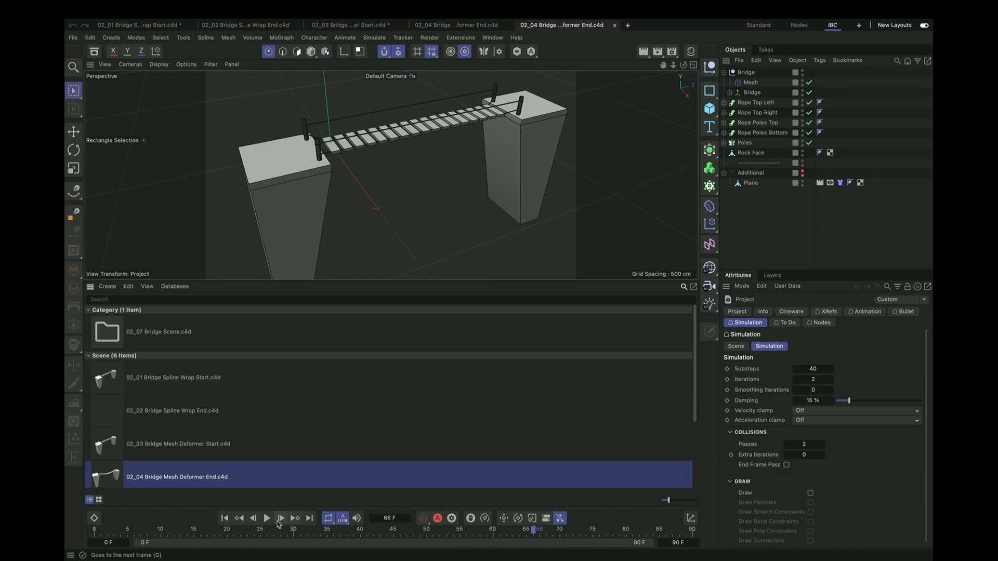
pyautogui.click(266, 518)
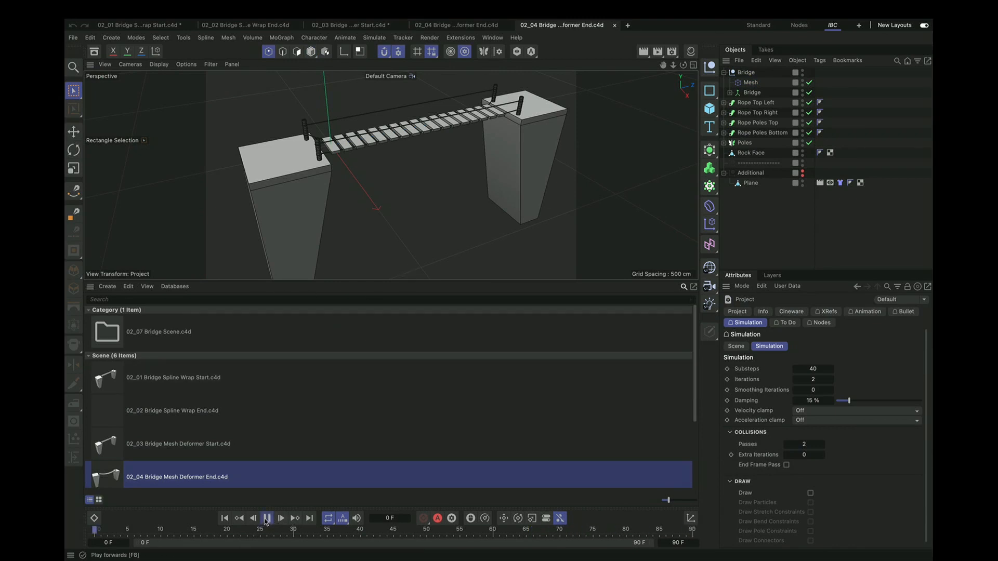
pyautogui.click(267, 518)
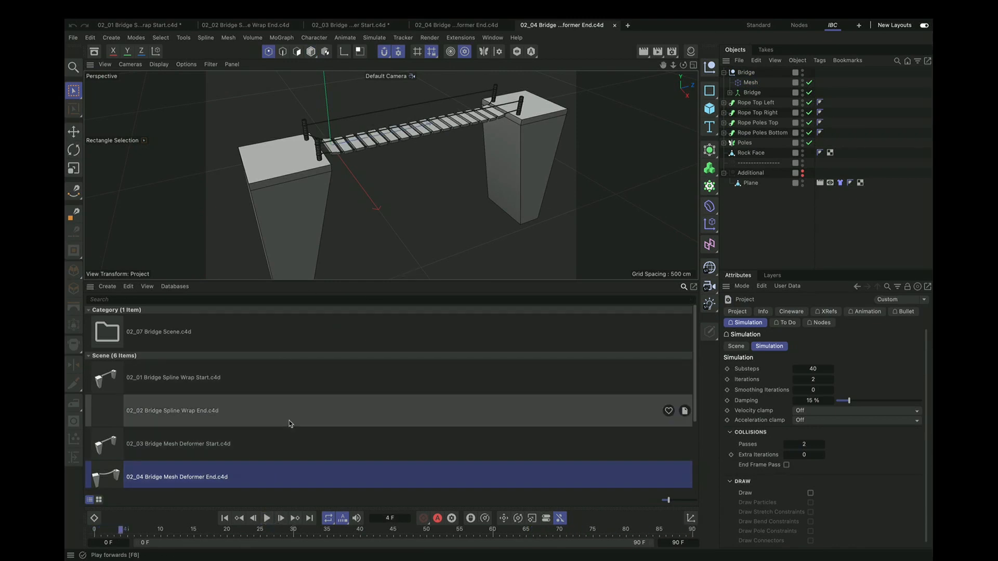
# Step: Open the scene 02_05 Bridge Cloth Start.c4d and collapse the asset browser
pyautogui.scroll(-3, 290, 423)
pyautogui.click(182, 451)
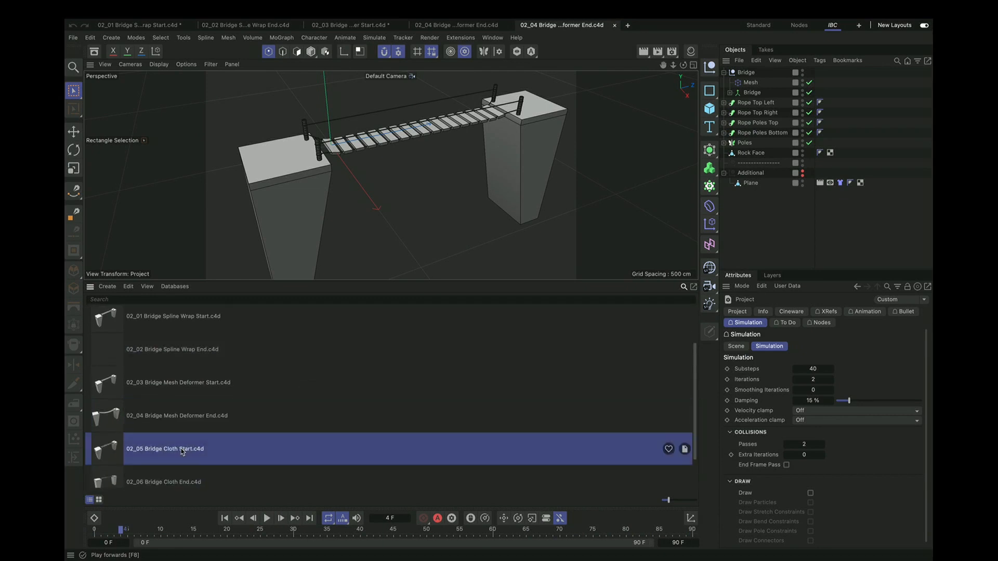
pyautogui.doubleClick(182, 450)
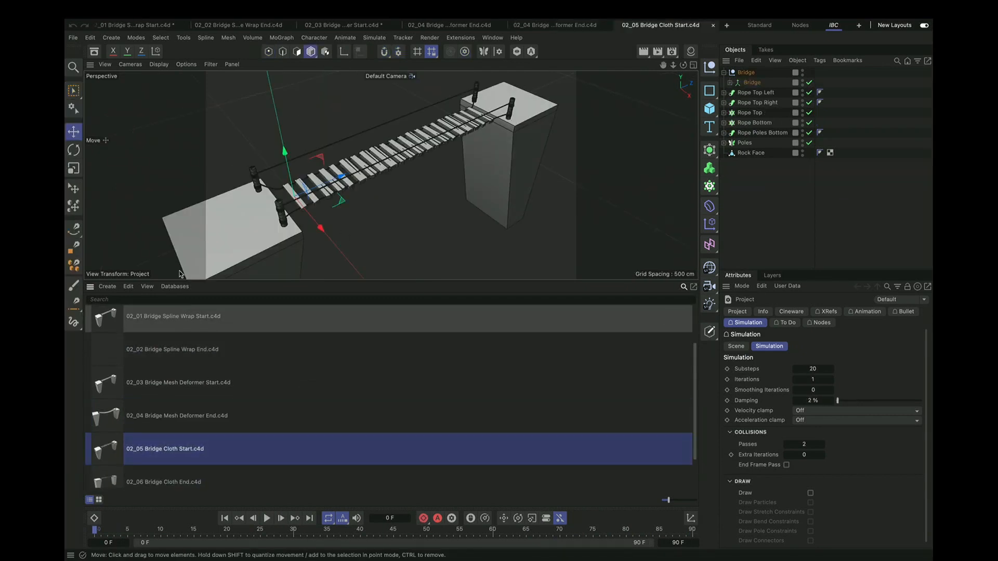
pyautogui.keyDown('ctrl'); pyautogui.click(91, 288); pyautogui.keyUp('ctrl')
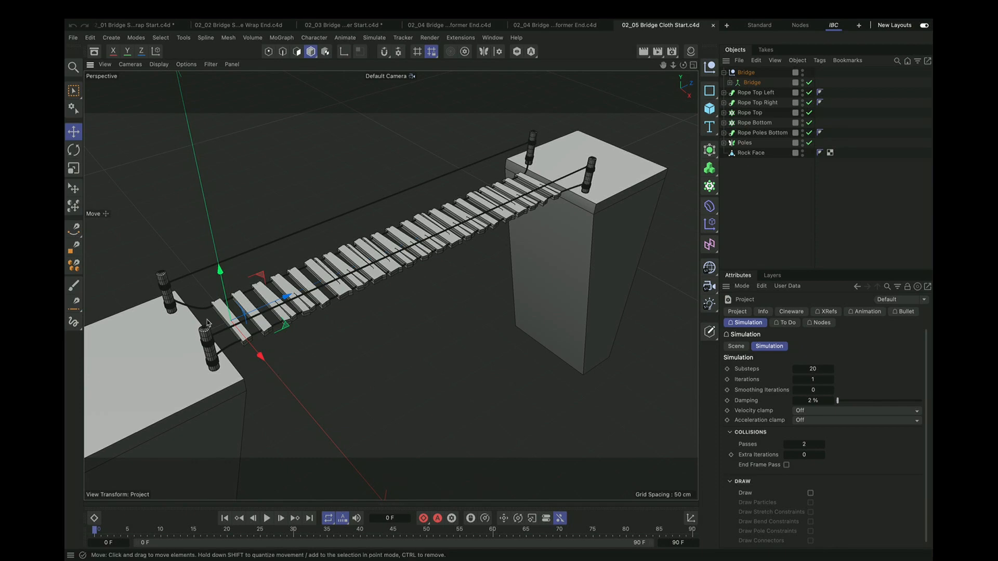
# Step: Examine the bridge planks, the rope wrapped around the pole and the holes where the ropes pass through the planks
pyautogui.scroll(10, 248, 325)
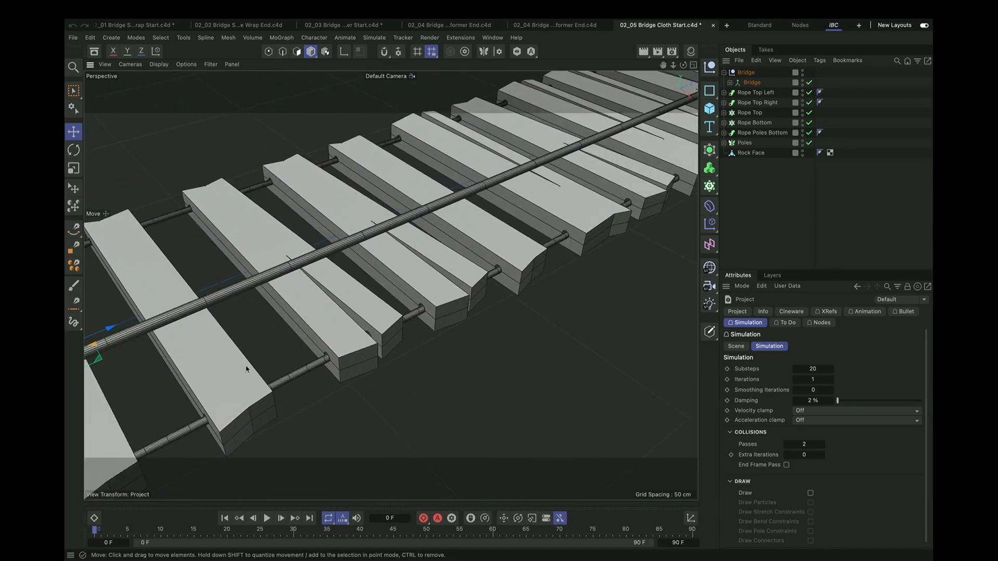
pyautogui.keyDown('alt'); pyautogui.moveTo(278, 323); pyautogui.dragTo(408, 263); pyautogui.keyUp('alt')
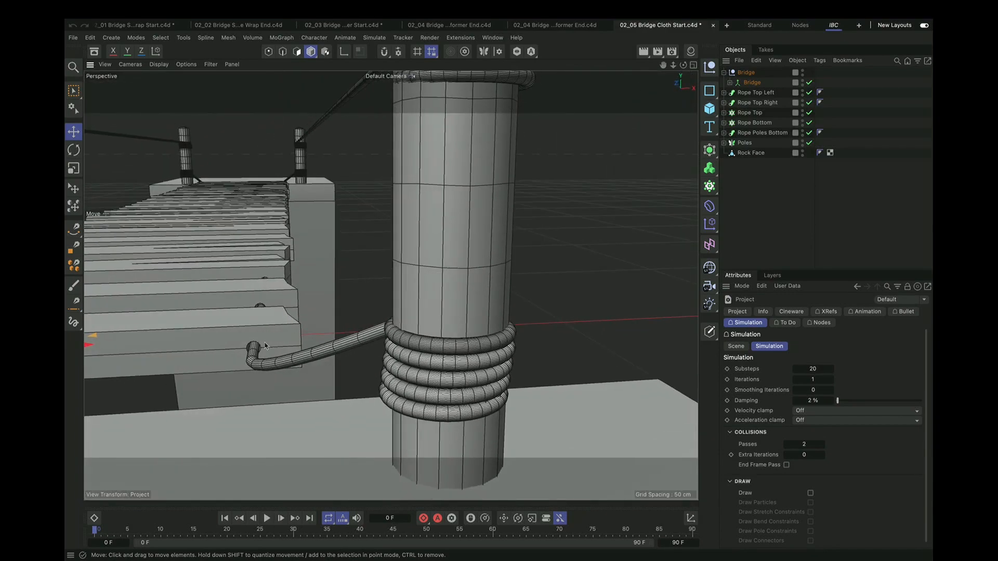
pyautogui.keyDown('alt'); pyautogui.moveTo(270, 342); pyautogui.dragTo(328, 302, button='right'); pyautogui.keyUp('alt')
pyautogui.keyDown('alt'); pyautogui.moveTo(279, 344); pyautogui.dragTo(224, 368); pyautogui.keyUp('alt')
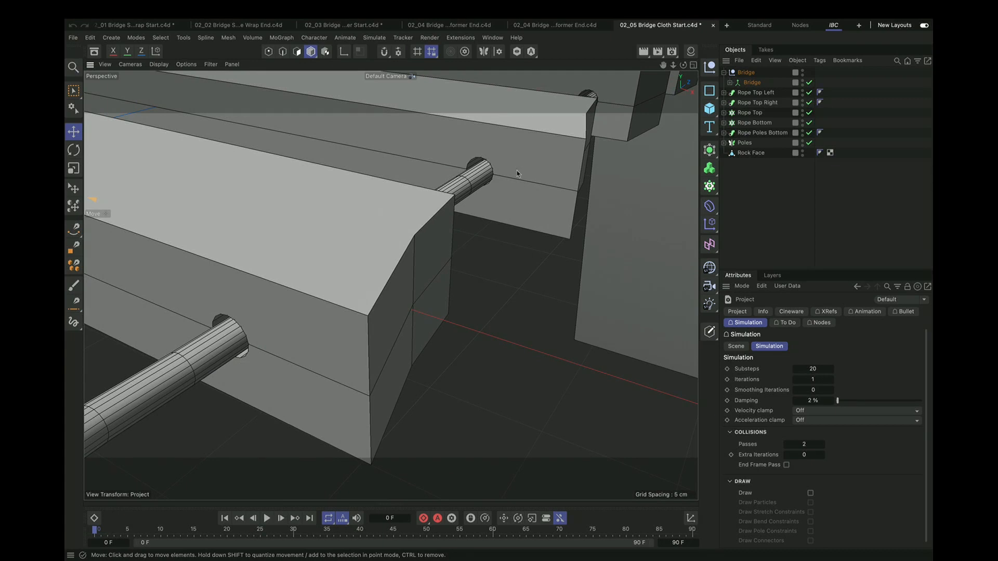
# Step: Add a Cloth simulation tag to the Bridge Connect object
pyautogui.click(752, 82)
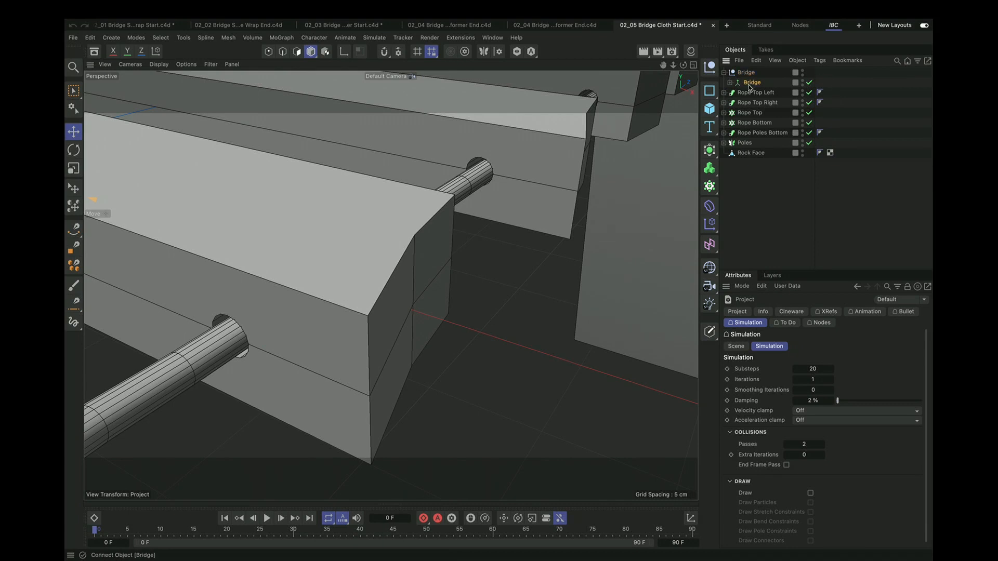
pyautogui.click(820, 60)
pyautogui.moveTo(850, 203)
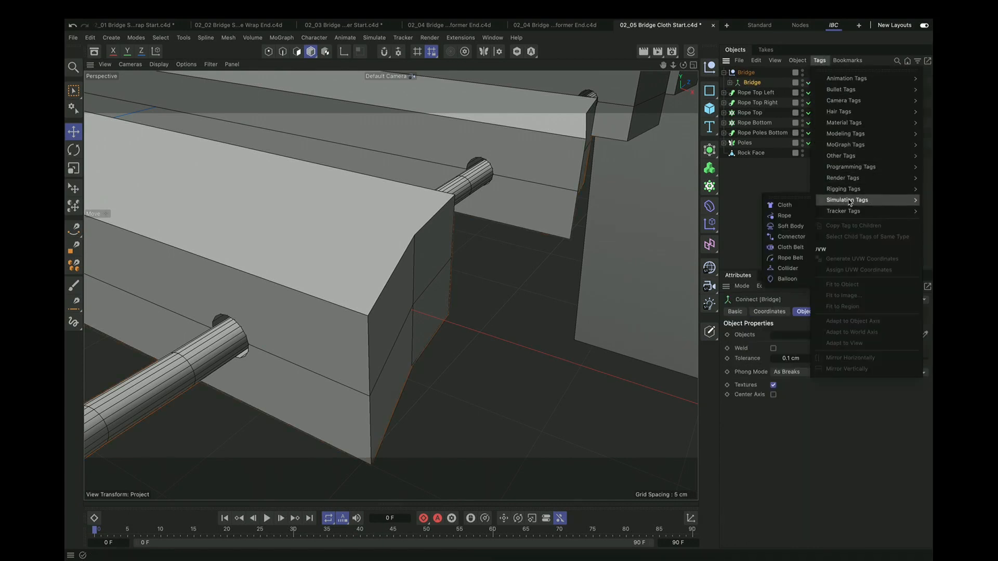
pyautogui.click(786, 205)
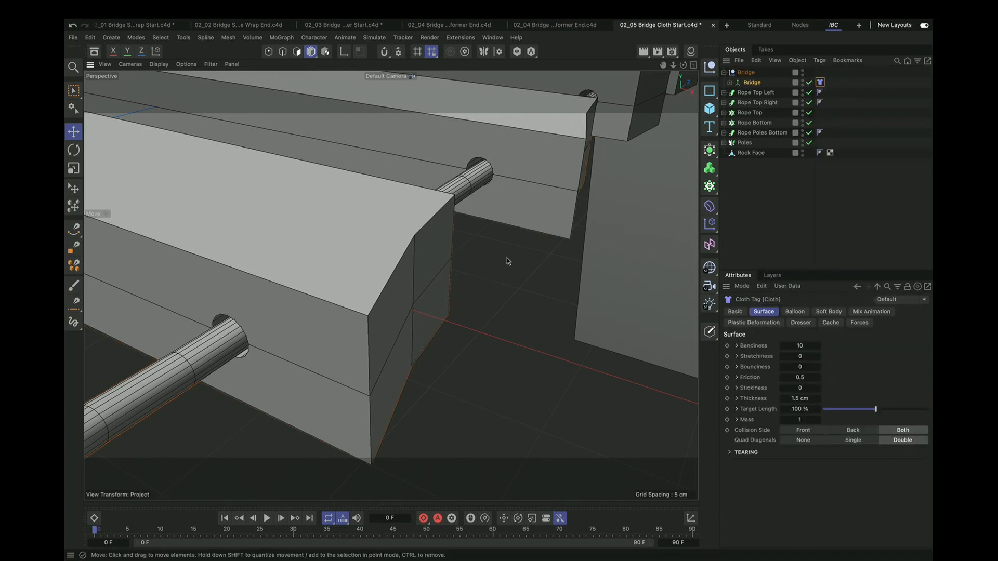
# Step: Bring the whole bridge into view, briefly play its cloth simulation and return to the first frame
pyautogui.keyDown('alt'); pyautogui.moveTo(508, 263); pyautogui.dragTo(476, 294, button='right'); pyautogui.keyUp('alt')
pyautogui.keyDown('alt'); pyautogui.moveTo(489, 281); pyautogui.dragTo(579, 257, button='middle'); pyautogui.keyUp('alt')
pyautogui.keyDown('alt'); pyautogui.moveTo(497, 298); pyautogui.dragTo(421, 312); pyautogui.keyUp('alt')
pyautogui.keyDown('alt'); pyautogui.moveTo(453, 265); pyautogui.dragTo(411, 318, button='right'); pyautogui.keyUp('alt')
pyautogui.click(271, 523)
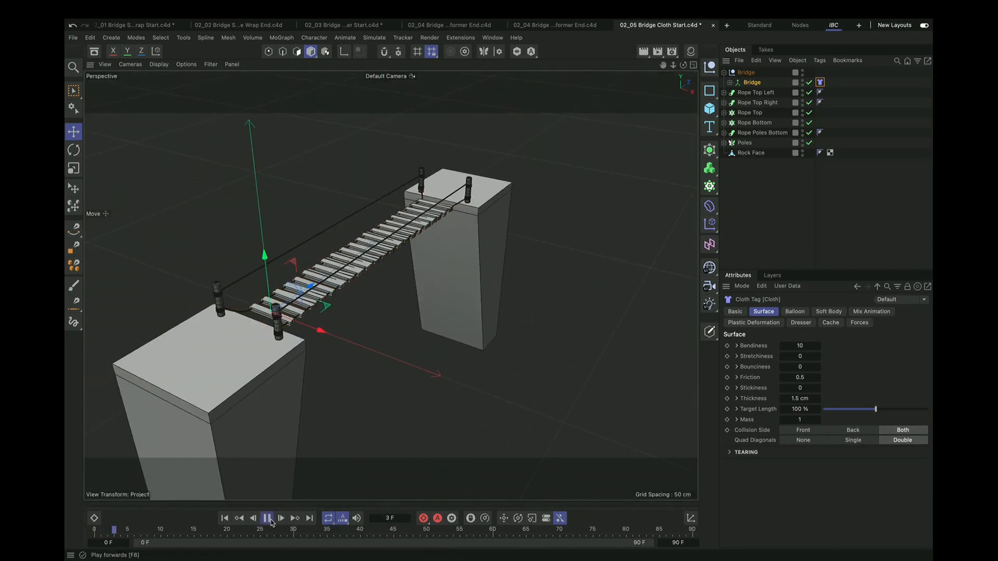
pyautogui.click(268, 520)
pyautogui.click(229, 518)
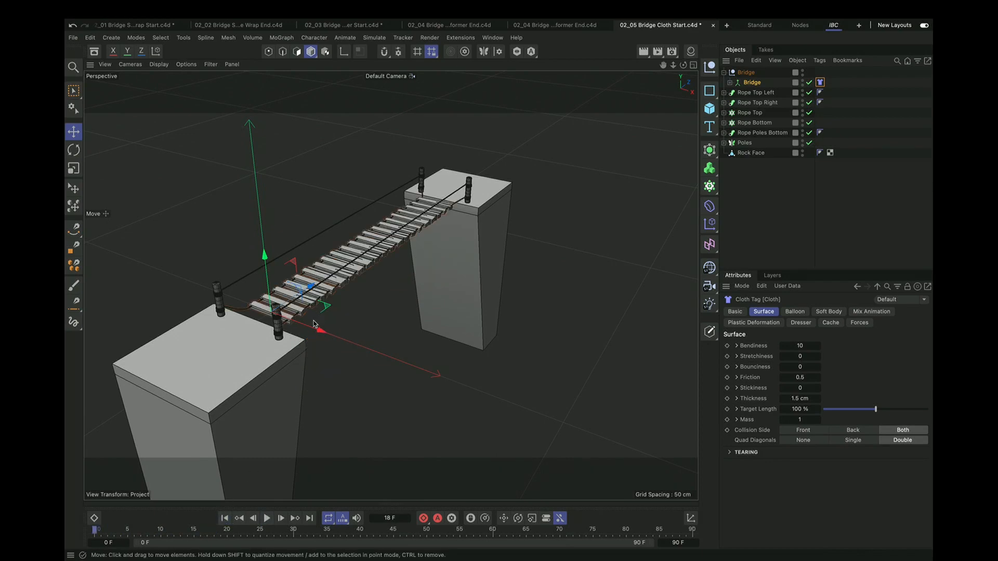
# Step: Add a Cloth simulation tag to the Rope Poles Bottom sweep that wraps around the poles
pyautogui.scroll(10, 220, 321)
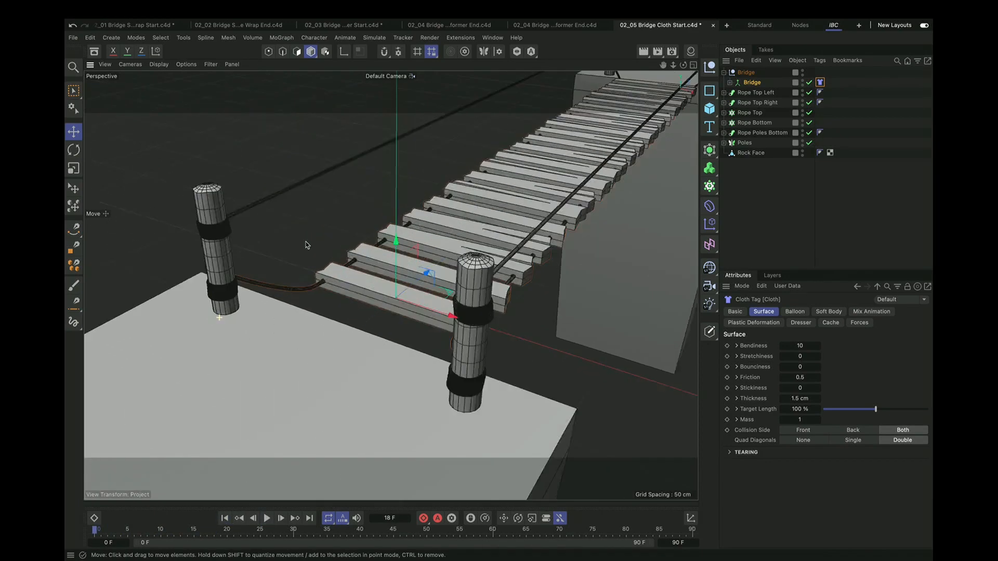
pyautogui.scroll(5, 254, 240)
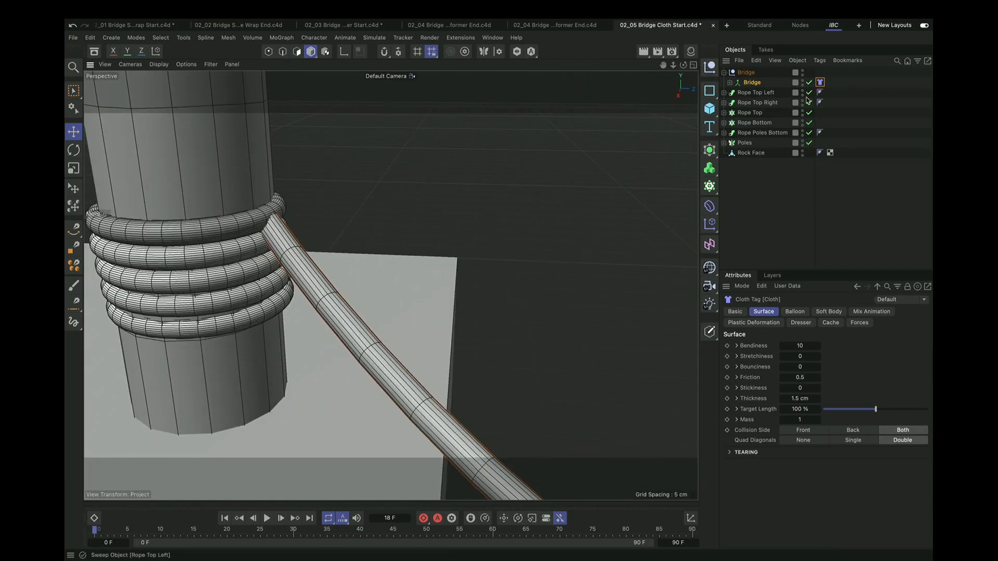
pyautogui.click(769, 133)
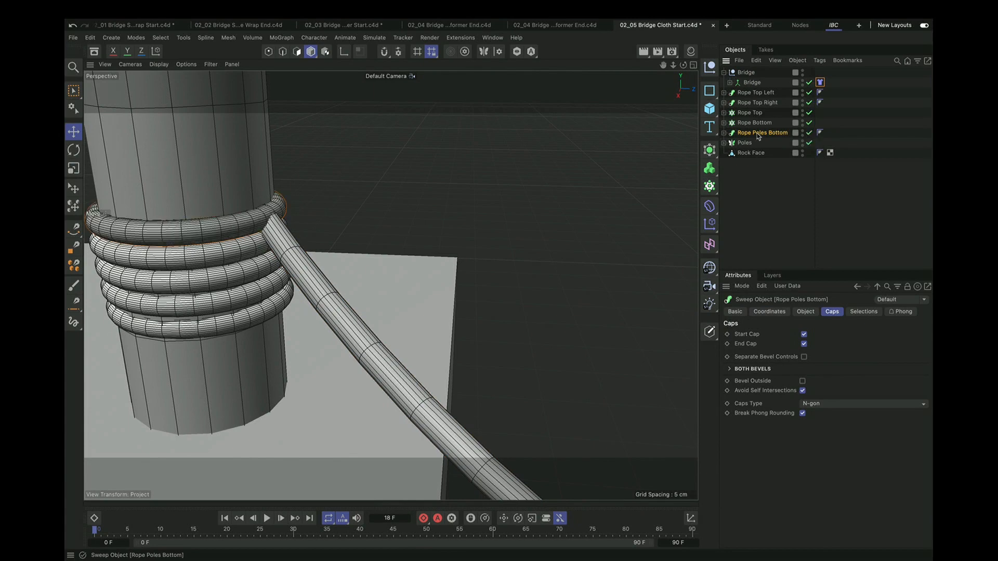
pyautogui.click(820, 61)
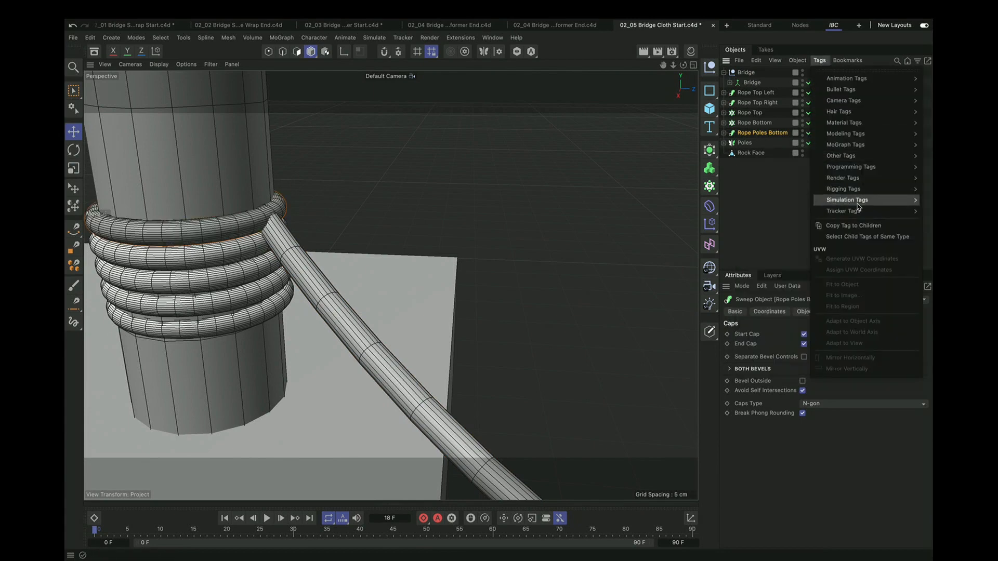
pyautogui.moveTo(858, 204)
pyautogui.click(800, 207)
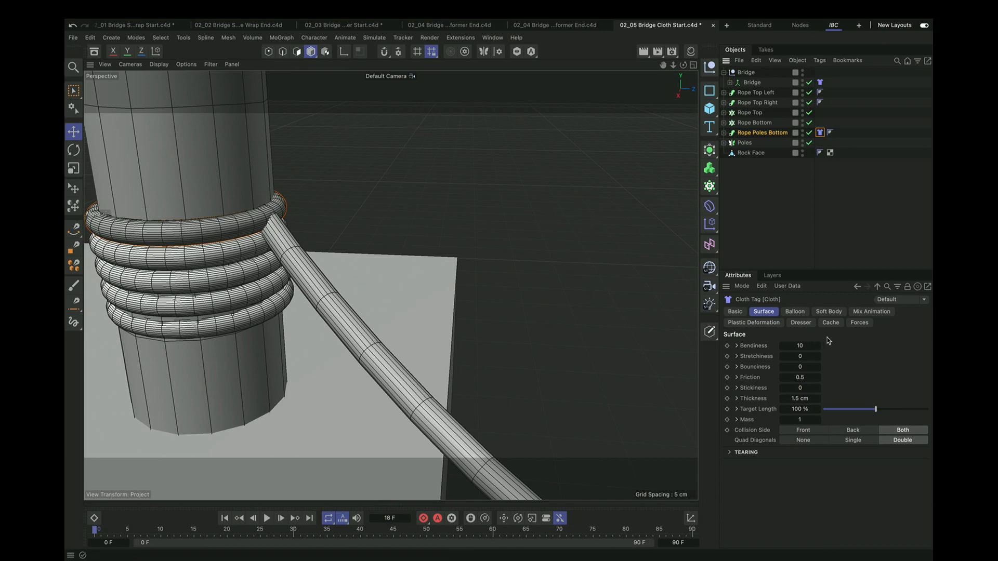
# Step: Enable With Pins in the Rope Poles Bottom cloth's Mix Animation settings, keeping Influence at 100%
pyautogui.click(875, 314)
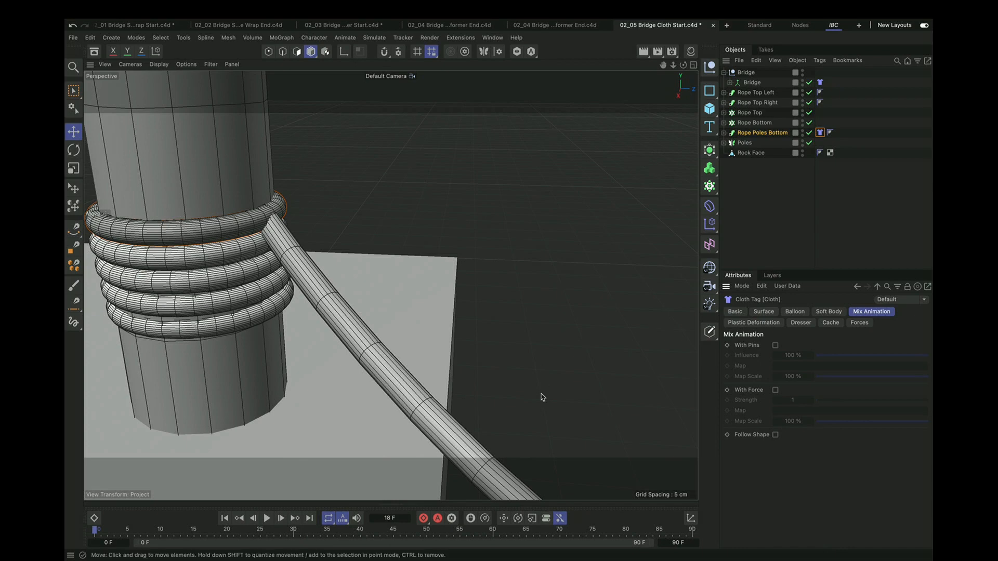
pyautogui.click(775, 346)
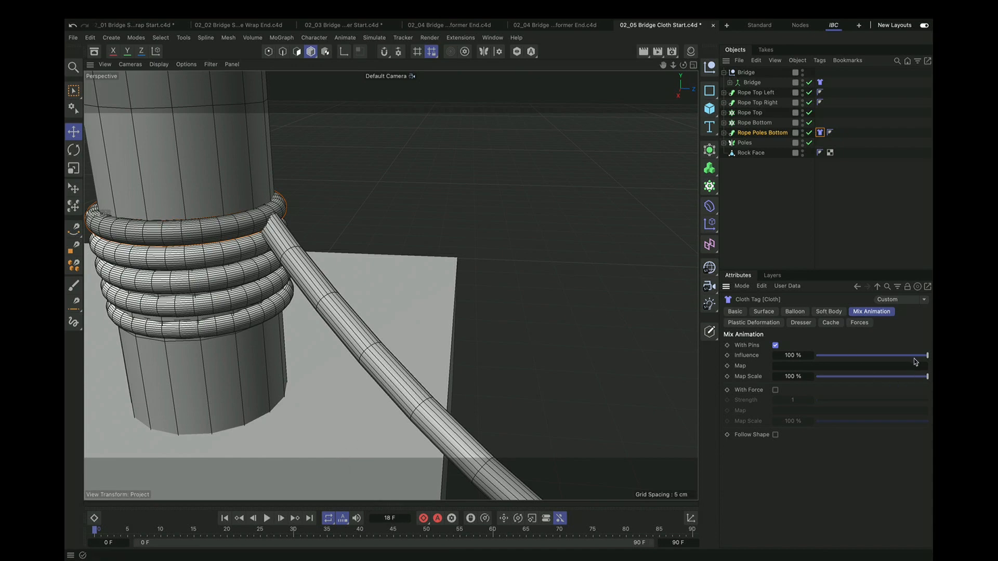
pyautogui.moveTo(915, 358)
pyautogui.mouseDown()
pyautogui.moveTo(930, 359)
pyautogui.moveTo(773, 343)
pyautogui.moveTo(826, 356)
pyautogui.moveTo(929, 356)
pyautogui.mouseUp()
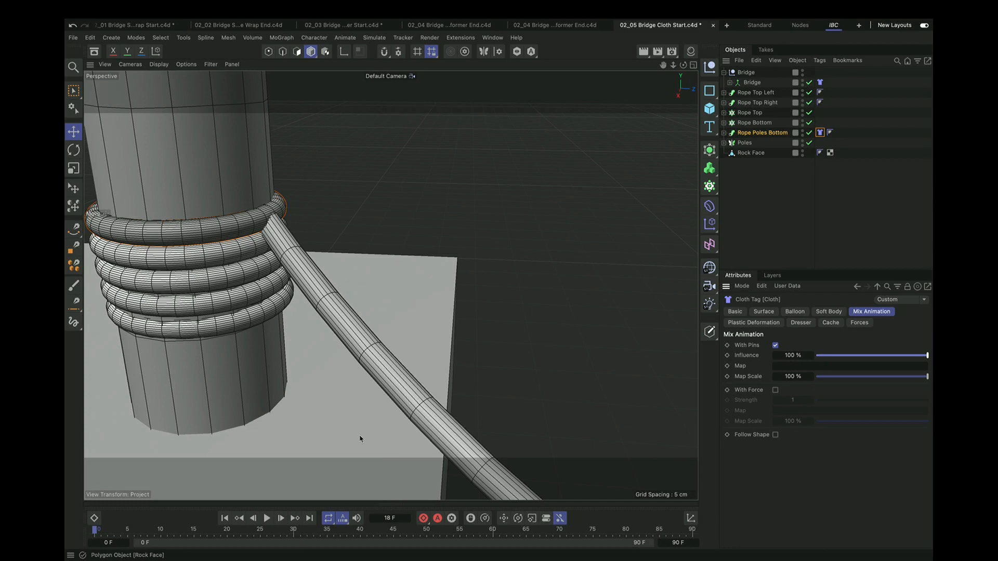
# Step: Briefly play the simulation to check the pinned rope wraps, and return to the first frame
pyautogui.click(267, 519)
pyautogui.click(267, 518)
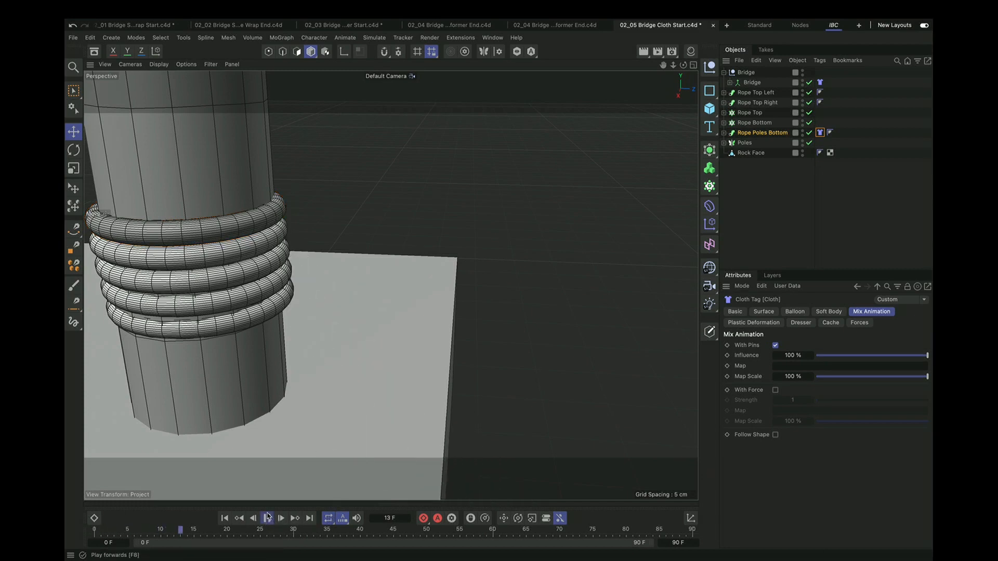
pyautogui.click(226, 518)
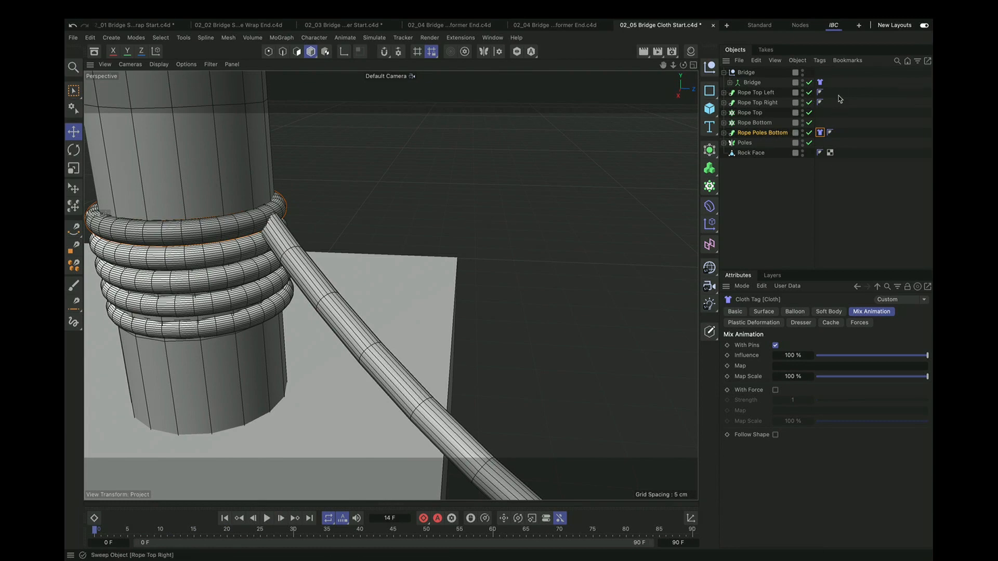
# Step: Add a Connector tag to Rope Poles Bottom, set its Search Radius to 2 cm and create the connections
pyautogui.click(820, 60)
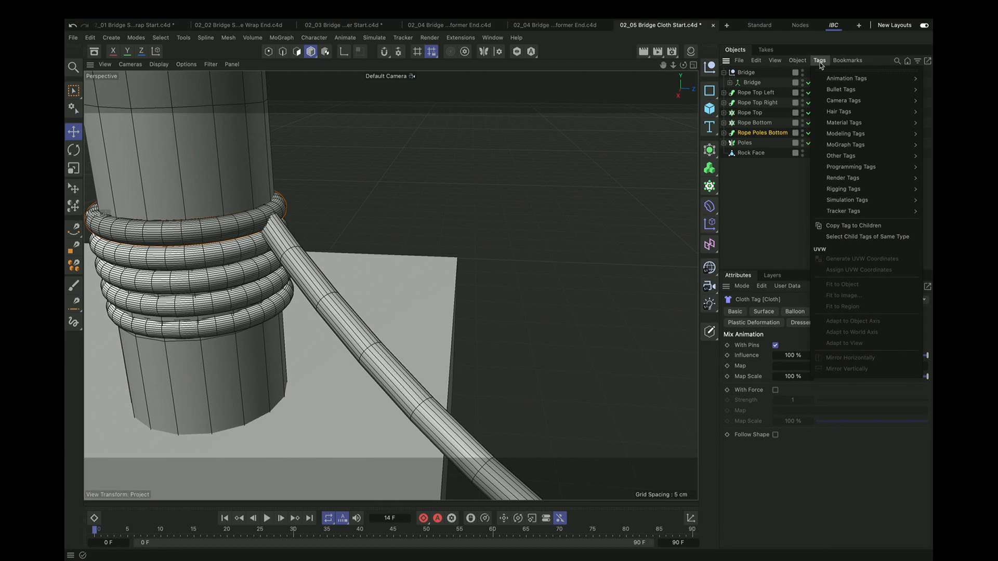
pyautogui.moveTo(865, 203)
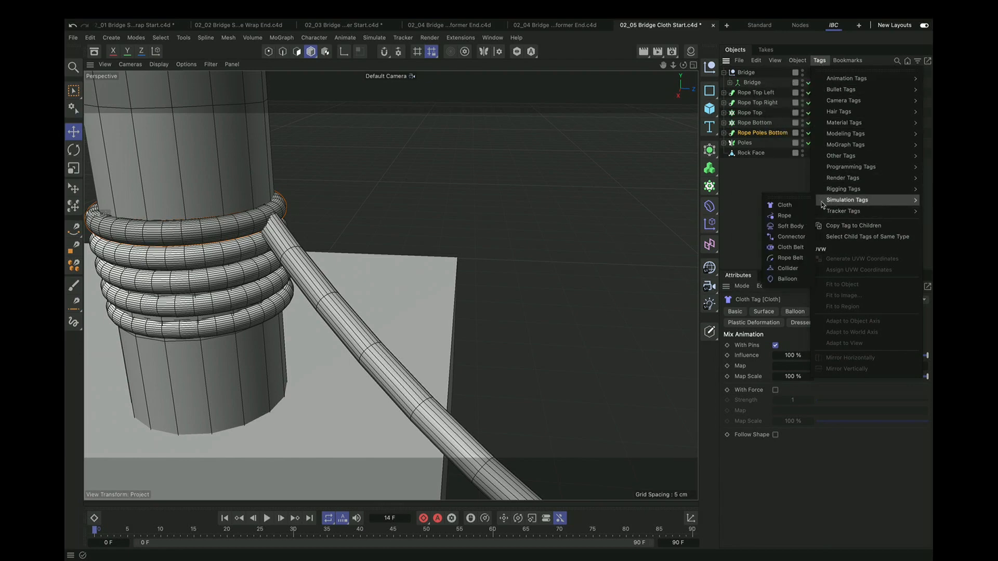
pyautogui.click(801, 238)
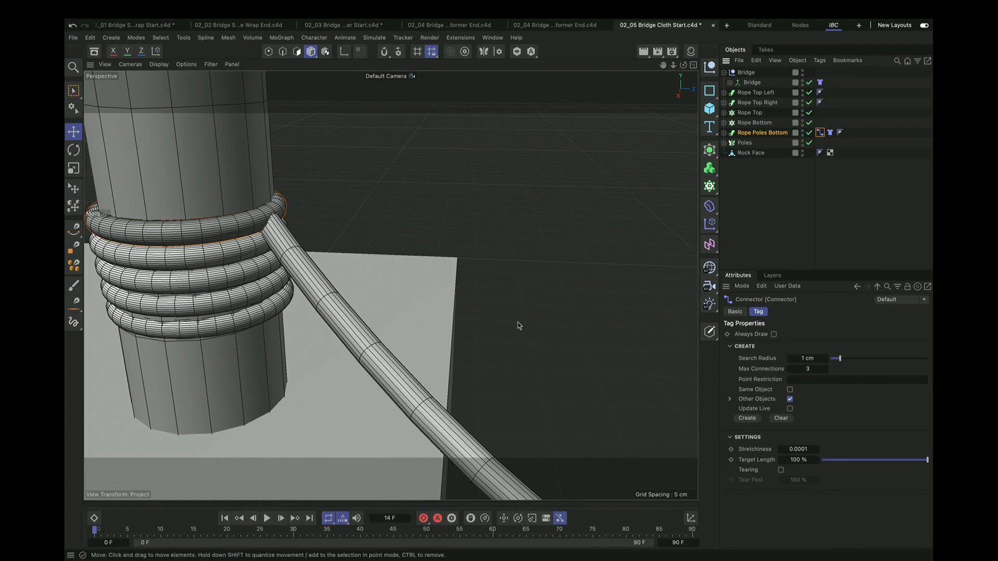
pyautogui.click(816, 359)
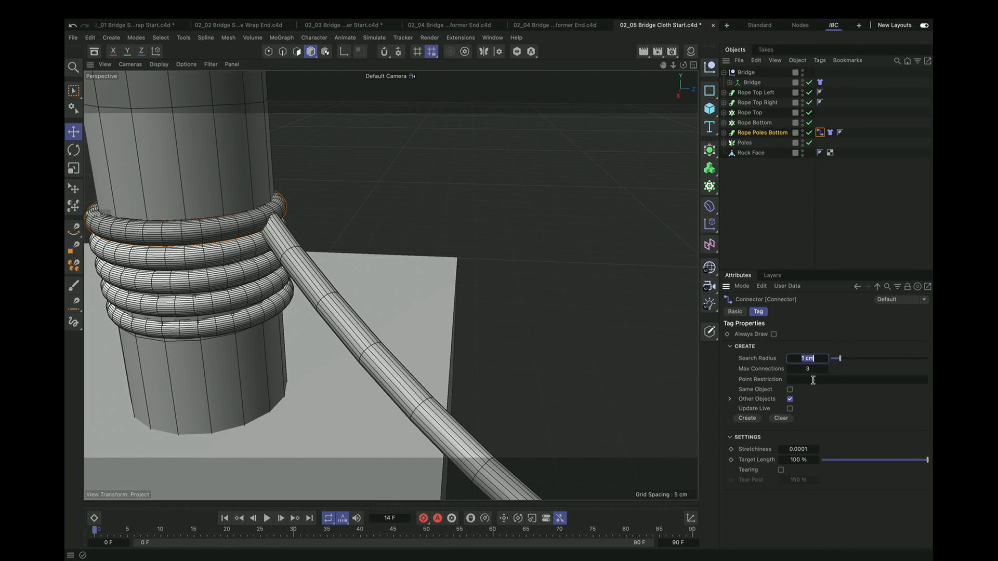
pyautogui.write('2 cm')
pyautogui.click(747, 418)
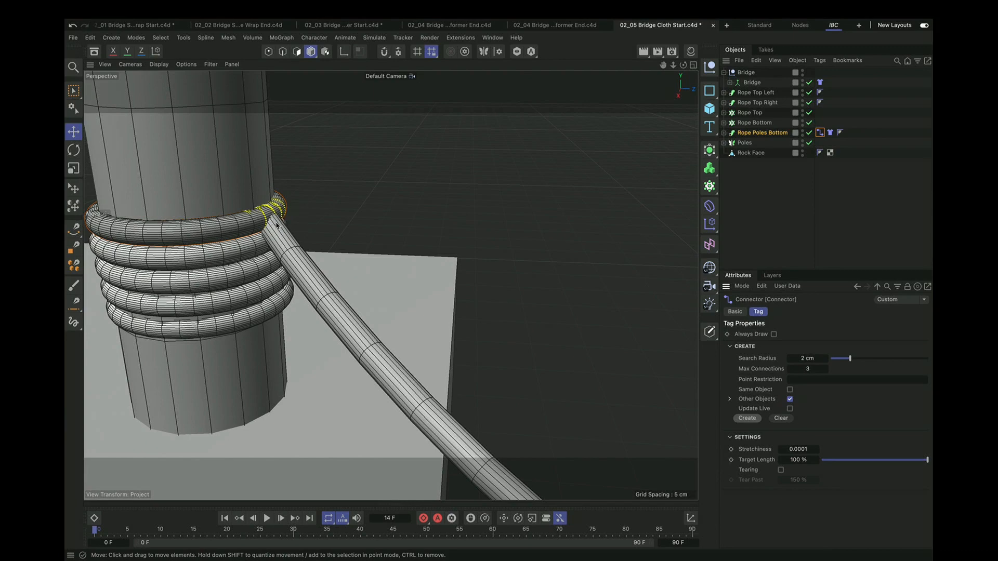
# Step: Play the simulation to check how the connectors hold the bridge rope at the pole, and stop it
pyautogui.keyDown('alt'); pyautogui.moveTo(281, 214); pyautogui.dragTo(371, 428, button='right'); pyautogui.keyUp('alt')
pyautogui.click(267, 519)
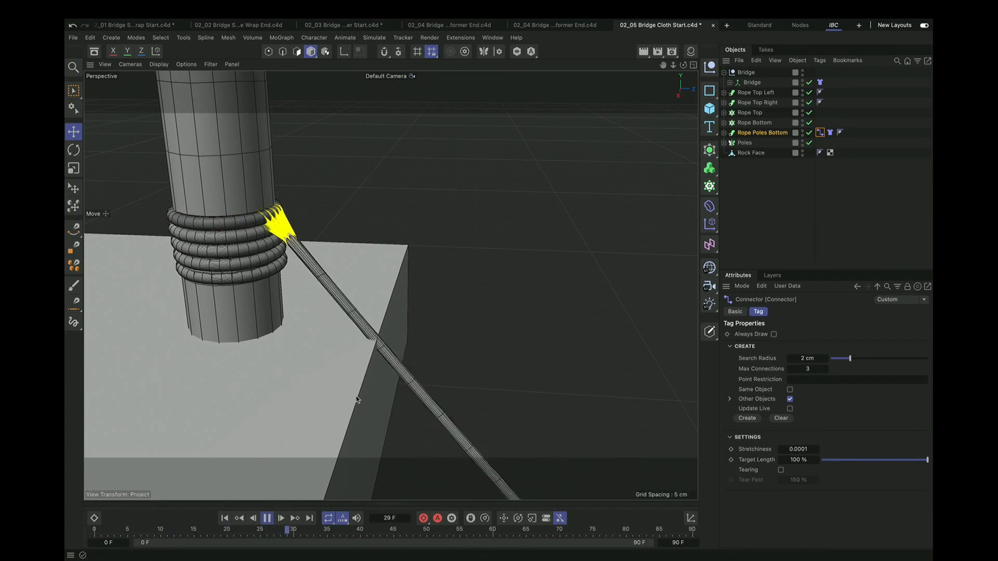
pyautogui.click(267, 518)
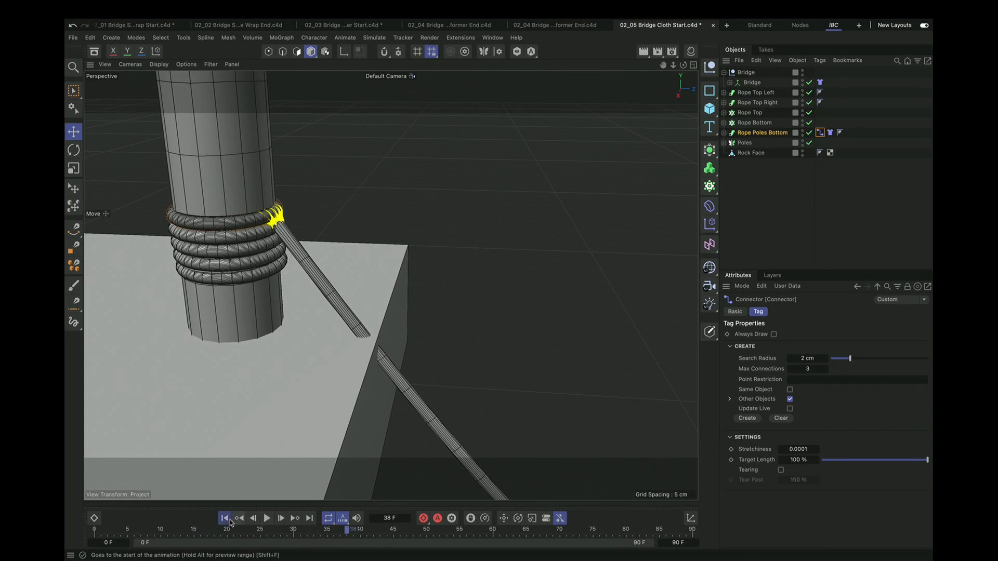
# Step: Add a Collider simulation tag to the Rock Face object
pyautogui.click(751, 153)
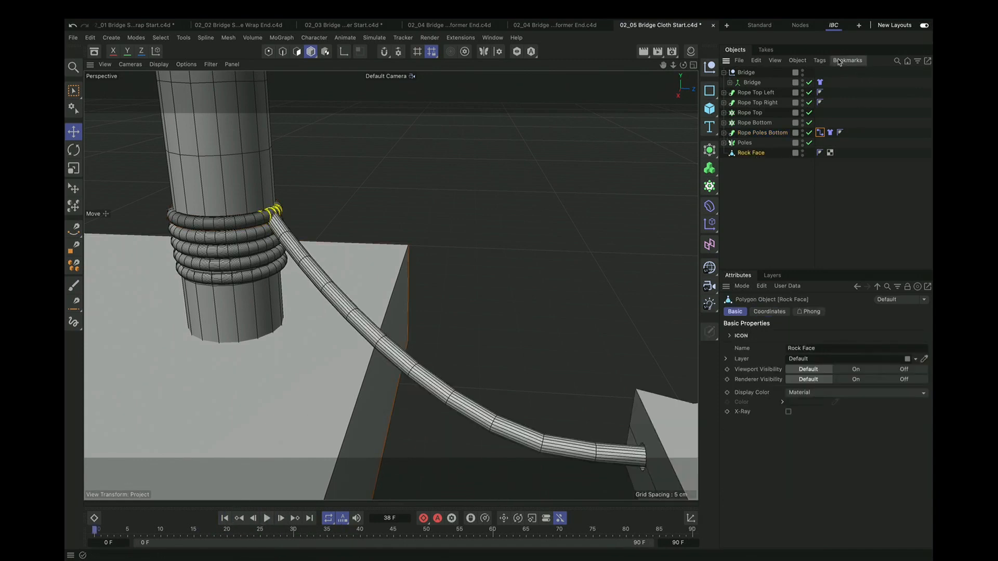
pyautogui.click(820, 60)
pyautogui.moveTo(873, 203)
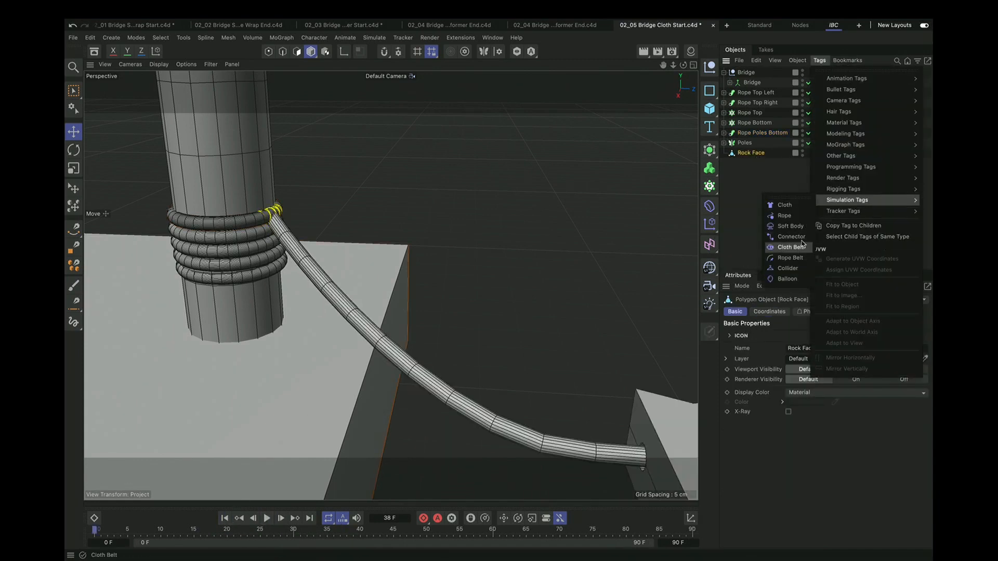
pyautogui.click(788, 269)
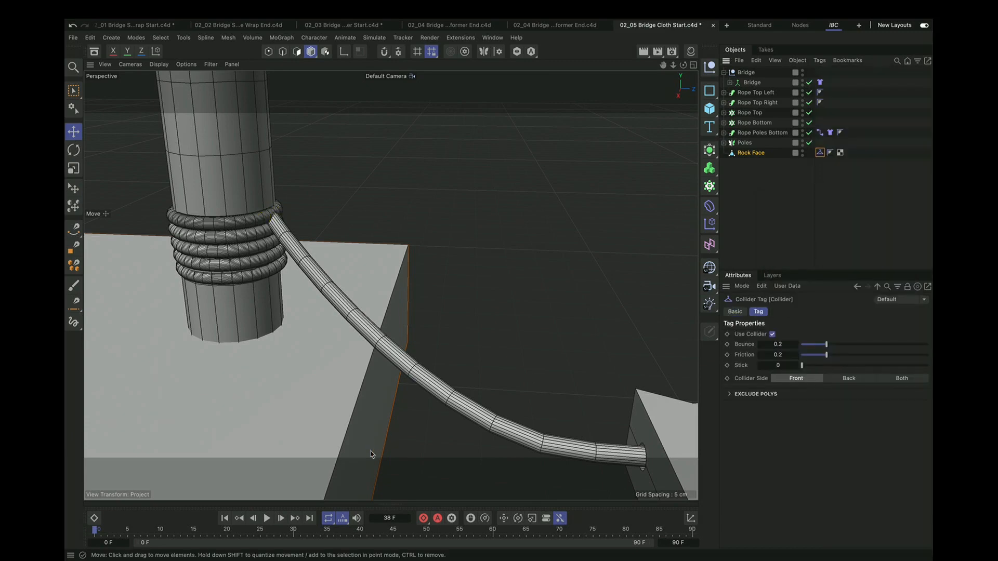
# Step: Recreate the connections of the Rope Poles Bottom connector and test them by briefly playing the simulation from the start
pyautogui.click(819, 133)
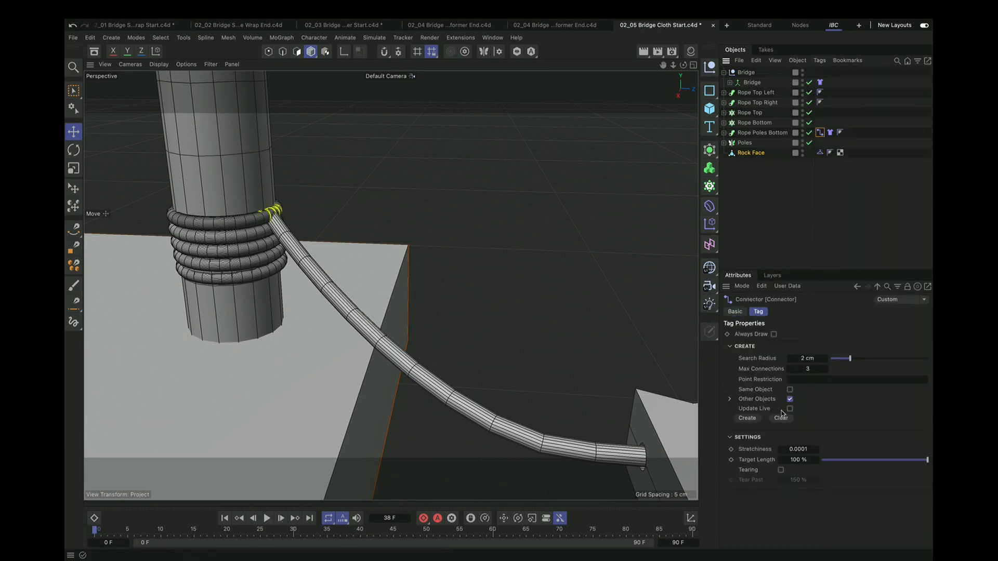
pyautogui.click(747, 419)
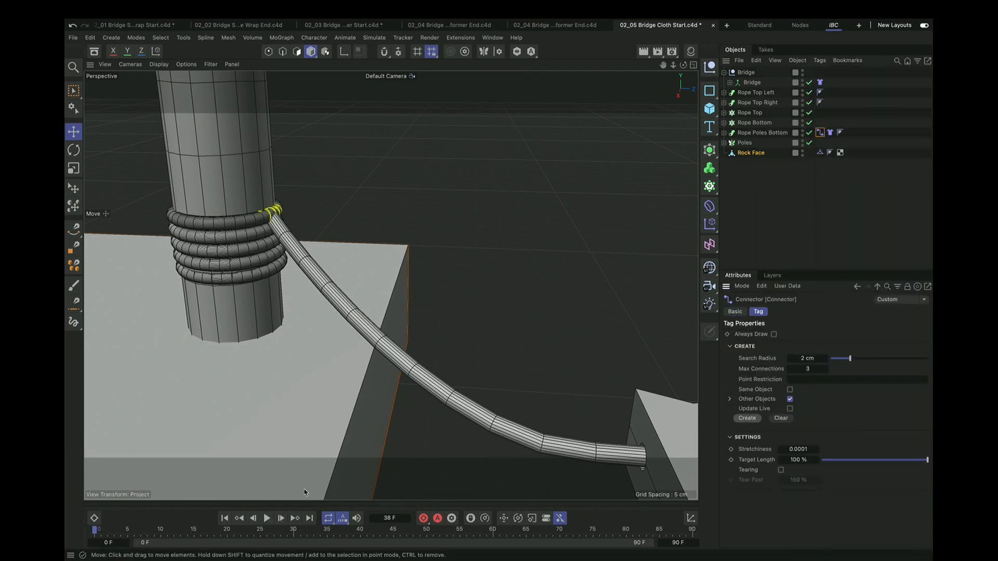
pyautogui.click(225, 519)
pyautogui.click(266, 519)
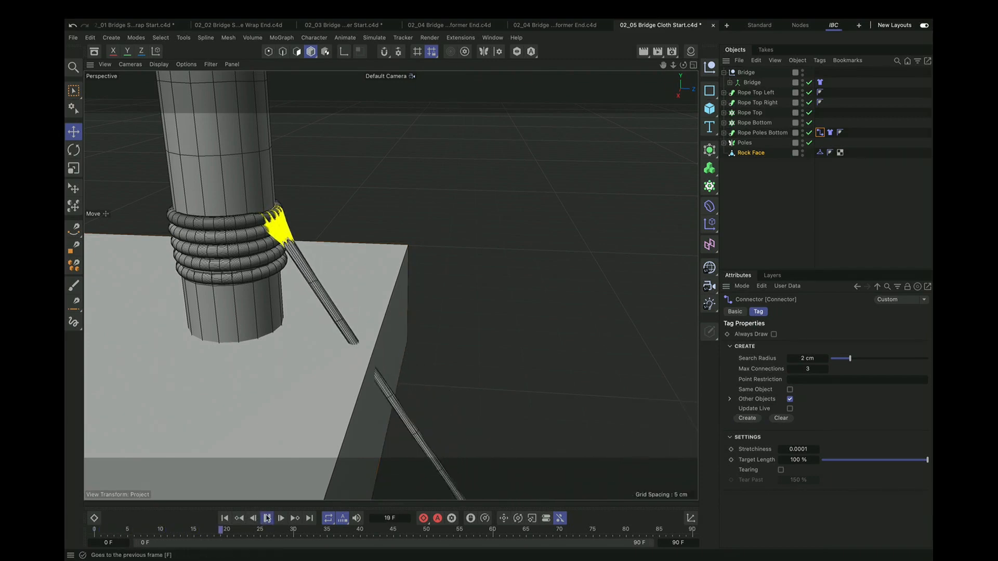
pyautogui.click(225, 518)
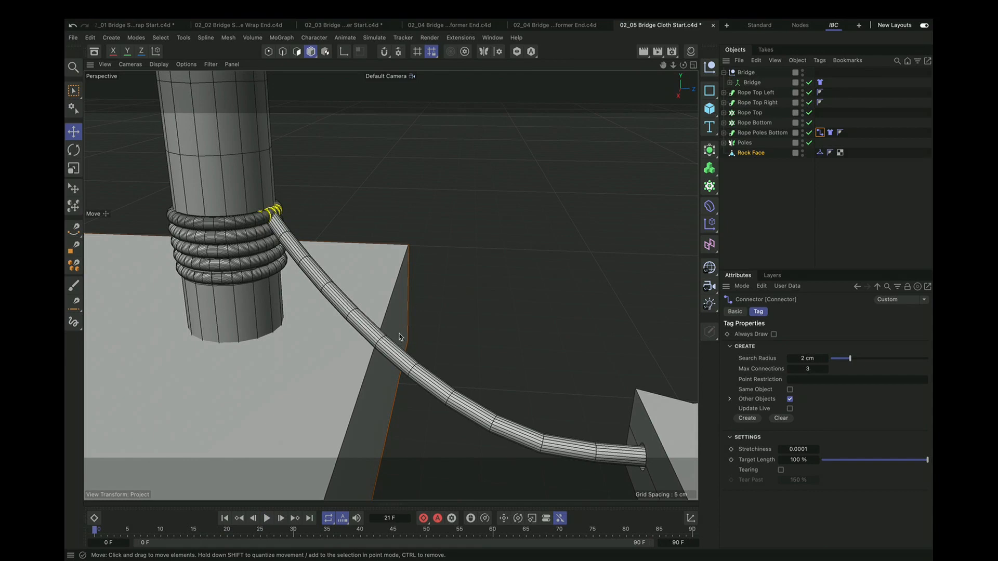
# Step: Bring the full bridge into view, play the simulation to examine the planks and ropes, and return to the first frame
pyautogui.keyDown('alt'); pyautogui.moveTo(528, 345); pyautogui.dragTo(417, 395, button='right'); pyautogui.keyUp('alt')
pyautogui.keyDown('alt'); pyautogui.moveTo(535, 411); pyautogui.dragTo(571, 389); pyautogui.keyUp('alt')
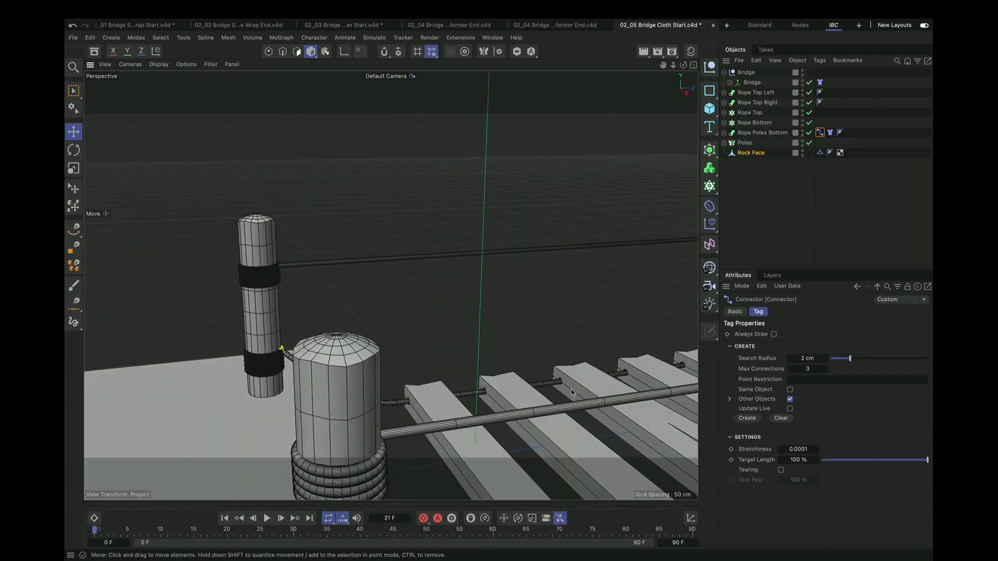
pyautogui.keyDown('alt'); pyautogui.moveTo(592, 371); pyautogui.dragTo(502, 416, button='right'); pyautogui.keyUp('alt')
pyautogui.keyDown('alt'); pyautogui.moveTo(569, 396); pyautogui.dragTo(431, 371, button='middle'); pyautogui.keyUp('alt')
pyautogui.keyDown('alt'); pyautogui.moveTo(431, 377); pyautogui.dragTo(432, 409); pyautogui.keyUp('alt')
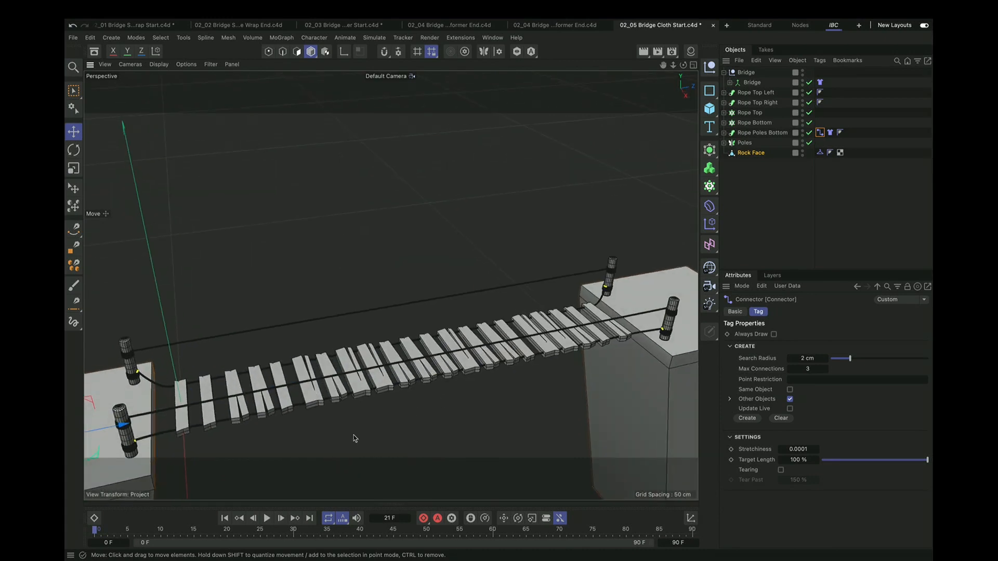
pyautogui.click(267, 518)
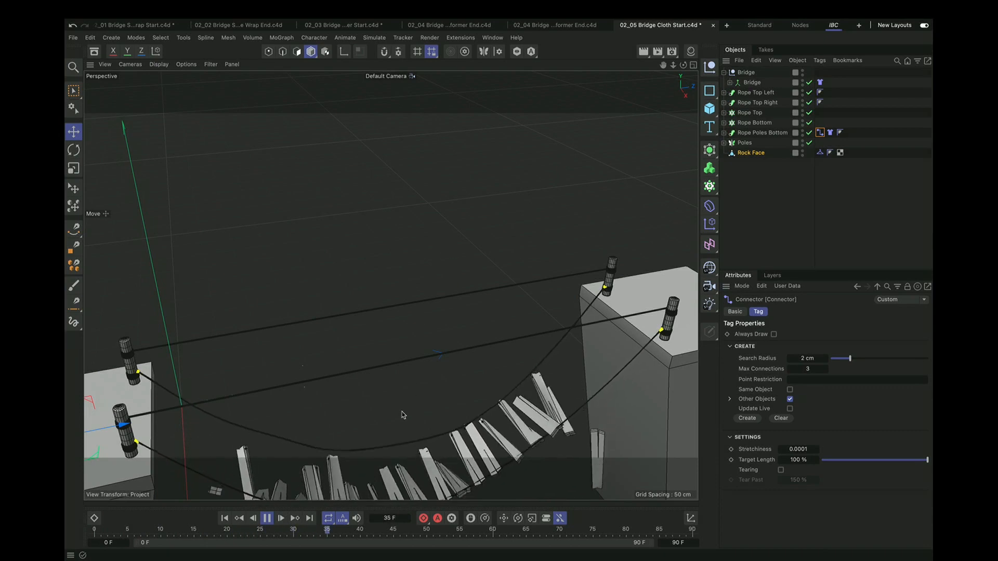
pyautogui.keyDown('alt'); pyautogui.moveTo(411, 352); pyautogui.dragTo(416, 212); pyautogui.keyUp('alt')
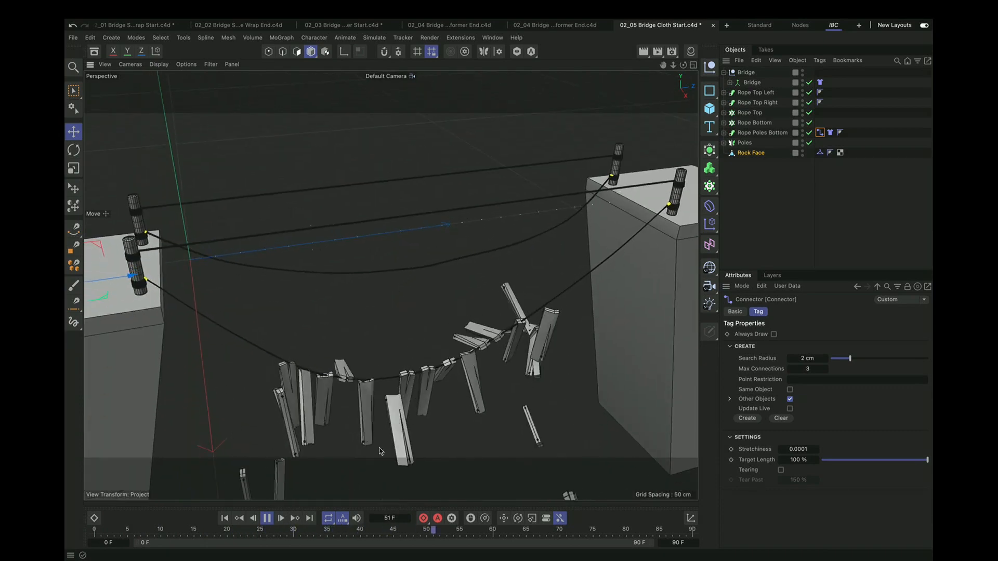
pyautogui.click(266, 518)
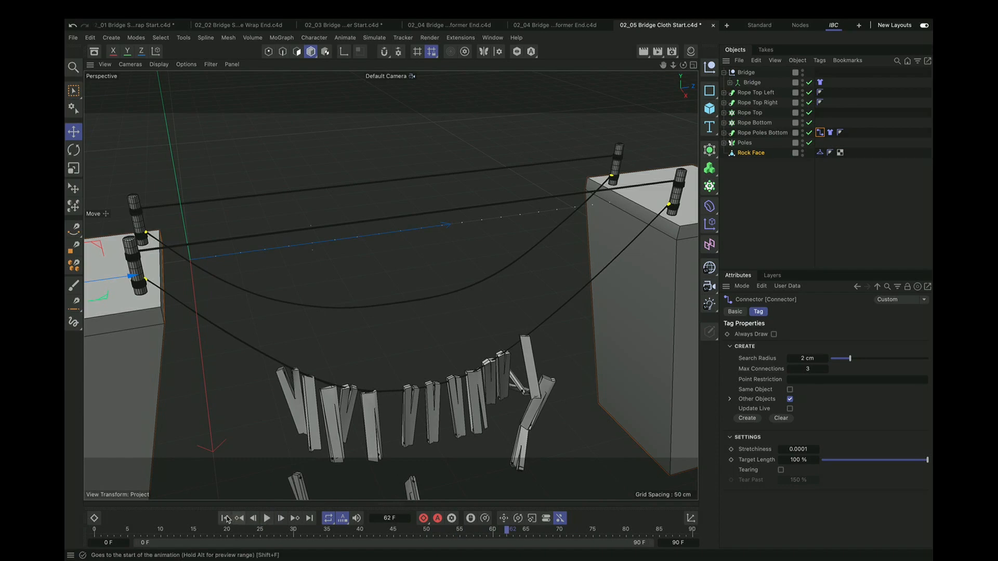
pyautogui.click(224, 518)
# Step: Set the project's simulation Substeps to 40 and Damping to 5 %
pyautogui.click(821, 82)
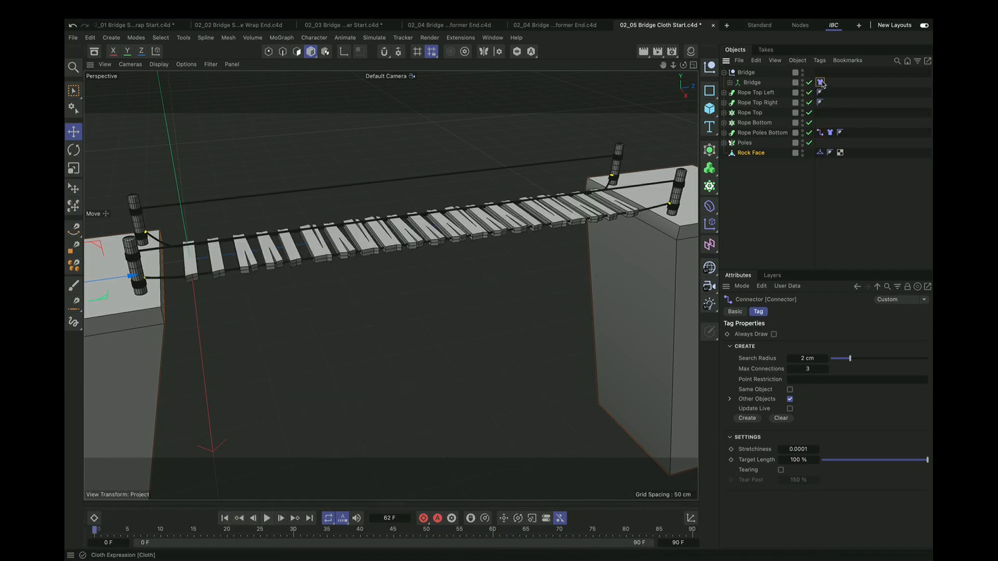
pyautogui.click(764, 311)
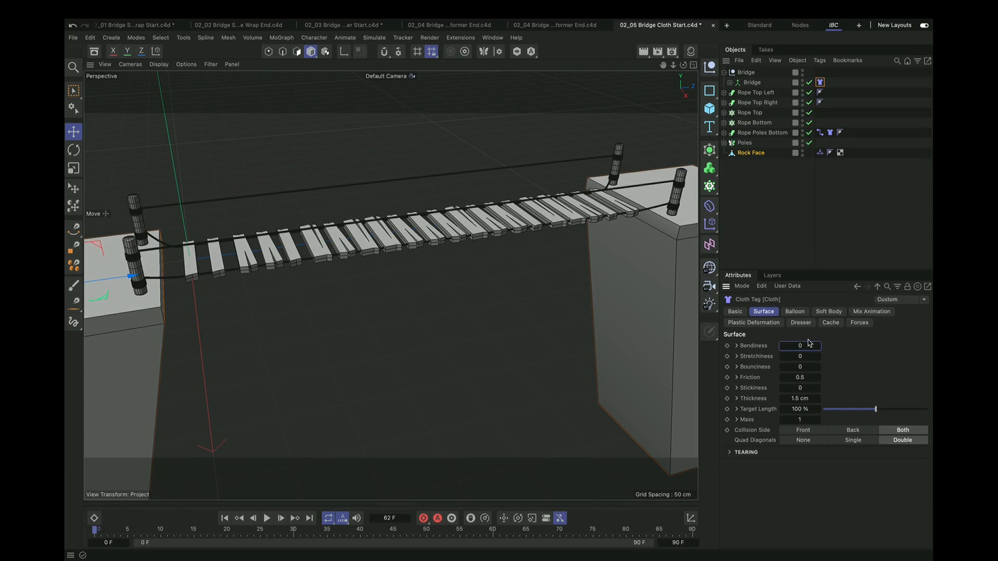
pyautogui.hotkey('ctrl', 'd')
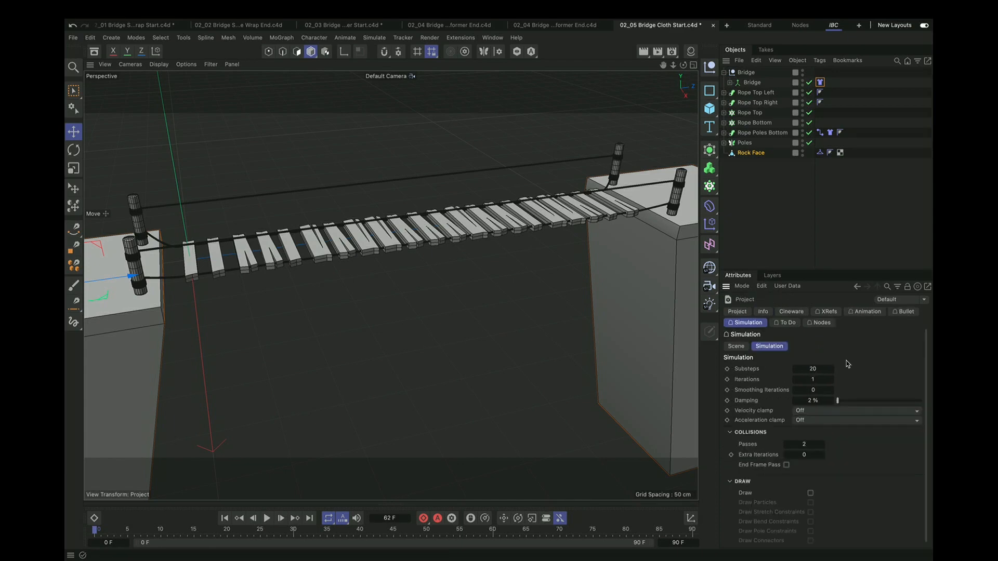
pyautogui.moveTo(813, 373); pyautogui.dragTo(826, 377)
pyautogui.click(840, 401)
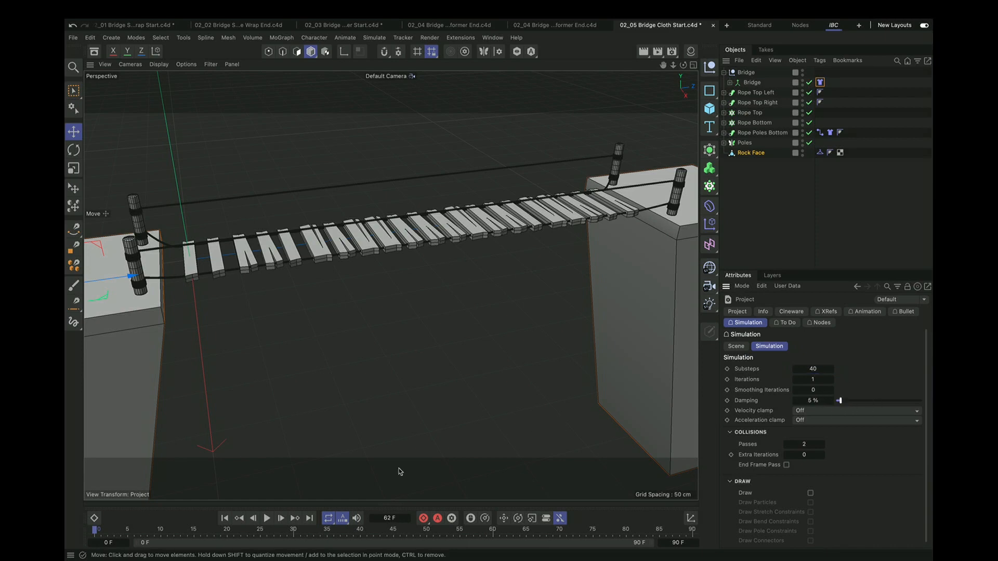
# Step: Play the bridge simulation to check the planks and ropes, stop it, and return to the first frame
pyautogui.click(266, 518)
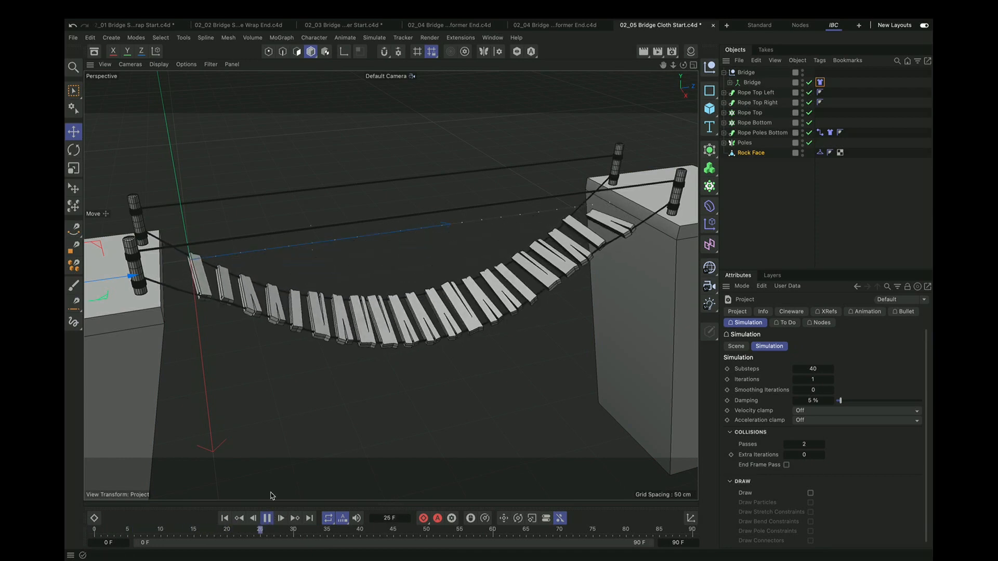
pyautogui.click(267, 518)
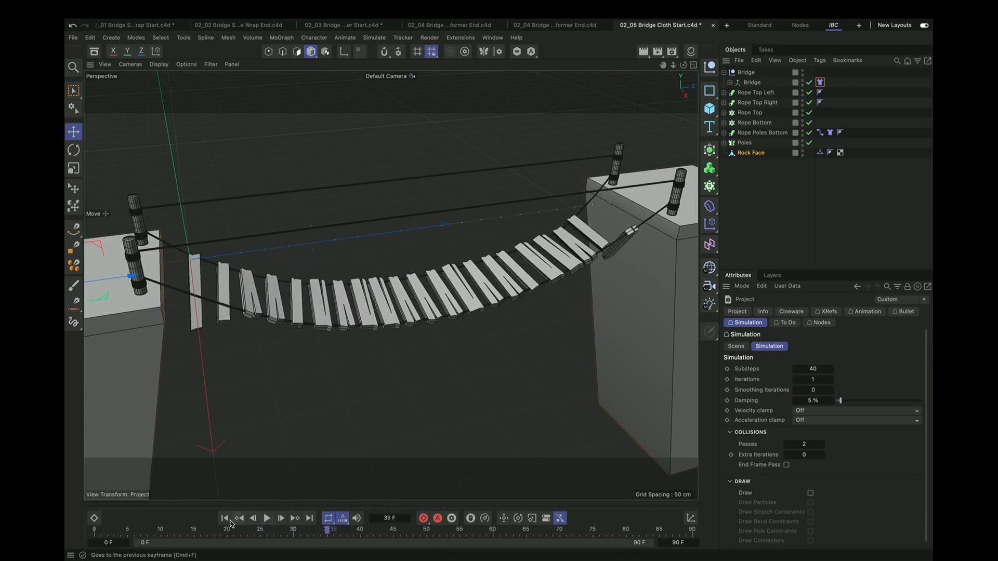
pyautogui.click(224, 518)
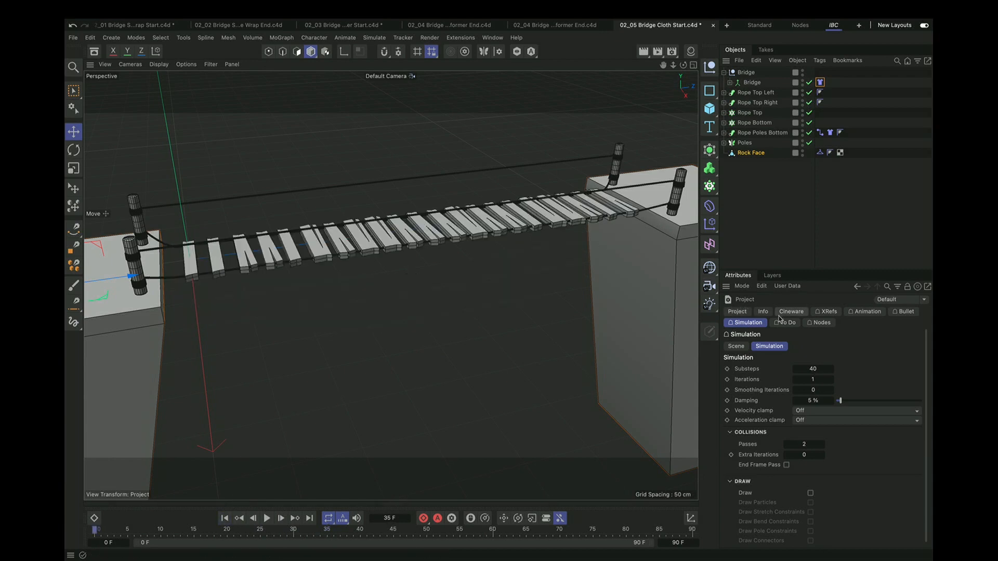
# Step: Set the simulation scene's global Gravity to 0 cm and clear the object selection
pyautogui.click(738, 346)
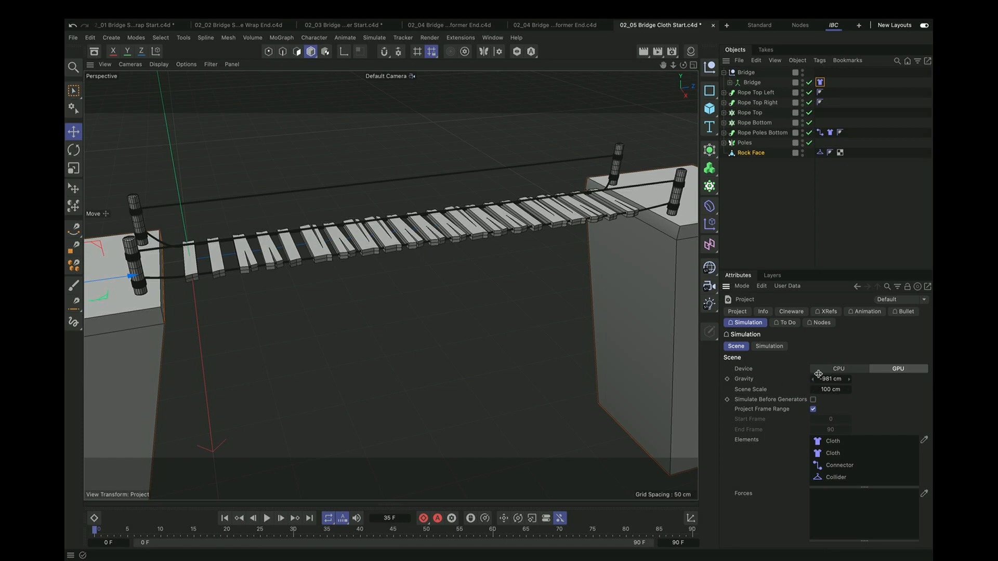
pyautogui.click(836, 379)
pyautogui.write('0')
pyautogui.click(755, 209)
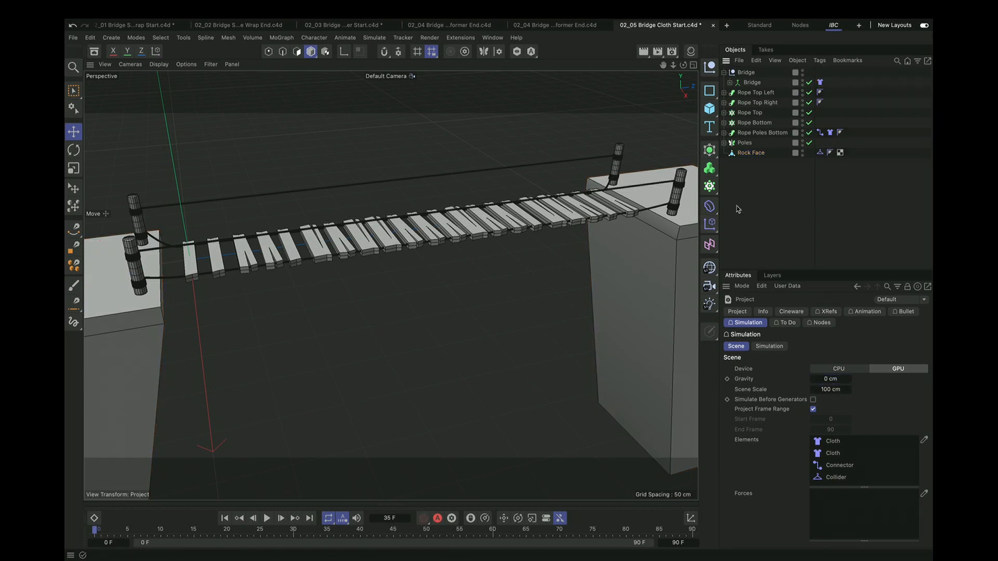
# Step: Add a Gravity force object to the scene and limit it with a Spherical Field
pyautogui.hotkey('shift', 'c')
pyautogui.write('grav')
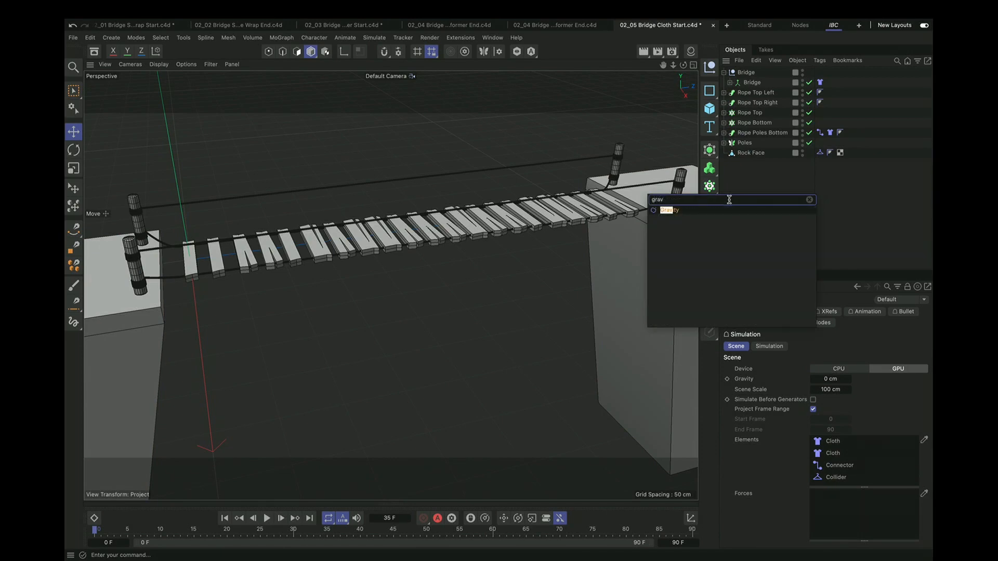
pyautogui.press('Return')
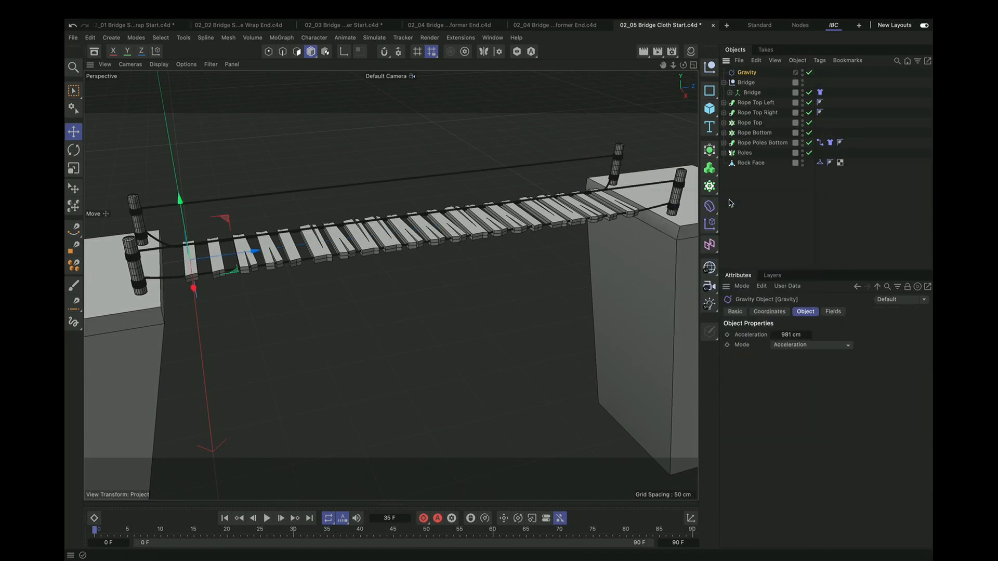
pyautogui.click(832, 313)
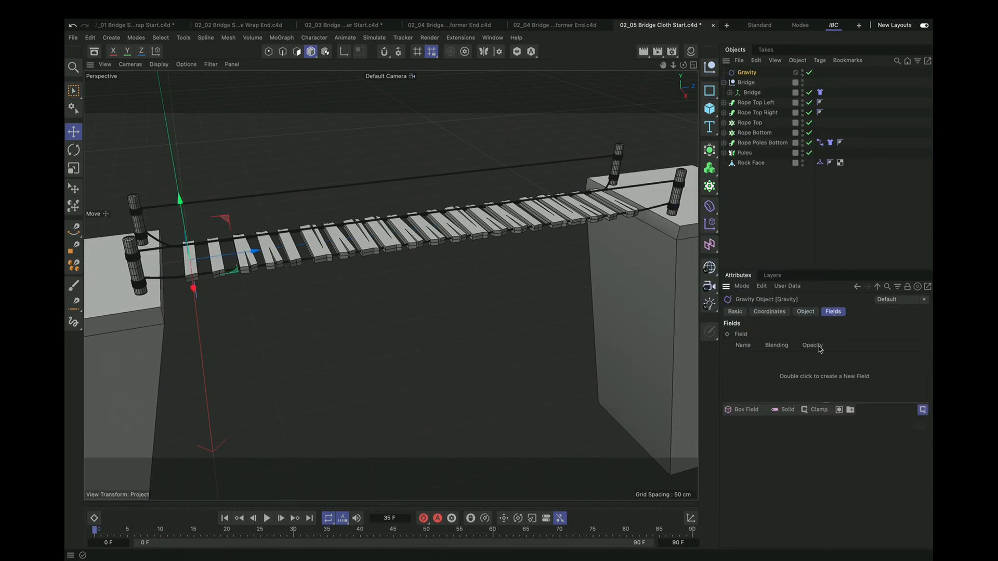
pyautogui.click(749, 412)
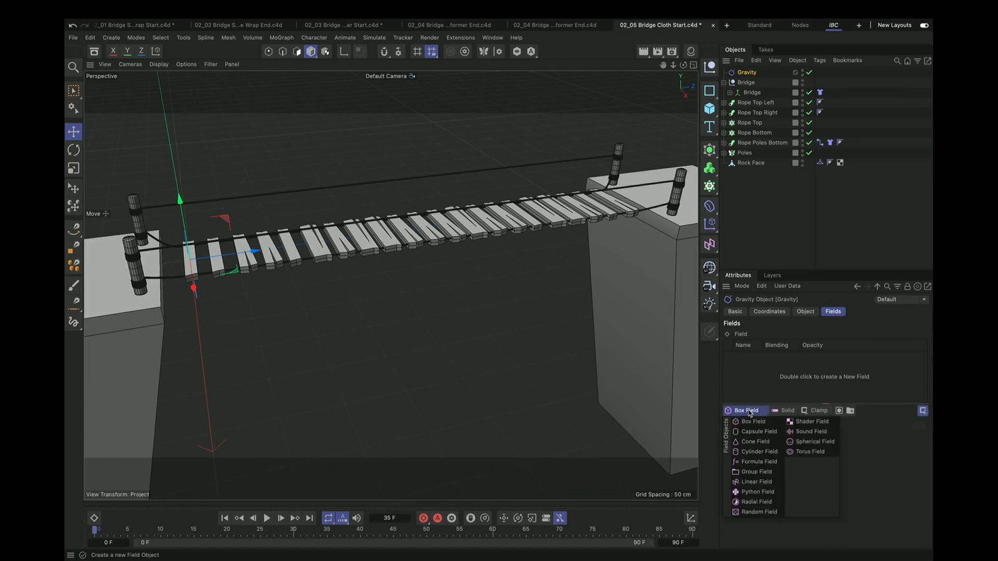
pyautogui.click(815, 442)
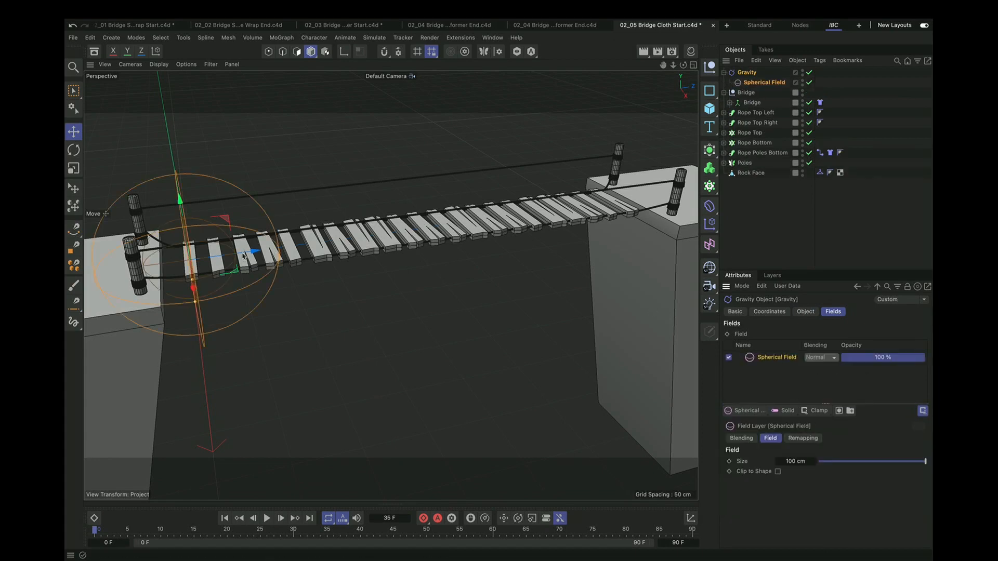
# Step: Move the Spherical Field to the middle of the bridge and set its size to 300 cm
pyautogui.moveTo(245, 256); pyautogui.dragTo(460, 224)
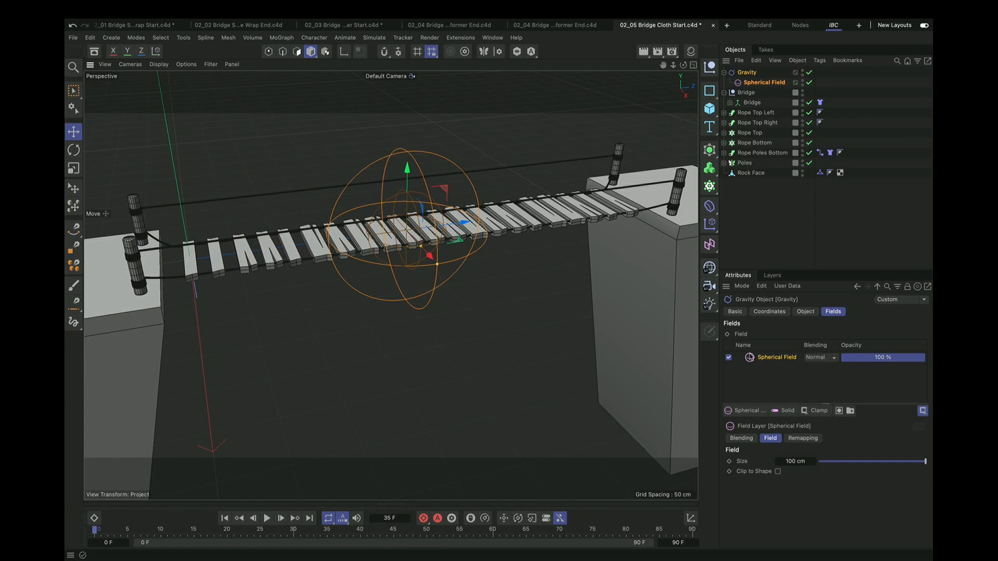
pyautogui.click(786, 461)
pyautogui.write('300')
pyautogui.press('Return')
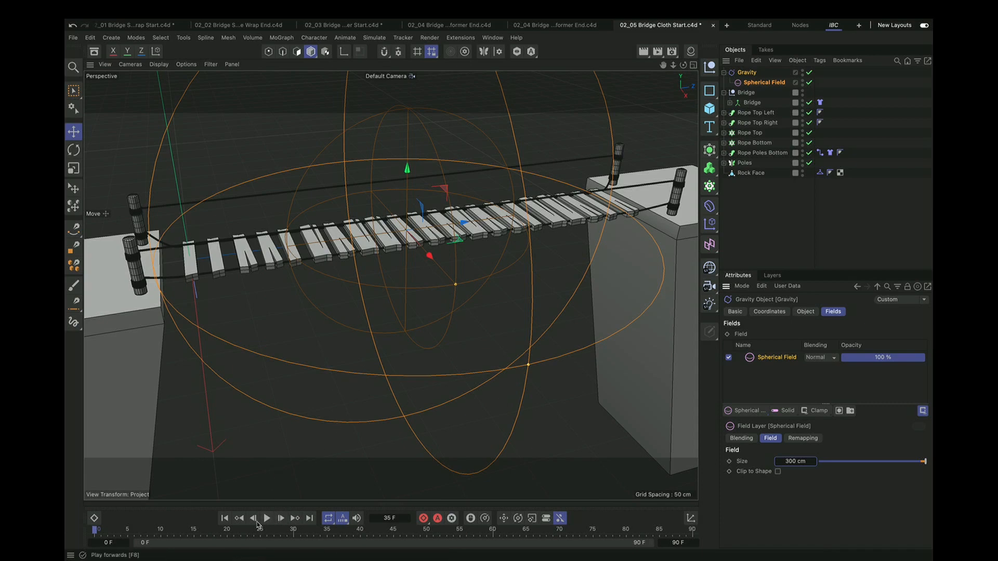
# Step: Play the simulation from the first frame to check how the field-limited gravity affects the bridge, and stop it
pyautogui.click(224, 519)
pyautogui.click(268, 518)
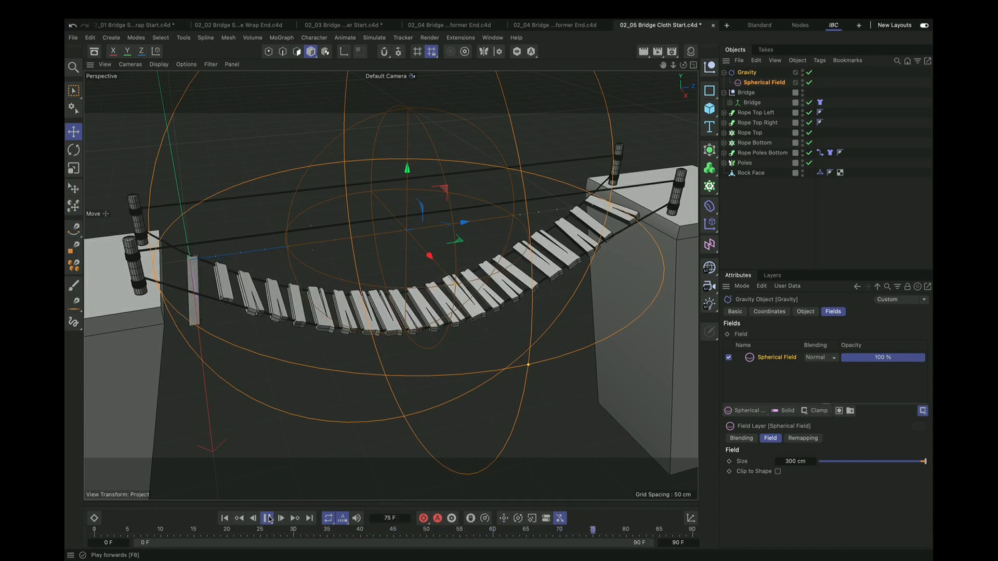
pyautogui.click(266, 518)
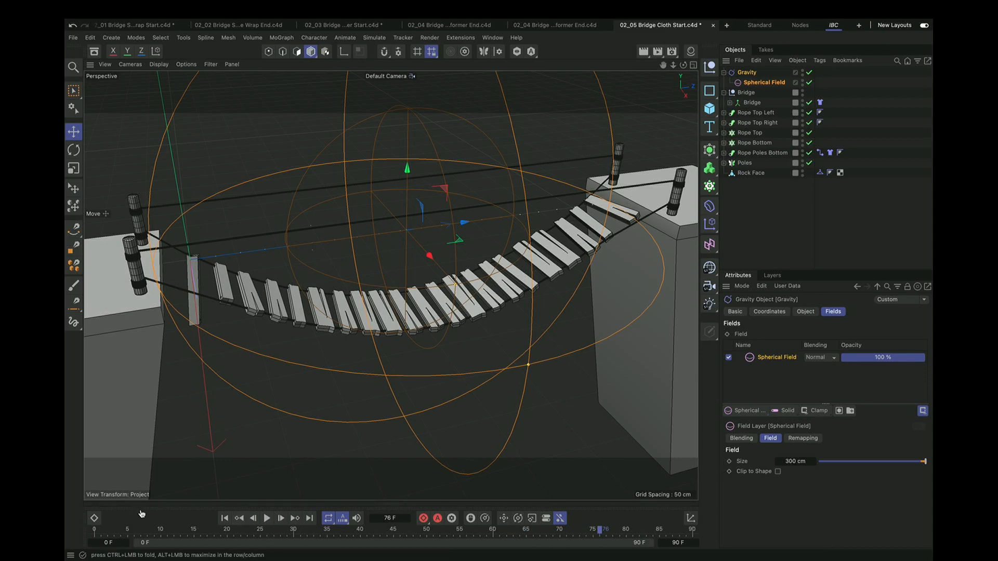
# Step: Open the finished scene 02_06 Bridge Cloth End.c4d from the asset list and fold the list away
pyautogui.click(113, 505)
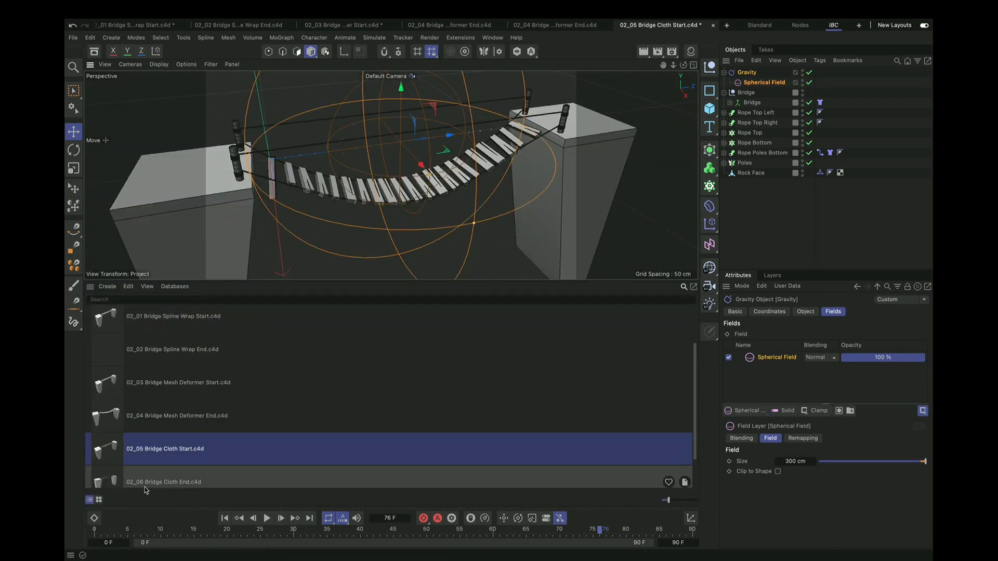
pyautogui.doubleClick(178, 482)
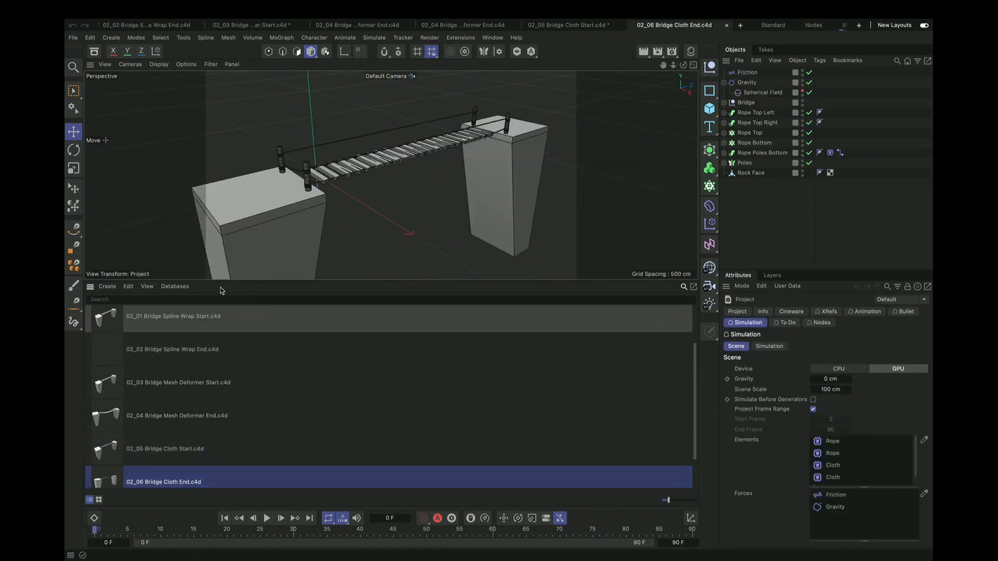
pyautogui.middleClick(86, 285)
# Step: Play the finished bridge simulation, examine the Friction force's object properties, and stop playback
pyautogui.click(266, 519)
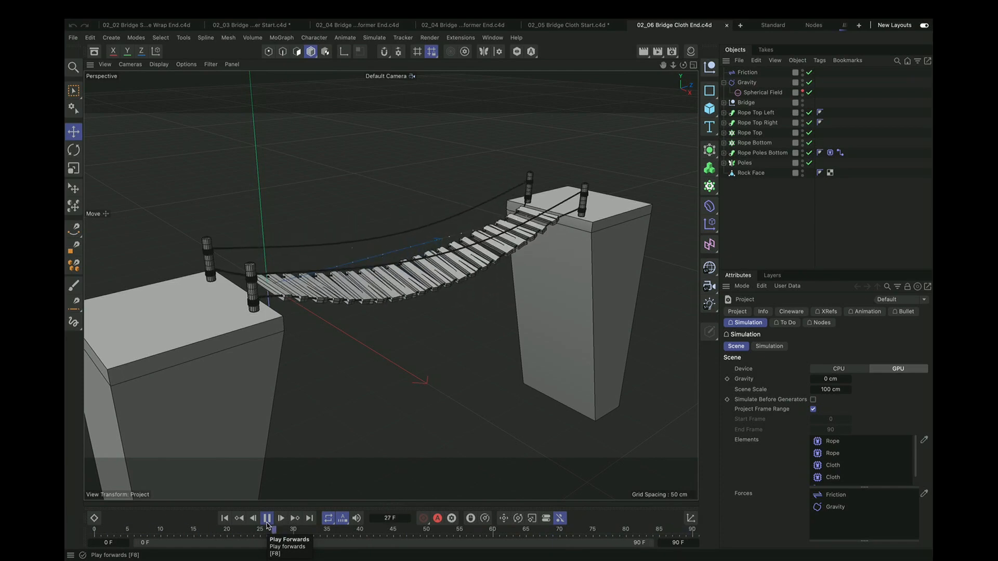
pyautogui.click(745, 73)
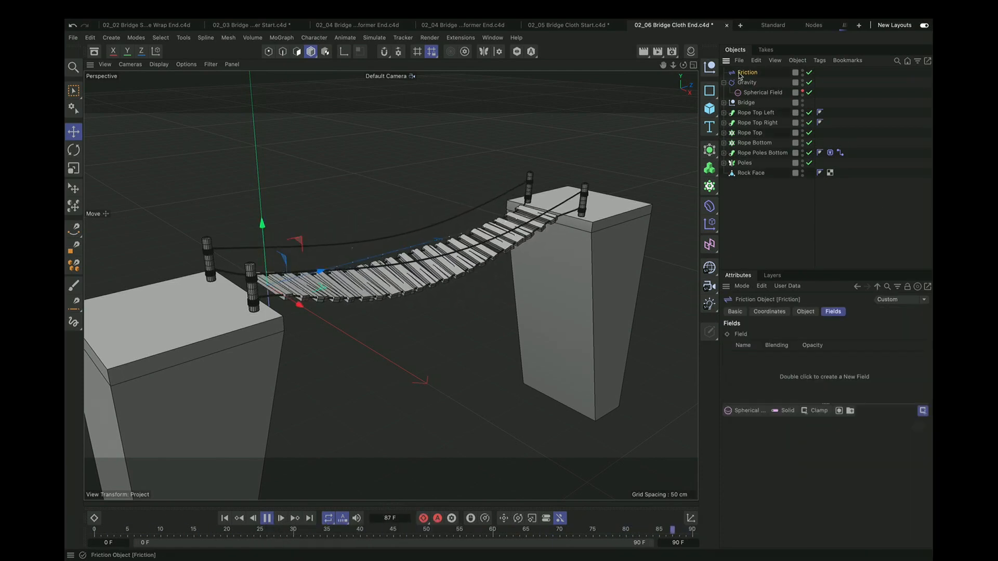
pyautogui.click(809, 311)
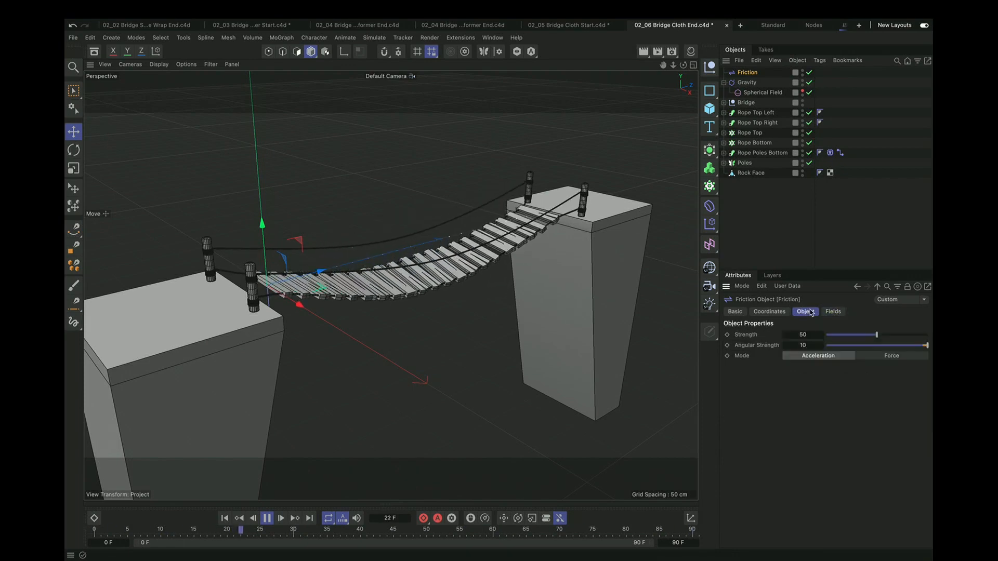
pyautogui.click(268, 517)
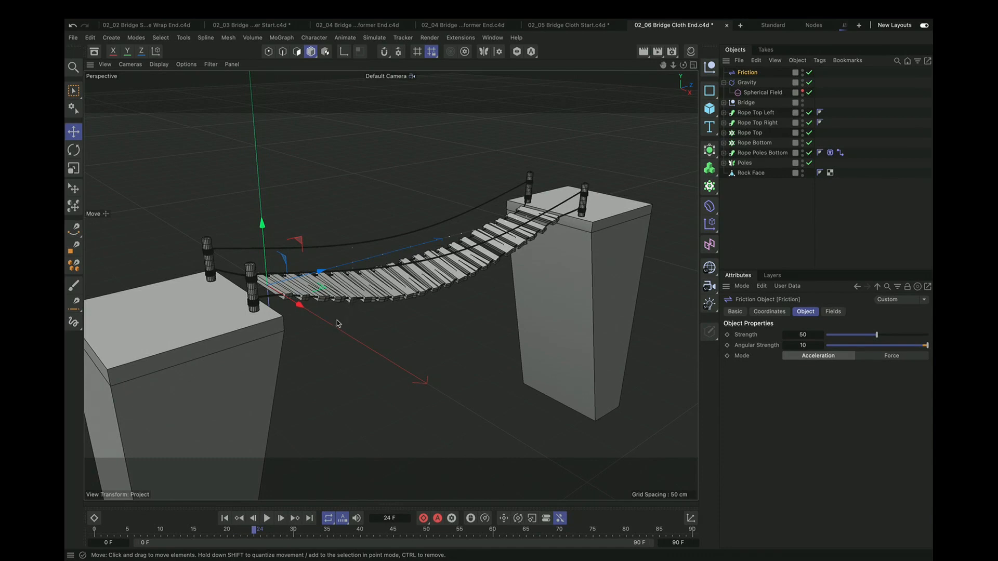
pyautogui.press('super+Tab')
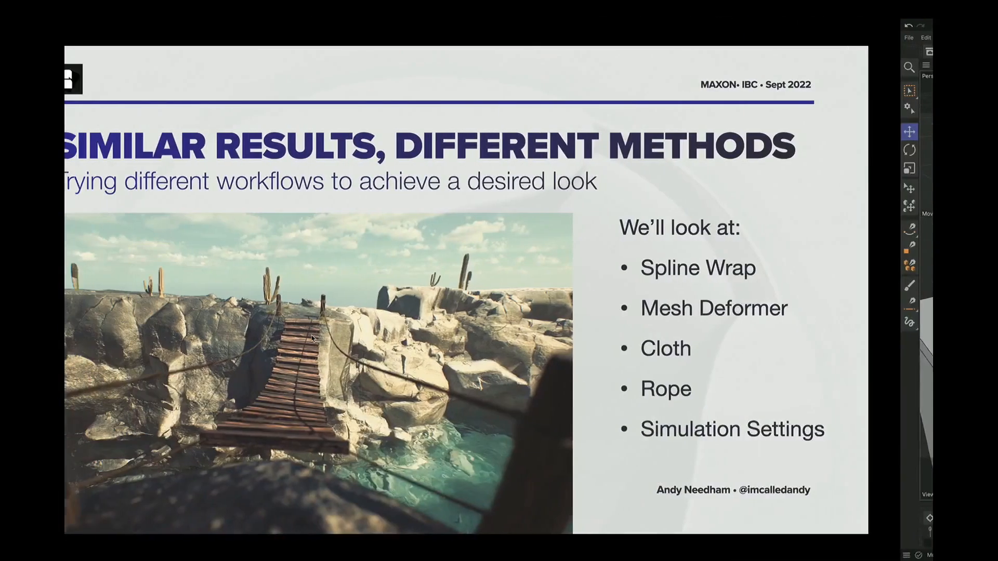
pyautogui.press('Right')
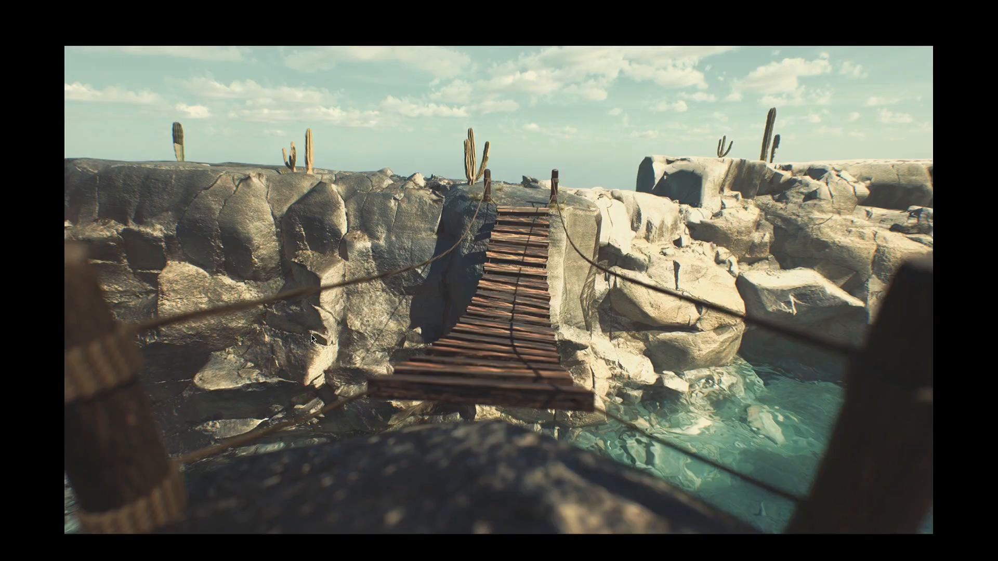
pyautogui.press('Right')
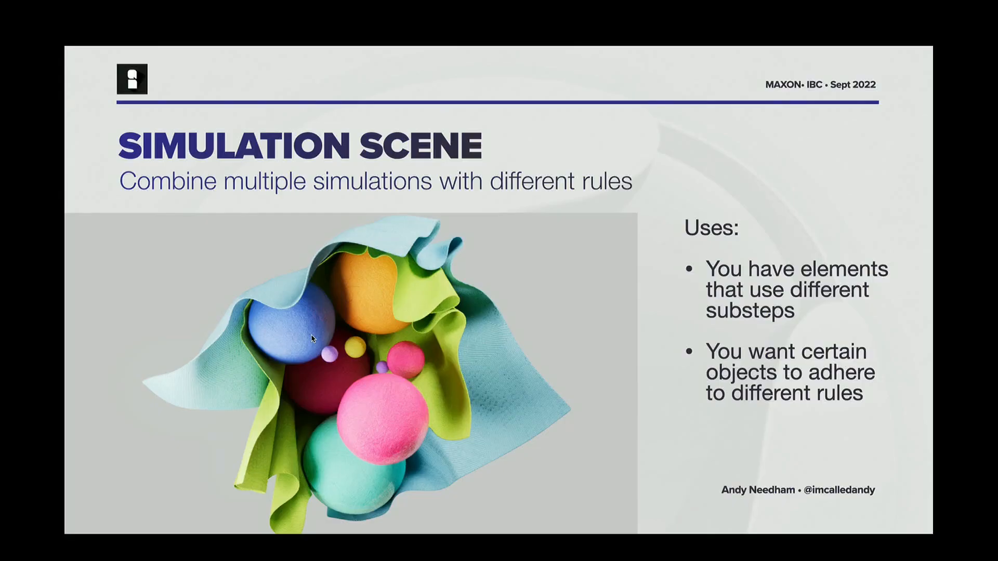
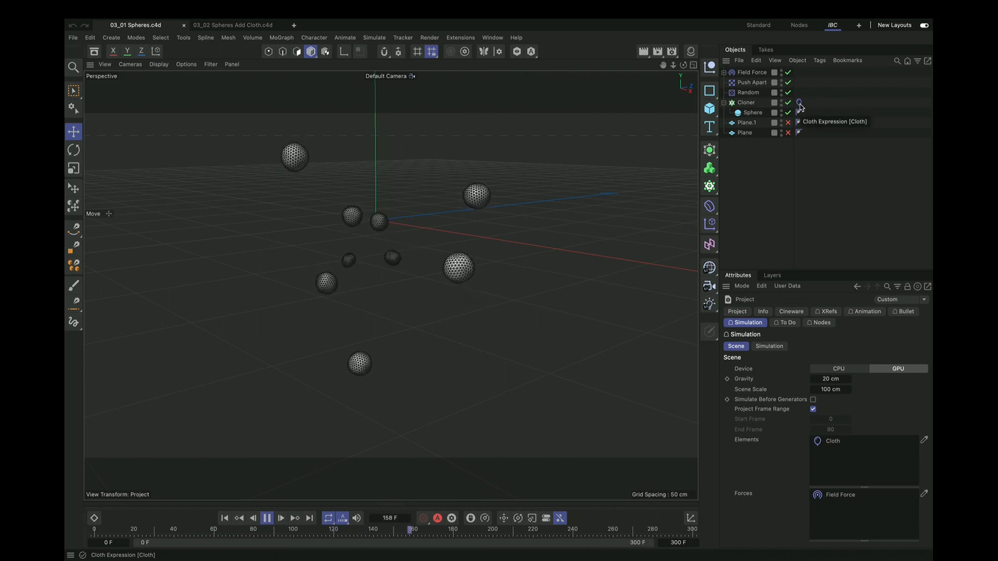
# Step: Expand the Field Force object in the 03_01 Spheres scene and examine its properties and Random Field
pyautogui.click(723, 73)
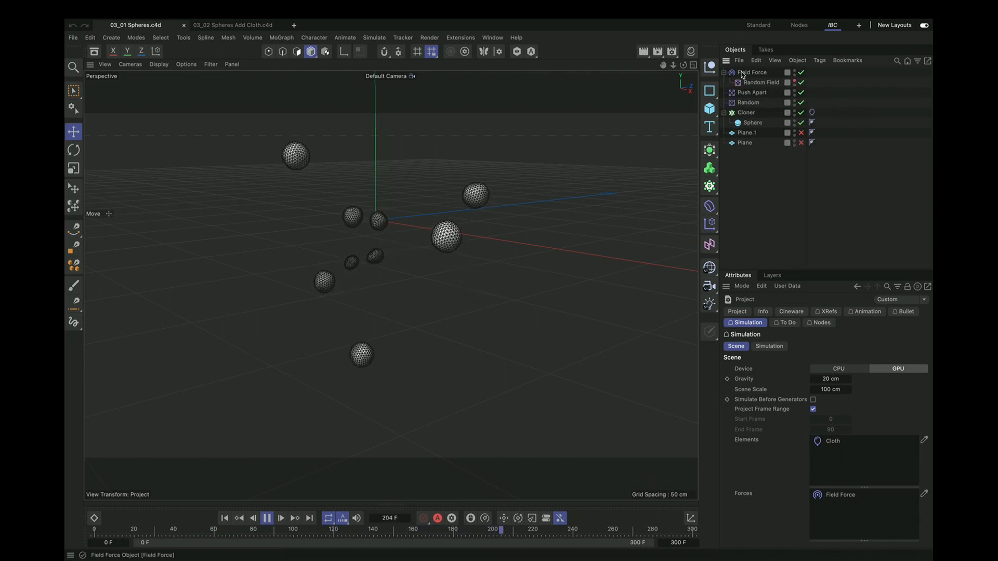
pyautogui.click(743, 74)
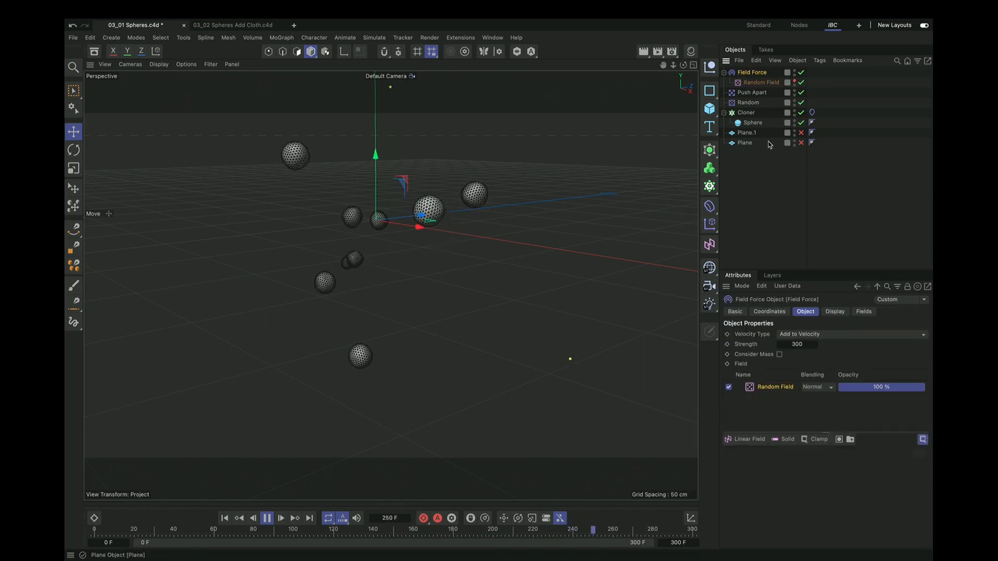
# Step: In the Cloner's Cloth tag, set the balloon's Overpressure to 300 and its Expansion Time to 100 F
pyautogui.click(812, 112)
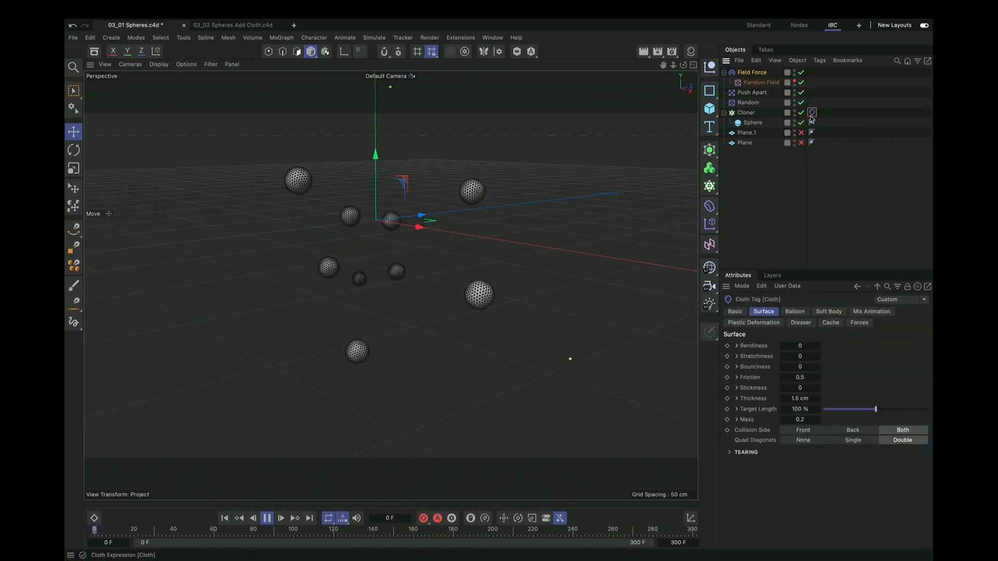
pyautogui.click(795, 312)
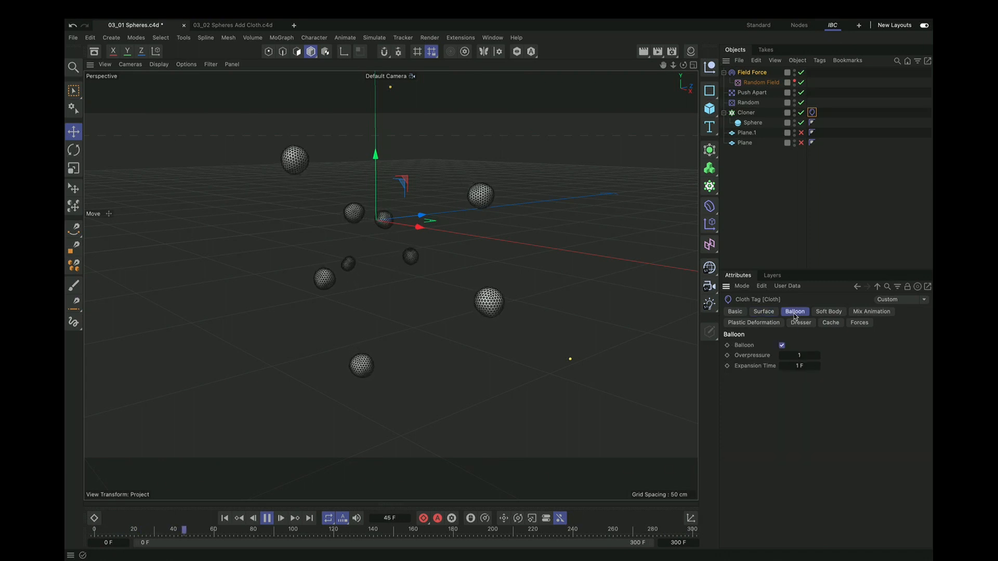
pyautogui.click(807, 353)
pyautogui.write('300')
pyautogui.press('Return')
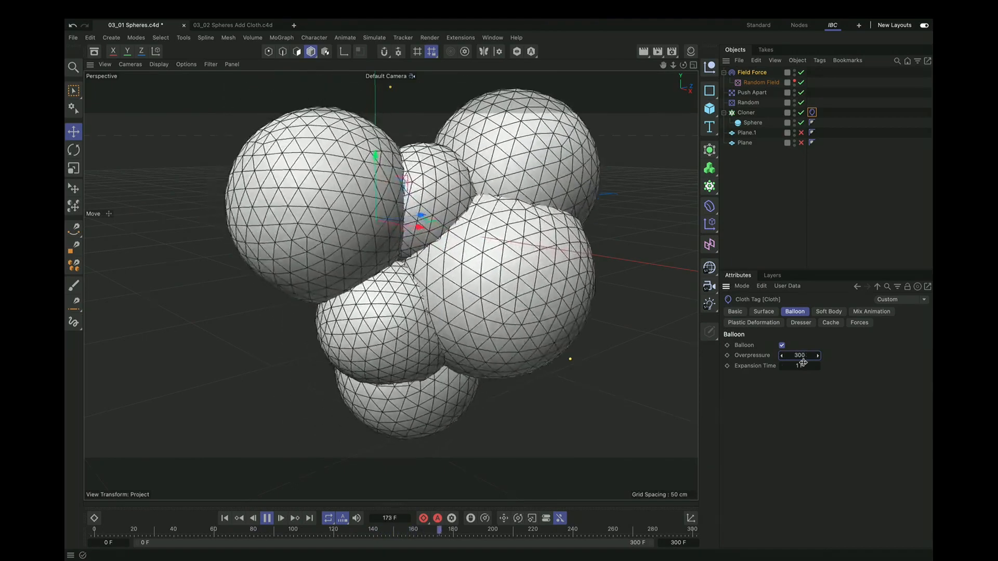
pyautogui.doubleClick(809, 365)
pyautogui.write('100')
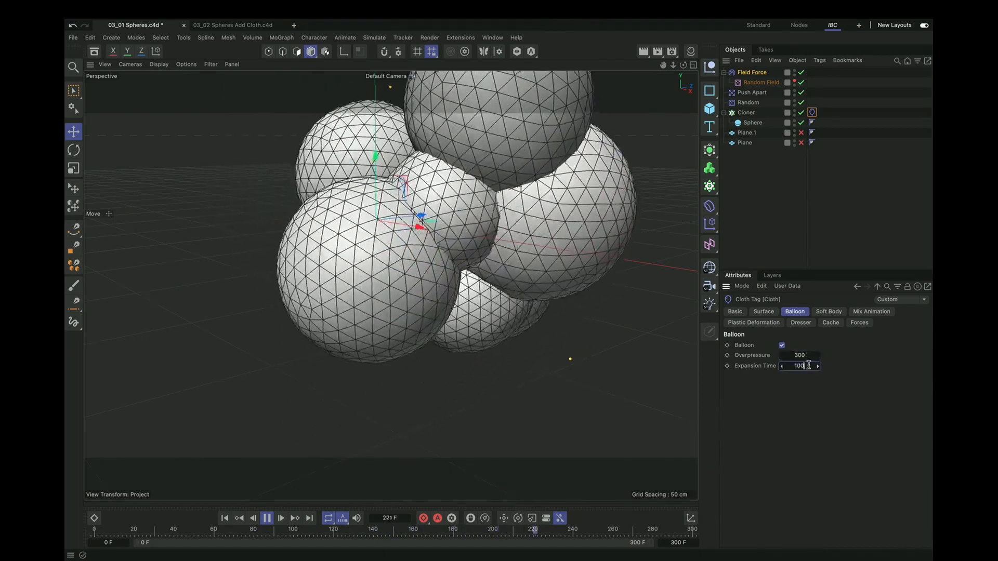
pyautogui.press('Return')
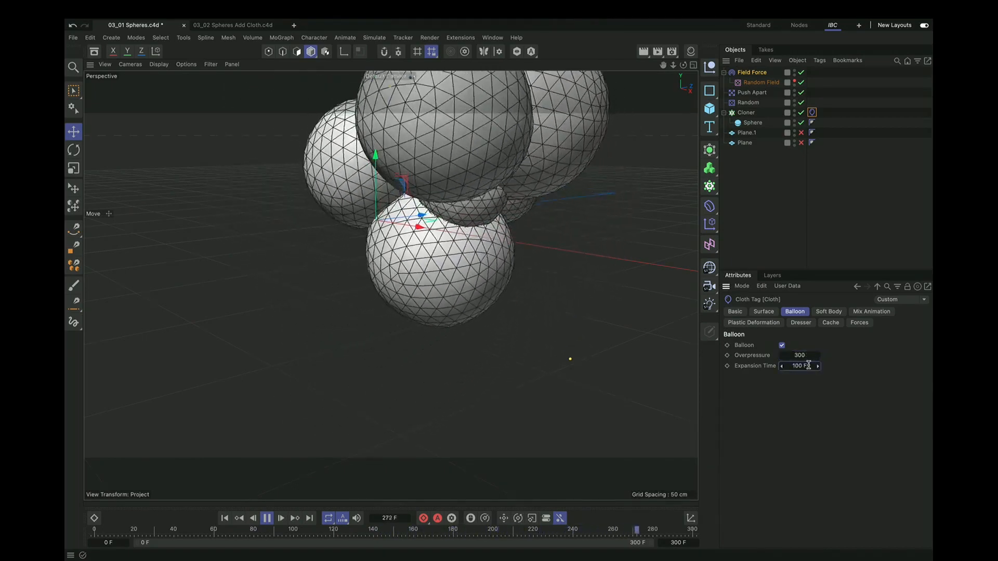
# Step: Replay the inflating spheres from the first frame, examine the project's simulation and scene settings, and stop playback
pyautogui.click(225, 518)
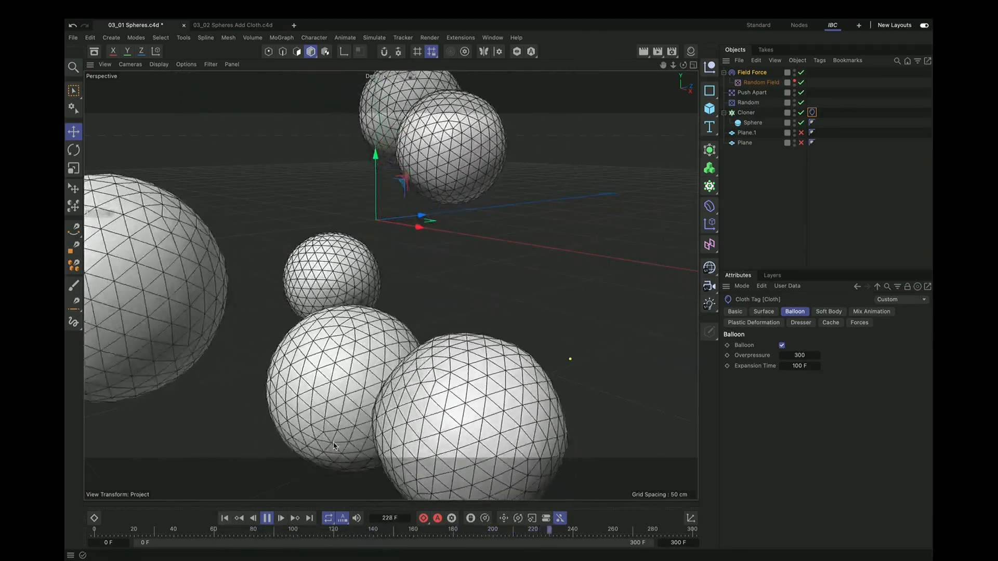
pyautogui.press('super+d')
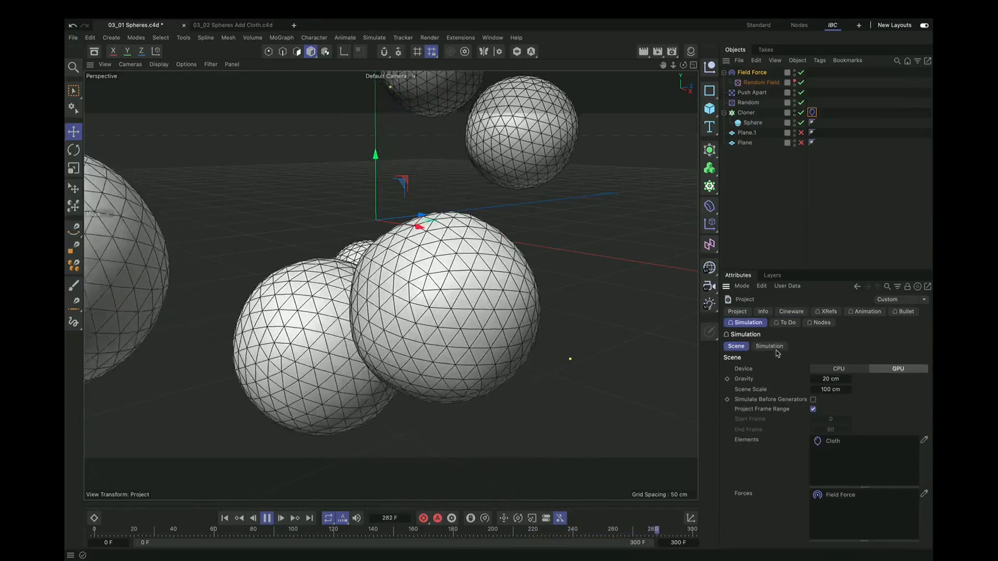
pyautogui.click(770, 346)
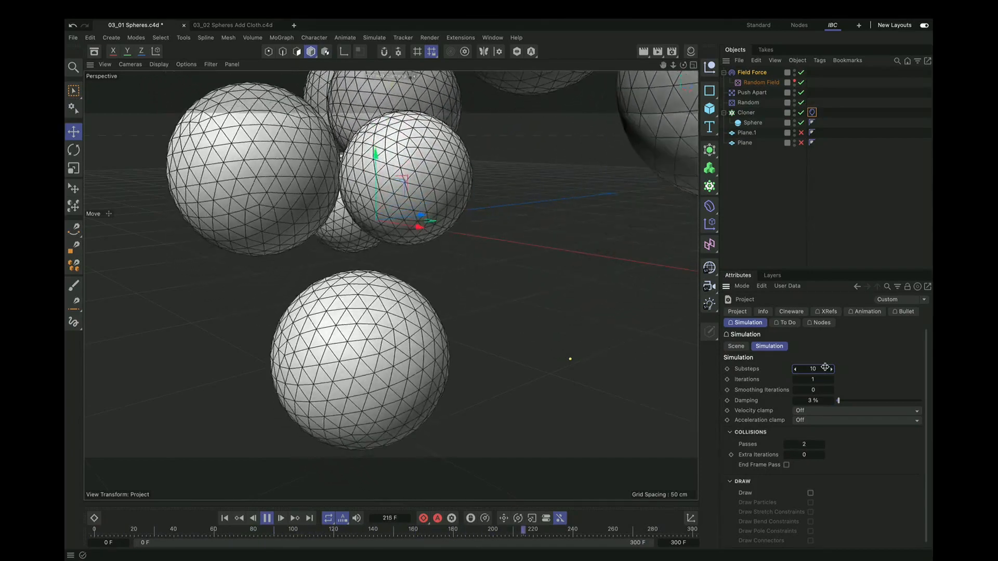
pyautogui.click(745, 346)
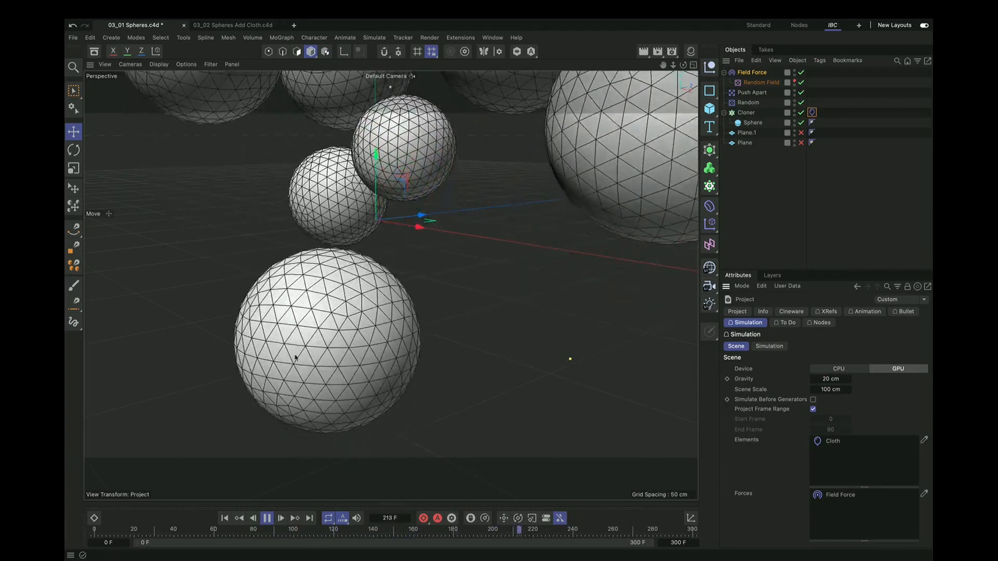
pyautogui.click(267, 518)
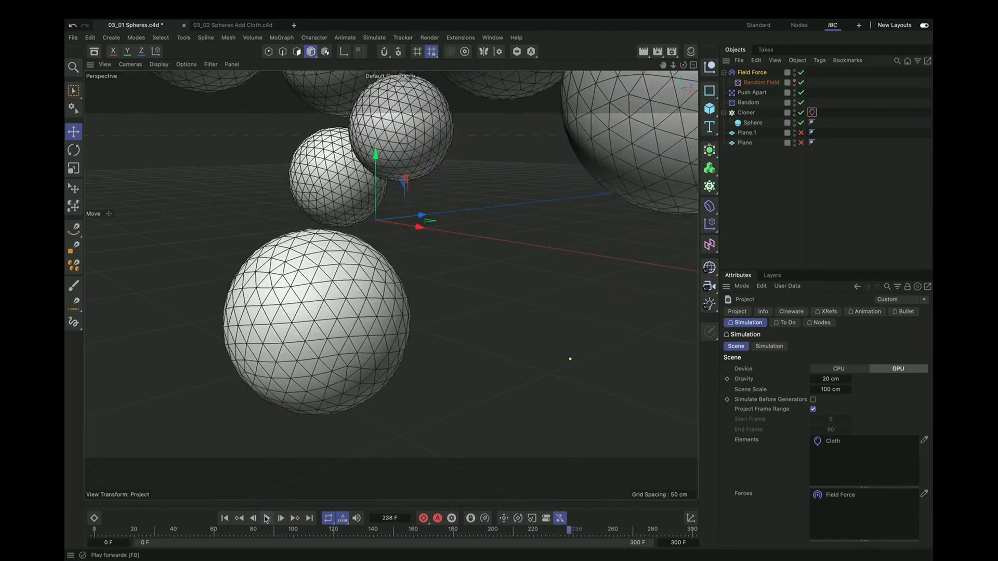
# Step: Switch to the 03_02 Spheres Add Cloth scene and add Cloth simulation tags to Plane and Plane.1
pyautogui.click(232, 25)
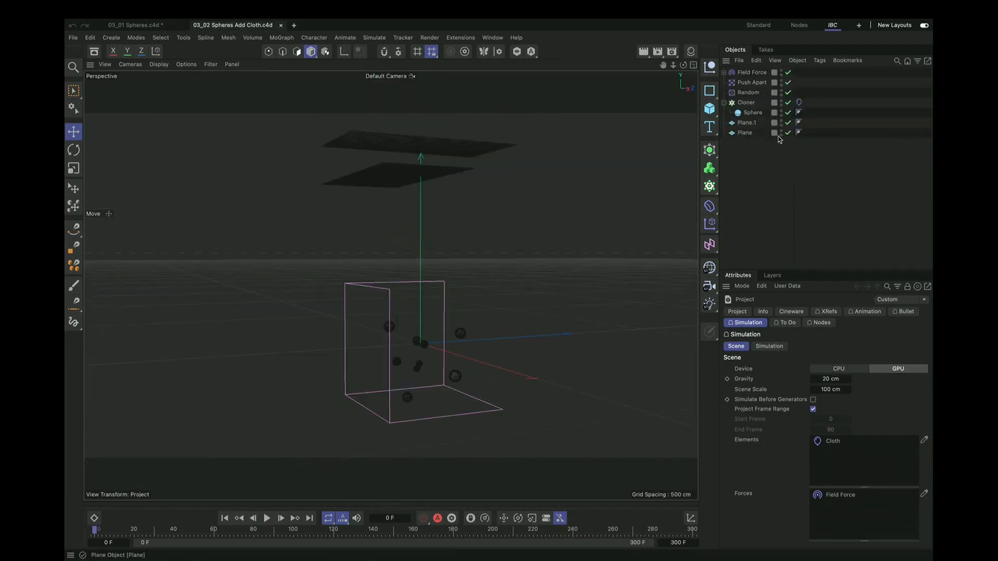
pyautogui.moveTo(762, 125); pyautogui.dragTo(744, 133)
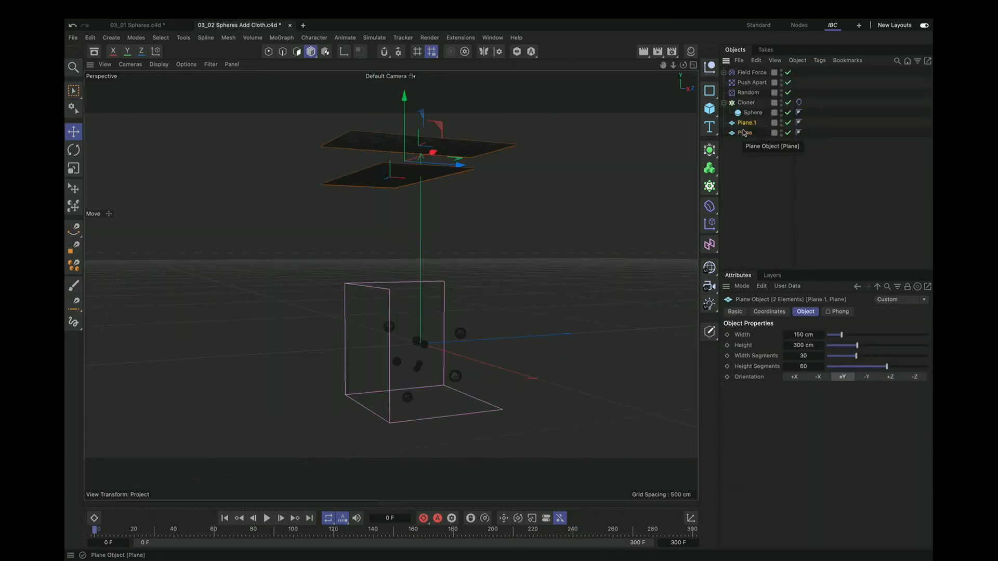
pyautogui.click(819, 60)
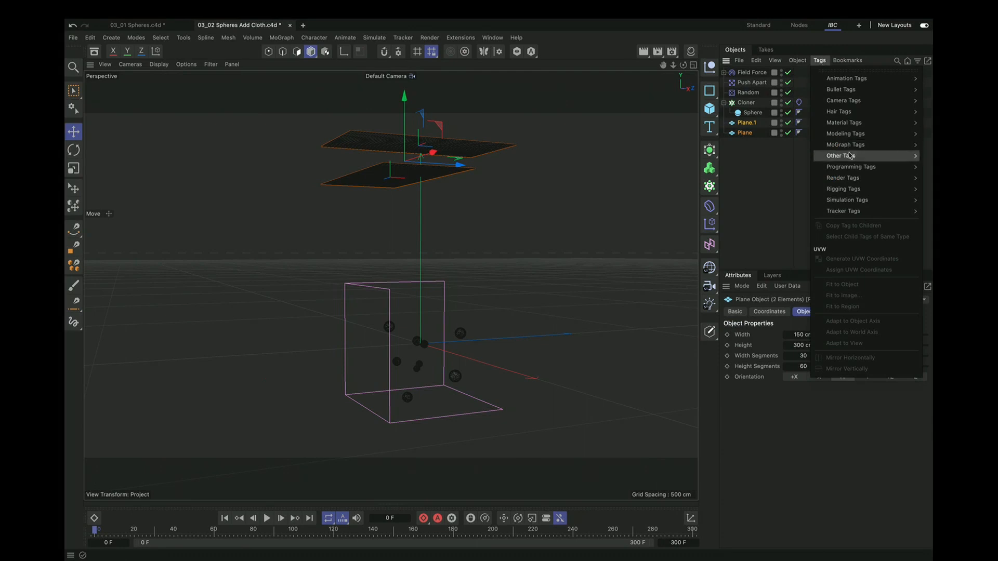
pyautogui.moveTo(848, 201)
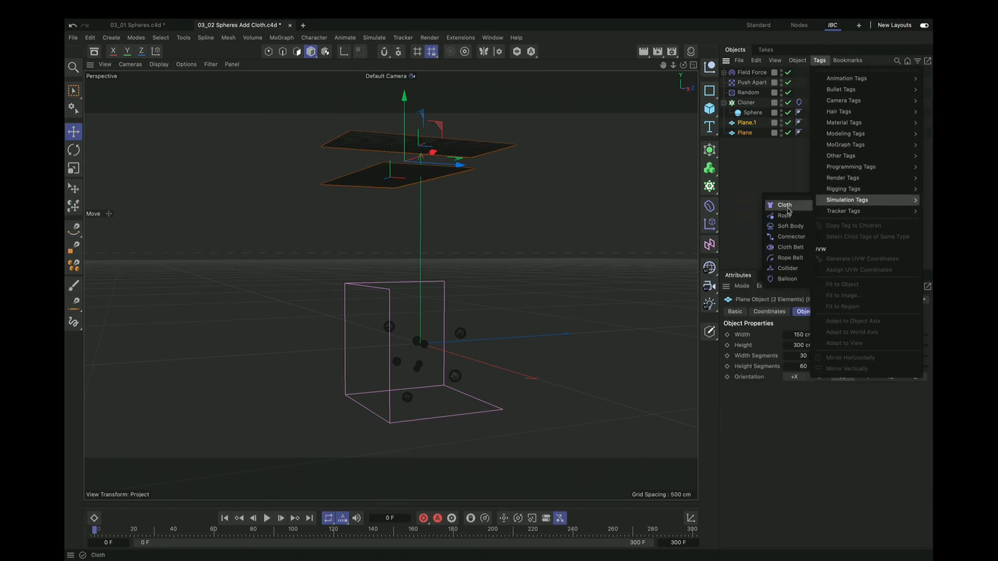
pyautogui.click(780, 205)
# Step: Play the combined spheres and cloth simulation, stop it, and return to the first frame
pyautogui.click(267, 520)
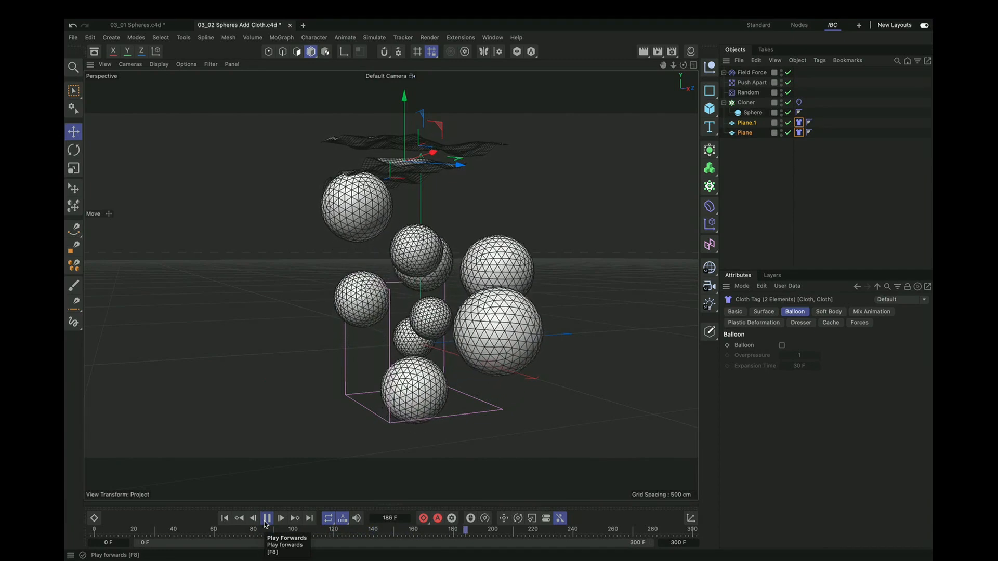
pyautogui.click(267, 519)
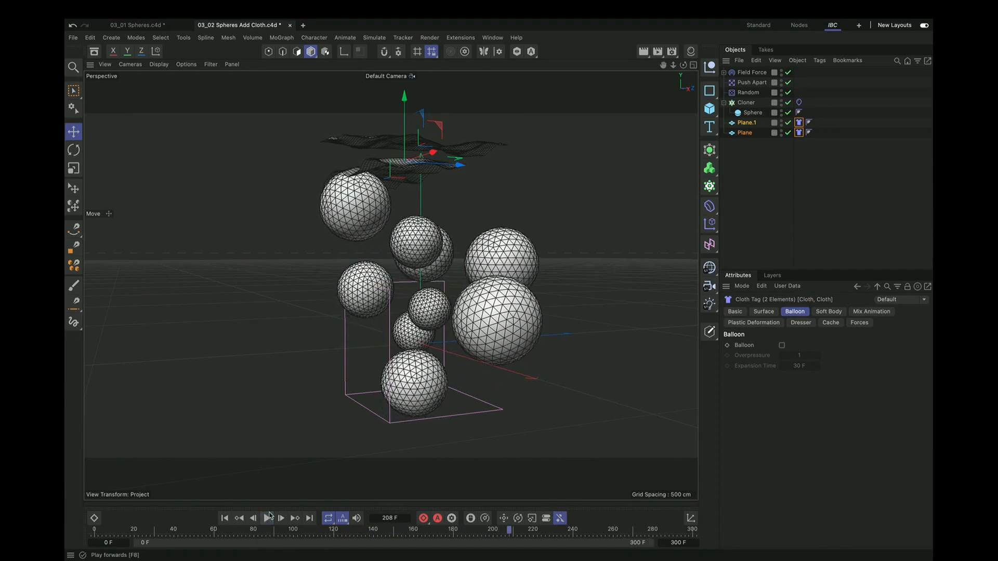
pyautogui.click(226, 520)
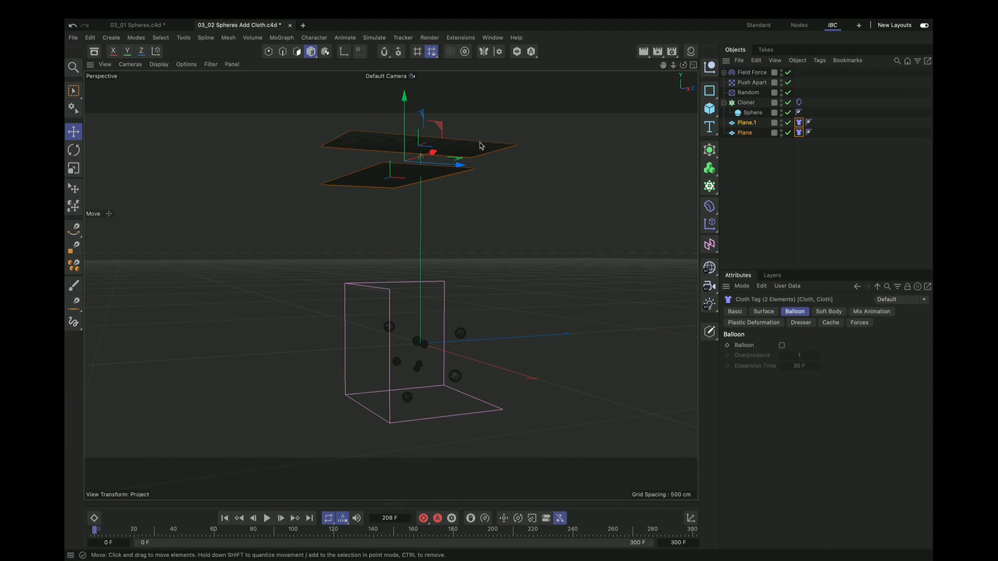
# Step: Create a Simulation Scene object and rename it Simulation Scene - Spheres
pyautogui.click(372, 39)
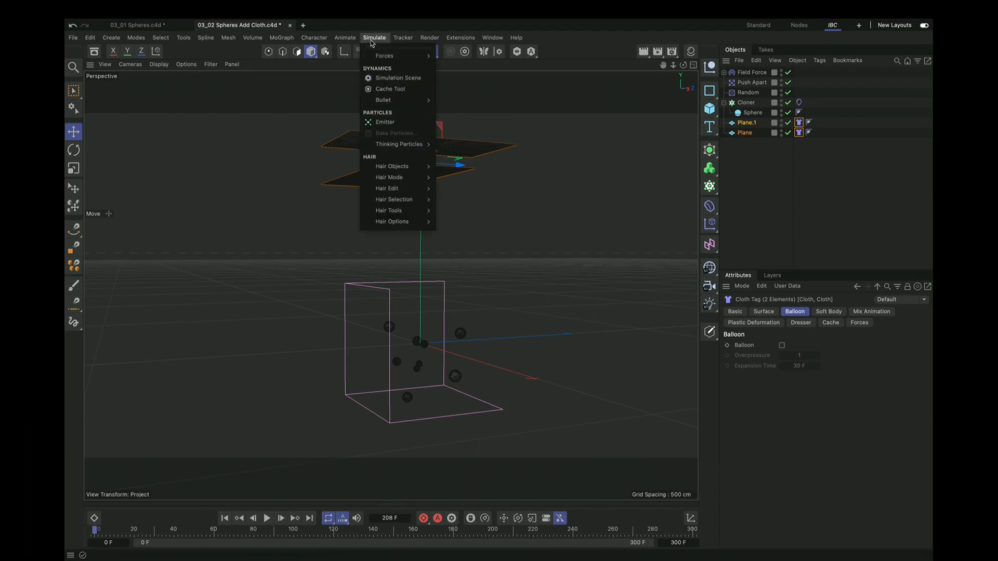
pyautogui.click(398, 78)
pyautogui.doubleClick(762, 73)
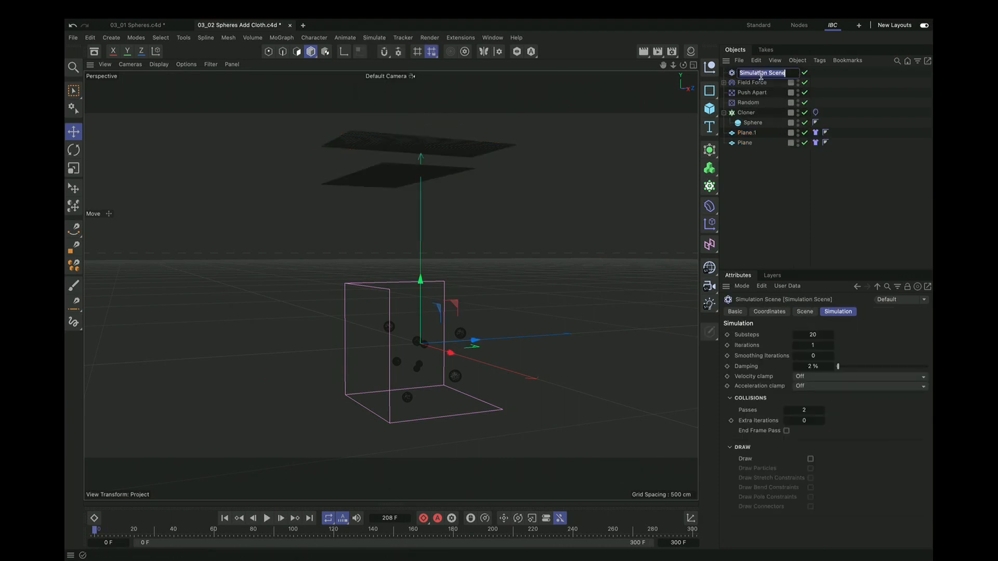
pyautogui.press('End')
pyautogui.write('- Spheres')
pyautogui.press('Return')
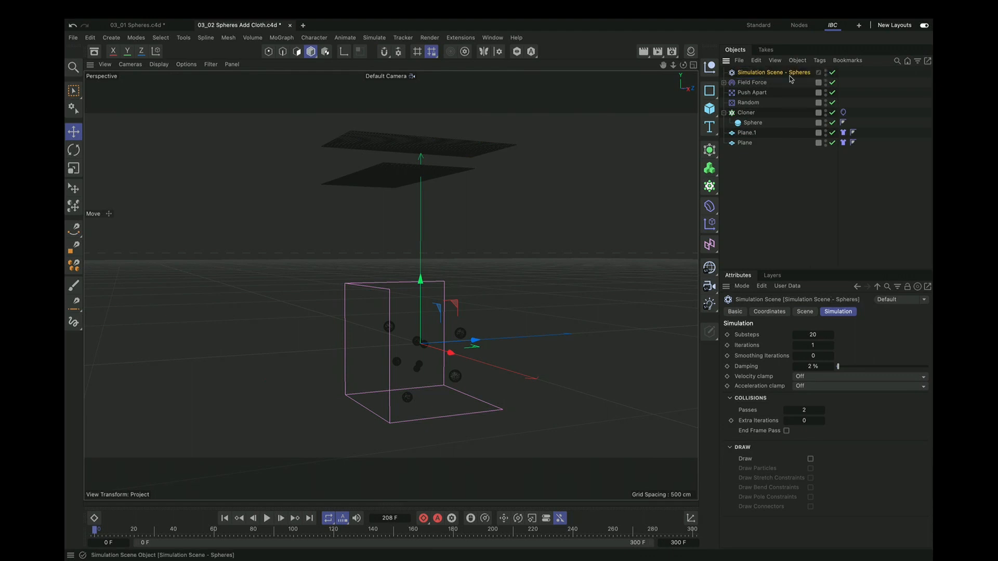
# Step: Add the Cloner's Cloth tag to the Spheres simulation scene's Elements and Field Force to its Forces, and test the playback
pyautogui.click(806, 311)
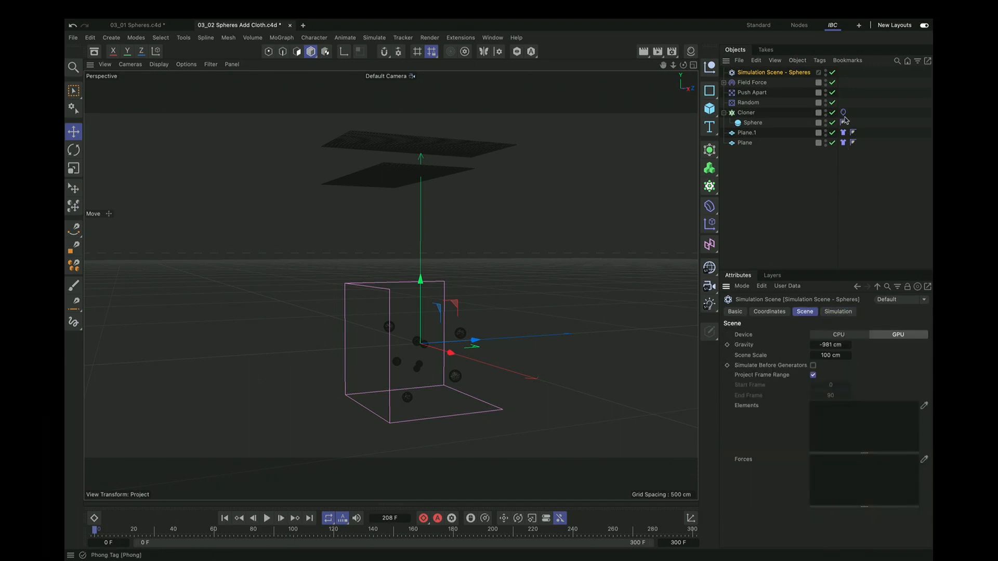
pyautogui.moveTo(831, 417); pyautogui.dragTo(831, 418)
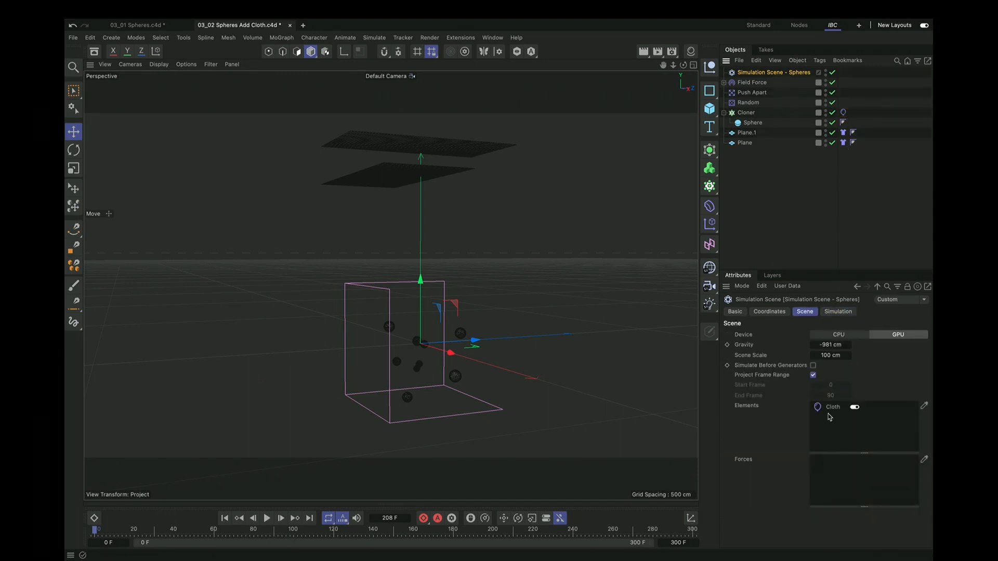
pyautogui.click(738, 84)
pyautogui.moveTo(739, 84); pyautogui.dragTo(829, 464)
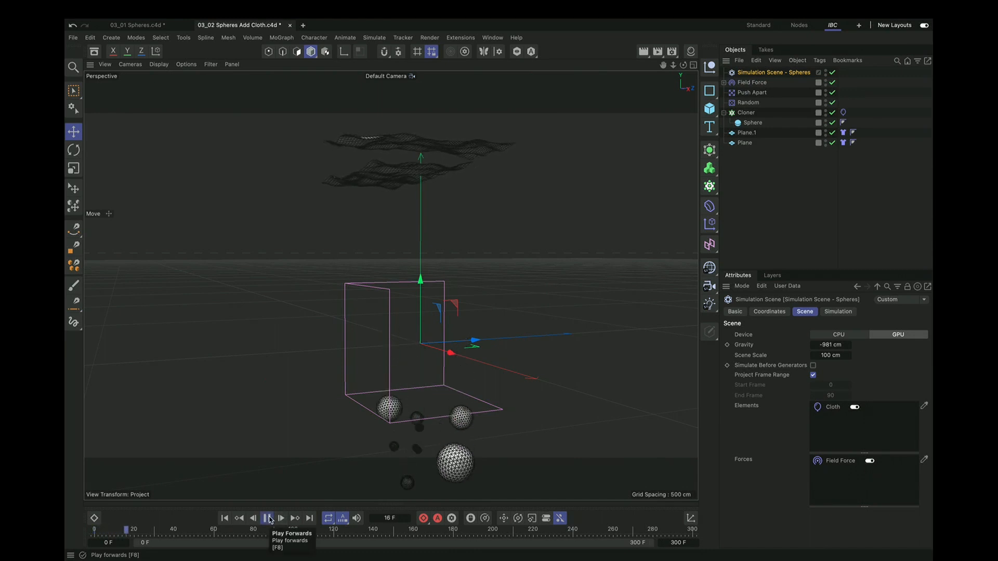
pyautogui.click(267, 518)
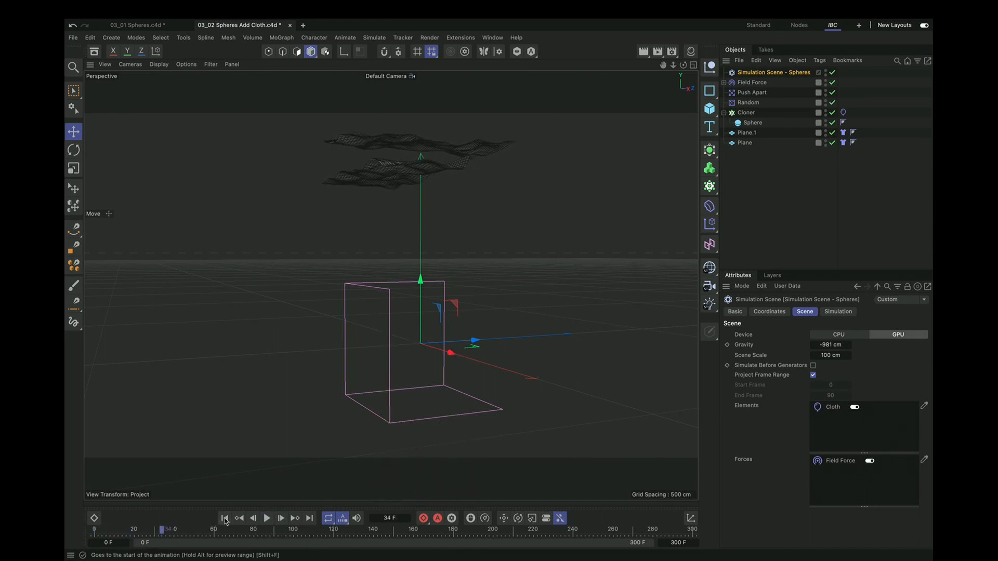
pyautogui.click(225, 519)
# Step: Copy all of the project's Simulation parameters and paste them into Simulation Scene - Spheres
pyautogui.hotkey('ctrl', 'd')
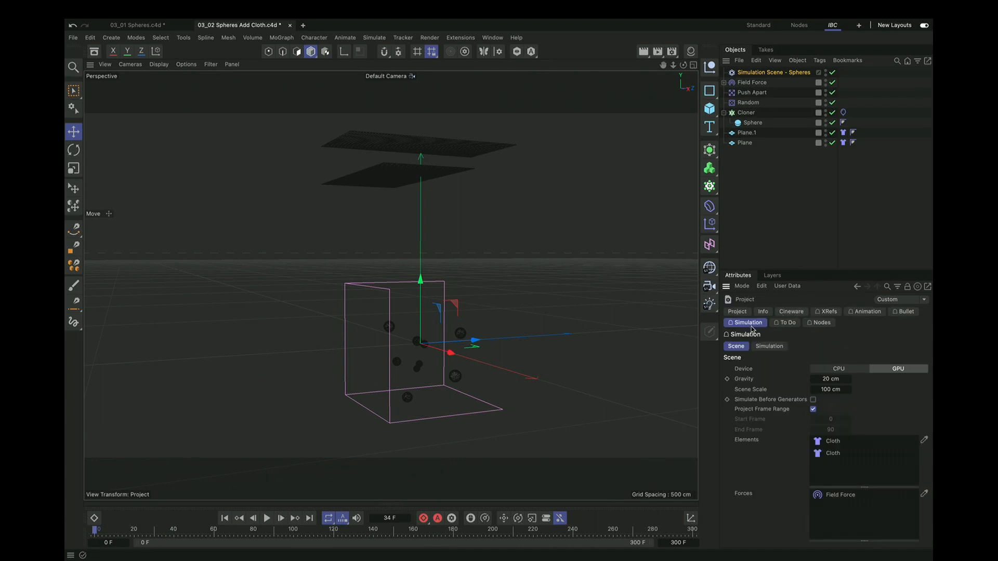
pyautogui.click(770, 346)
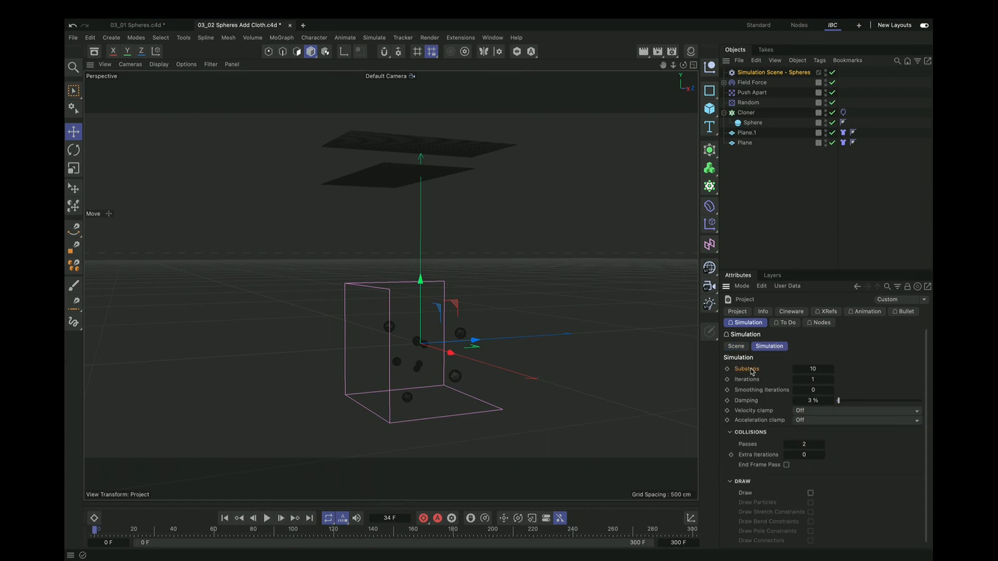
pyautogui.rightClick(751, 459)
pyautogui.click(785, 439)
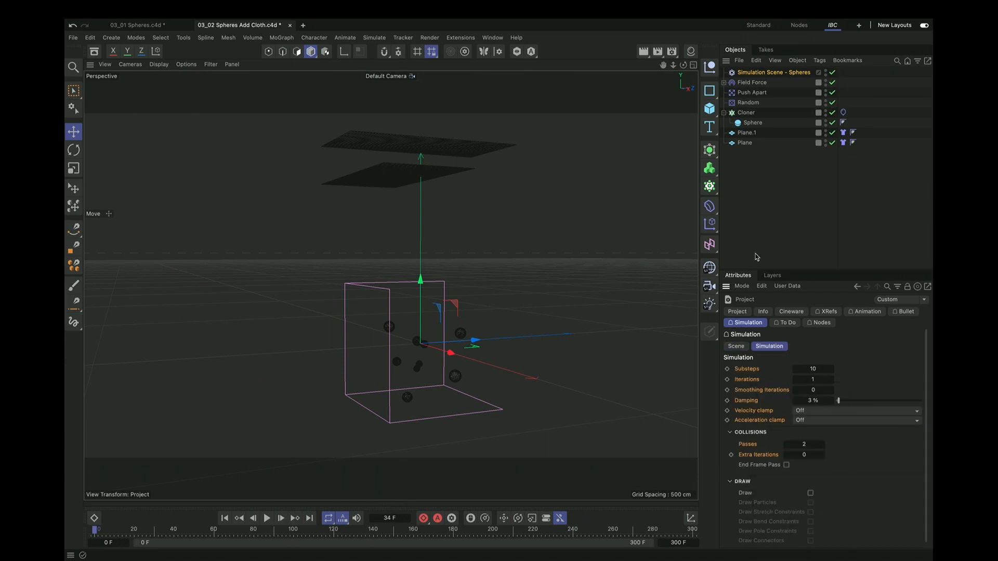
pyautogui.click(770, 74)
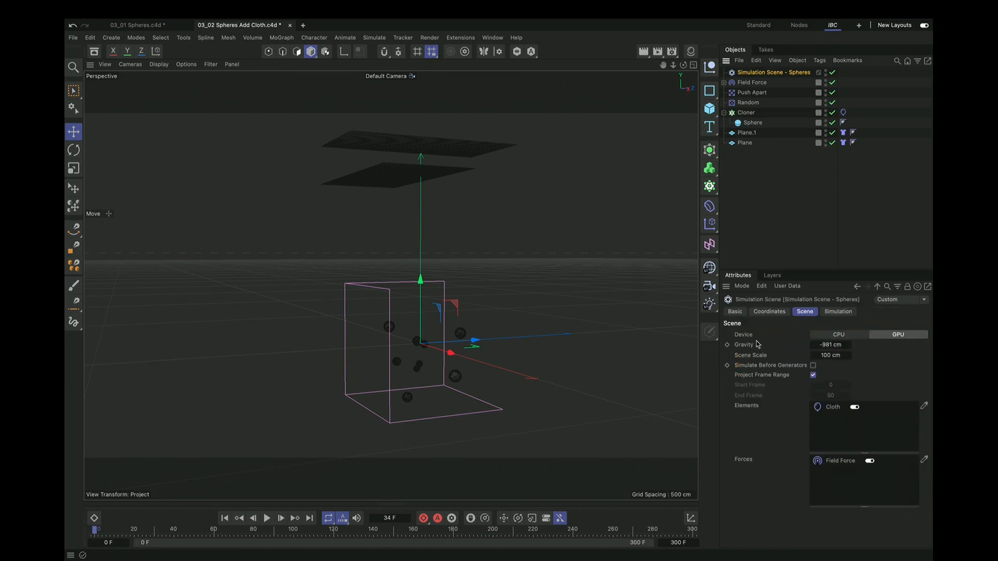
pyautogui.click(838, 312)
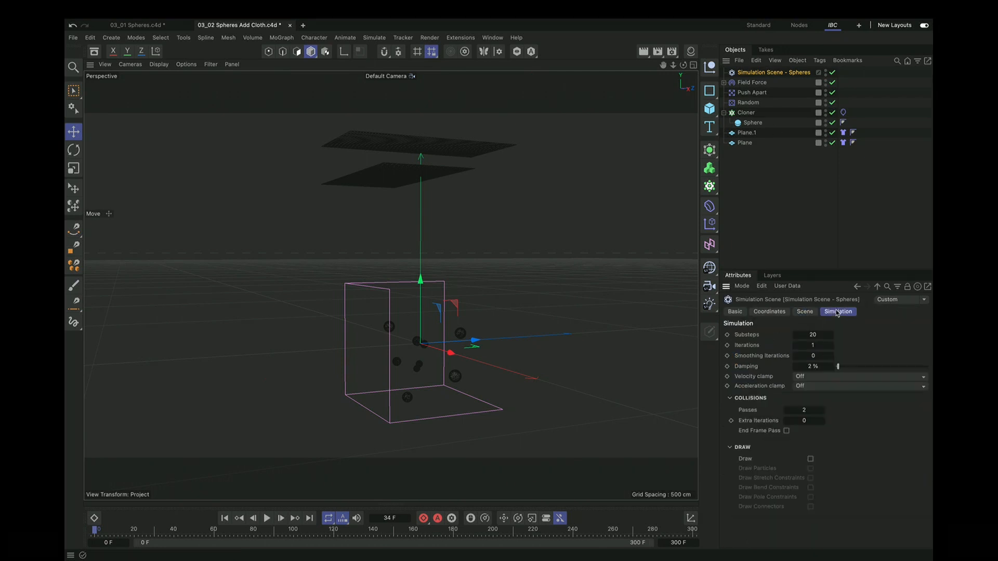
pyautogui.rightClick(750, 424)
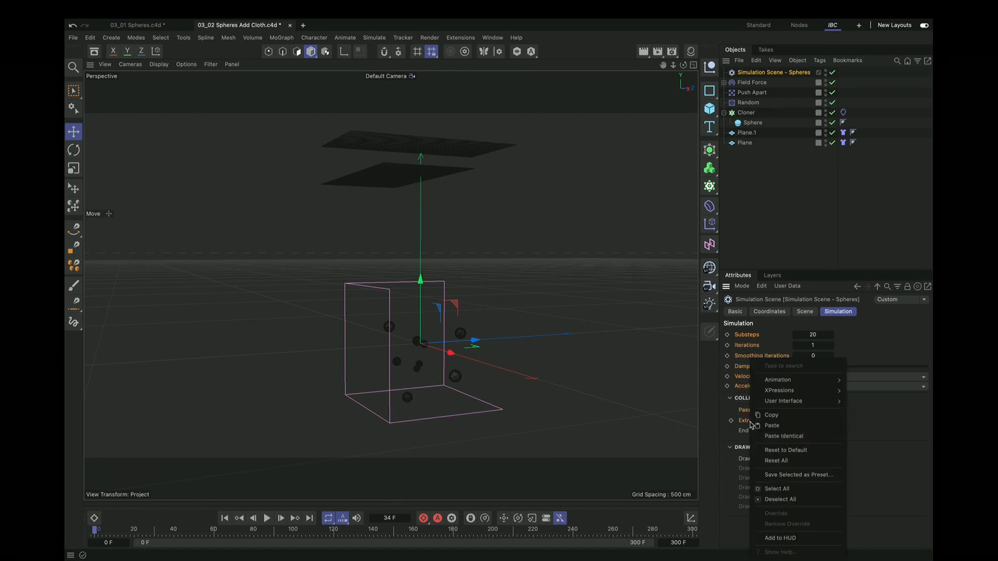
pyautogui.click(780, 426)
# Step: Set the Spheres simulation scene's Gravity to 20 cm, test the playback, and return to the first frame
pyautogui.click(805, 311)
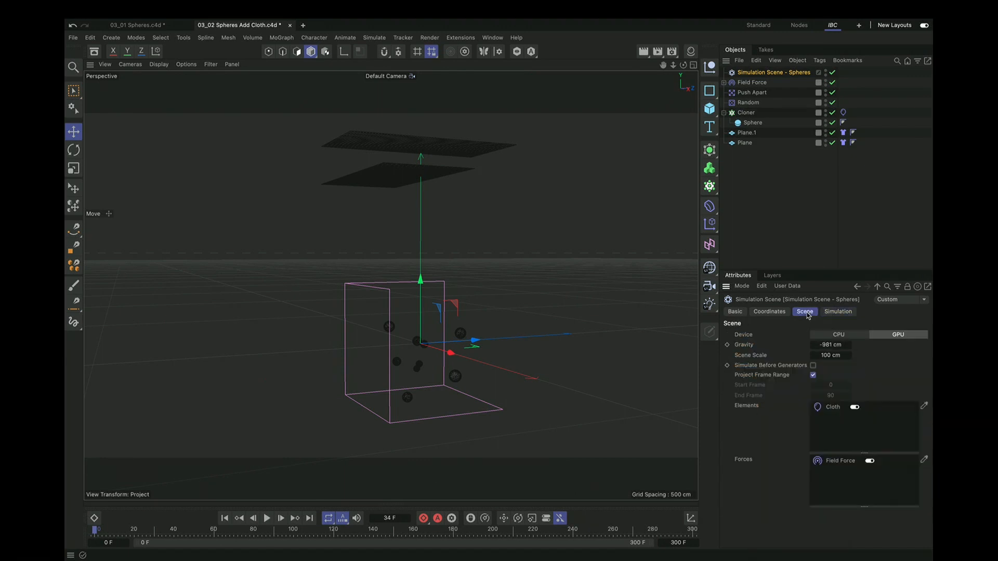
pyautogui.click(839, 346)
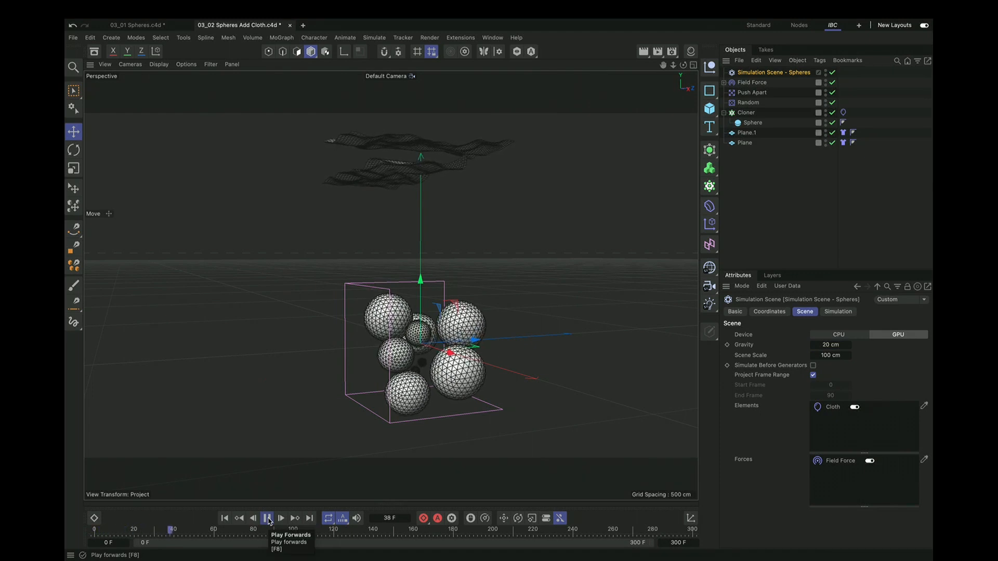
pyautogui.click(267, 519)
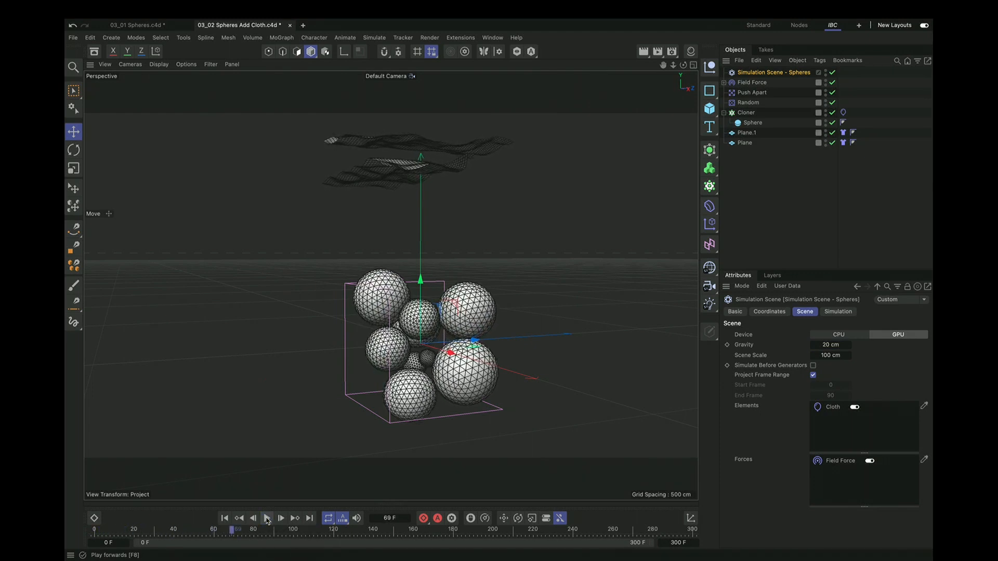
pyautogui.click(225, 519)
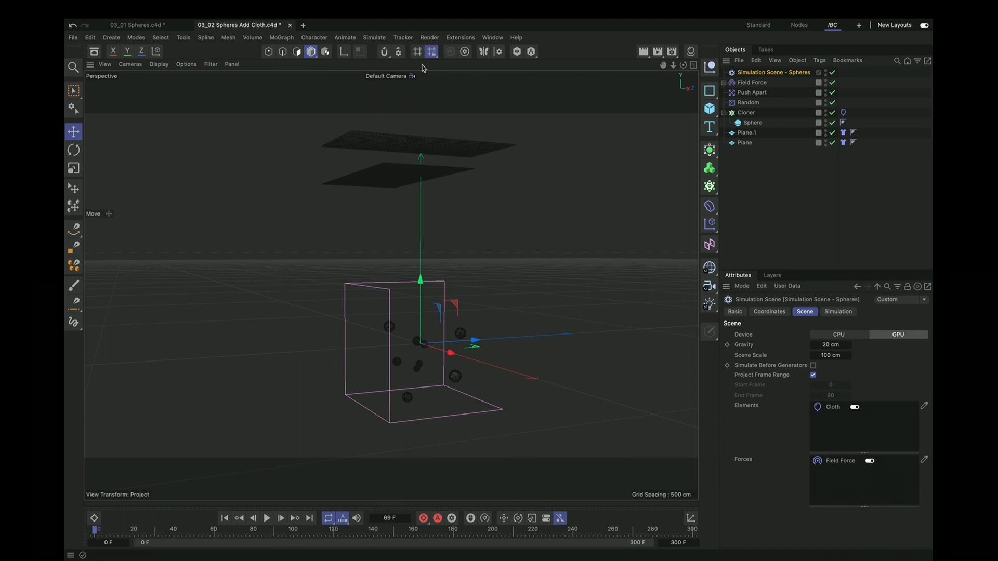
# Step: Create a second Simulation Scene named Simulation Scene - Cloth and place it below Simulation Scene - Spheres
pyautogui.click(374, 37)
pyautogui.click(410, 78)
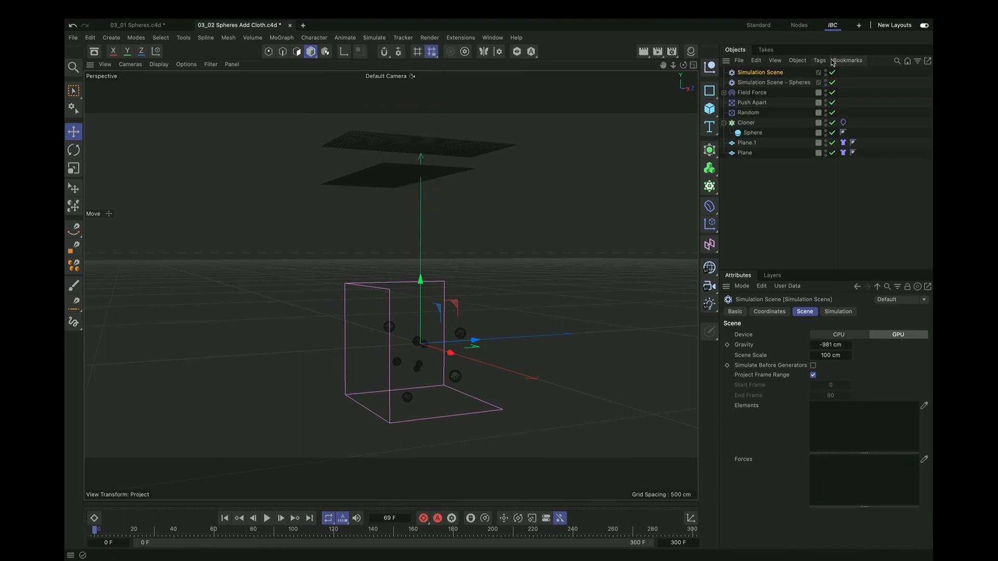
pyautogui.doubleClick(772, 74)
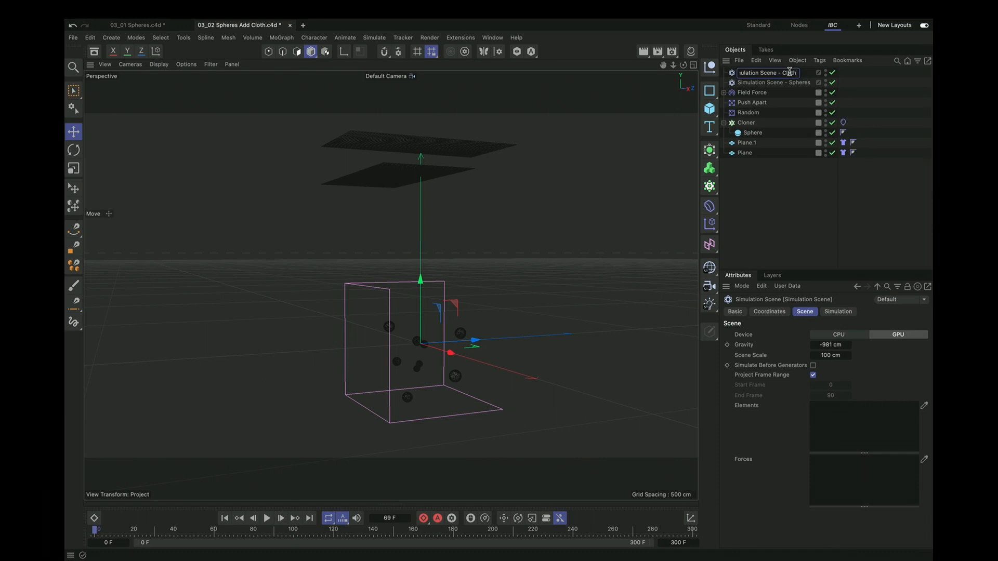
pyautogui.write('- Cloth')
pyautogui.press('Return')
pyautogui.click(789, 82)
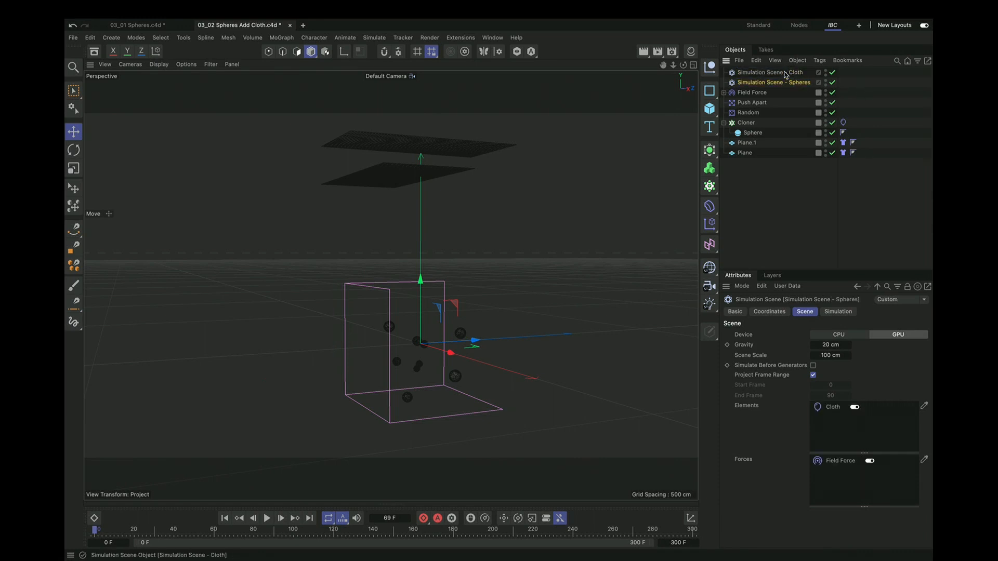
pyautogui.moveTo(785, 76); pyautogui.dragTo(787, 89)
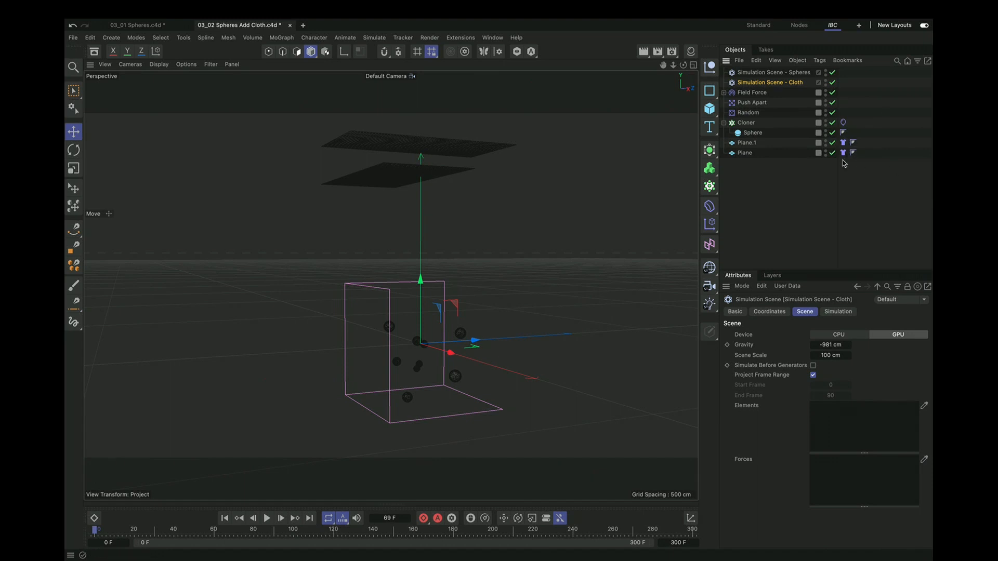
# Step: Add the Cloth tags of Plane and Plane.1 to the Elements of Simulation Scene - Cloth
pyautogui.moveTo(841, 152); pyautogui.dragTo(840, 142)
pyautogui.click(775, 85)
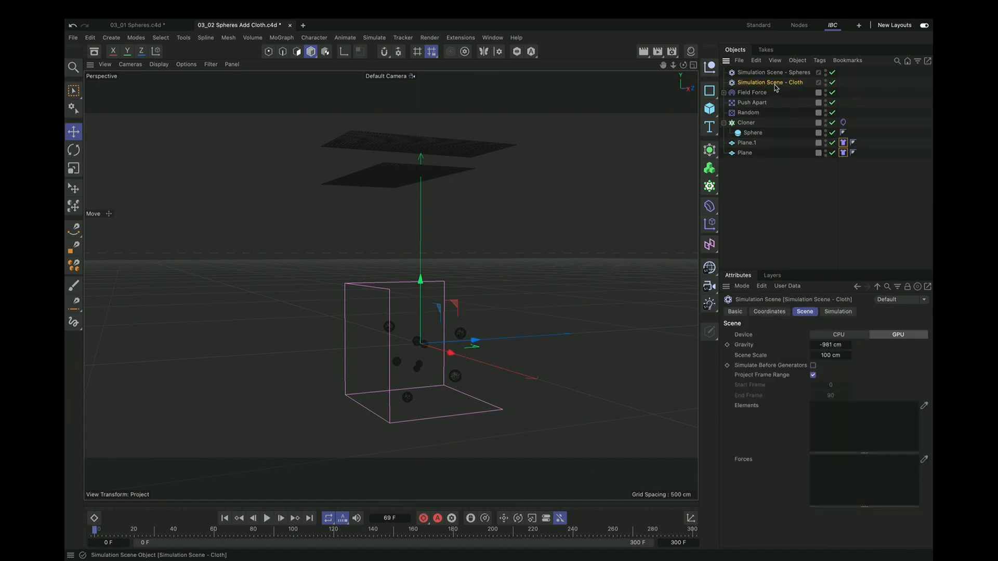
pyautogui.click(844, 146)
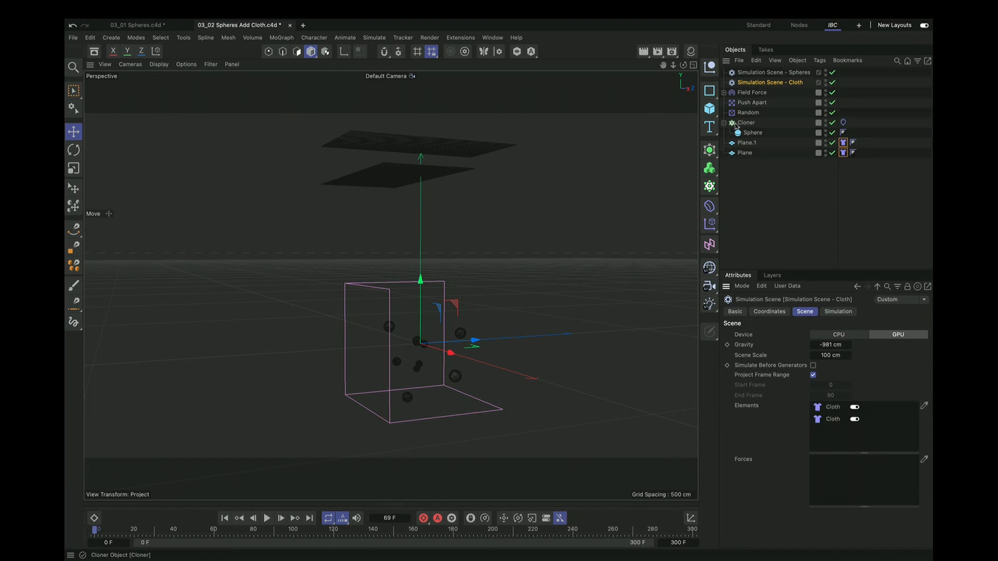
# Step: Add the Field Force to the Forces of Simulation Scene - Cloth, test the playback, and return to the first frame
pyautogui.moveTo(749, 92); pyautogui.dragTo(807, 390)
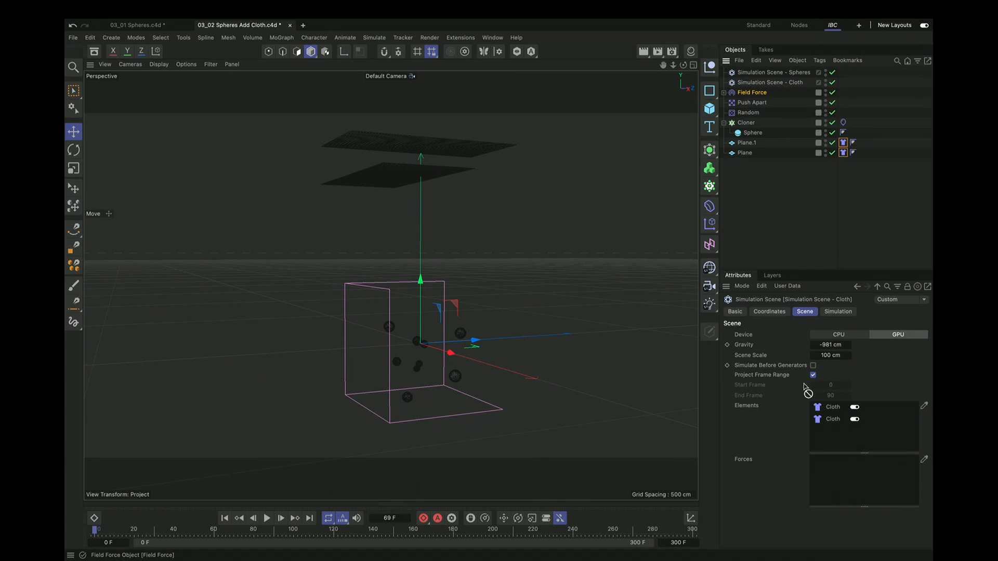
pyautogui.moveTo(851, 486); pyautogui.dragTo(850, 480)
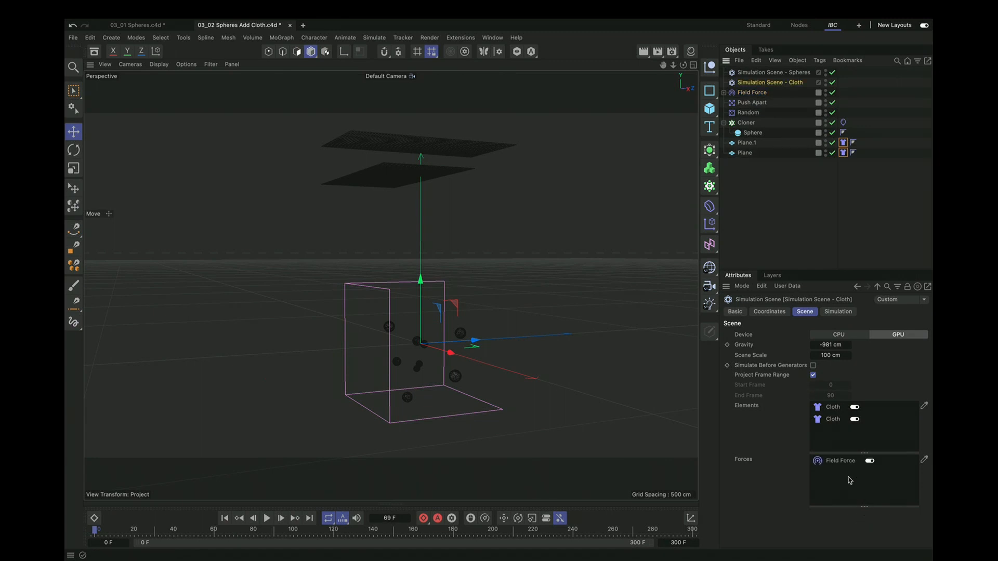
pyautogui.click(266, 518)
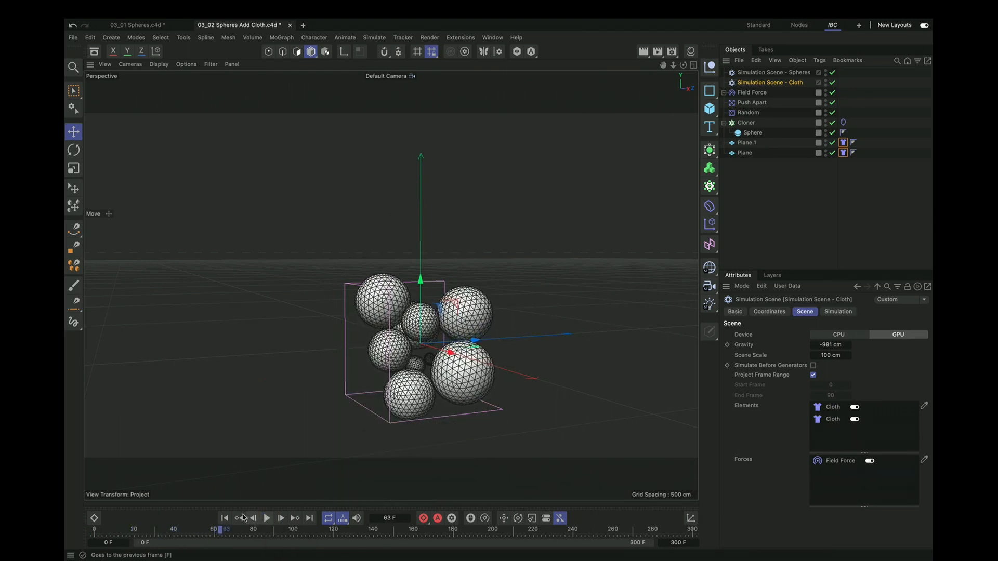
pyautogui.click(224, 518)
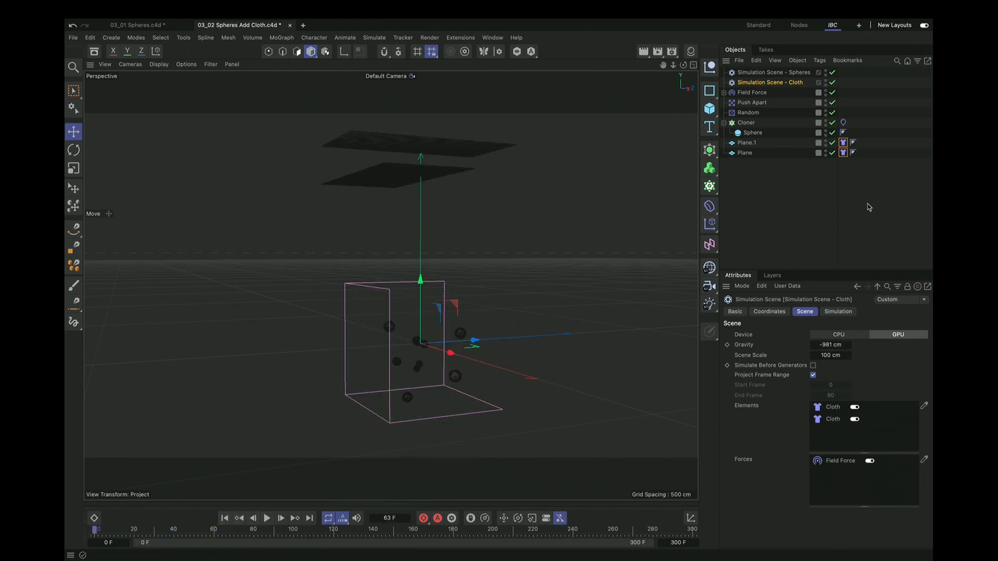
# Step: Give the Cloner a Collider tag, add it to the Elements of Simulation Scene - Cloth, and set that scene's Device to CPU
pyautogui.click(746, 124)
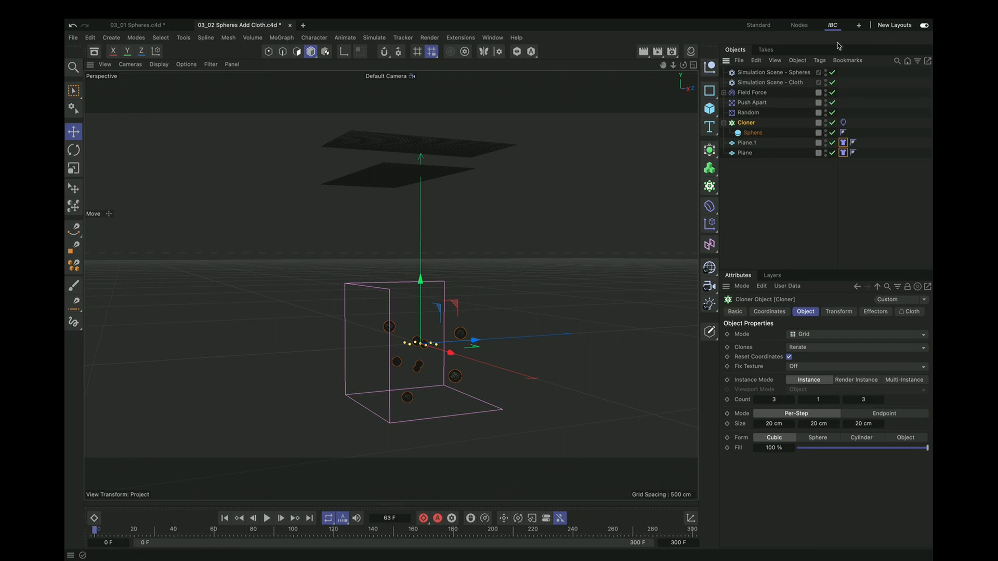
pyautogui.click(820, 60)
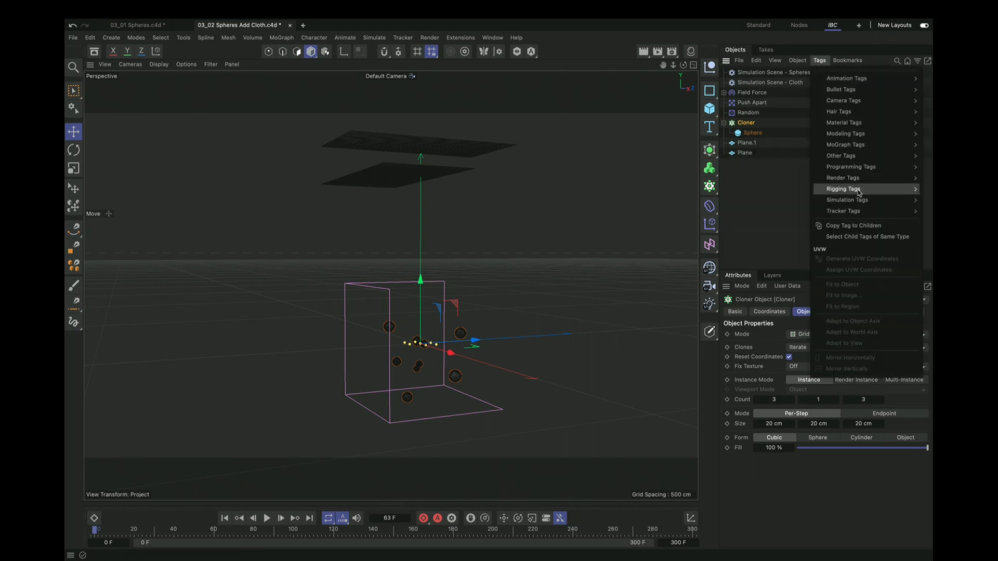
pyautogui.moveTo(857, 199)
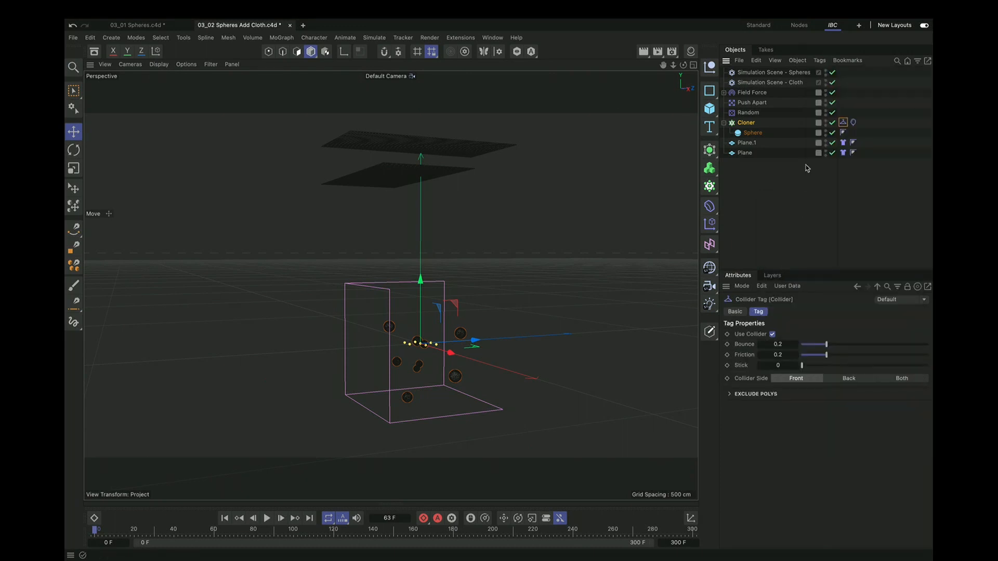
pyautogui.click(783, 83)
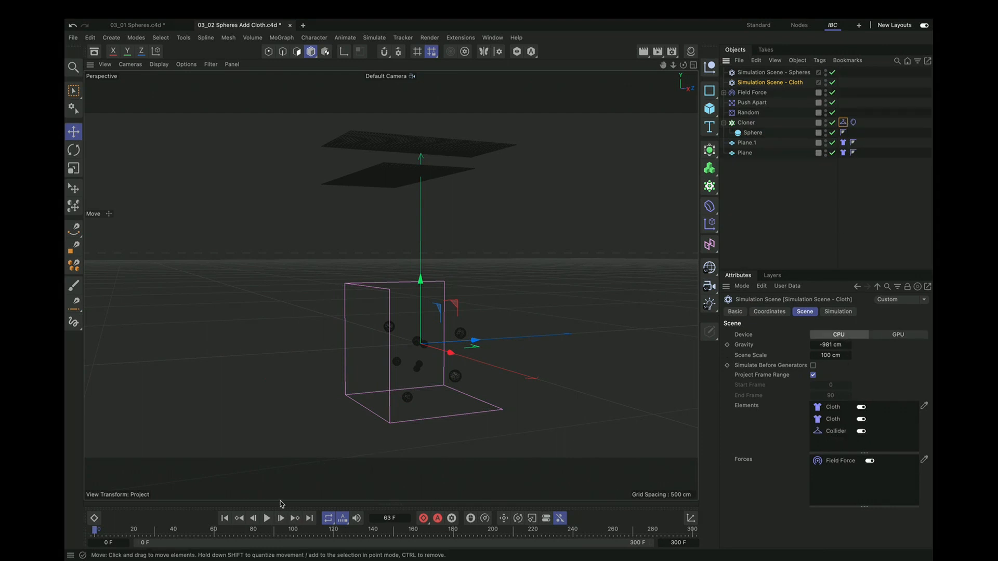
# Step: Play the simulation and set the Substeps of Simulation Scene - Cloth to 40 during playback
pyautogui.click(265, 519)
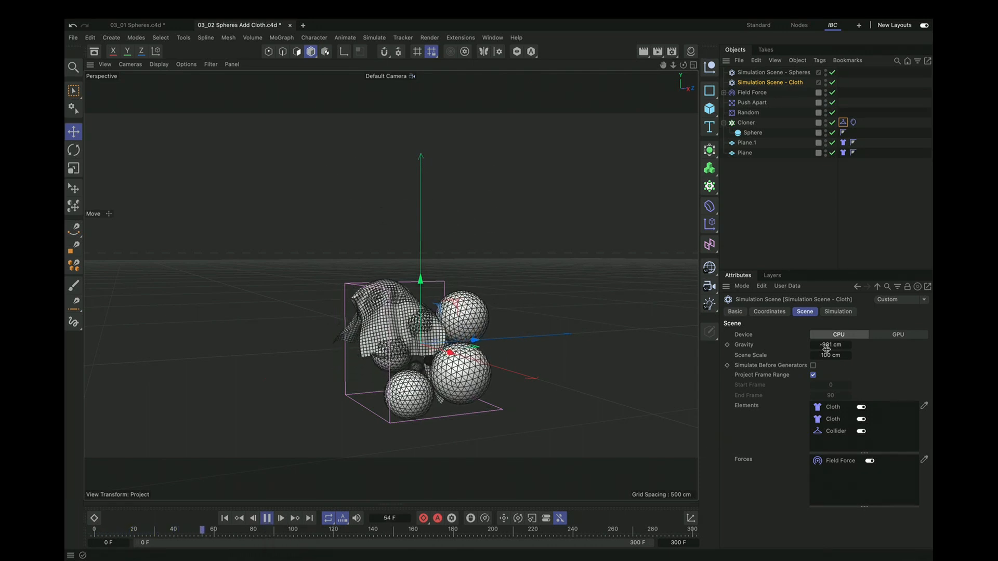
pyautogui.click(899, 336)
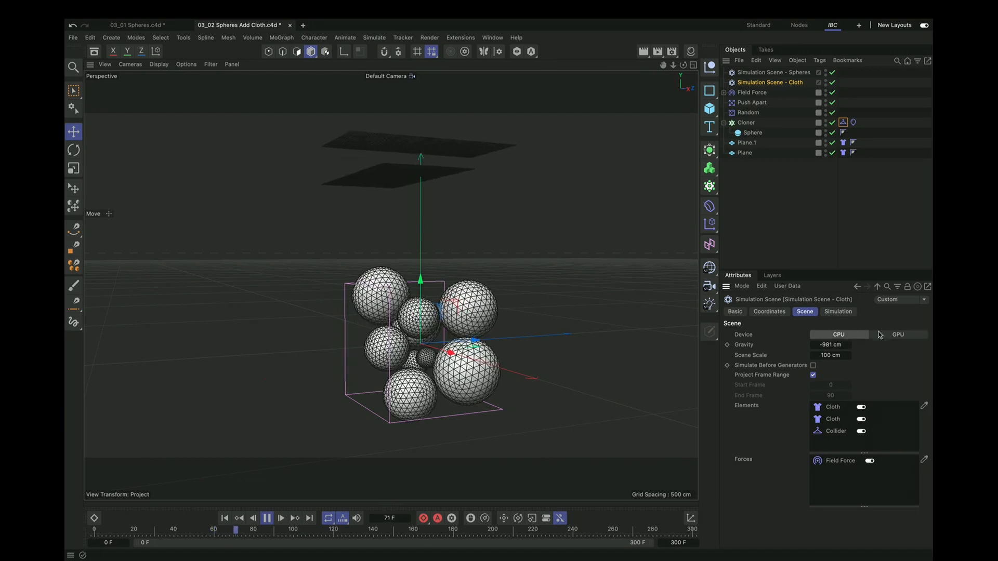
pyautogui.click(838, 312)
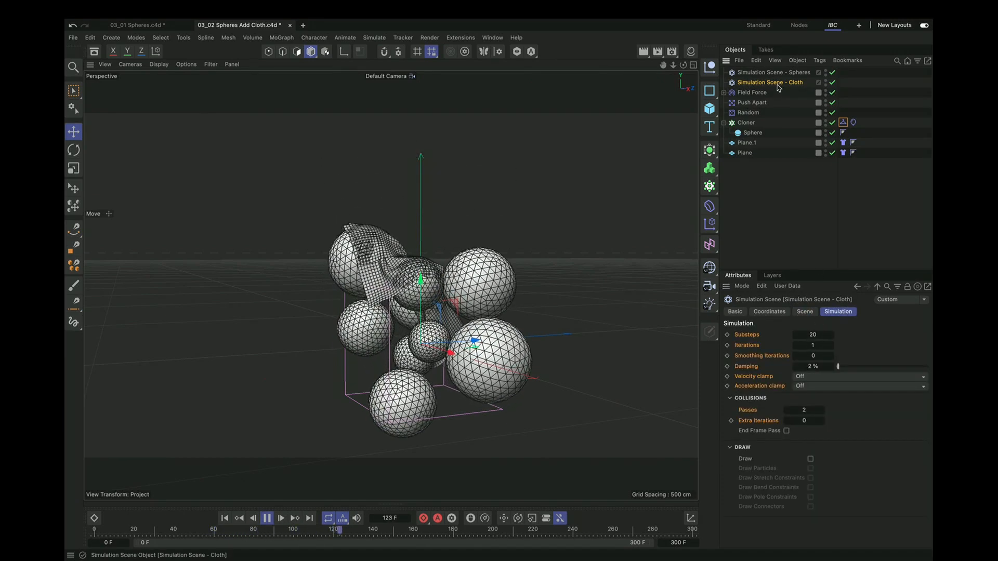
pyautogui.doubleClick(823, 339)
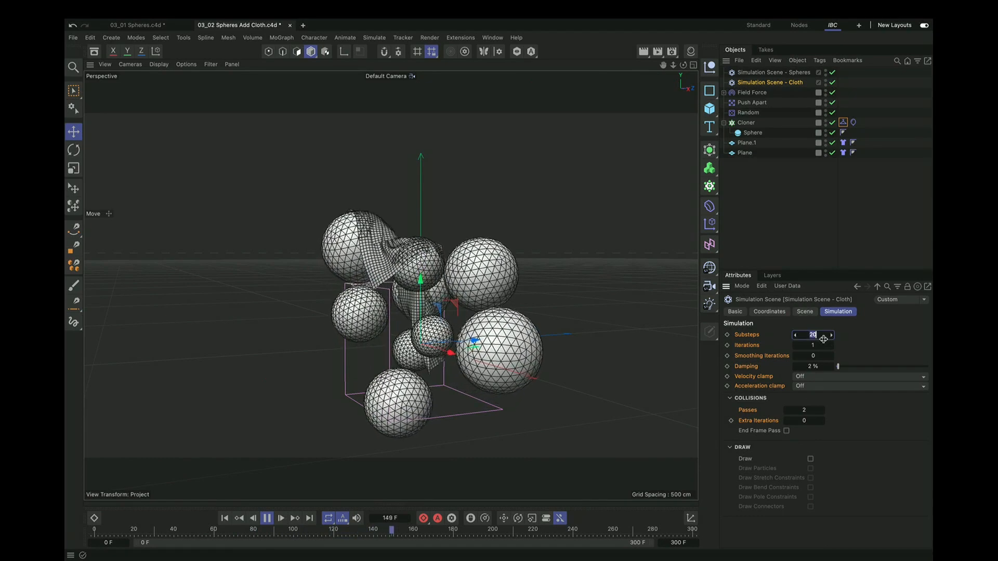
pyautogui.write('40')
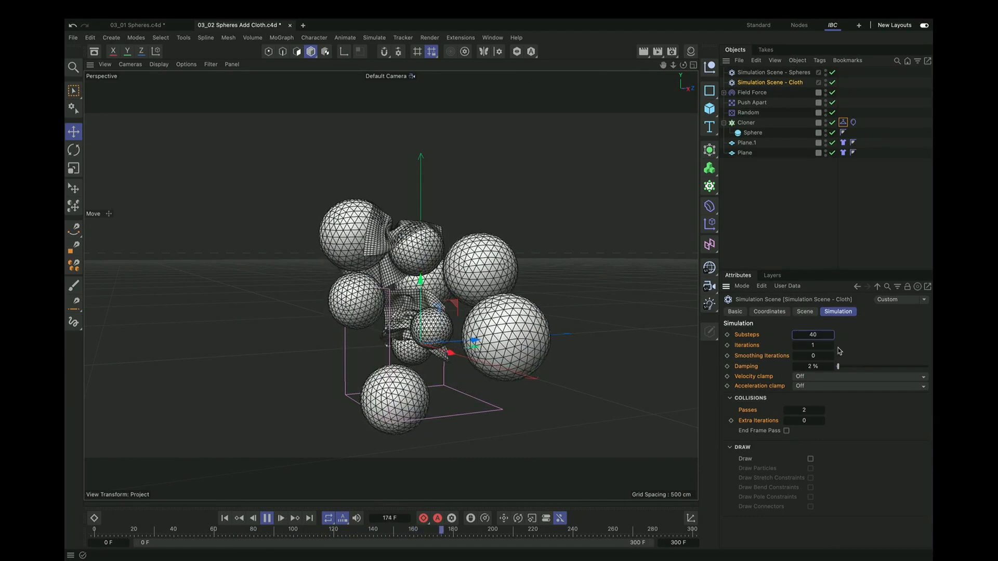
# Step: Compare the simulation settings of Simulation Scene - Spheres and Simulation Scene - Cloth during playback, then stop it
pyautogui.click(794, 73)
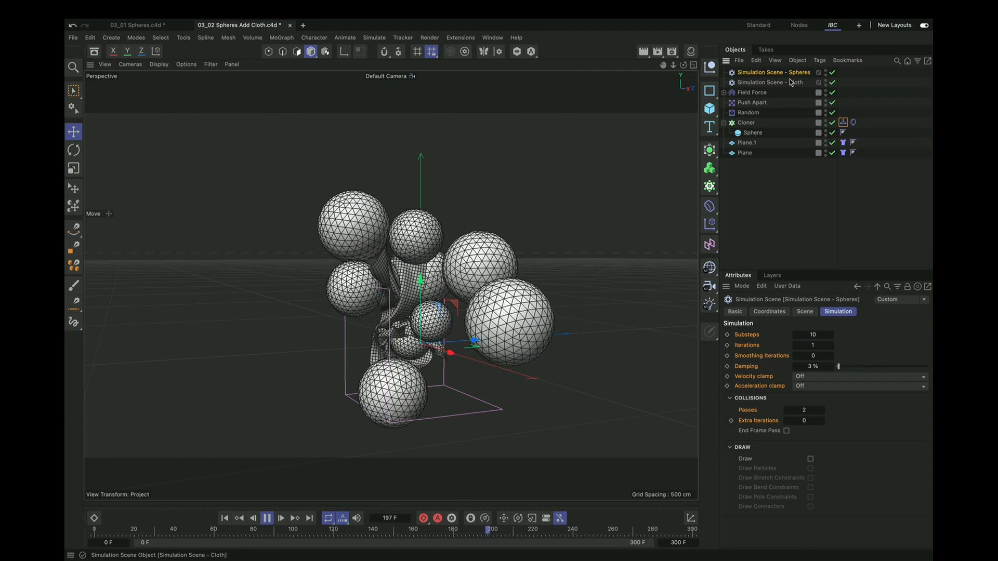
pyautogui.click(791, 82)
pyautogui.click(790, 74)
pyautogui.click(785, 83)
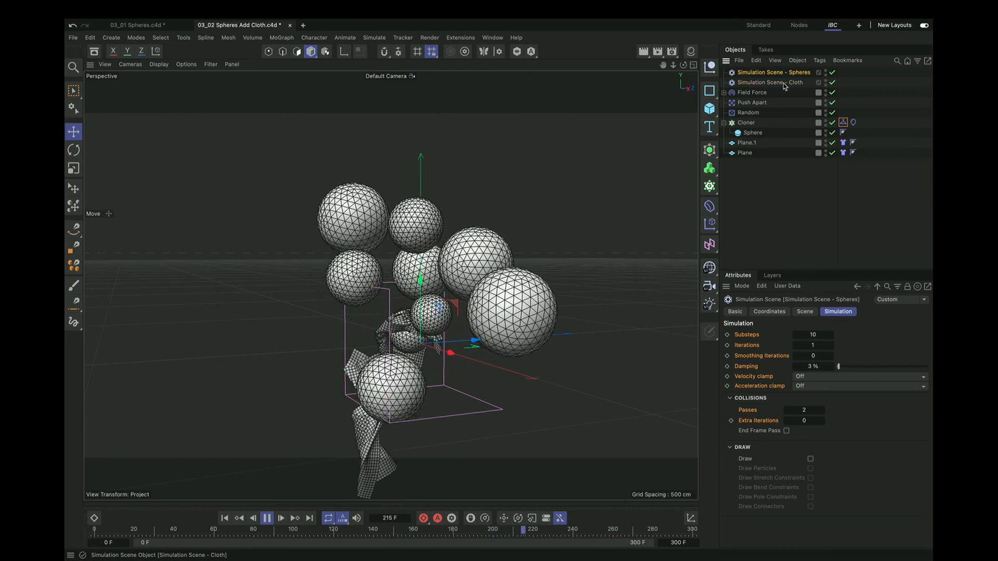
pyautogui.click(784, 74)
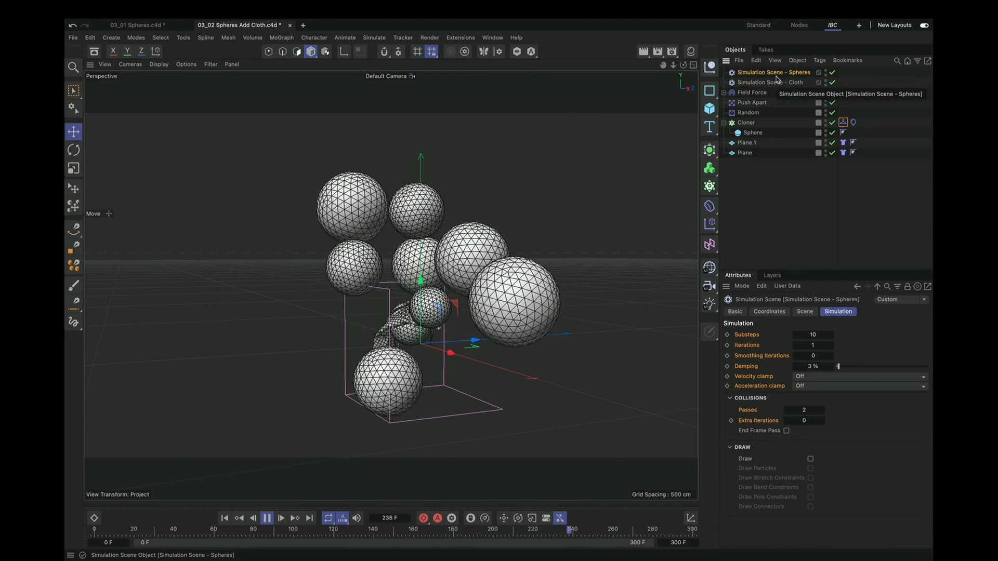
pyautogui.click(267, 519)
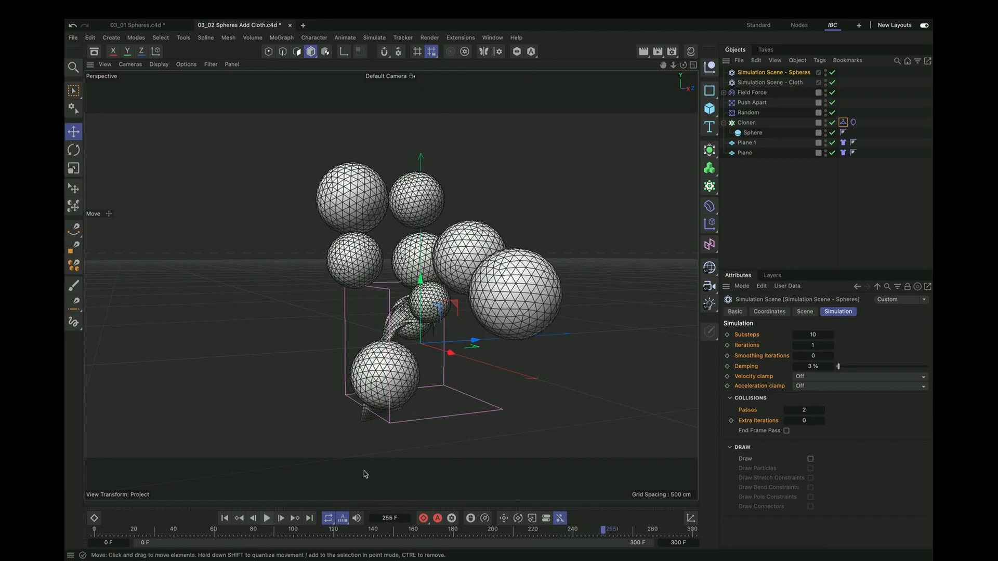
pyautogui.press('super+Tab')
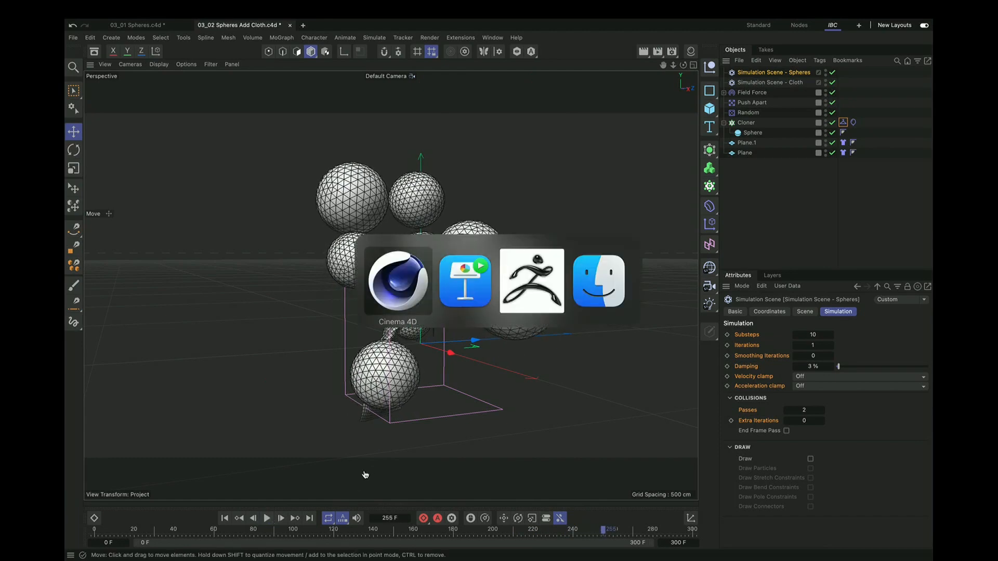
pyautogui.hotkey('ctrl', 'Left')
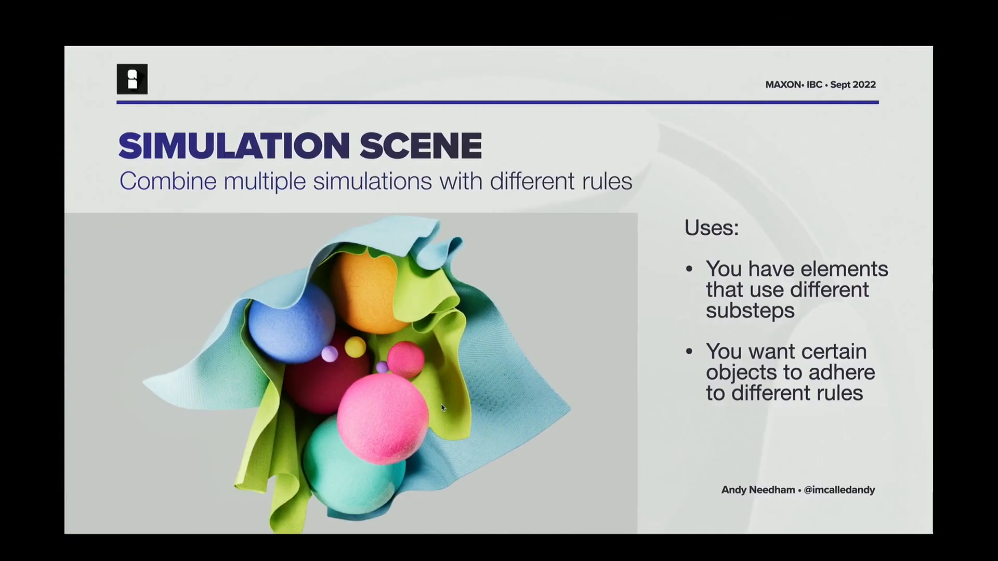
pyautogui.click(442, 408)
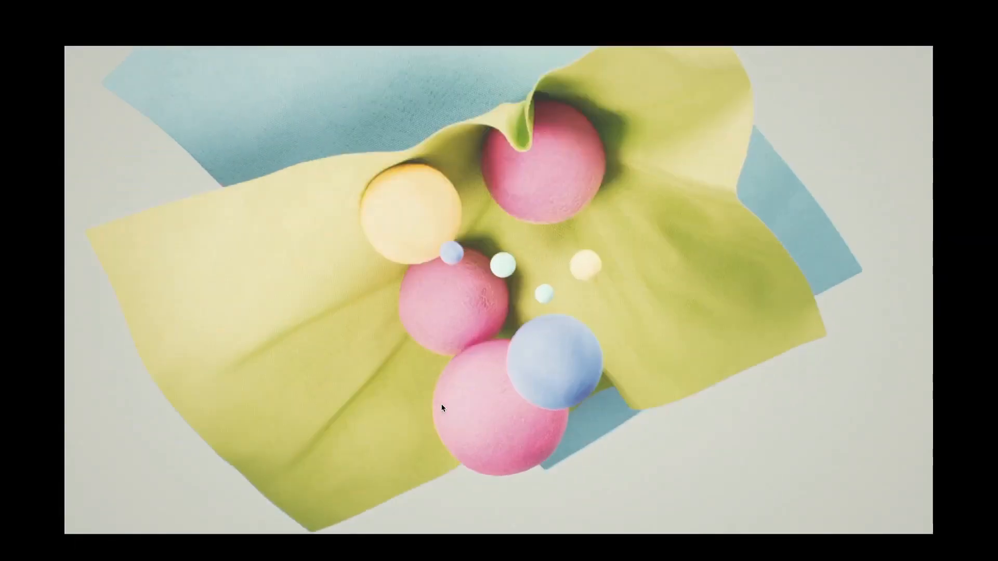
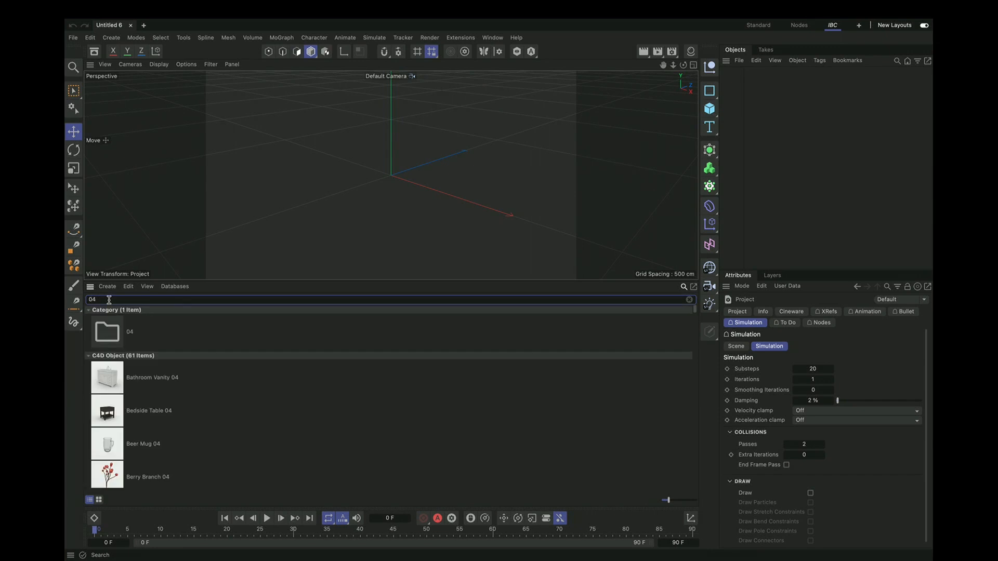
# Step: Open the four Floating Island scenes, 04_01 Start to 04_04 Result, from the Asset Browser's 04 folder
pyautogui.click(115, 332)
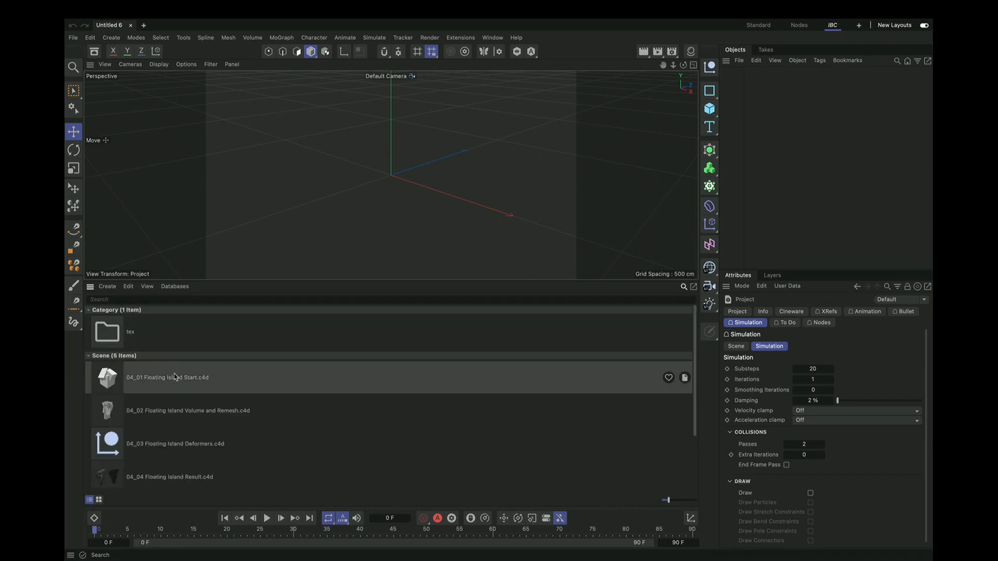
pyautogui.doubleClick(175, 377)
pyautogui.doubleClick(164, 410)
pyautogui.doubleClick(166, 443)
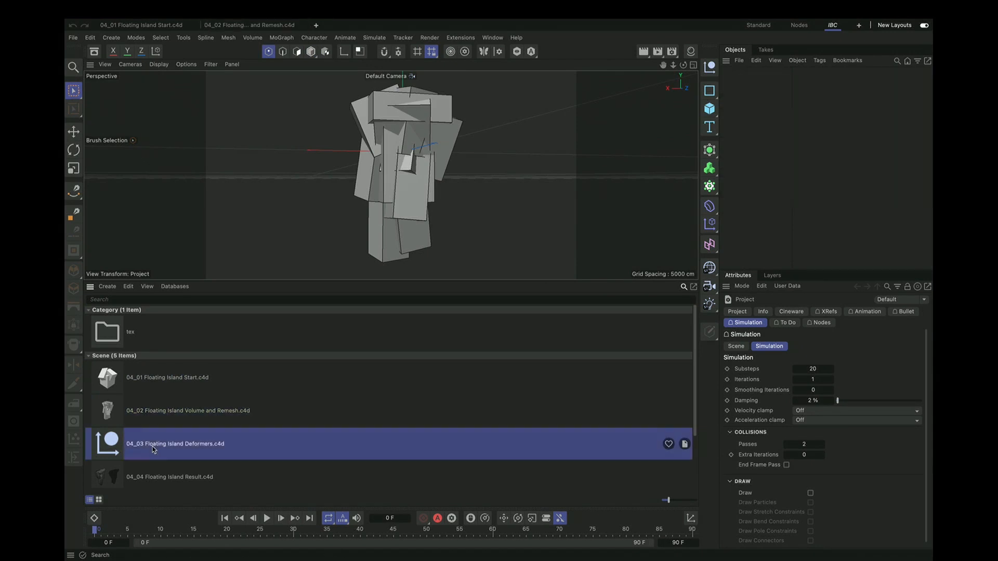
pyautogui.doubleClick(148, 477)
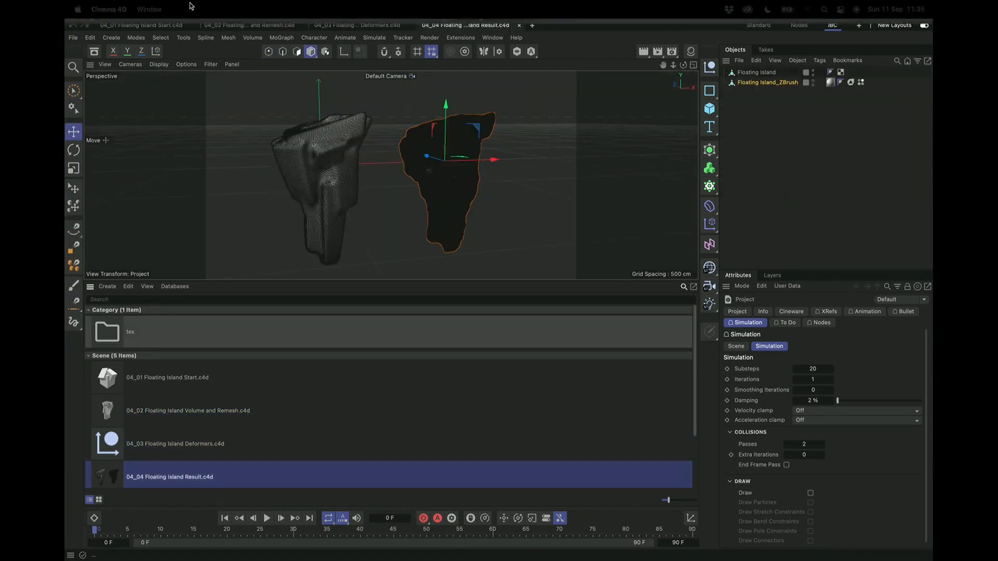
# Step: In 04_01 Floating Island Start, hide the Asset Browser and resize the base Cube to about 127 cm in X and 109 cm in Z
pyautogui.click(164, 26)
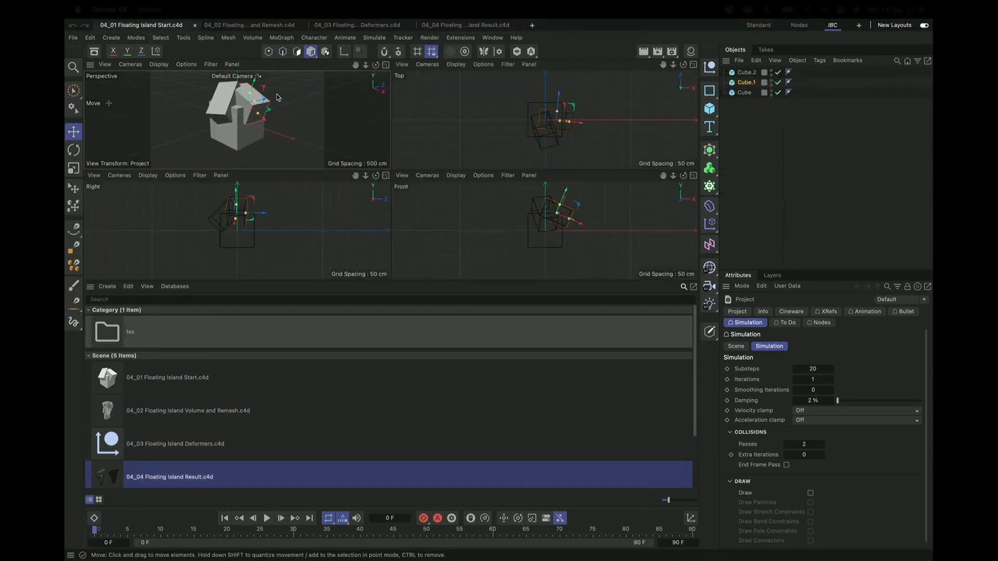
pyautogui.keyDown('ctrl'); pyautogui.click(91, 288); pyautogui.keyUp('ctrl')
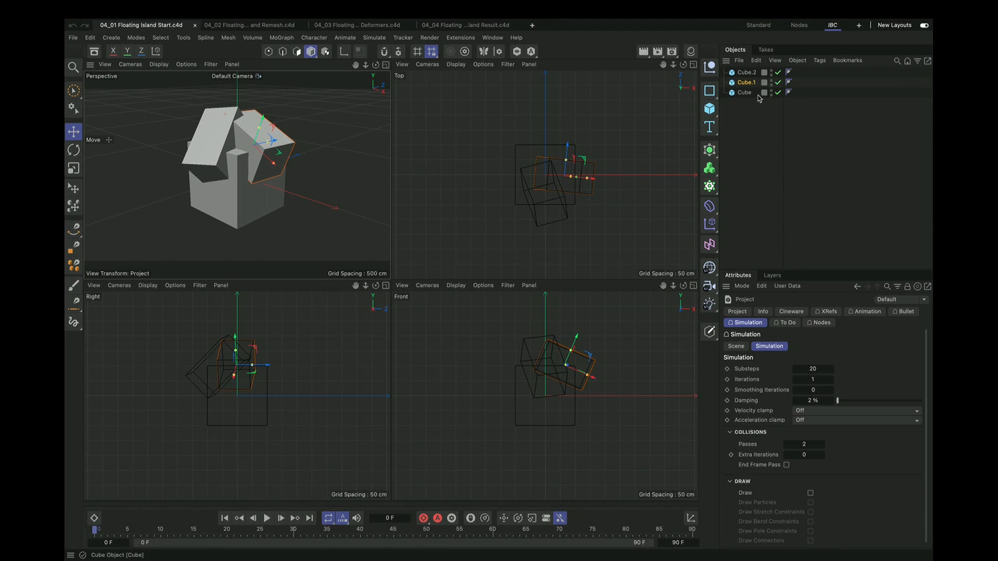
pyautogui.click(740, 95)
pyautogui.moveTo(263, 183)
pyautogui.mouseDown()
pyautogui.moveTo(241, 176)
pyautogui.moveTo(281, 176)
pyautogui.mouseUp()
pyautogui.middleClick(280, 177)
pyautogui.moveTo(442, 276); pyautogui.dragTo(416, 287)
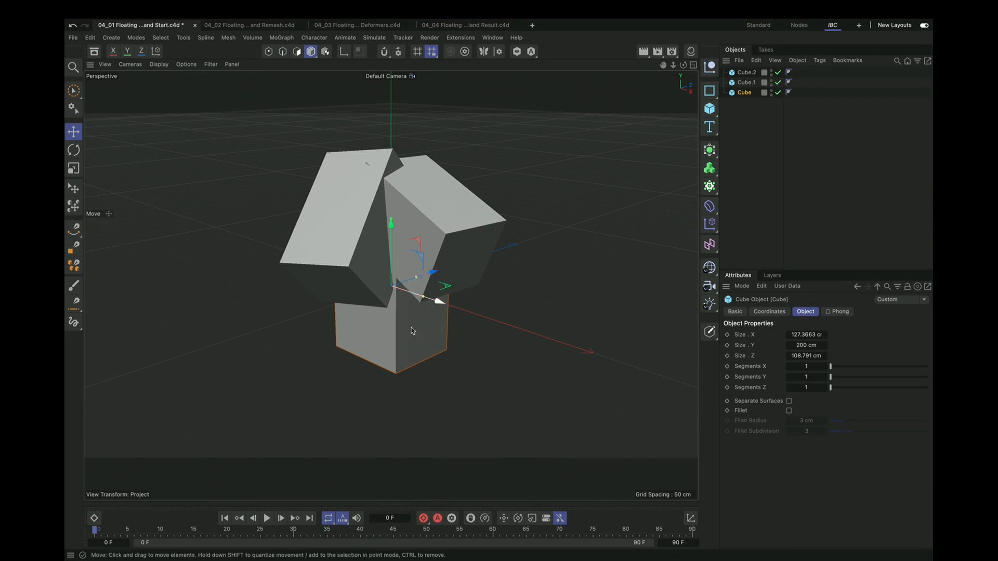
# Step: In 04_02 Floating Island Volume and Remesh, collapse the Connect object and add a Volume Builder as its parent
pyautogui.click(275, 26)
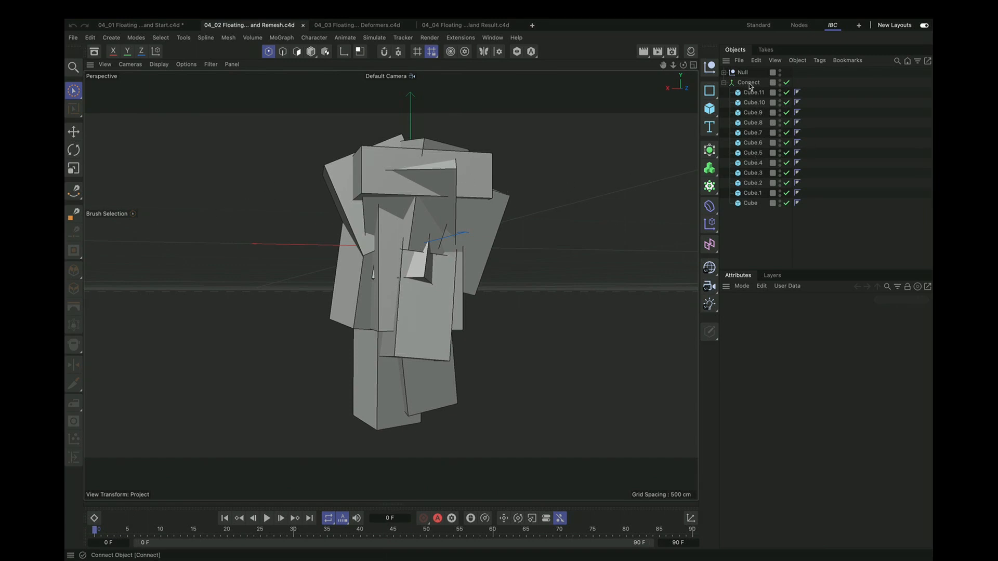
pyautogui.click(734, 84)
pyautogui.click(724, 82)
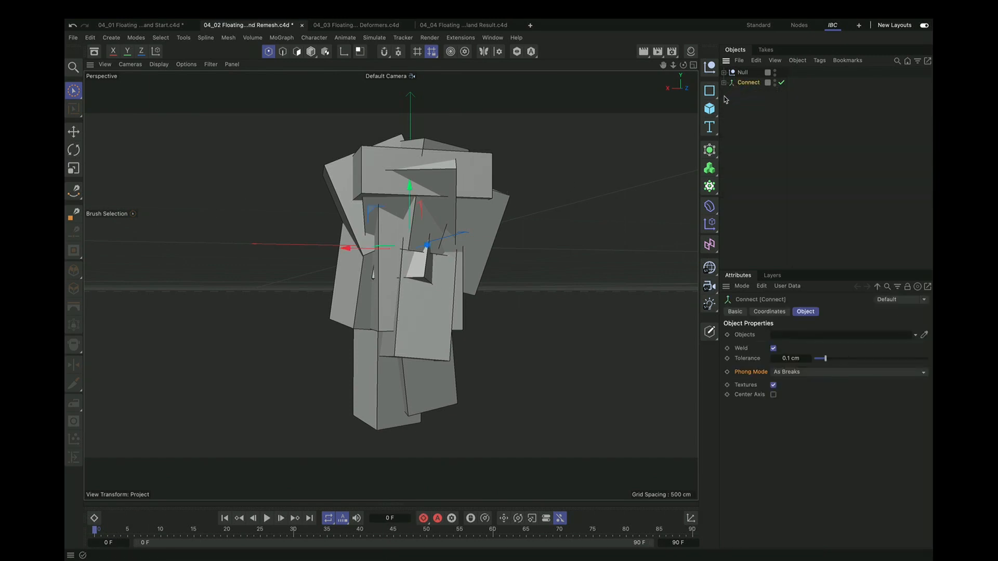
pyautogui.click(709, 168)
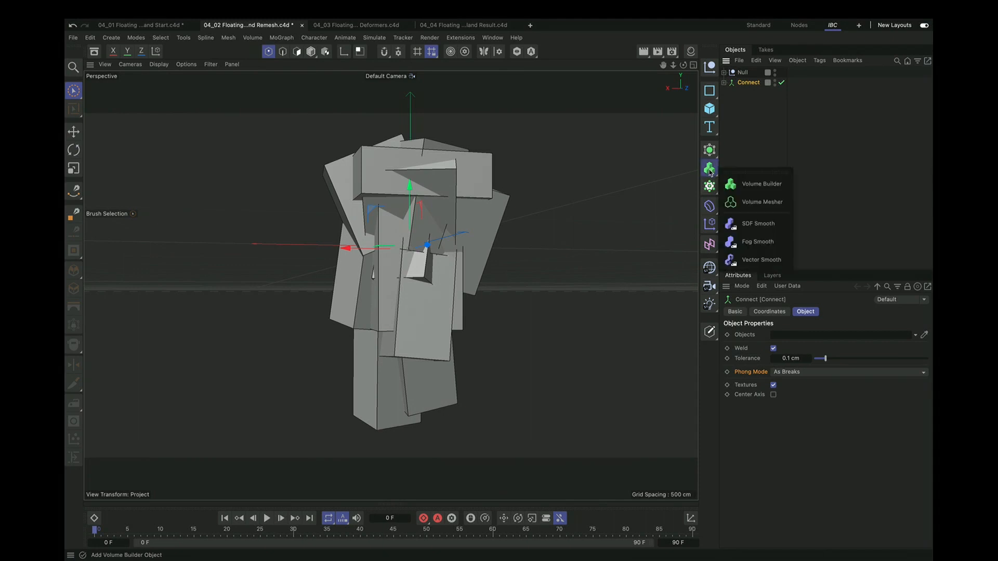
pyautogui.click(754, 185)
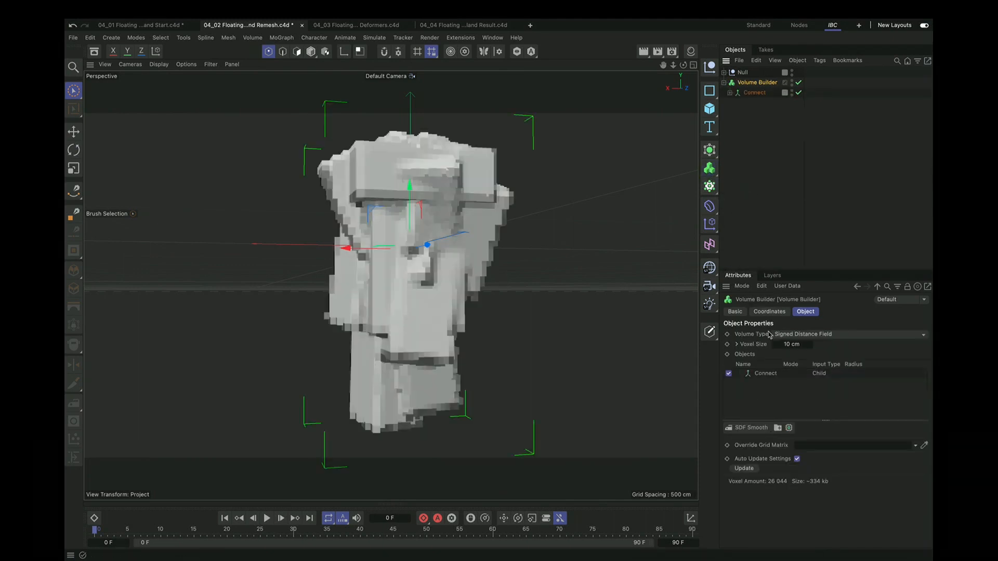
# Step: Set the Volume Builder's Voxel Size to 2 cm and add an SDF Smooth filter layer
pyautogui.click(802, 344)
pyautogui.write('2')
pyautogui.press('Return')
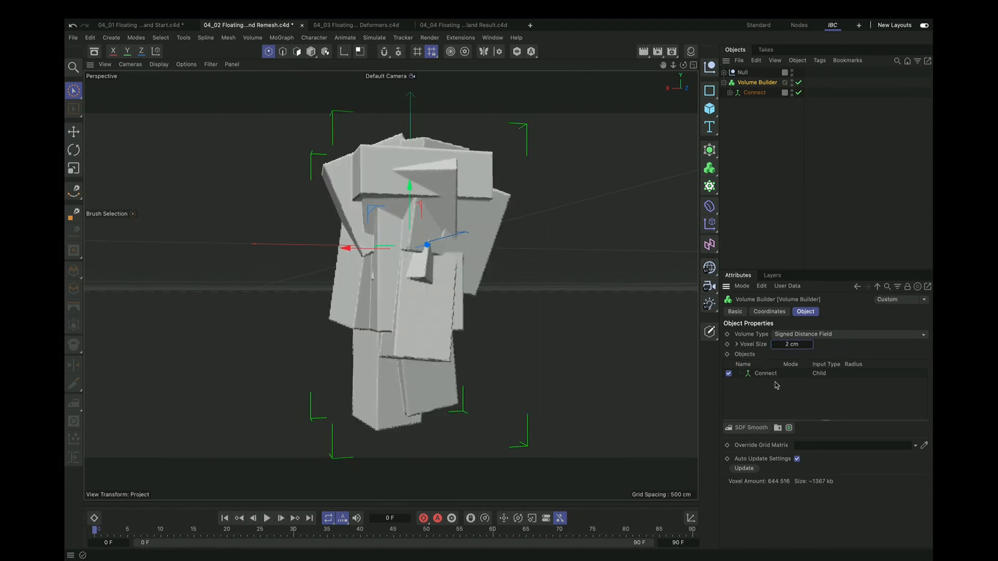
pyautogui.click(752, 430)
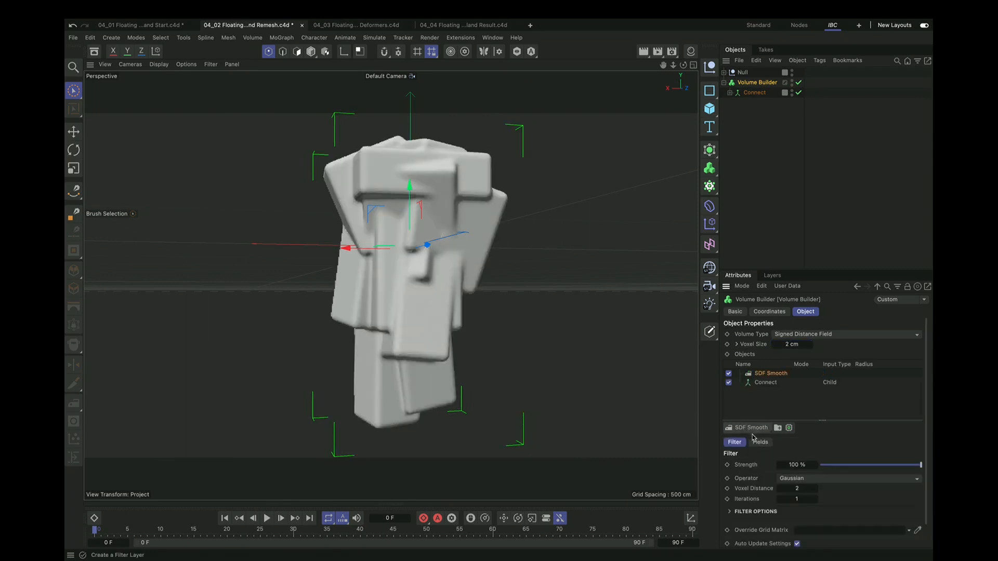
# Step: Add a Volume Mesher as the parent of the Volume Builder
pyautogui.click(710, 168)
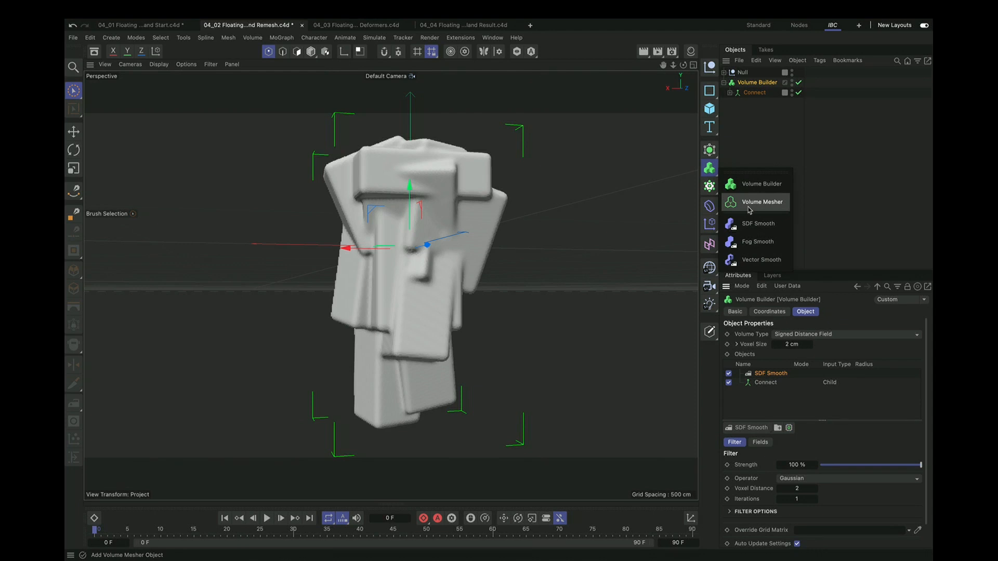
pyautogui.click(750, 206)
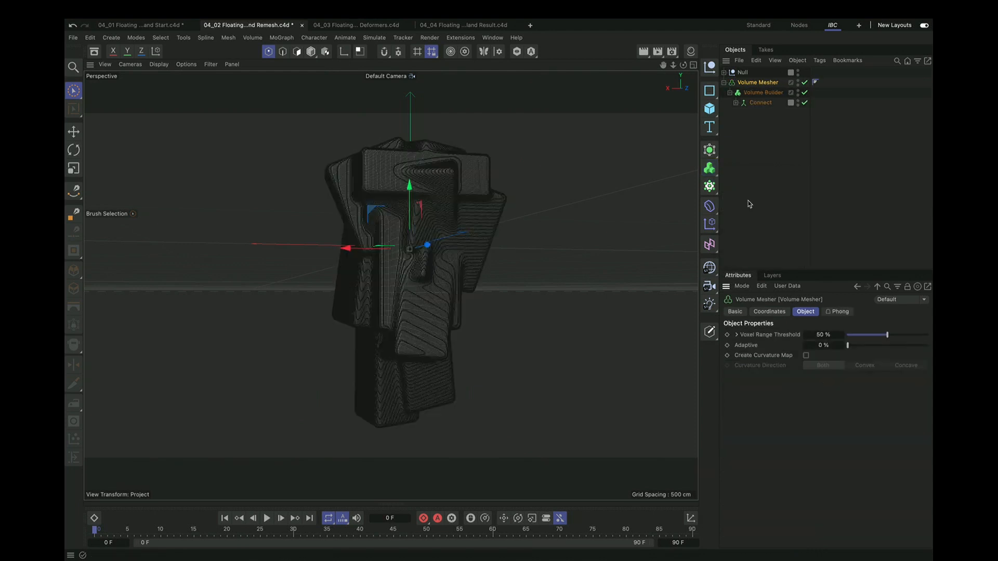
# Step: Set the Volume Mesher's Adaptive value to 16.4% and add a Remesh generator as its parent
pyautogui.click(859, 347)
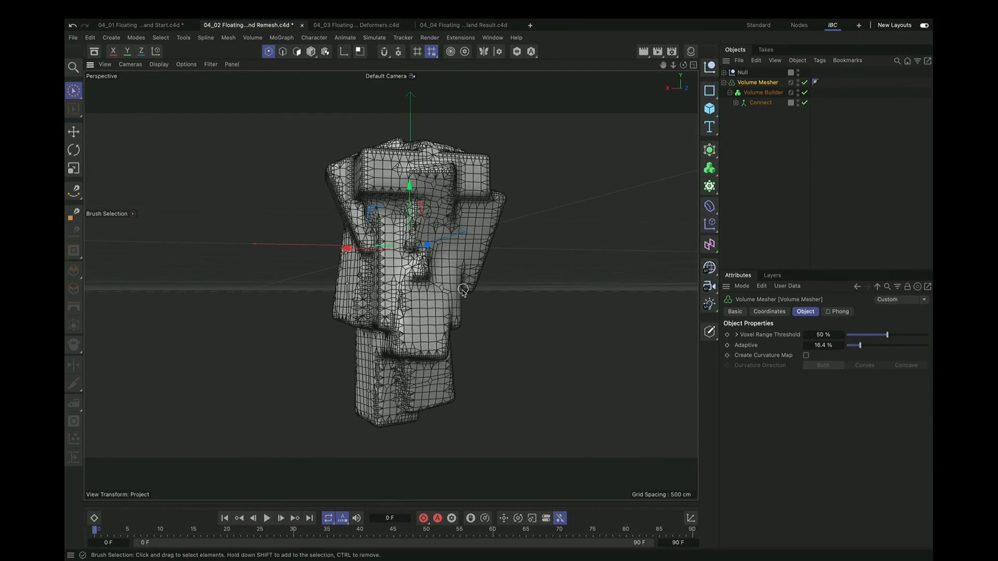
pyautogui.keyDown('alt'); pyautogui.moveTo(459, 261); pyautogui.dragTo(581, 183); pyautogui.keyUp('alt')
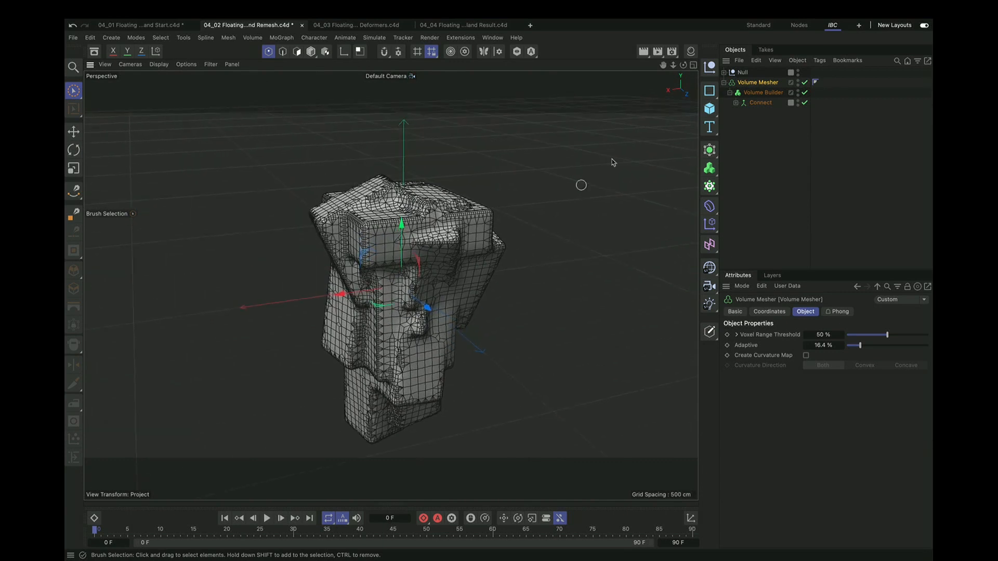
pyautogui.click(712, 151)
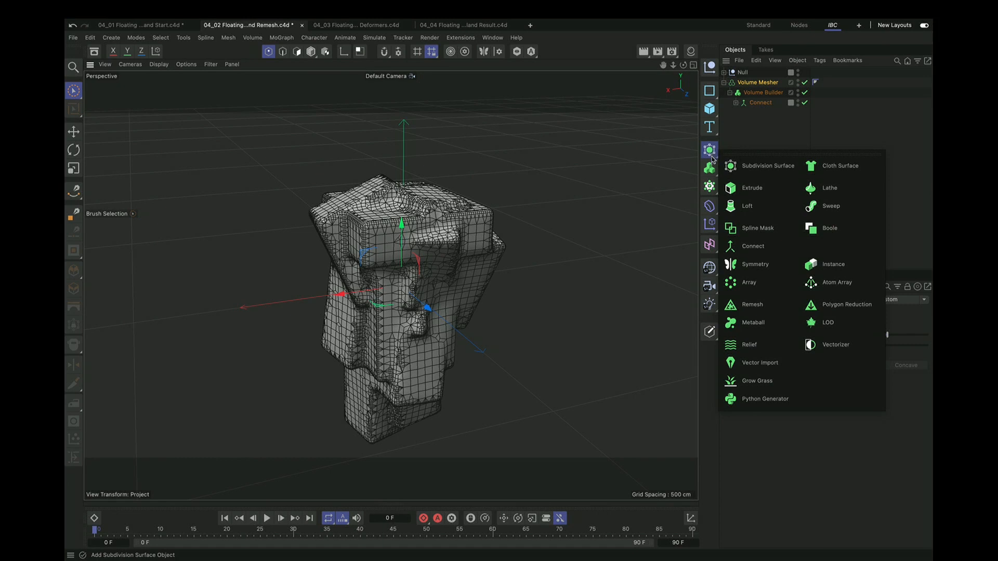
pyautogui.click(762, 307)
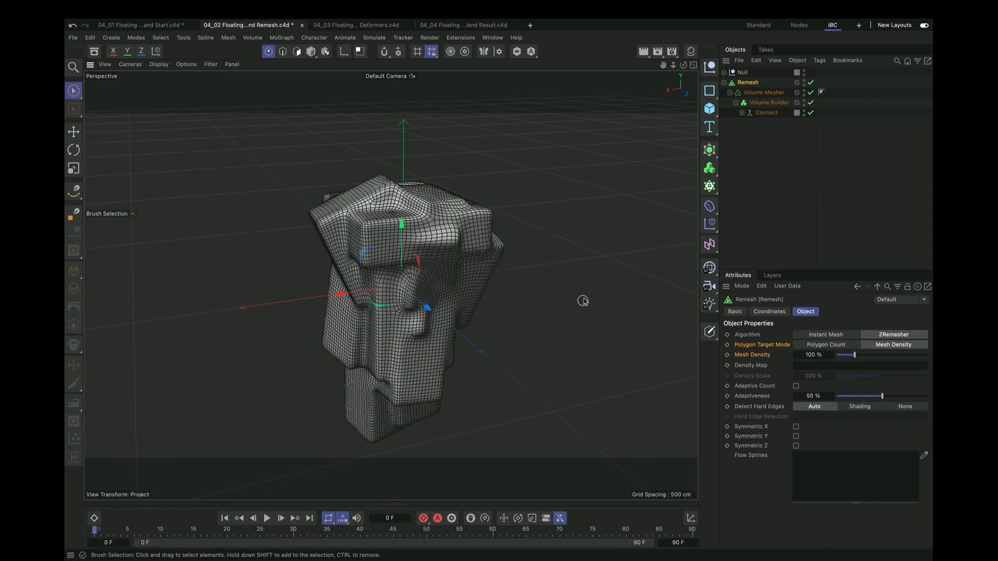
# Step: Collapse the Remesh hierarchy and copy it into the 04_03 Floating Island Deformers project
pyautogui.click(724, 82)
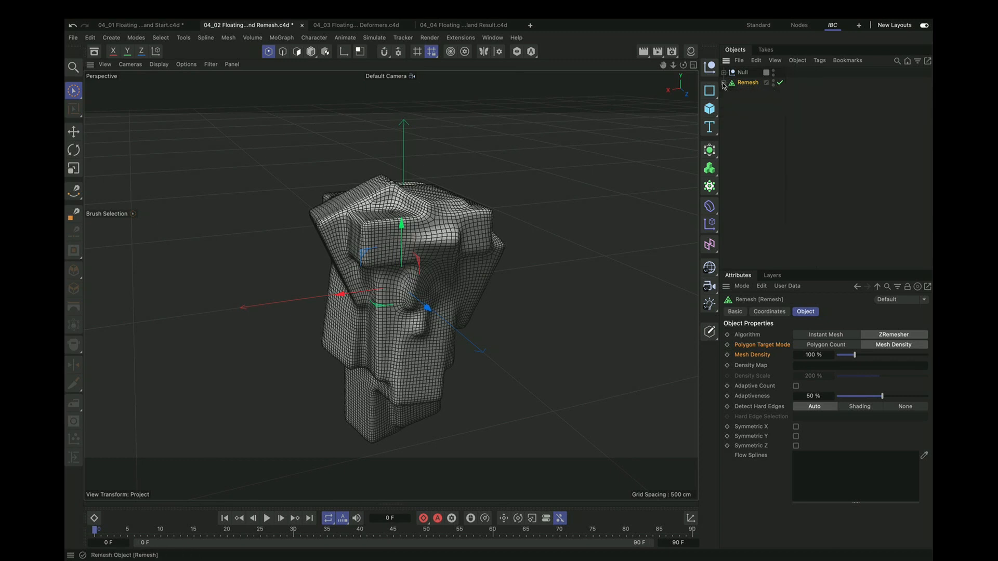
pyautogui.click(381, 27)
pyautogui.click(274, 25)
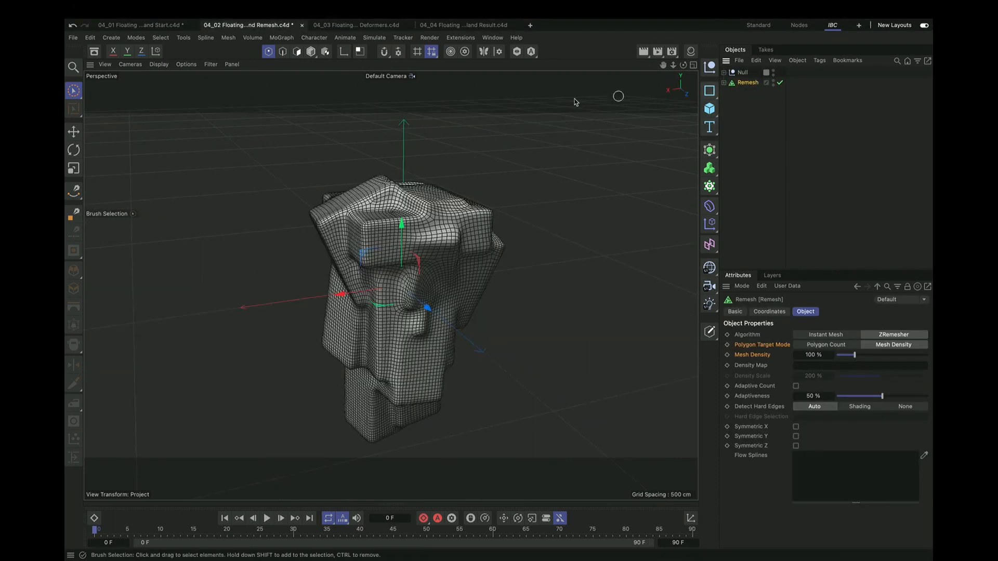
pyautogui.click(357, 26)
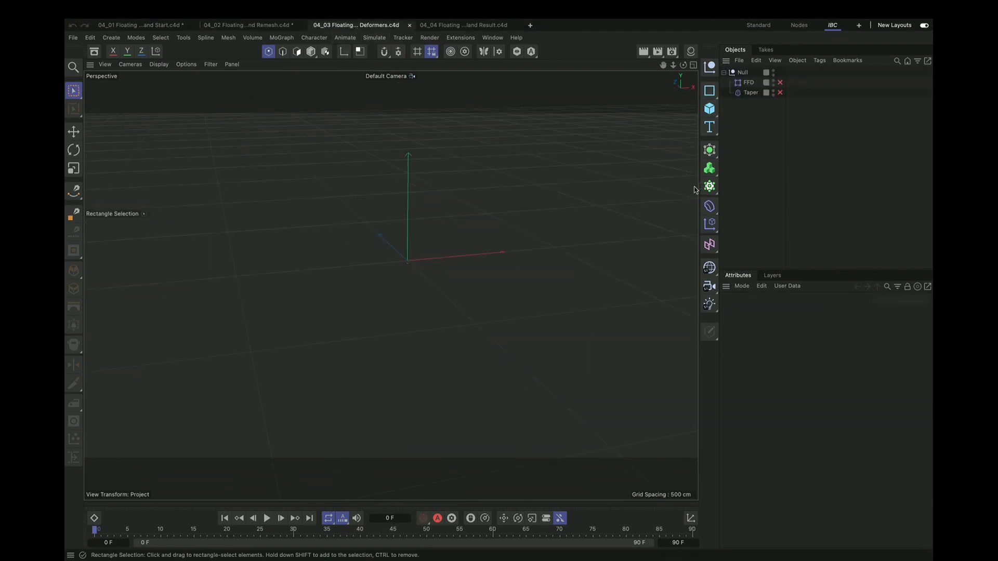
pyautogui.hotkey('ctrl', 'v')
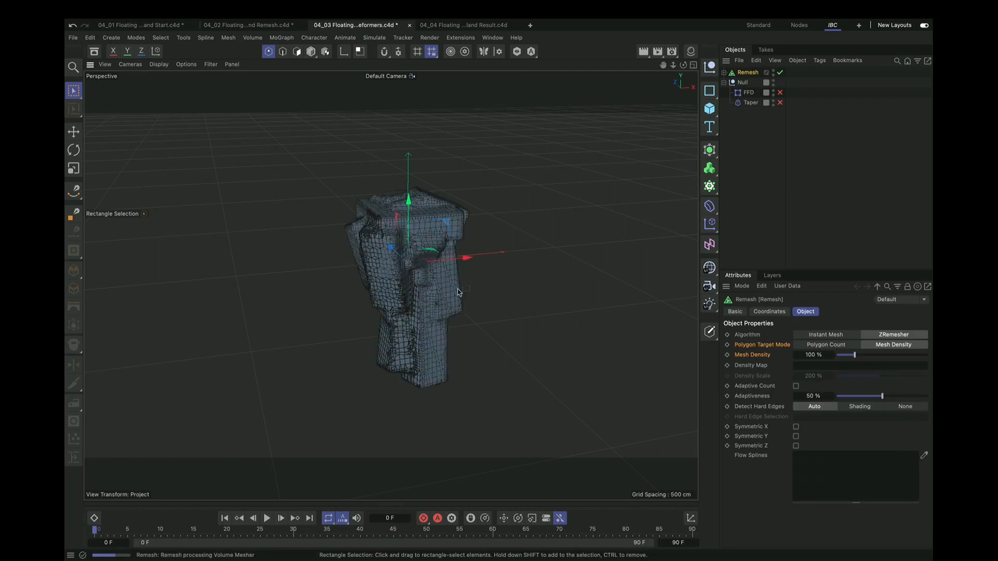
pyautogui.scroll(5, 445, 261)
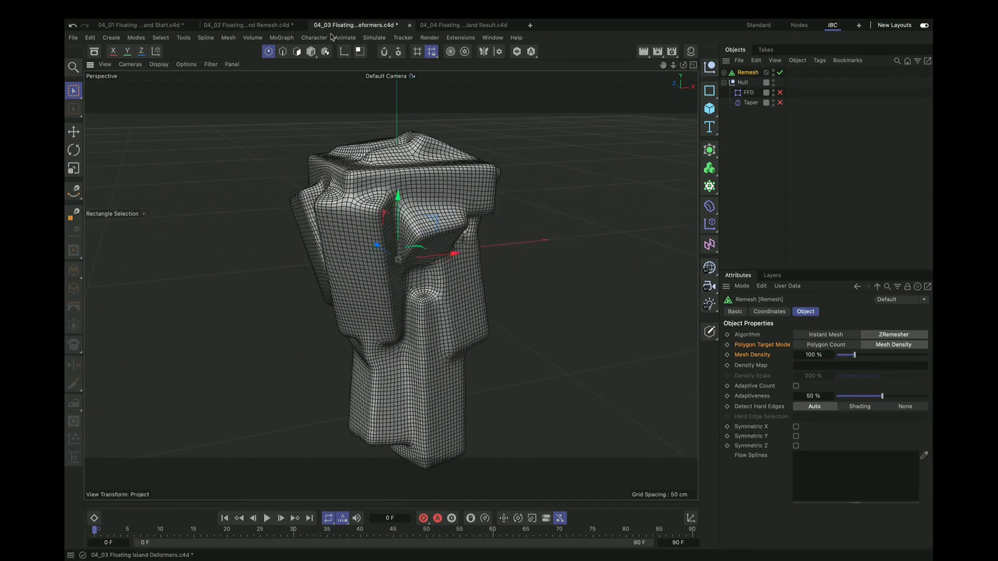
# Step: Turn off Draw Workplane Behind, view the mesh from another angle, and turn the option back on
pyautogui.click(192, 65)
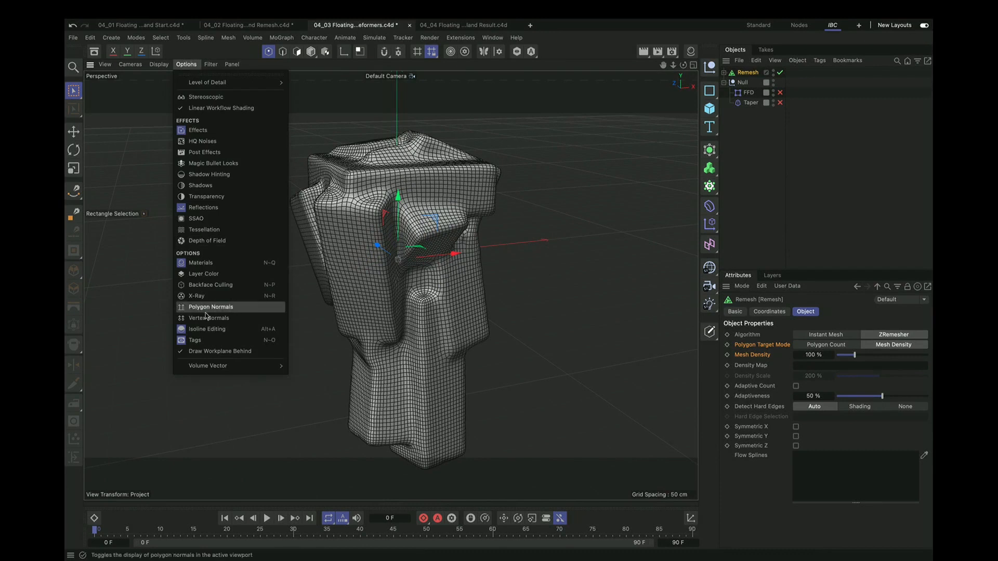
pyautogui.click(233, 351)
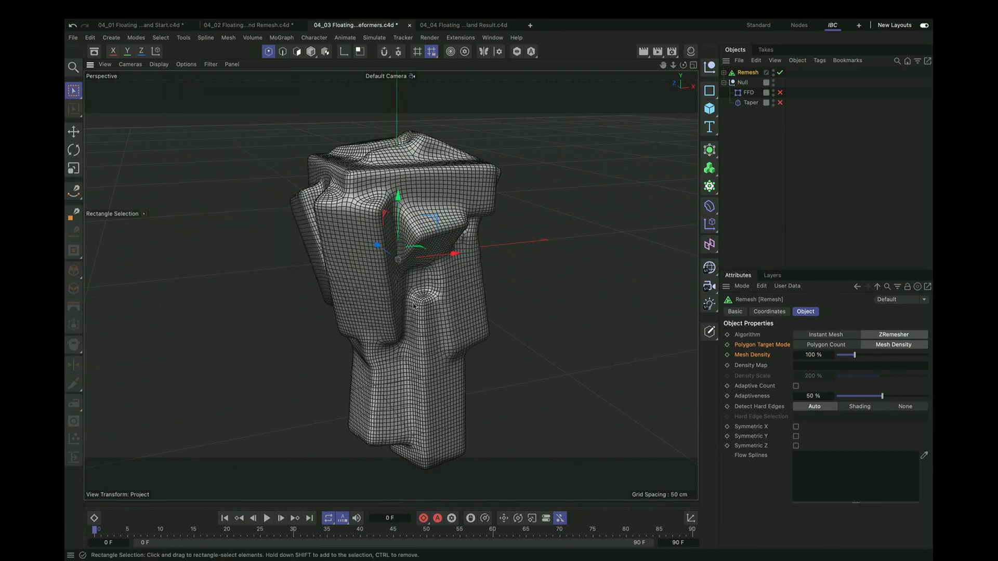
pyautogui.keyDown('alt'); pyautogui.moveTo(415, 304); pyautogui.dragTo(353, 221); pyautogui.keyUp('alt')
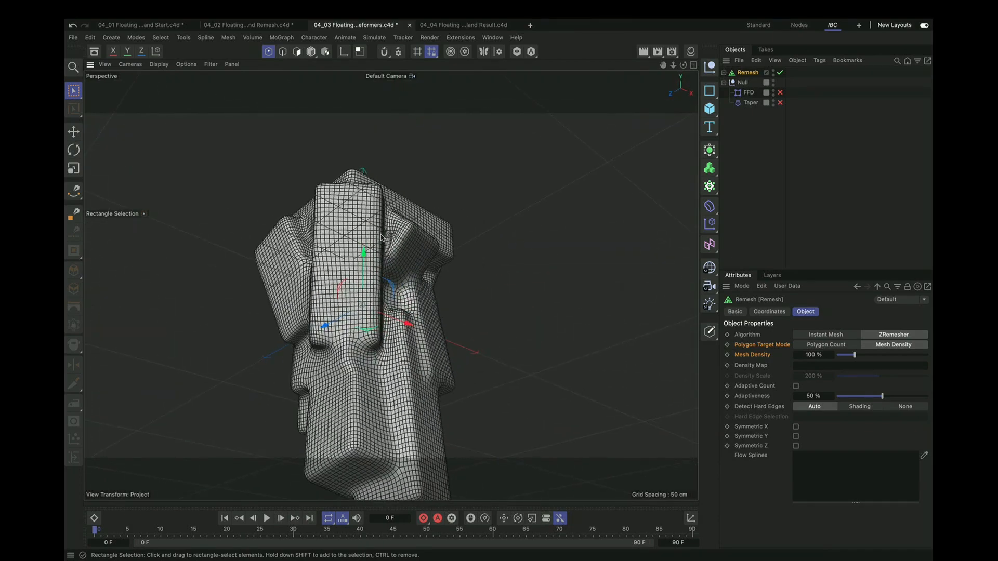
pyautogui.click(187, 66)
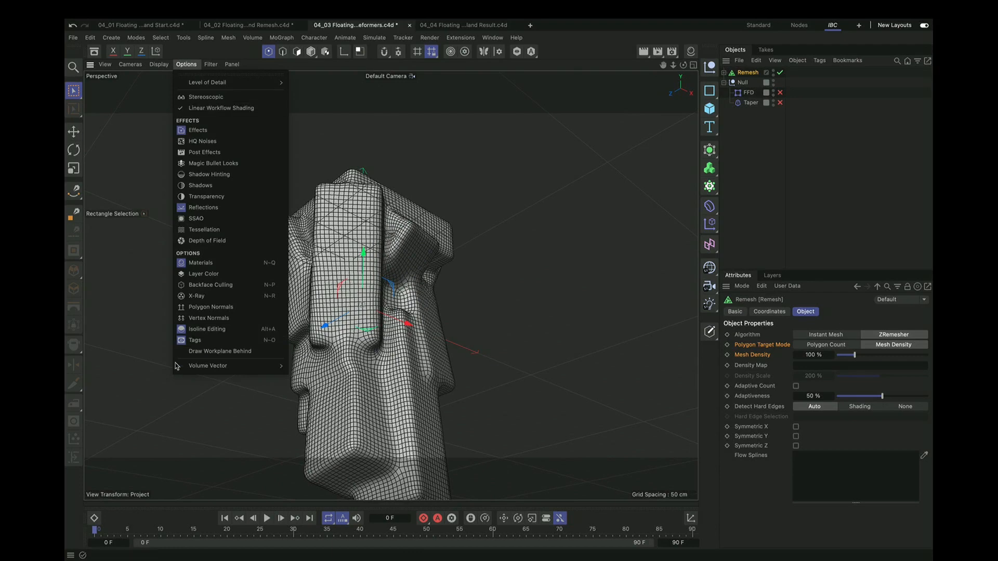
pyautogui.click(218, 349)
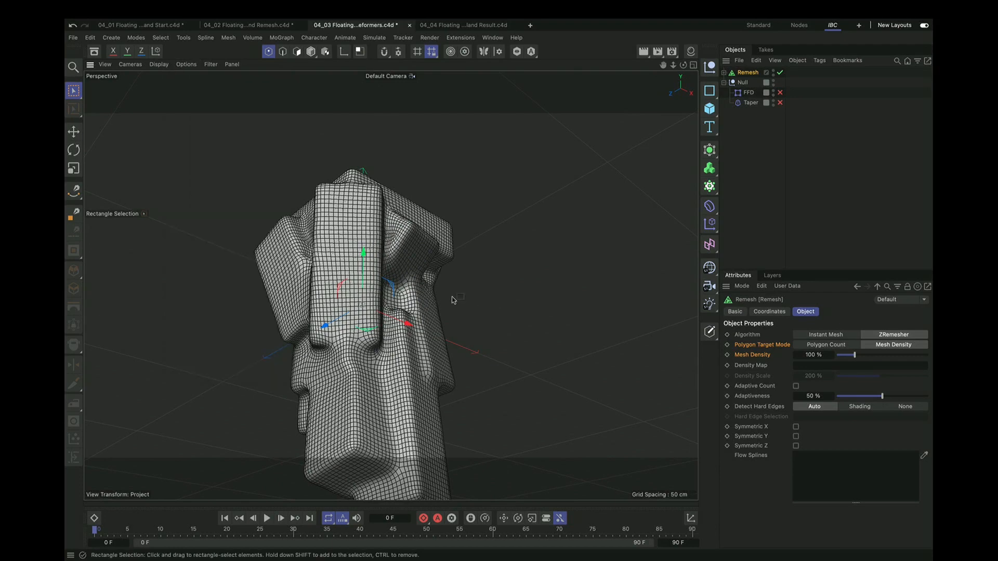
# Step: Merge the whole Remesh hierarchy into one polygon object, place it inside the Null, and make FFD and Taper its children
pyautogui.keyDown('alt'); pyautogui.moveTo(381, 306); pyautogui.dragTo(359, 385); pyautogui.keyUp('alt')
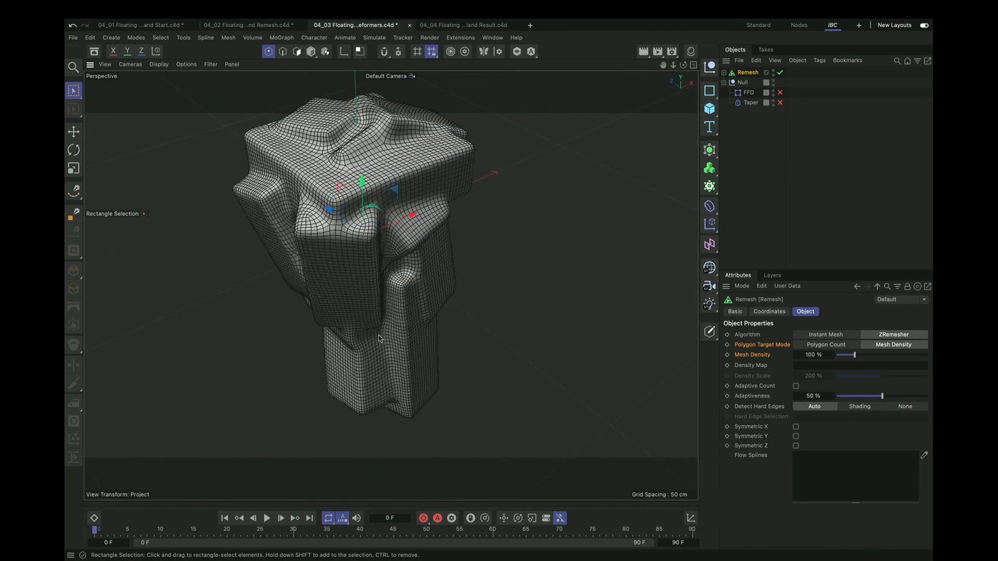
pyautogui.keyDown('alt'); pyautogui.moveTo(378, 301); pyautogui.dragTo(392, 324, button='middle'); pyautogui.keyUp('alt')
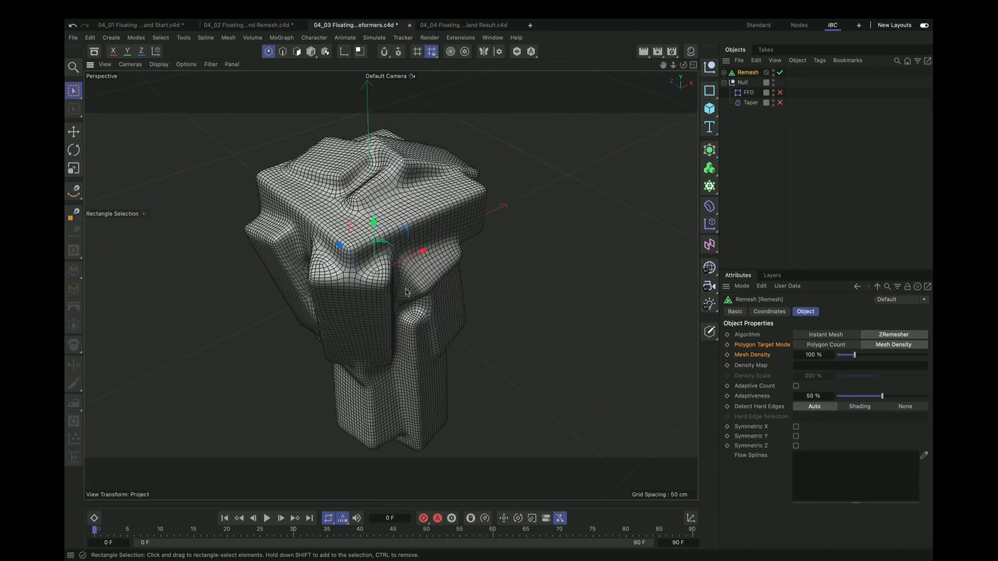
pyautogui.scroll(-3, 391, 323)
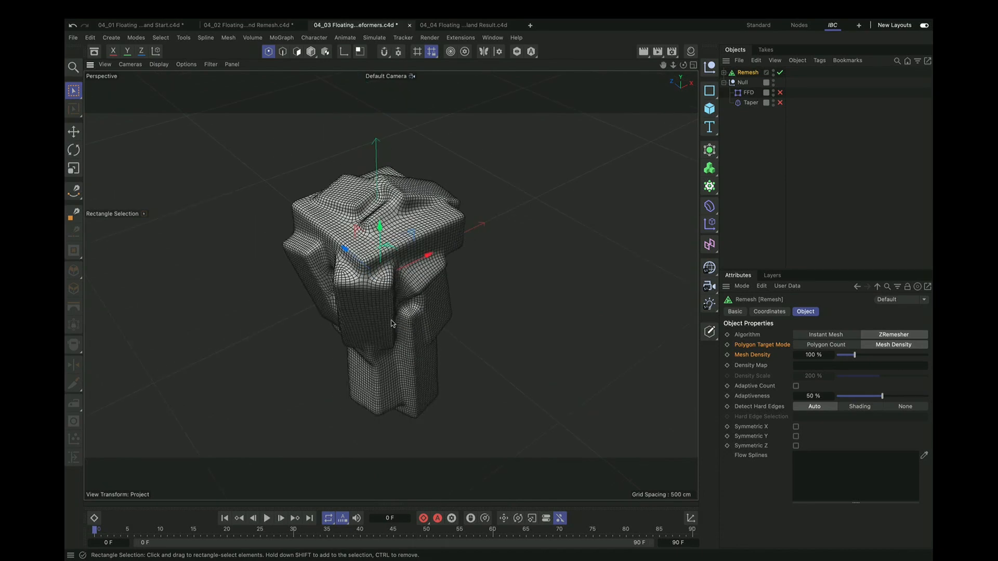
pyautogui.middleClick(749, 78)
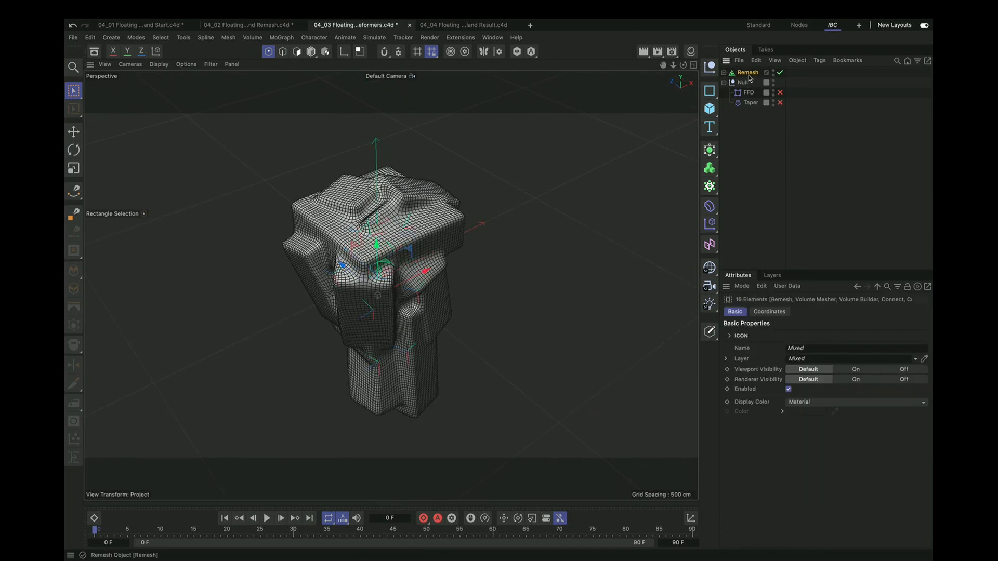
pyautogui.rightClick(754, 78)
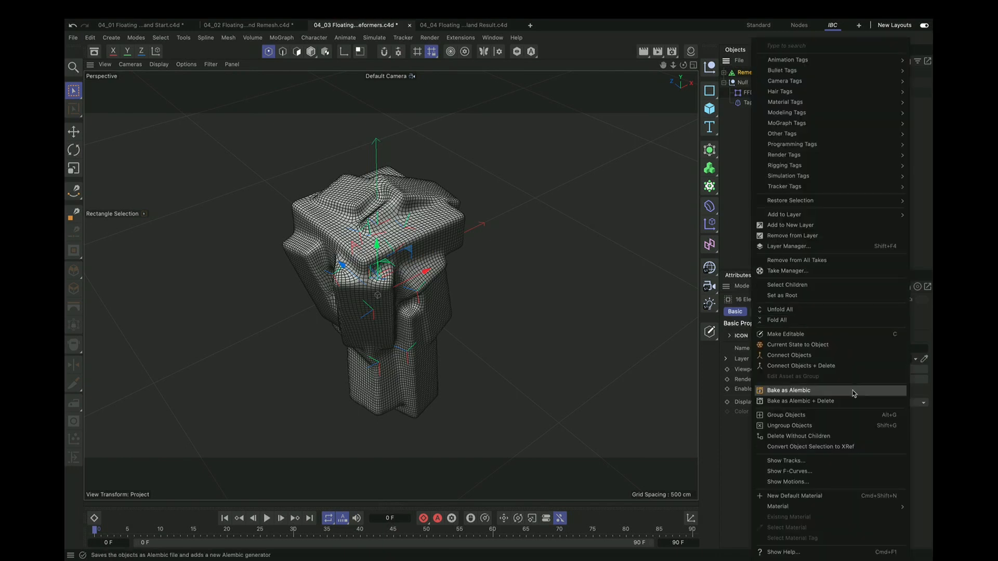
pyautogui.click(821, 367)
pyautogui.moveTo(748, 75); pyautogui.dragTo(757, 96)
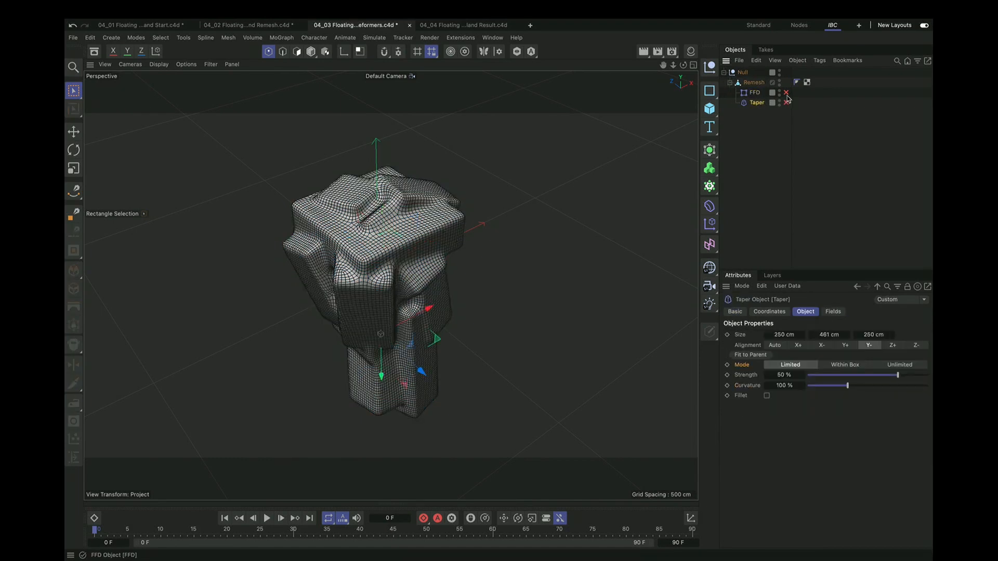
# Step: Enable the FFD and Taper deformers on the Remesh object and select one point at the top of the FFD cage
pyautogui.click(751, 93)
pyautogui.click(786, 93)
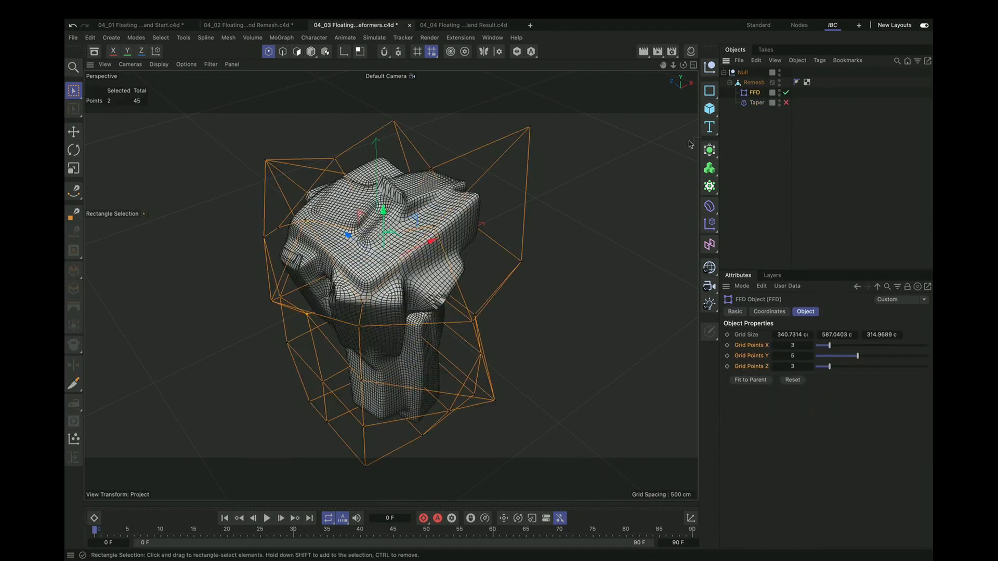
pyautogui.click(787, 102)
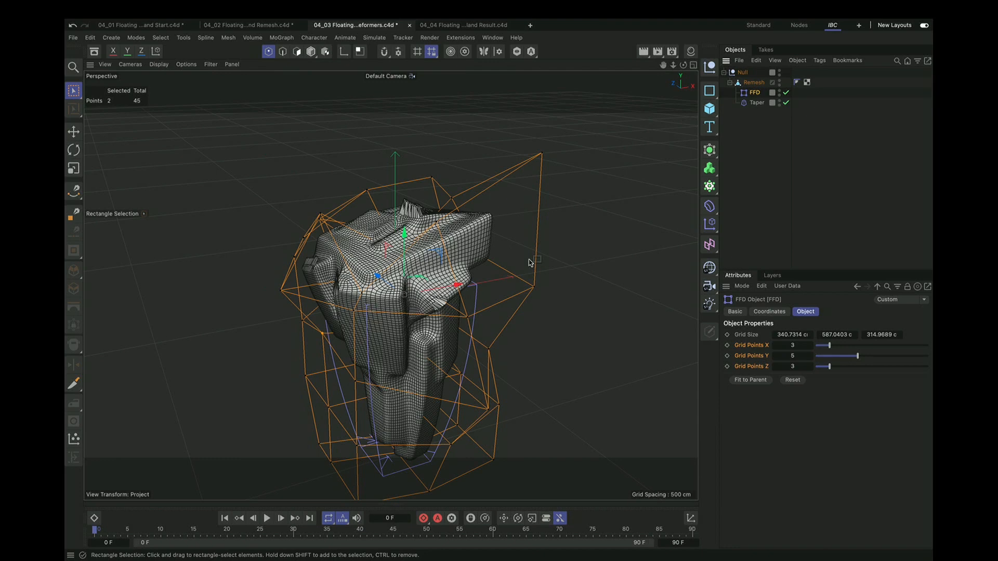
pyautogui.keyDown('alt'); pyautogui.moveTo(287, 271); pyautogui.dragTo(418, 227); pyautogui.keyUp('alt')
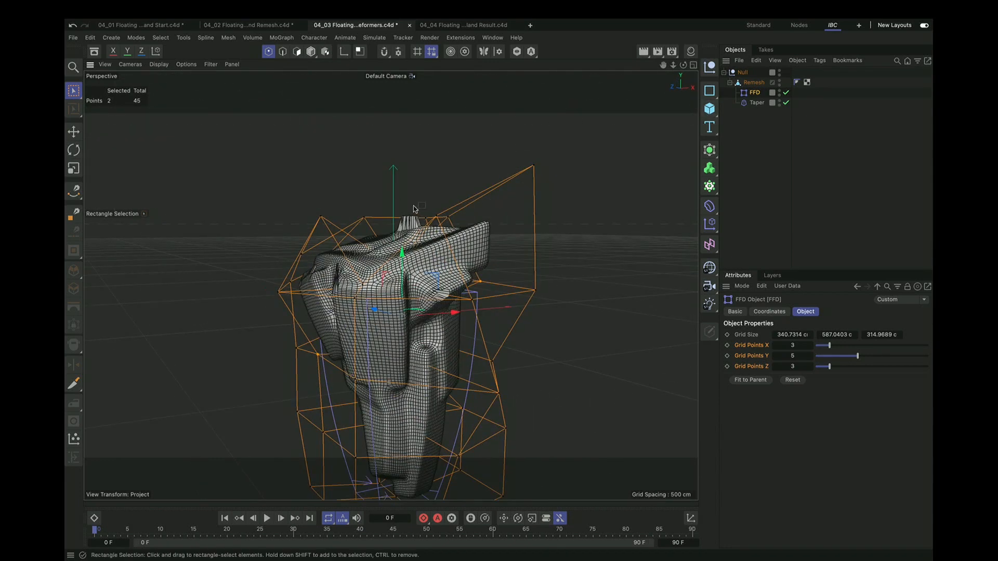
pyautogui.click(426, 214)
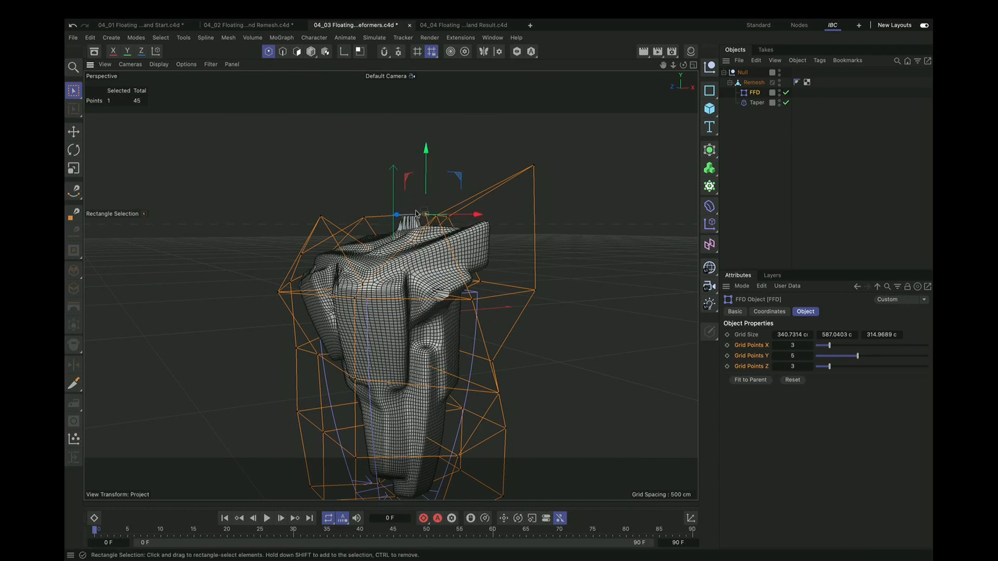
# Step: Create a deformed copy of the Remesh hierarchy with Current State to Object, move it out of the Null, and hide the original
pyautogui.click(730, 83)
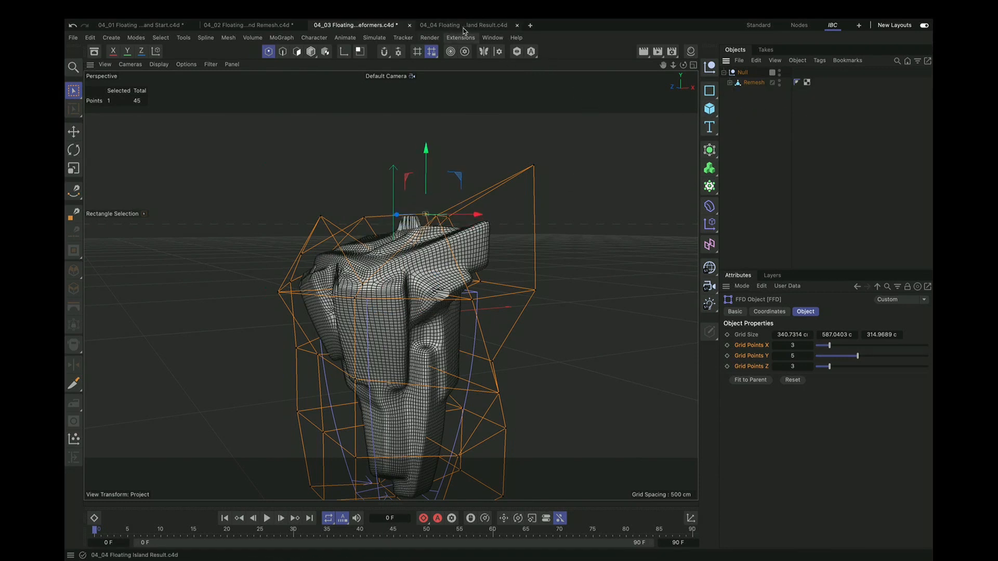
pyautogui.click(754, 83)
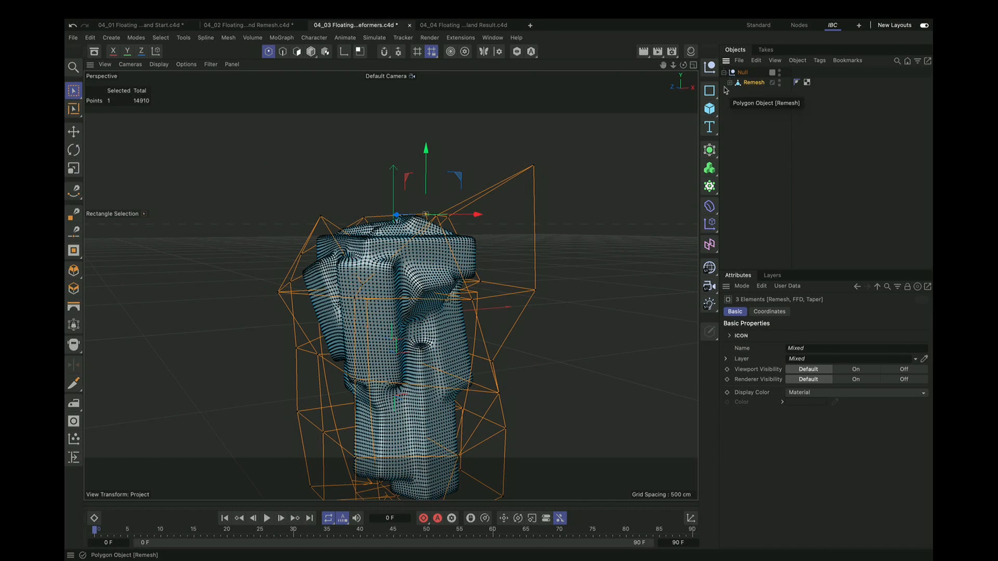
pyautogui.rightClick(748, 84)
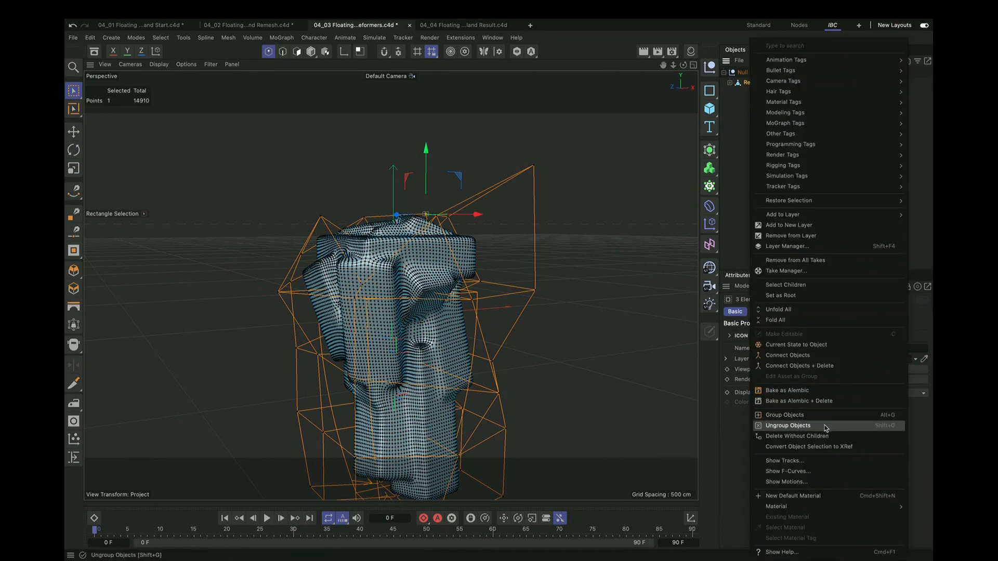
pyautogui.click(821, 346)
pyautogui.moveTo(748, 100); pyautogui.dragTo(750, 98)
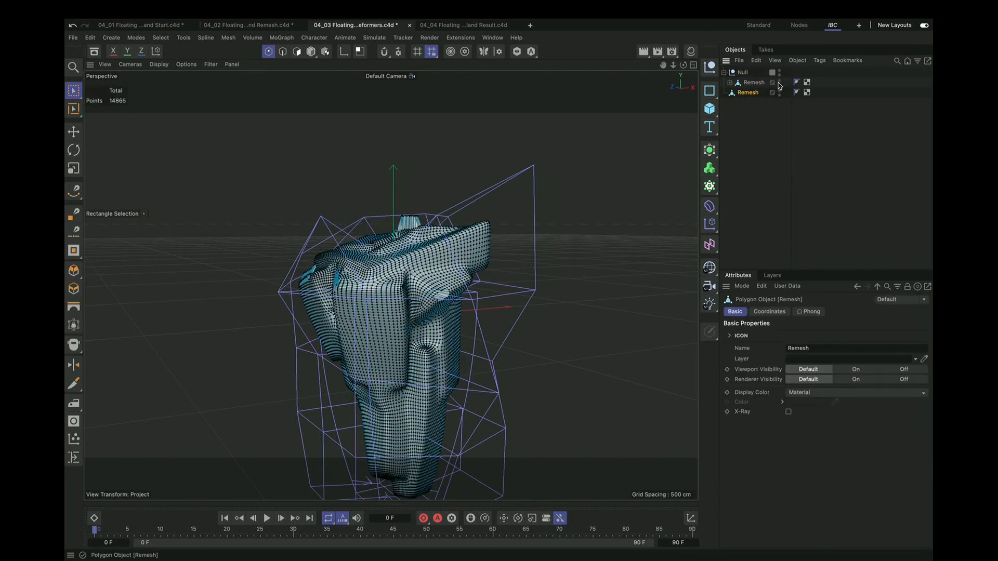
pyautogui.click(779, 82)
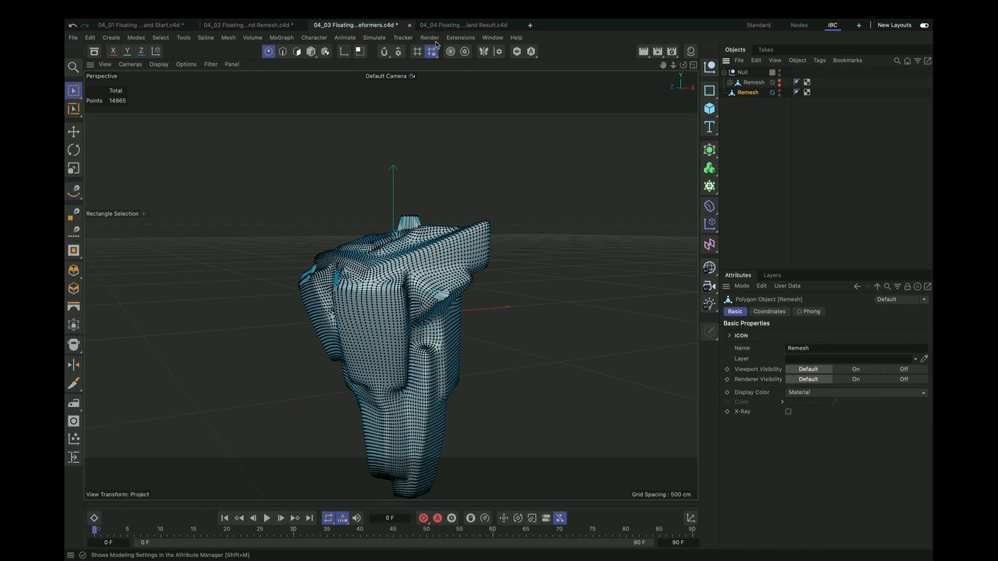
# Step: Send the baked Remesh object to ZBrush with the GoZ Exporter and decline transferring high-resolution details
pyautogui.click(461, 38)
pyautogui.moveTo(507, 190)
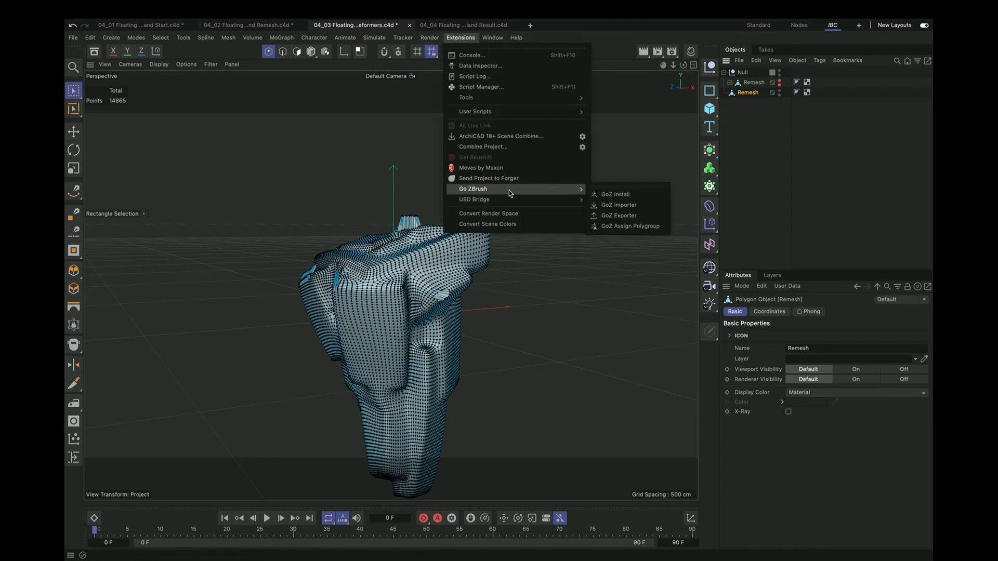
pyautogui.click(618, 220)
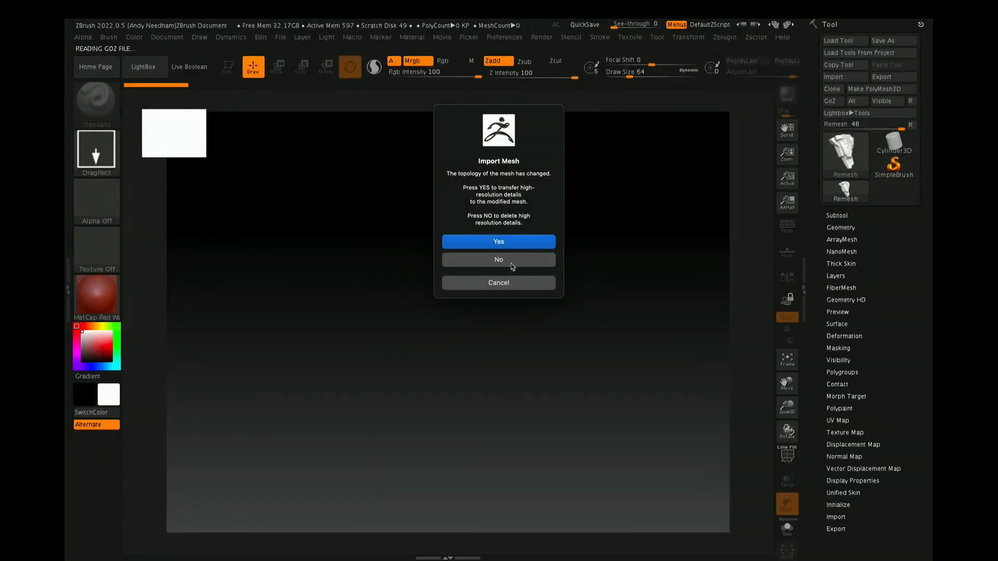
pyautogui.click(519, 265)
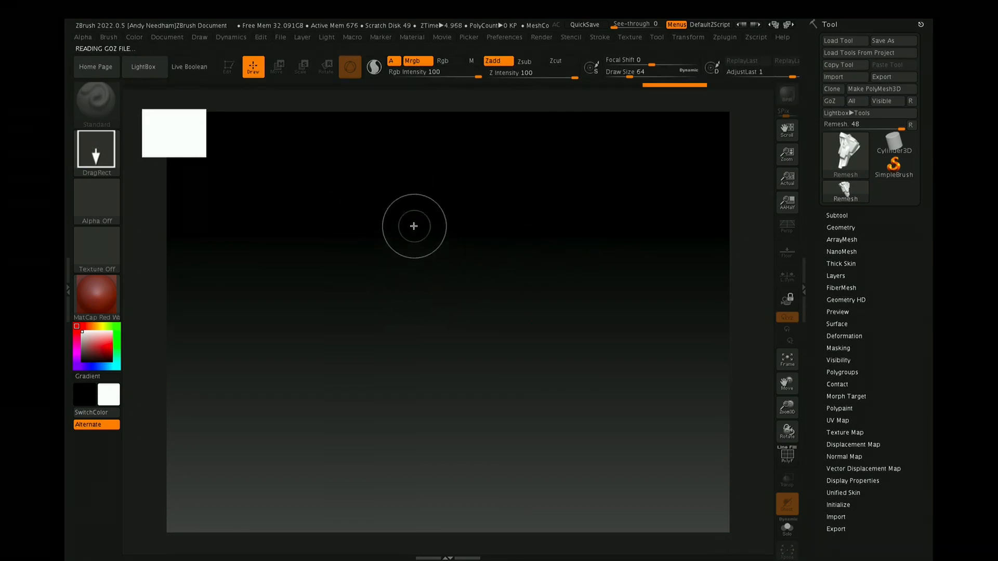
# Step: Draw the imported Remesh mesh on the ZBrush canvas and undo the stray smaller copy
pyautogui.moveTo(411, 218)
pyautogui.mouseDown()
pyautogui.moveTo(428, 329)
pyautogui.moveTo(419, 285)
pyautogui.moveTo(417, 299)
pyautogui.mouseUp()
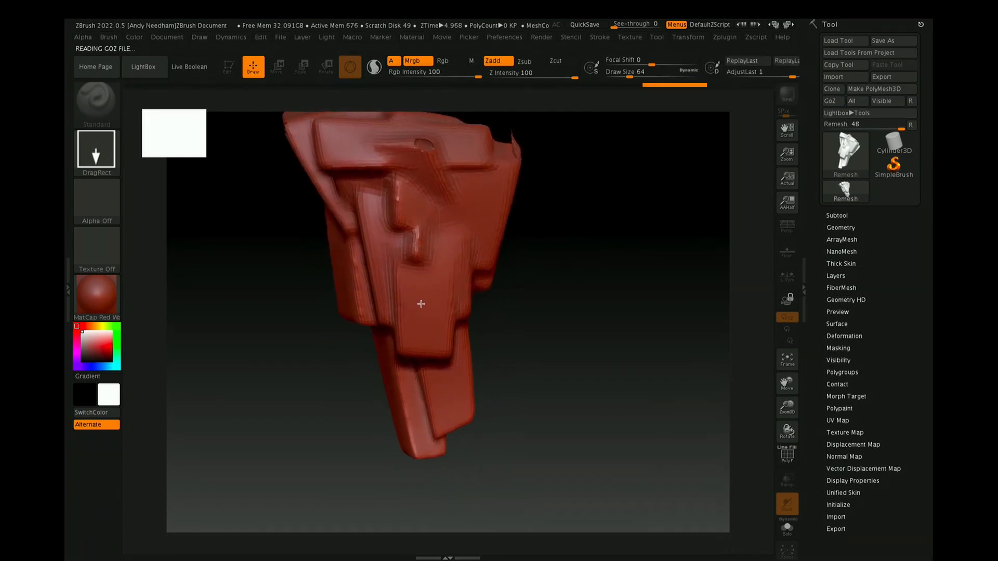
pyautogui.press('t')
pyautogui.moveTo(583, 260)
pyautogui.mouseDown()
pyautogui.moveTo(593, 301)
pyautogui.moveTo(584, 289)
pyautogui.mouseUp()
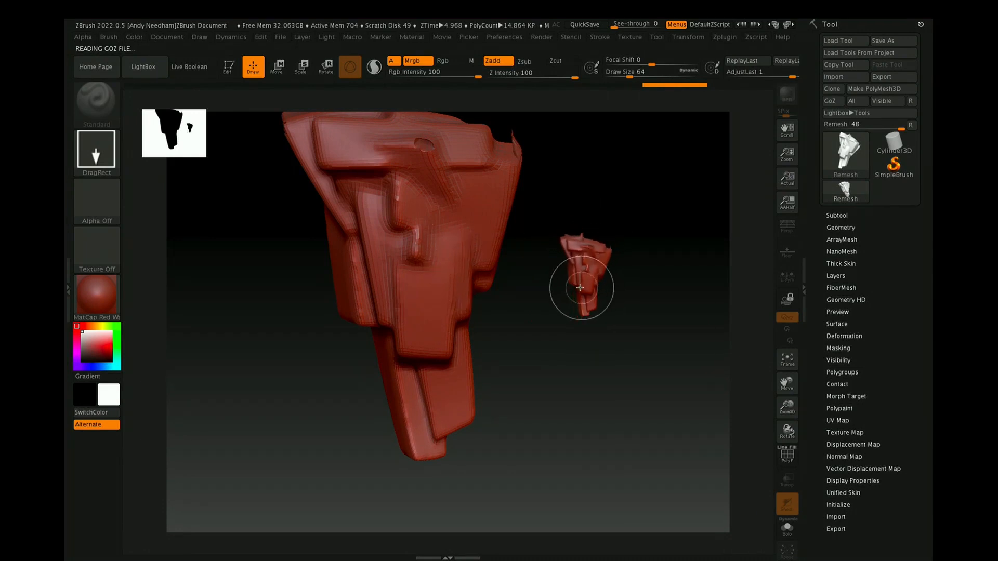
pyautogui.hotkey('ctrl', 'z')
pyautogui.hotkey('ctrl', 'z')
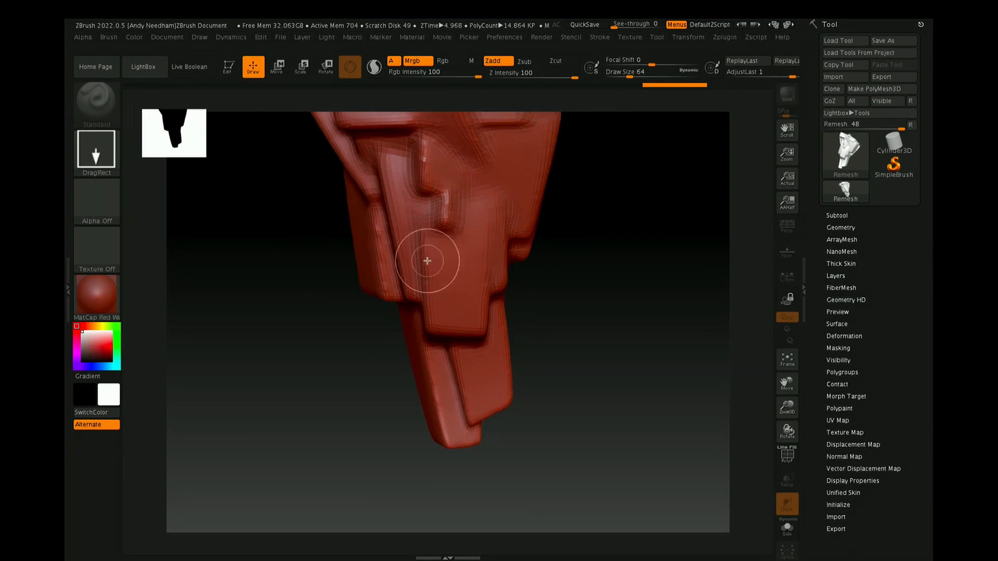
# Step: Enter edit mode and sculpt raised ridges on the island's upper front with the Standard brush at draw size 64
pyautogui.press('t')
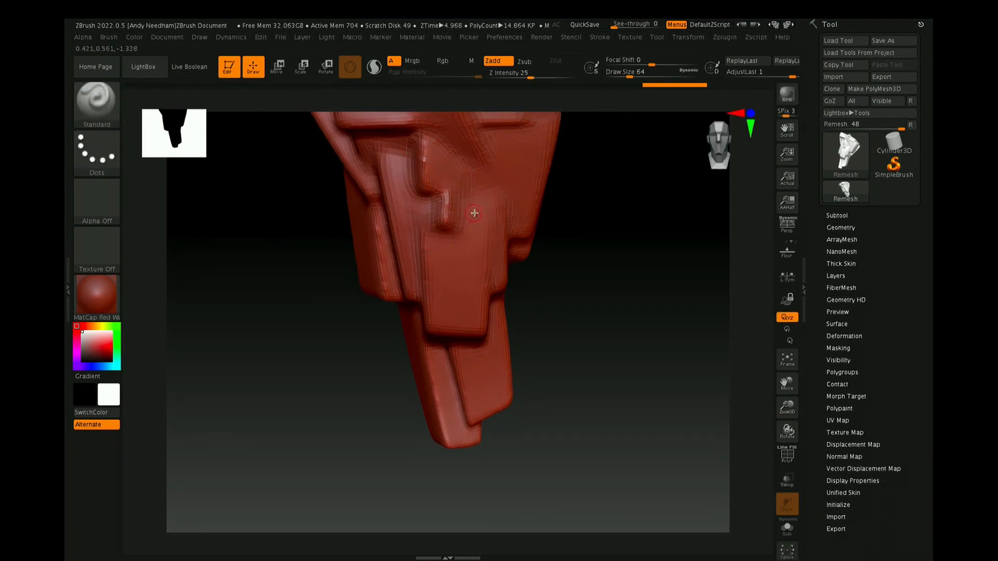
pyautogui.moveTo(588, 225); pyautogui.dragTo(472, 150)
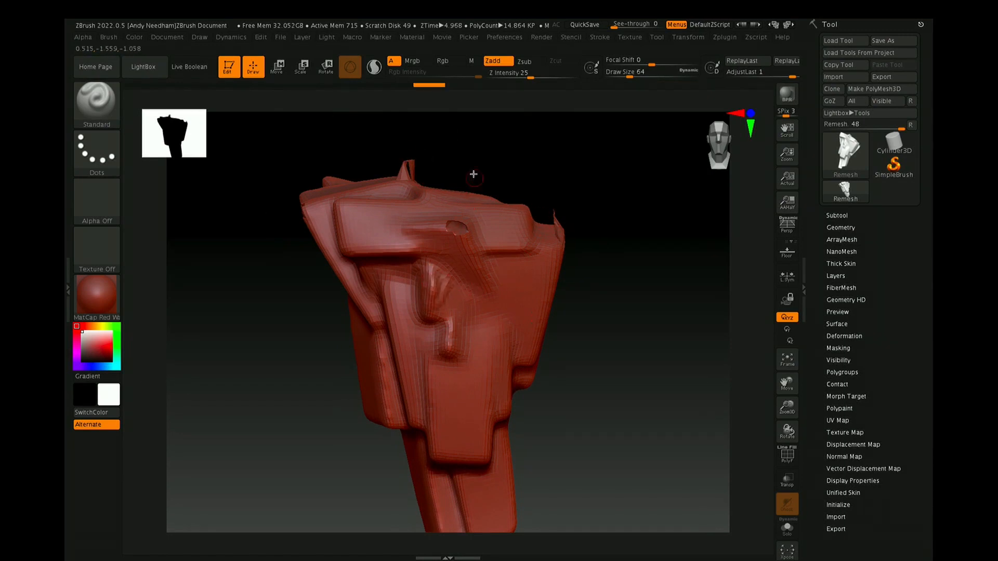
pyautogui.moveTo(426, 250)
pyautogui.mouseDown()
pyautogui.moveTo(396, 230)
pyautogui.moveTo(377, 231)
pyautogui.moveTo(393, 266)
pyautogui.mouseUp()
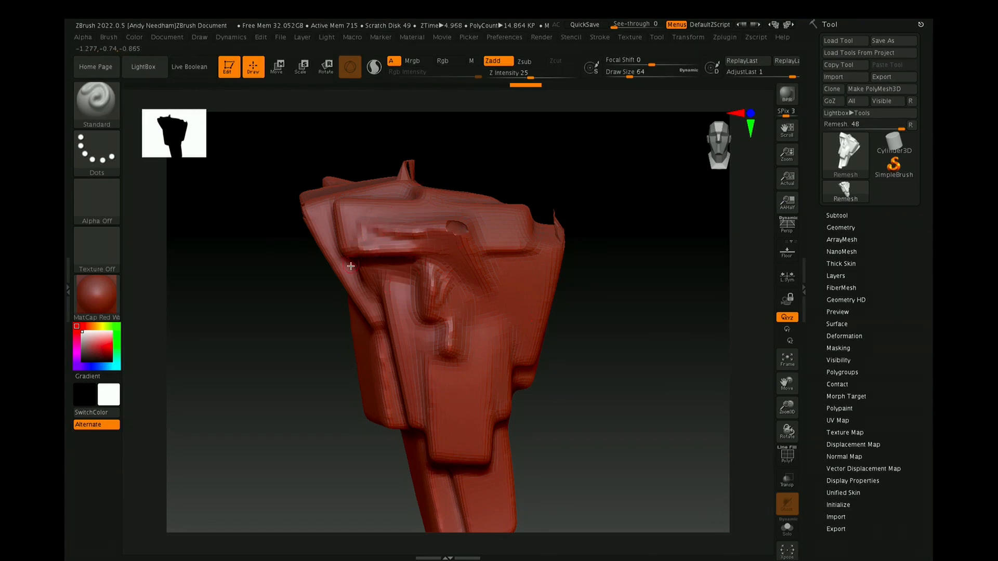
pyautogui.moveTo(342, 226); pyautogui.dragTo(368, 258)
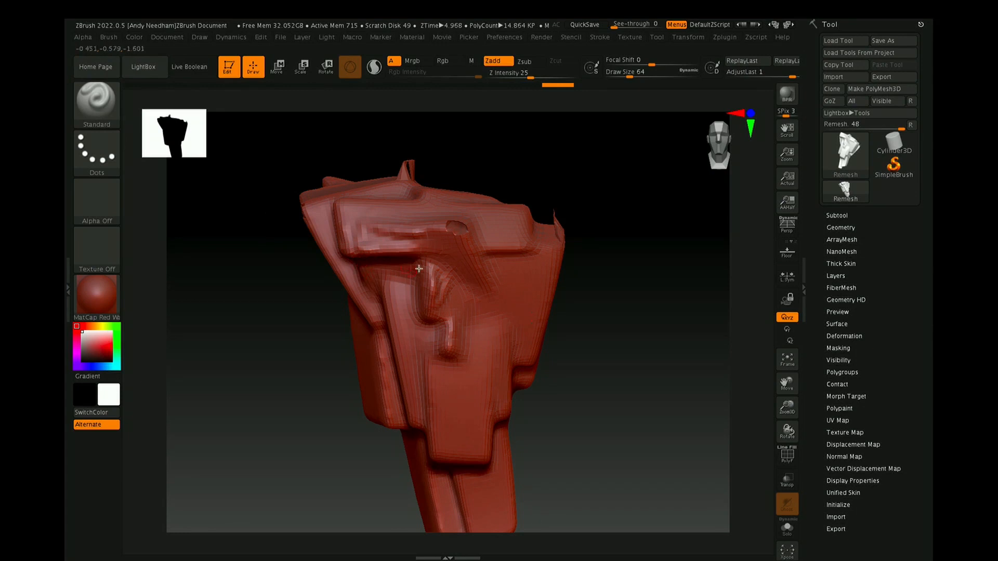
pyautogui.moveTo(556, 243)
pyautogui.mouseDown()
pyautogui.moveTo(496, 253)
pyautogui.moveTo(499, 265)
pyautogui.mouseUp()
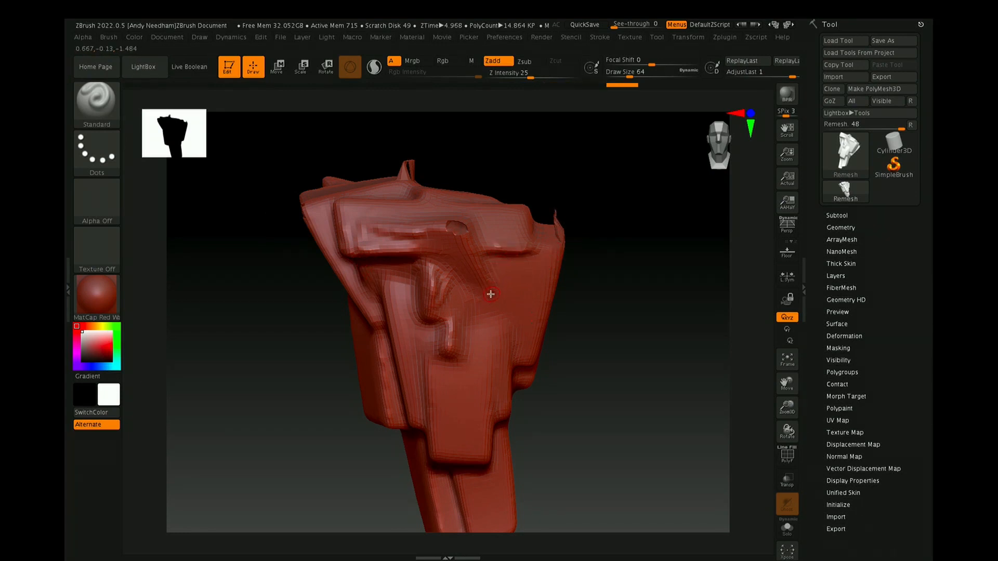
# Step: Enlarge the brush to a draw size of about 202 and sculpt broader bulges across the middle of the front face
pyautogui.press('s')
pyautogui.moveTo(499, 311)
pyautogui.mouseDown()
pyautogui.moveTo(543, 335)
pyautogui.moveTo(534, 292)
pyautogui.moveTo(525, 294)
pyautogui.mouseUp()
pyautogui.moveTo(488, 334)
pyautogui.mouseDown()
pyautogui.moveTo(453, 328)
pyautogui.moveTo(450, 358)
pyautogui.mouseUp()
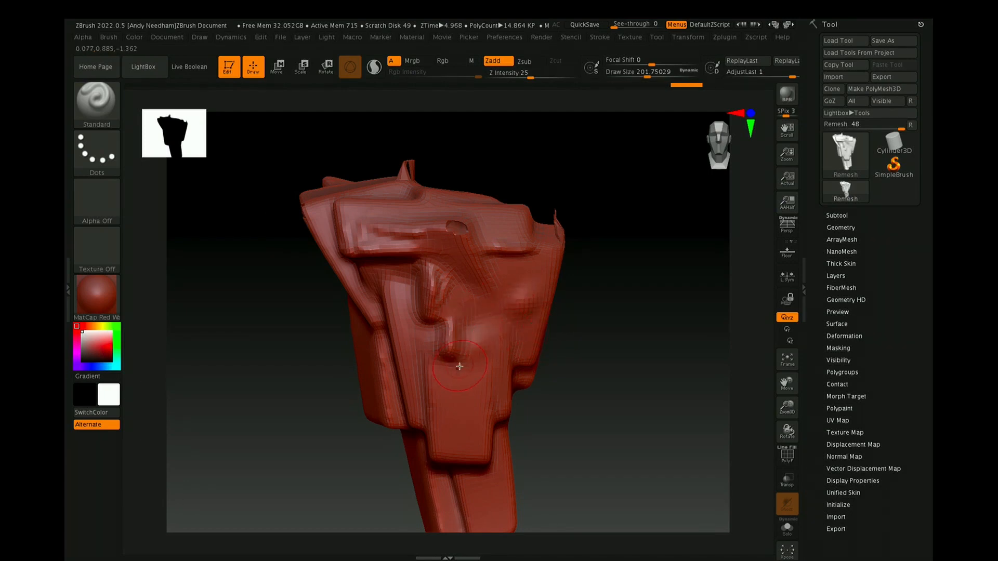
# Step: Flatten the bumps on the middle of the front face with the TrimDynamic brush and square Alpha 28
pyautogui.press('b')
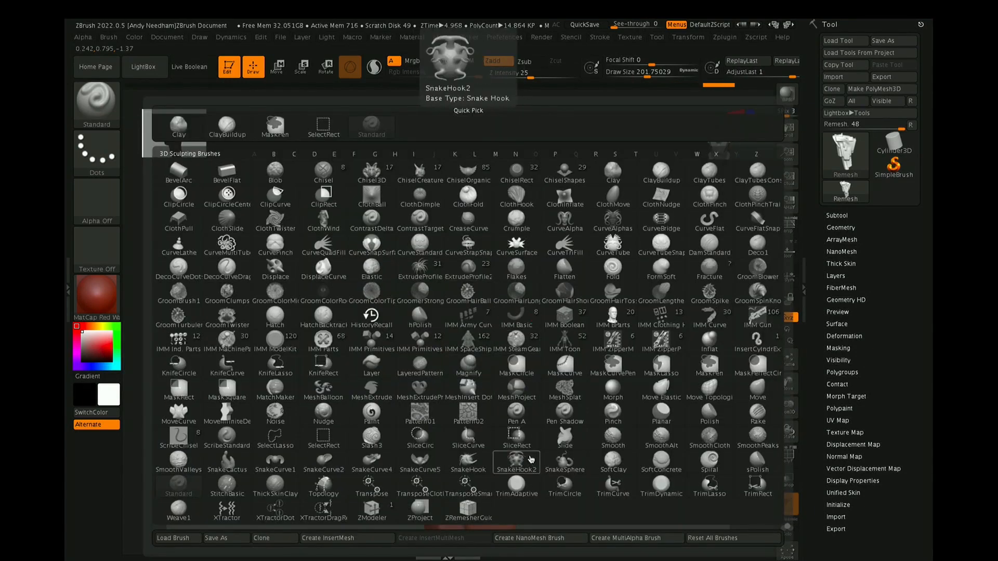
pyautogui.click(660, 488)
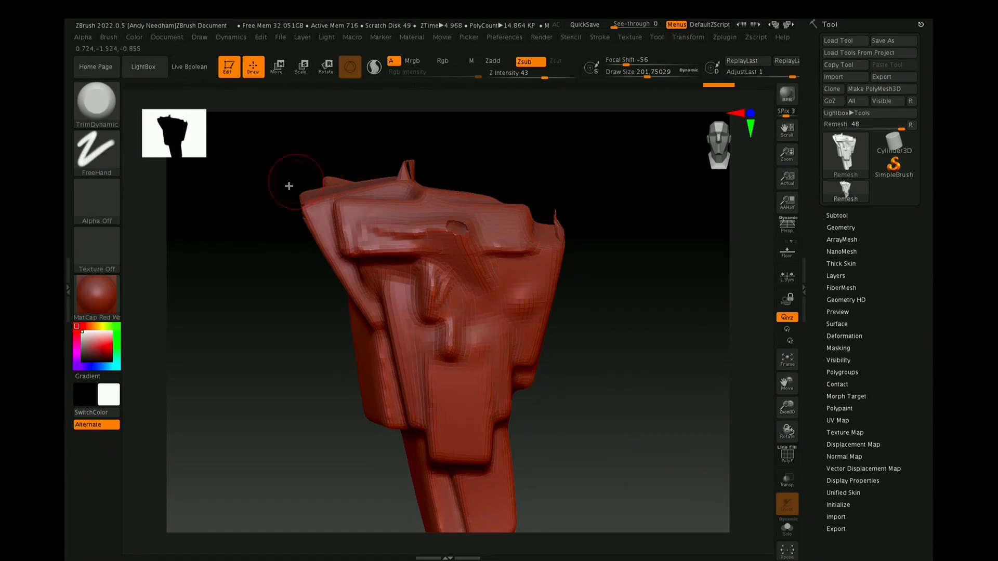
pyautogui.click(98, 208)
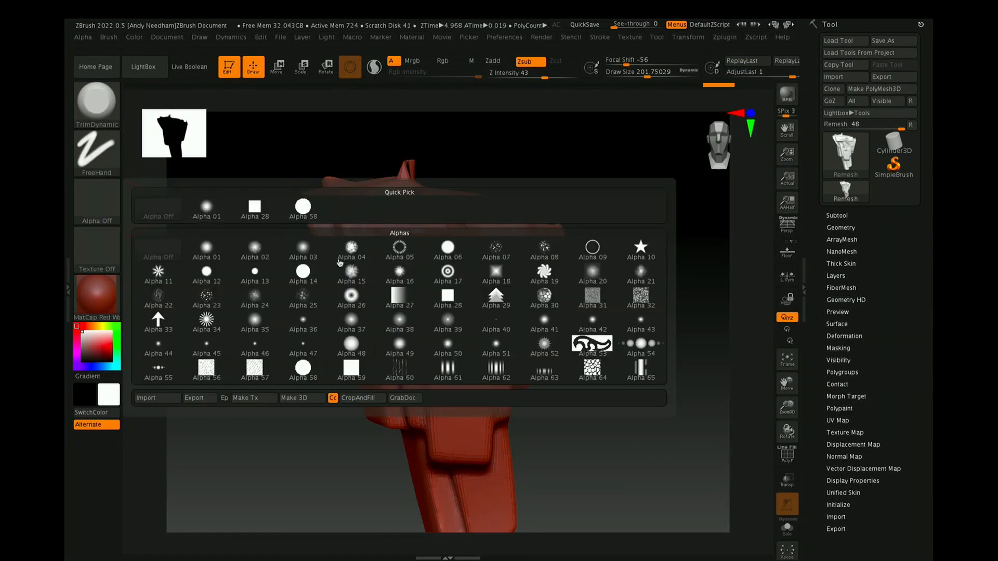
pyautogui.click(256, 210)
pyautogui.moveTo(449, 332)
pyautogui.mouseDown()
pyautogui.moveTo(453, 362)
pyautogui.moveTo(474, 339)
pyautogui.moveTo(443, 347)
pyautogui.mouseUp()
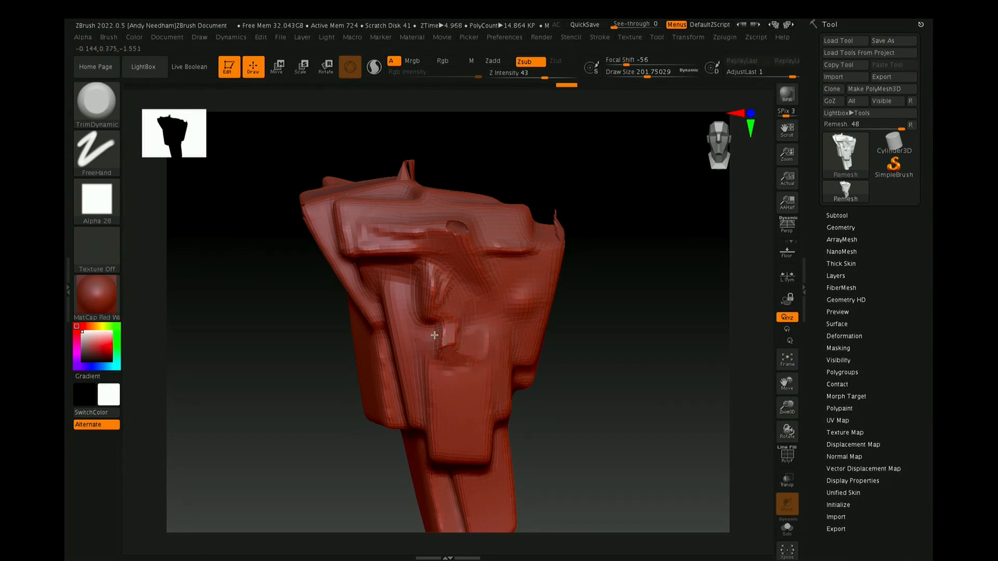
pyautogui.moveTo(462, 371)
pyautogui.keyDown('ctrl'); pyautogui.mouseDown(button='right')
pyautogui.moveTo(479, 328)
pyautogui.moveTo(435, 464)
pyautogui.mouseUp(button='right'); pyautogui.keyUp('ctrl')
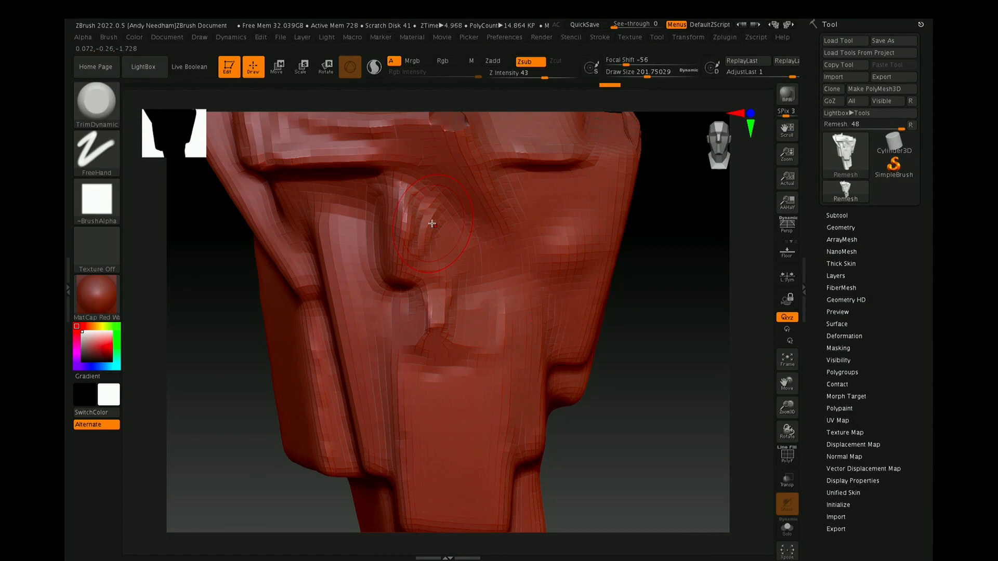
pyautogui.moveTo(433, 225)
pyautogui.mouseDown()
pyautogui.moveTo(448, 216)
pyautogui.moveTo(429, 231)
pyautogui.mouseUp()
pyautogui.moveTo(593, 254)
pyautogui.mouseDown()
pyautogui.moveTo(565, 235)
pyautogui.moveTo(593, 267)
pyautogui.mouseUp()
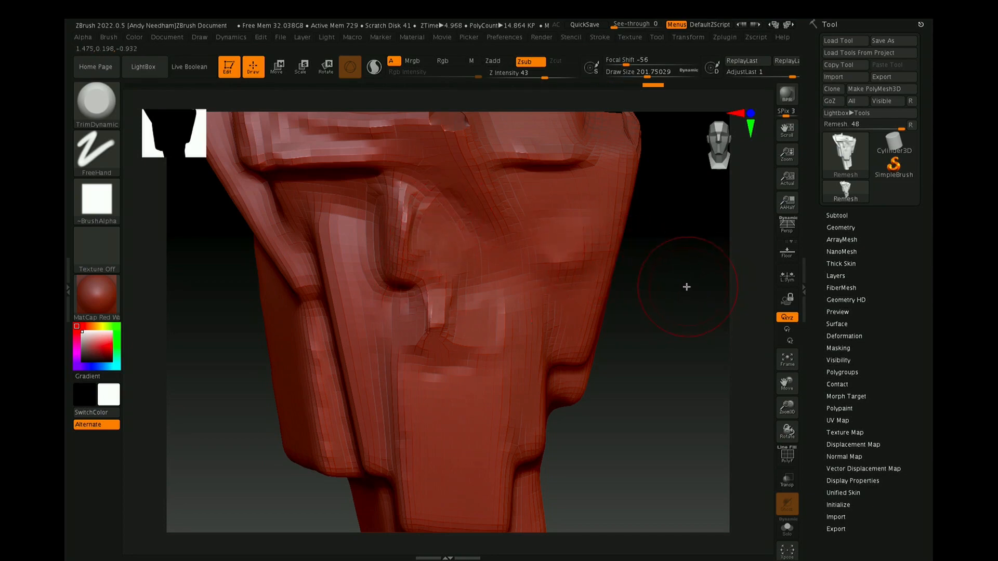
# Step: Trim the thin spike, the side edge below it and the upper front corner of the island with TrimDynamic
pyautogui.moveTo(691, 286)
pyautogui.mouseDown()
pyautogui.moveTo(688, 276)
pyautogui.moveTo(660, 272)
pyautogui.moveTo(692, 272)
pyautogui.moveTo(684, 290)
pyautogui.moveTo(691, 267)
pyautogui.moveTo(645, 299)
pyautogui.moveTo(580, 321)
pyautogui.mouseUp()
pyautogui.moveTo(680, 285); pyautogui.dragTo(694, 301)
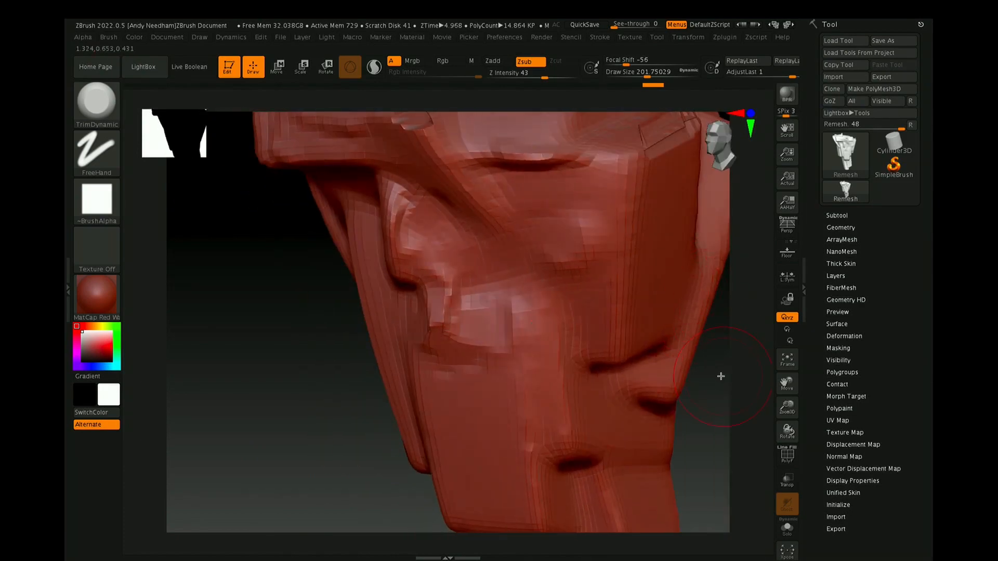
pyautogui.moveTo(711, 378)
pyautogui.mouseDown()
pyautogui.moveTo(573, 377)
pyautogui.moveTo(629, 385)
pyautogui.mouseUp()
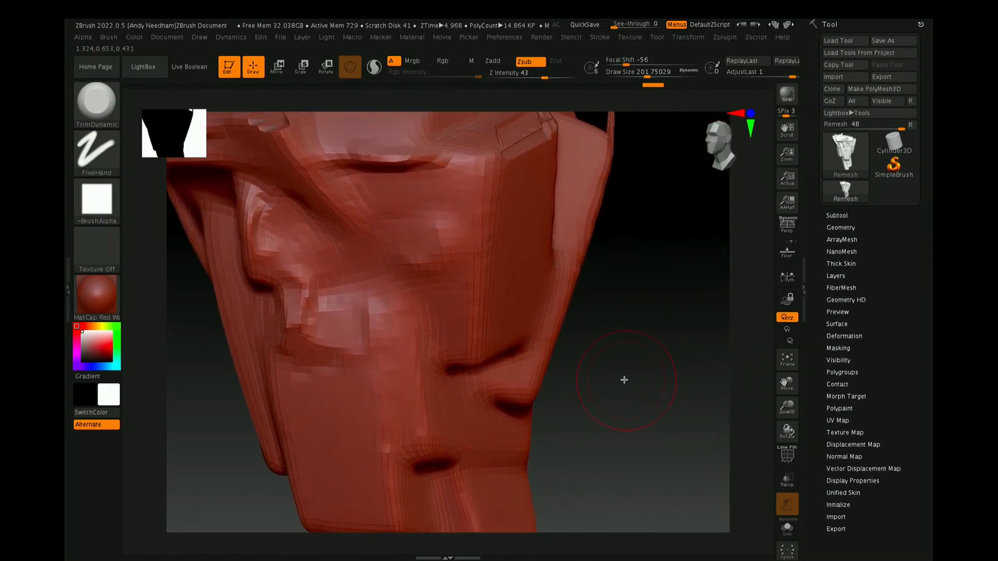
pyautogui.moveTo(613, 328)
pyautogui.mouseDown()
pyautogui.moveTo(613, 299)
pyautogui.moveTo(603, 314)
pyautogui.moveTo(622, 272)
pyautogui.mouseUp()
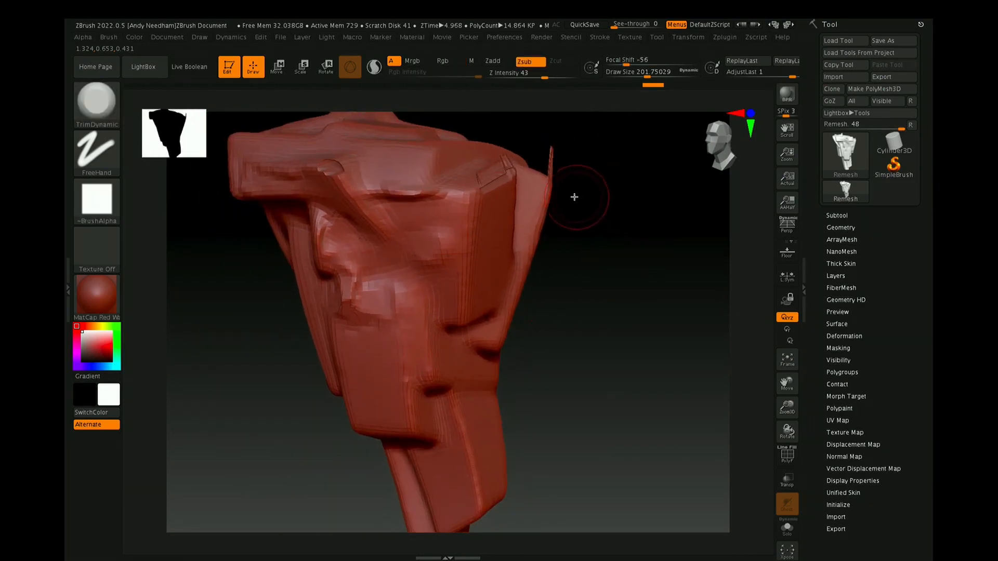
pyautogui.moveTo(551, 156); pyautogui.dragTo(549, 158)
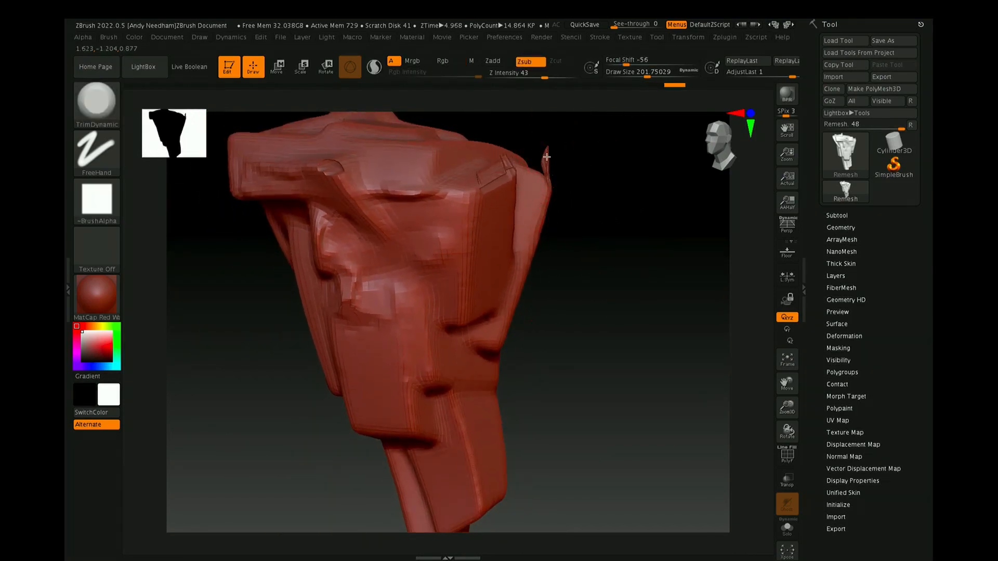
pyautogui.moveTo(545, 194); pyautogui.dragTo(541, 206)
pyautogui.moveTo(506, 167)
pyautogui.mouseDown()
pyautogui.moveTo(435, 195)
pyautogui.moveTo(384, 189)
pyautogui.mouseUp()
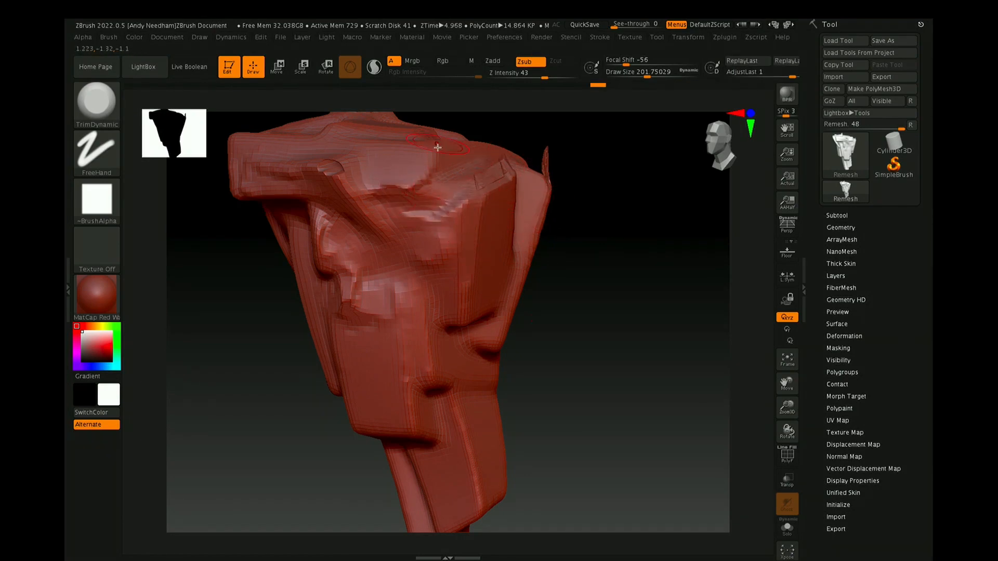
# Step: Mask the rectangular panel on the lower front, clearing the trial mask spot above it, and invert the mask
pyautogui.keyDown('ctrl'); pyautogui.moveTo(438, 263); pyautogui.dragTo(447, 260); pyautogui.keyUp('ctrl')
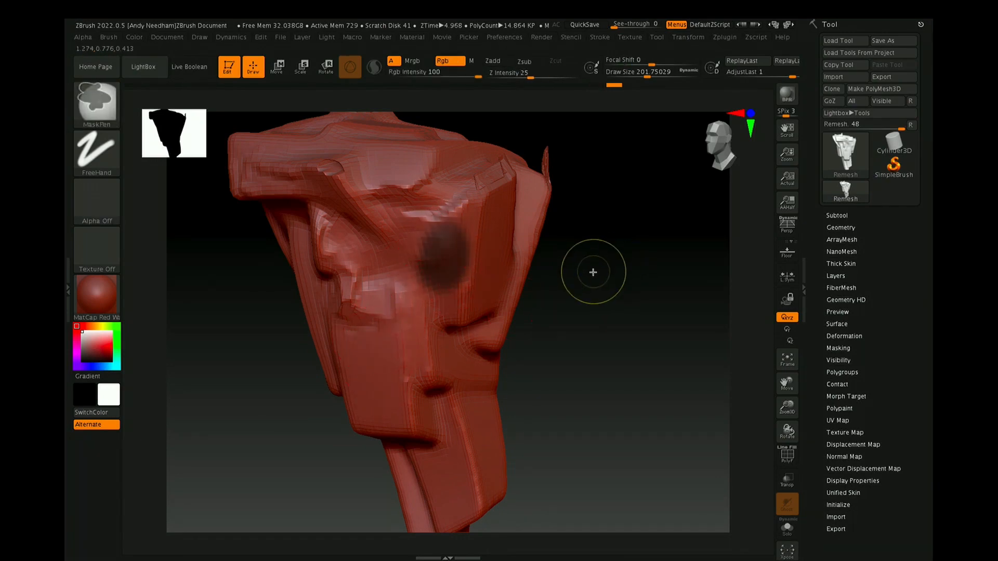
pyautogui.keyDown('ctrl'); pyautogui.moveTo(606, 267); pyautogui.dragTo(598, 291); pyautogui.keyUp('ctrl')
pyautogui.moveTo(346, 334)
pyautogui.keyDown('ctrl'); pyautogui.mouseDown()
pyautogui.moveTo(390, 416)
pyautogui.moveTo(371, 342)
pyautogui.moveTo(383, 397)
pyautogui.moveTo(373, 346)
pyautogui.moveTo(379, 387)
pyautogui.mouseUp(); pyautogui.keyUp('ctrl')
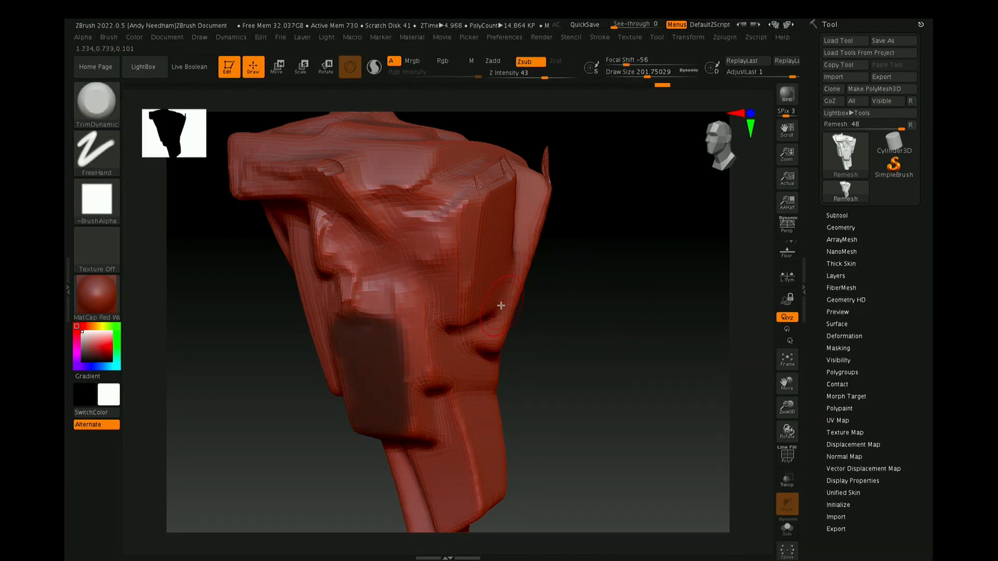
pyautogui.hotkey('ctrl', 'i')
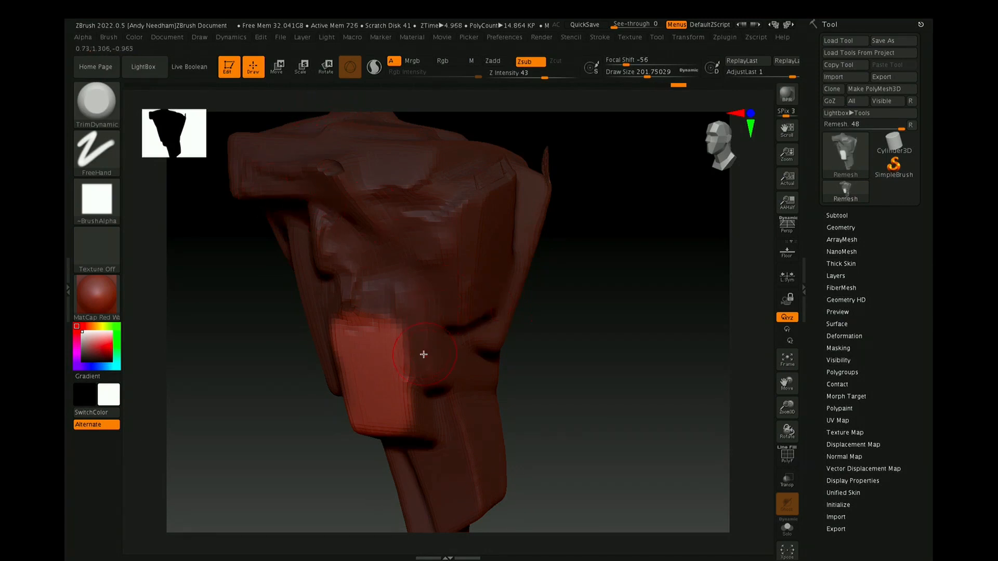
# Step: Center the move gizmo on the unmasked panel, pull the panel outward along Z, and clear the mask
pyautogui.click(277, 66)
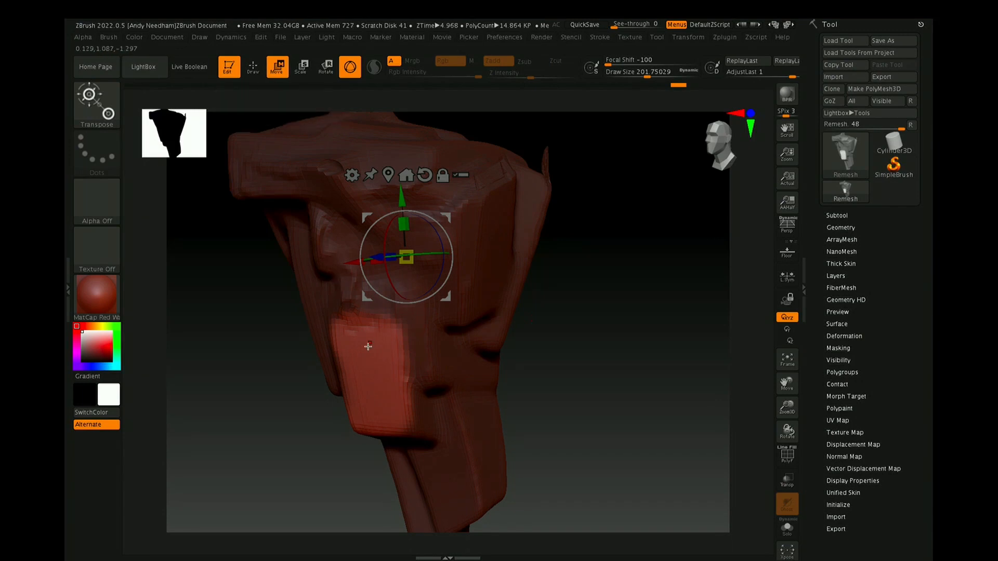
pyautogui.click(371, 381)
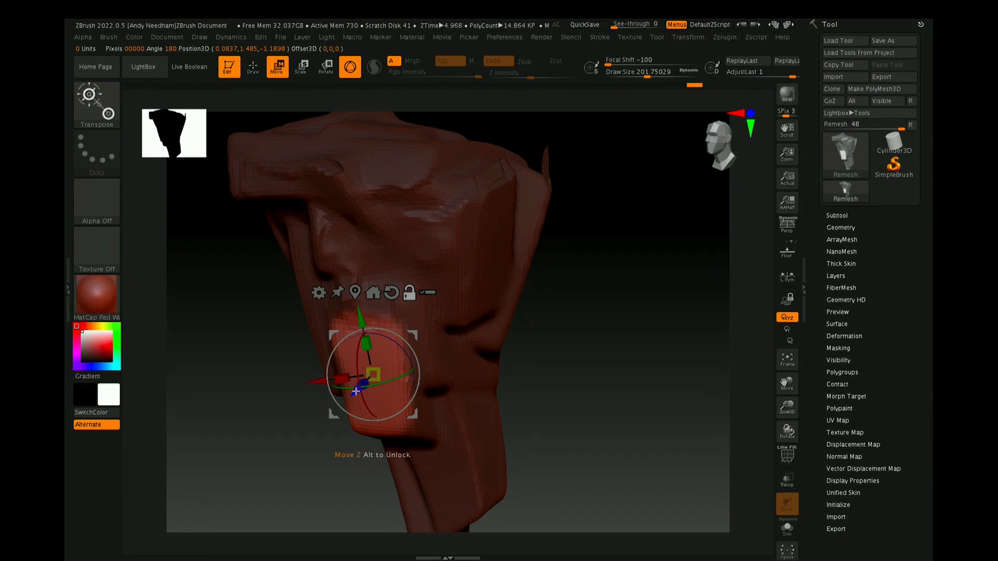
pyautogui.moveTo(359, 390); pyautogui.dragTo(348, 399)
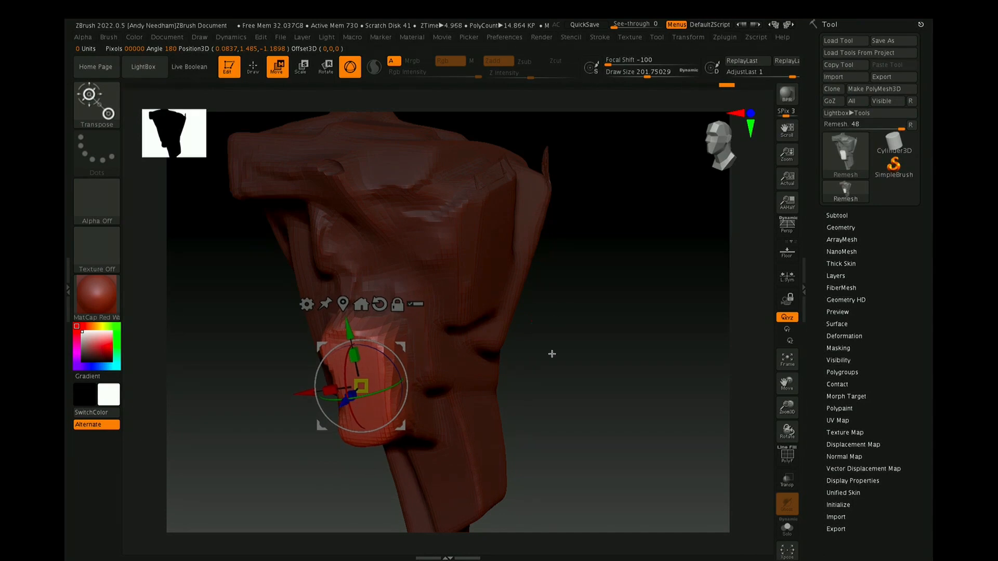
pyautogui.keyDown('ctrl'); pyautogui.moveTo(570, 339); pyautogui.dragTo(546, 363); pyautogui.keyUp('ctrl')
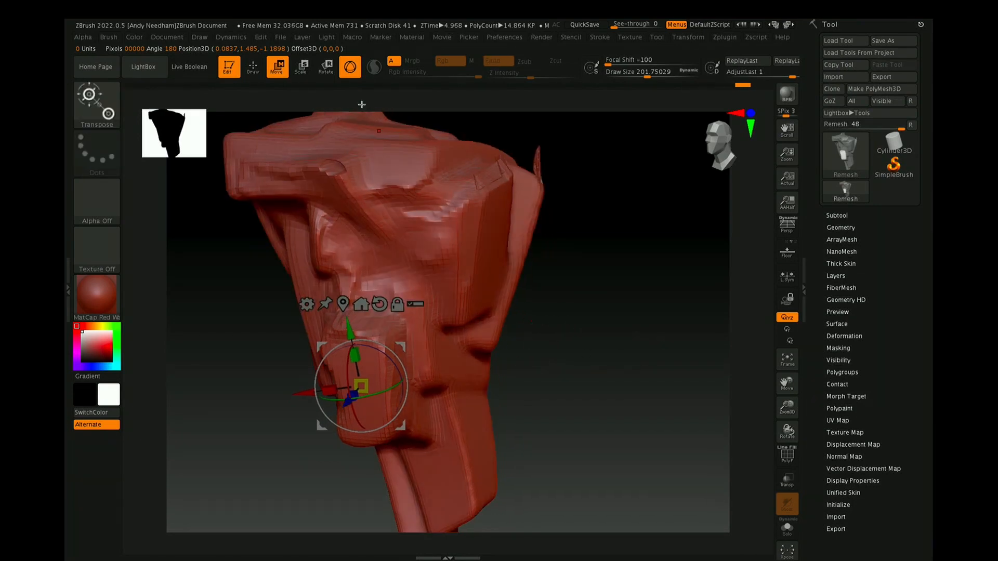
# Step: Return to drawing and flatten the top and side of the pulled-out block with TrimDynamic
pyautogui.press('q')
pyautogui.moveTo(372, 341); pyautogui.dragTo(386, 407)
pyautogui.moveTo(402, 311)
pyautogui.mouseDown()
pyautogui.moveTo(396, 359)
pyautogui.moveTo(363, 322)
pyautogui.mouseUp()
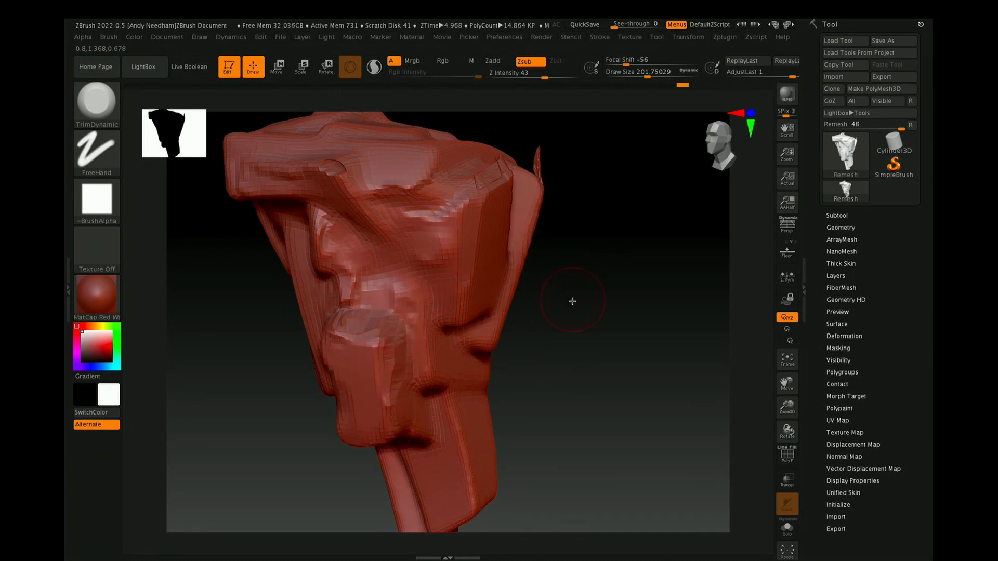
# Step: Try to DynaMesh the mesh at resolution 400 with the wireframe shown, undo it through the history, and hide the wireframe
pyautogui.click(788, 455)
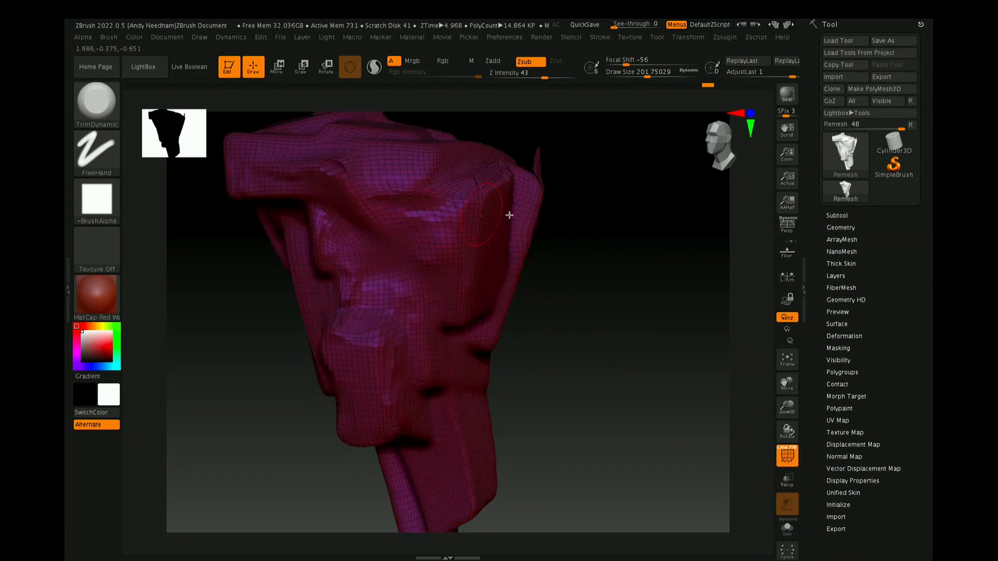
pyautogui.click(844, 216)
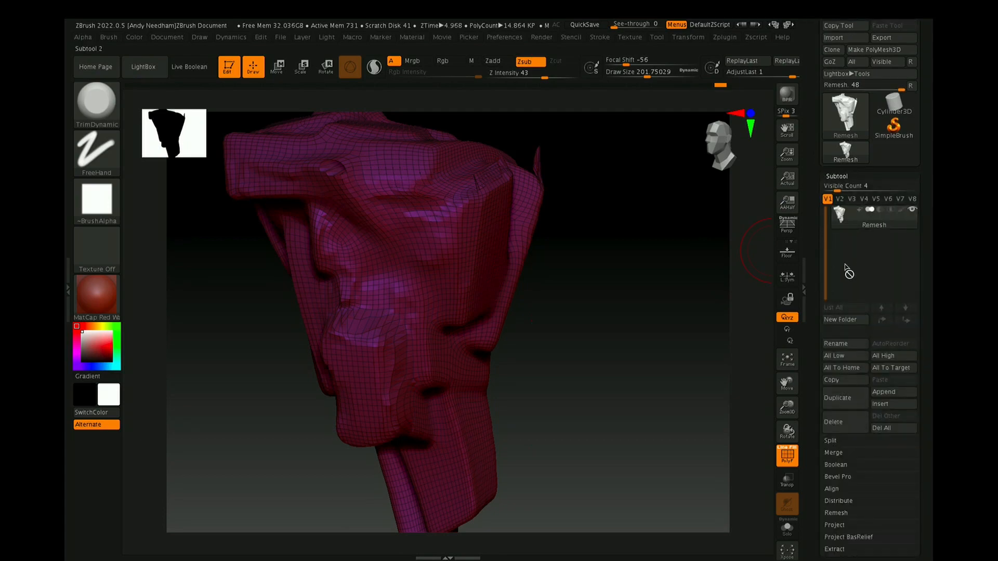
pyautogui.click(838, 176)
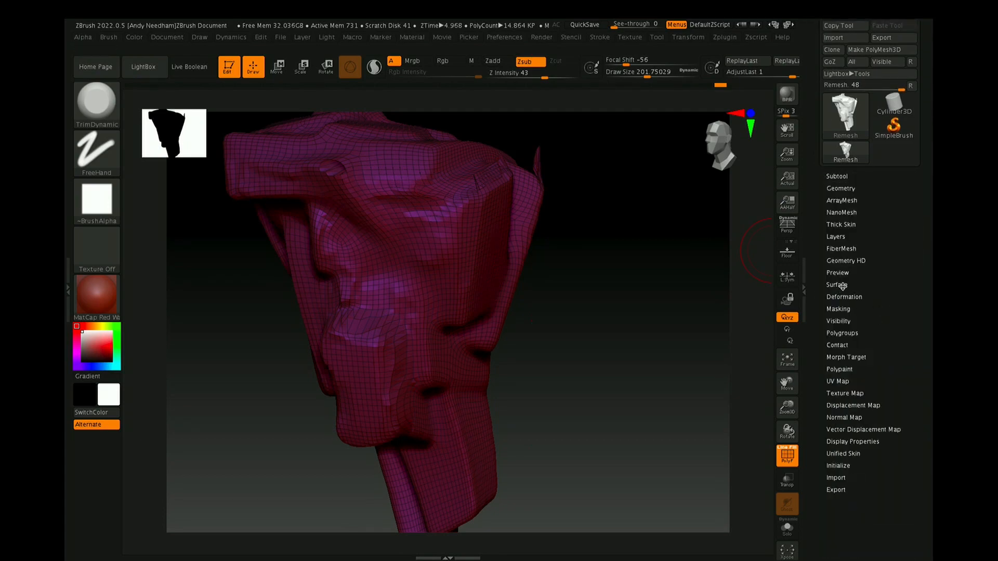
pyautogui.click(845, 189)
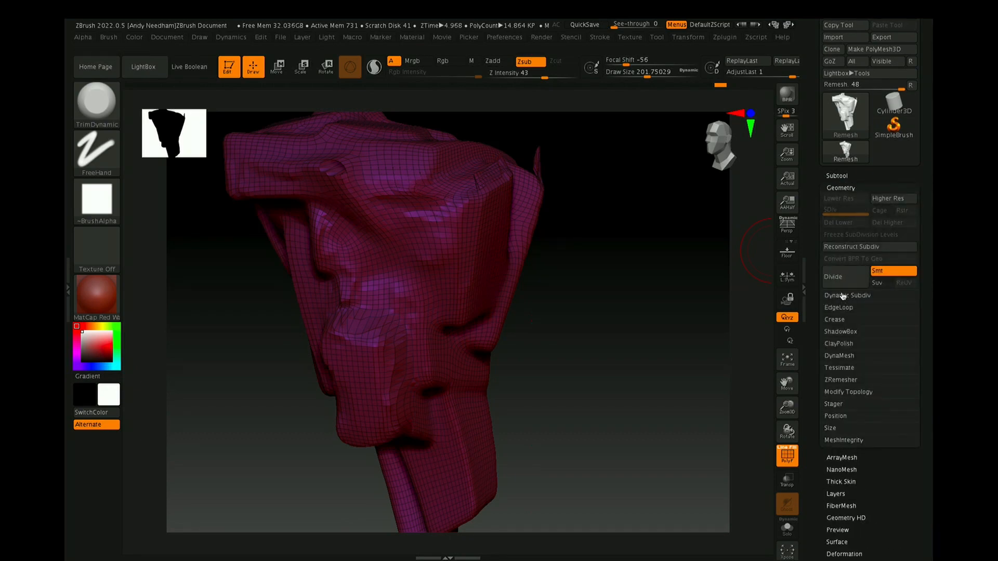
pyautogui.click(840, 356)
pyautogui.click(843, 356)
pyautogui.click(841, 358)
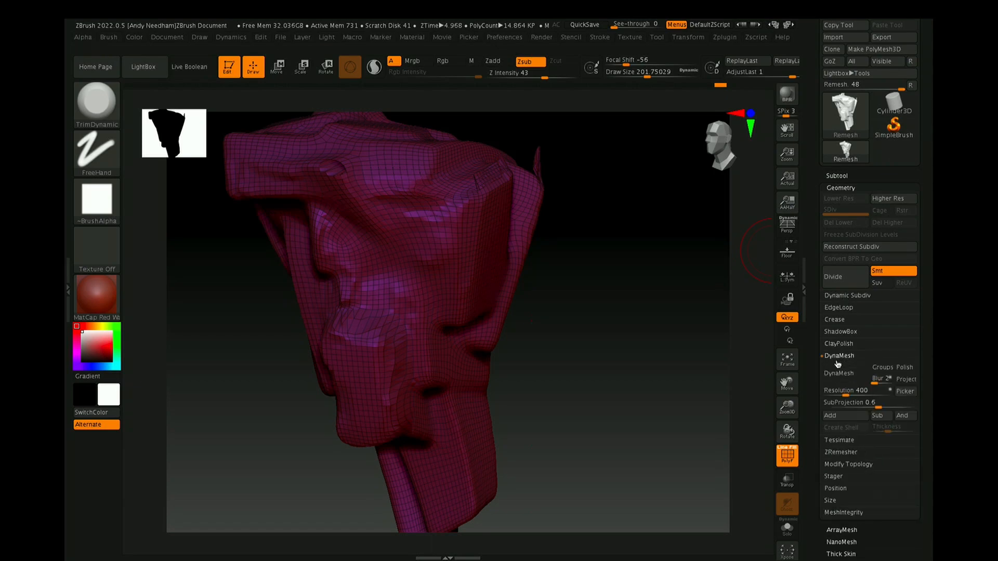
pyautogui.click(848, 375)
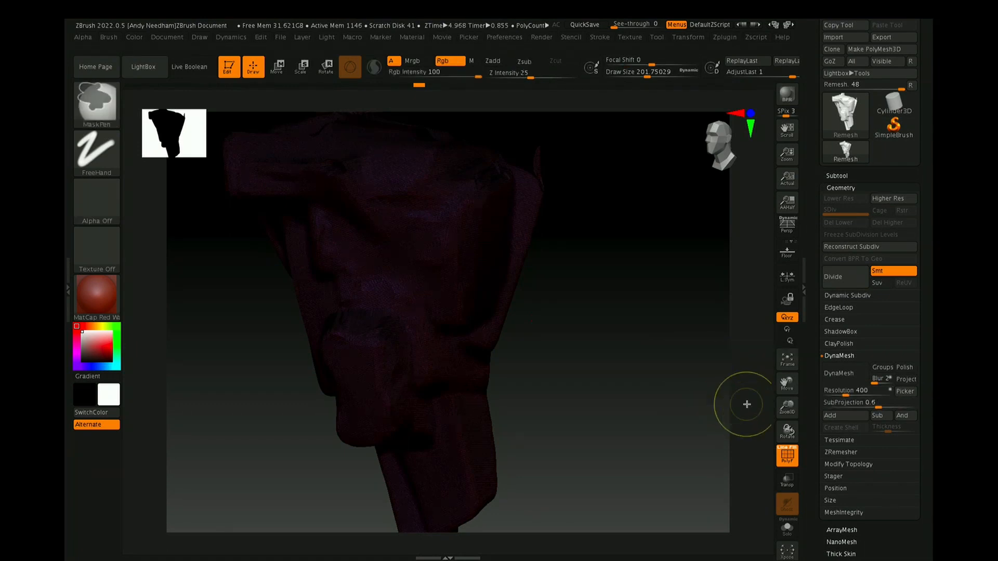
pyautogui.keyDown('ctrl'); pyautogui.moveTo(744, 406); pyautogui.dragTo(786, 386); pyautogui.keyUp('ctrl')
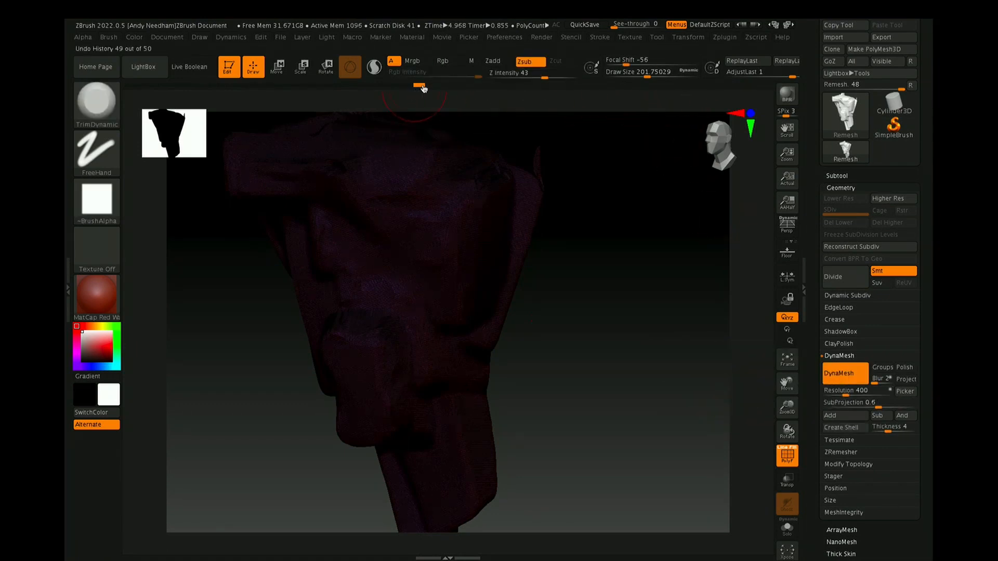
pyautogui.moveTo(419, 86); pyautogui.dragTo(403, 88)
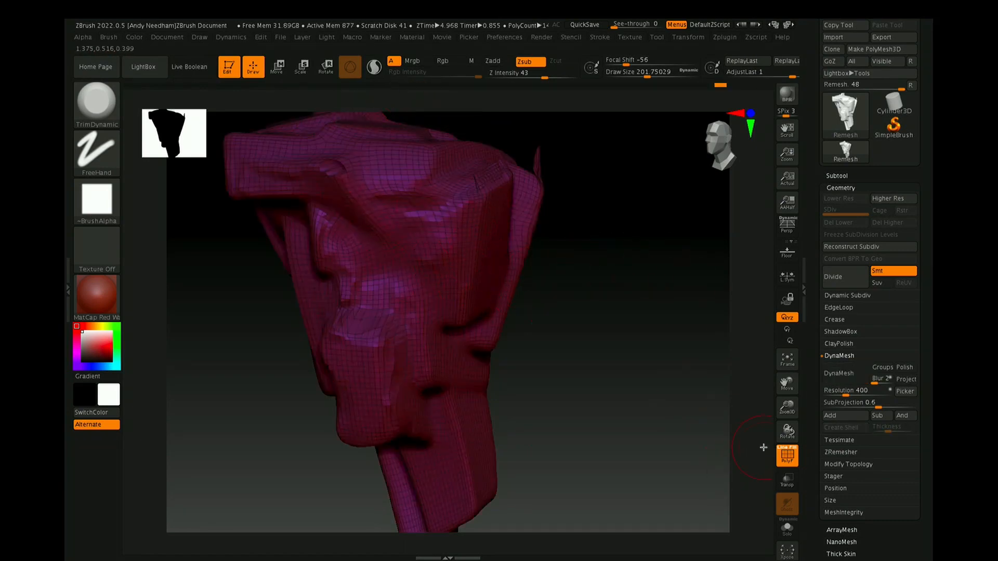
pyautogui.click(787, 455)
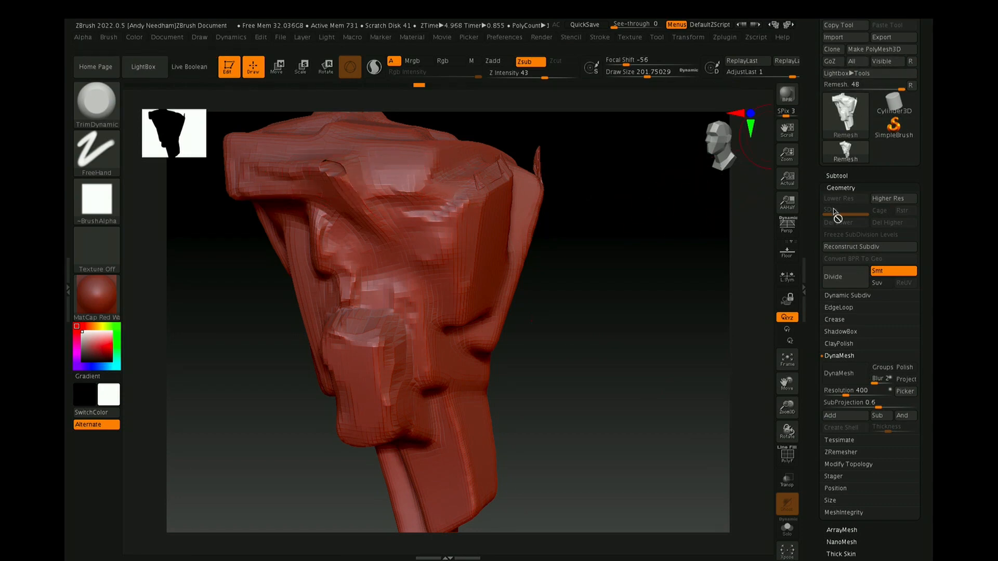
# Step: Rename the Remesh subtool as Floating Island
pyautogui.click(842, 175)
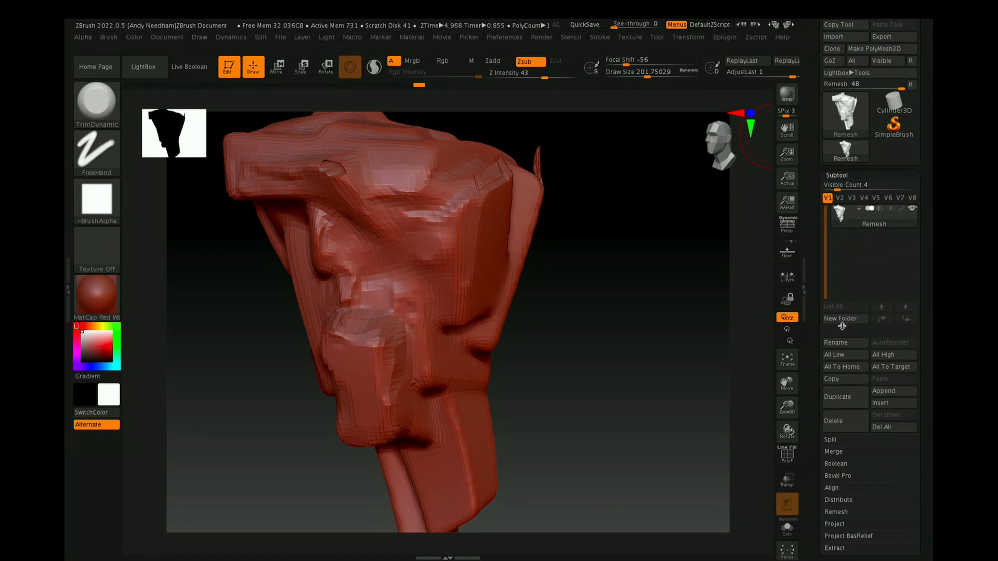
pyautogui.click(845, 343)
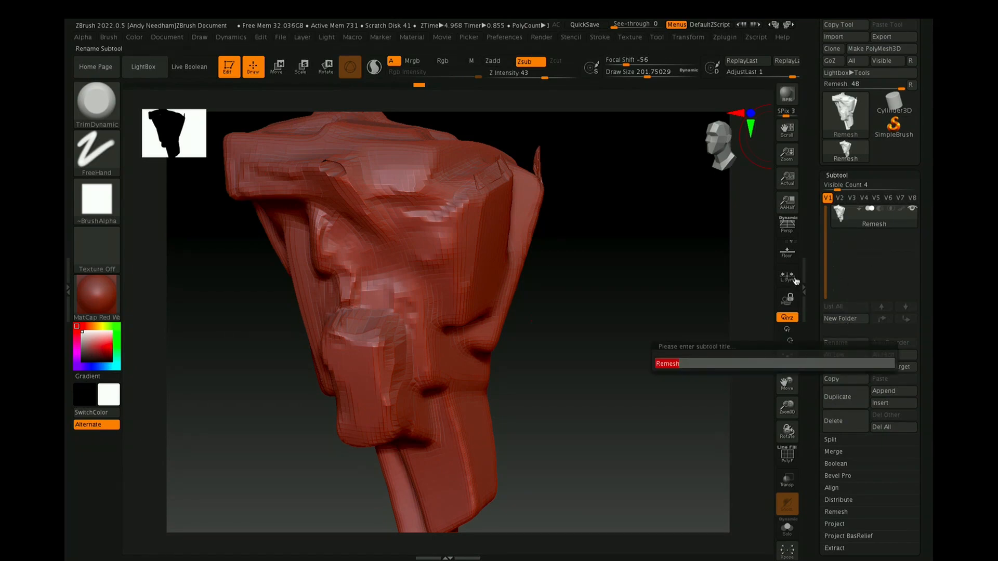
pyautogui.write('Floating Island')
pyautogui.press('Return')
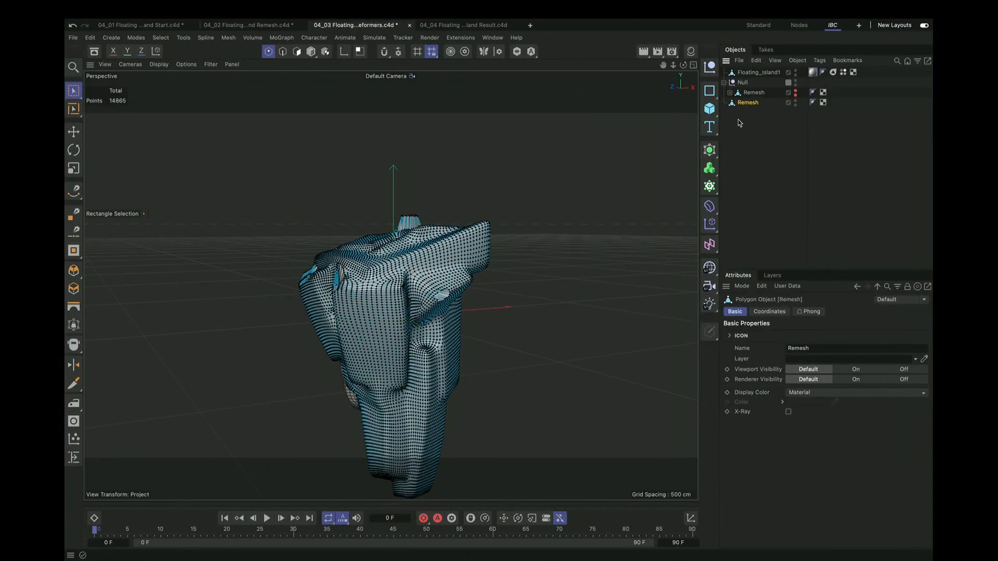
# Step: In Cinema 4D, select the Floating_Island1 mesh returned through GoZ and, in model mode, move it along X beside the original Remesh mesh
pyautogui.click(755, 73)
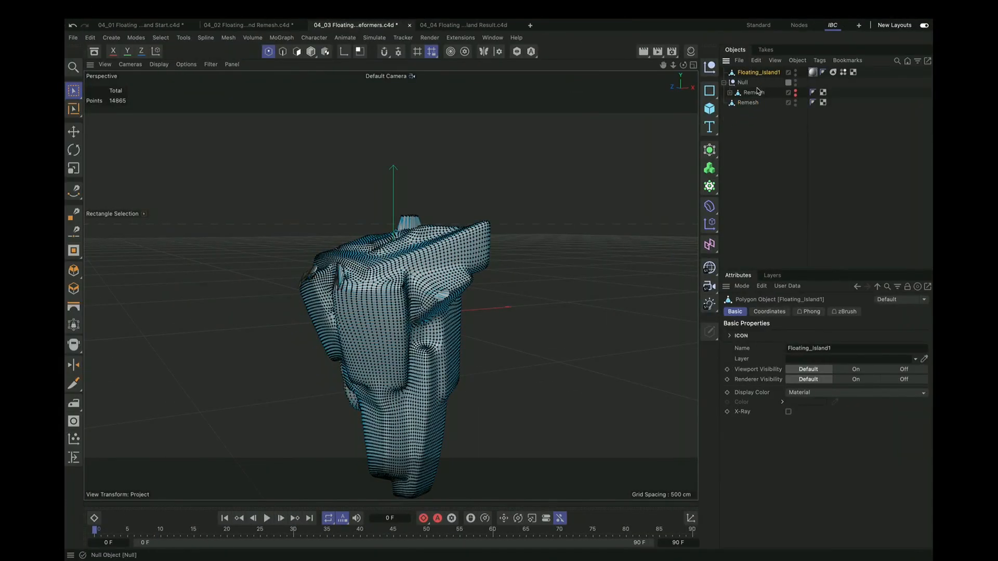
pyautogui.moveTo(761, 81); pyautogui.dragTo(748, 103)
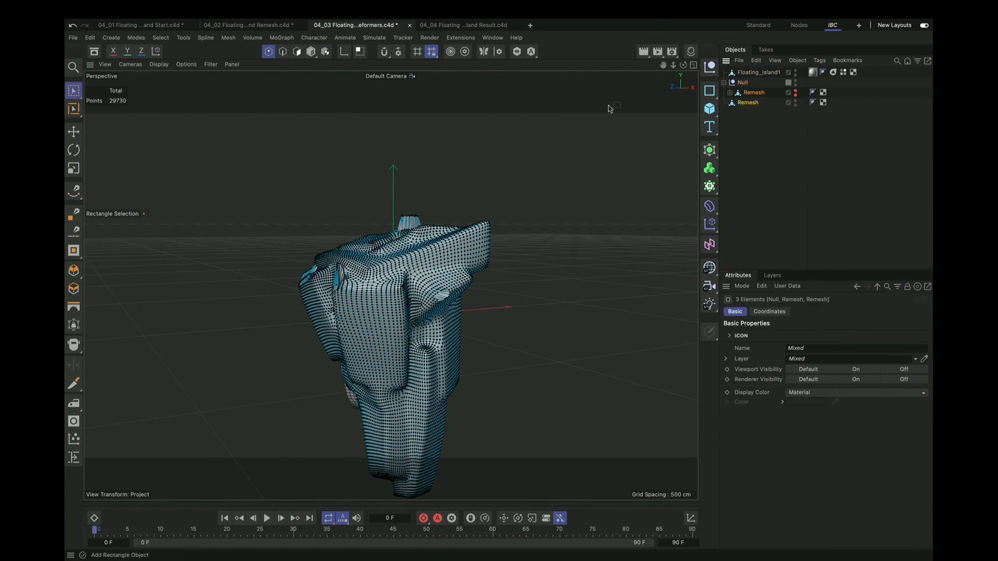
pyautogui.click(759, 73)
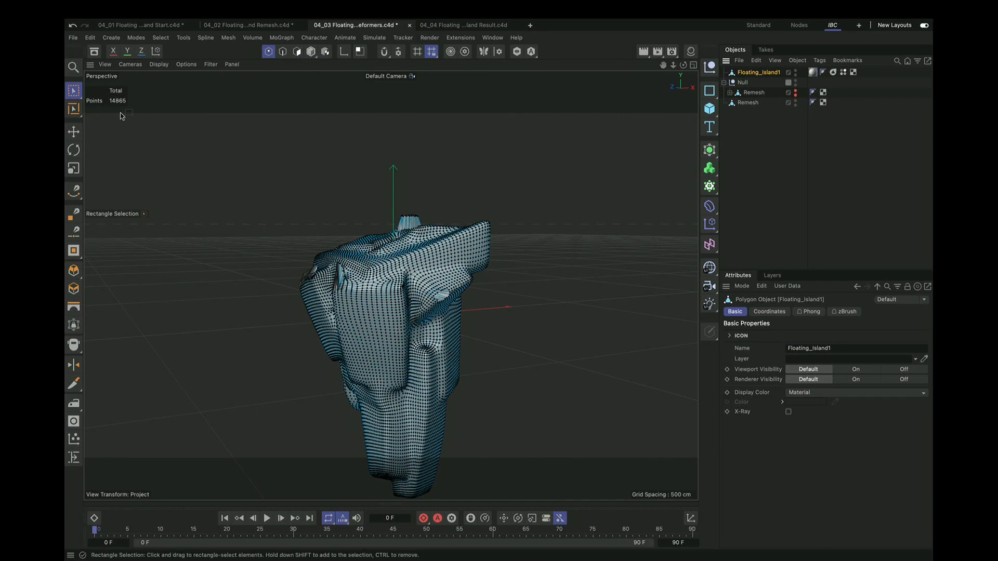
pyautogui.click(310, 52)
pyautogui.moveTo(446, 315); pyautogui.dragTo(398, 342)
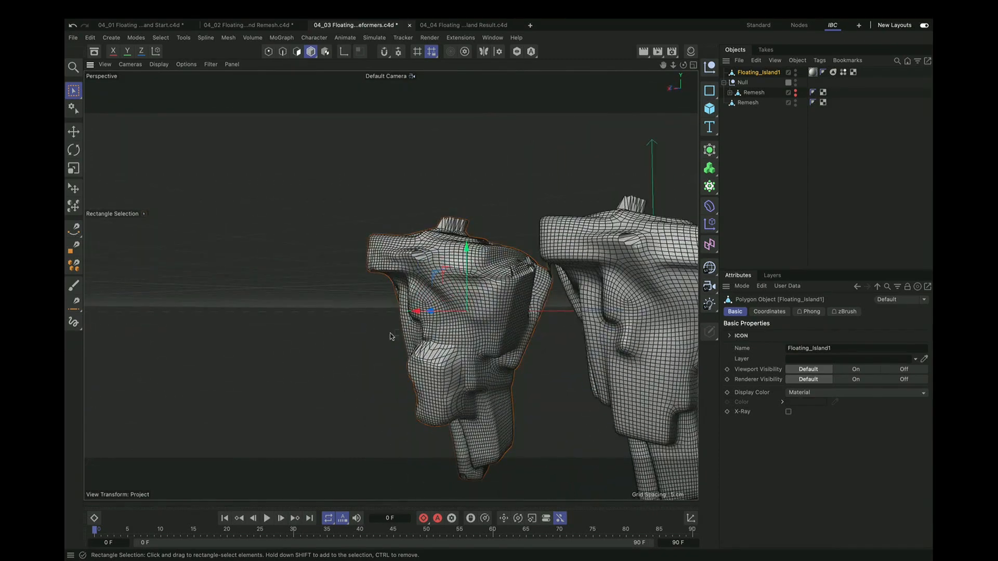
pyautogui.keyDown('alt'); pyautogui.moveTo(500, 372); pyautogui.dragTo(434, 314); pyautogui.keyUp('alt')
# Step: Bring up the 04_04 Floating Island Result document and display its two islands with Gouraud shading without wireframe lines
pyautogui.click(473, 26)
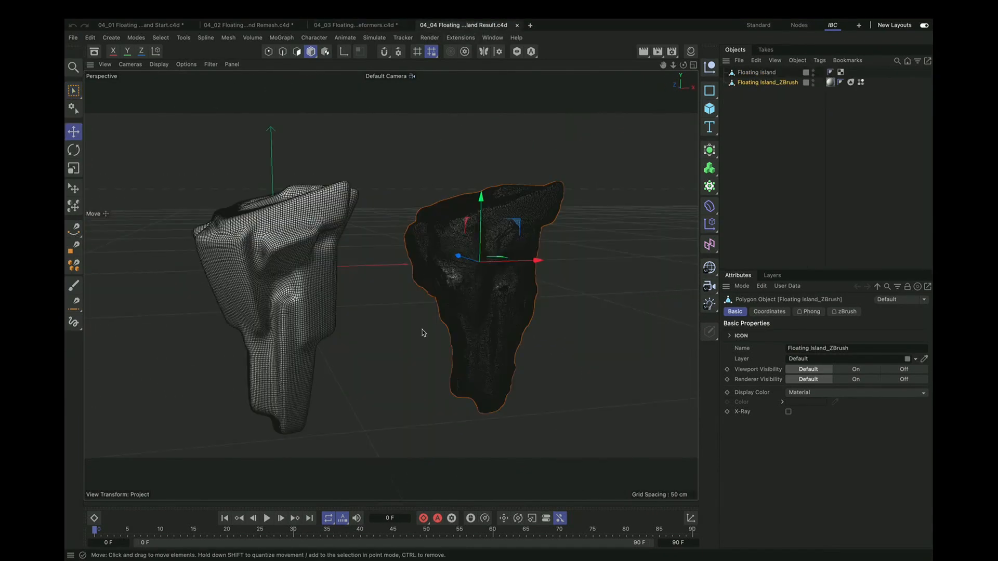
pyautogui.press('n')
pyautogui.press('a')
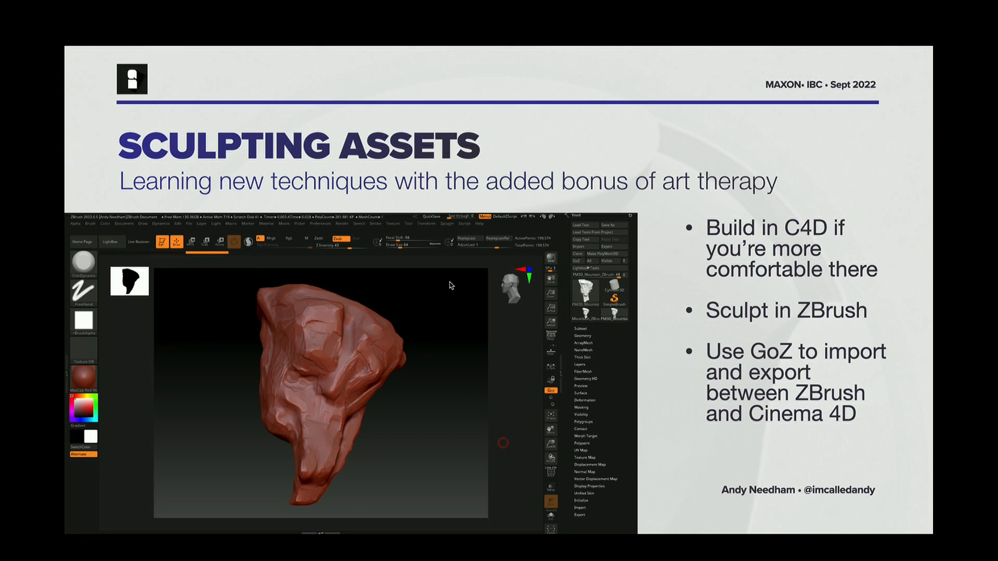
pyautogui.press('Right')
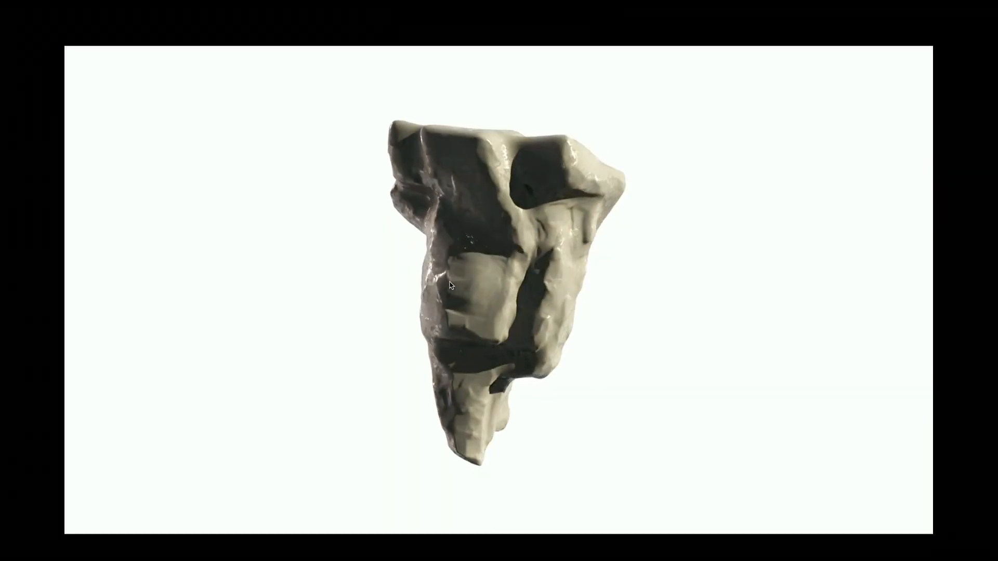